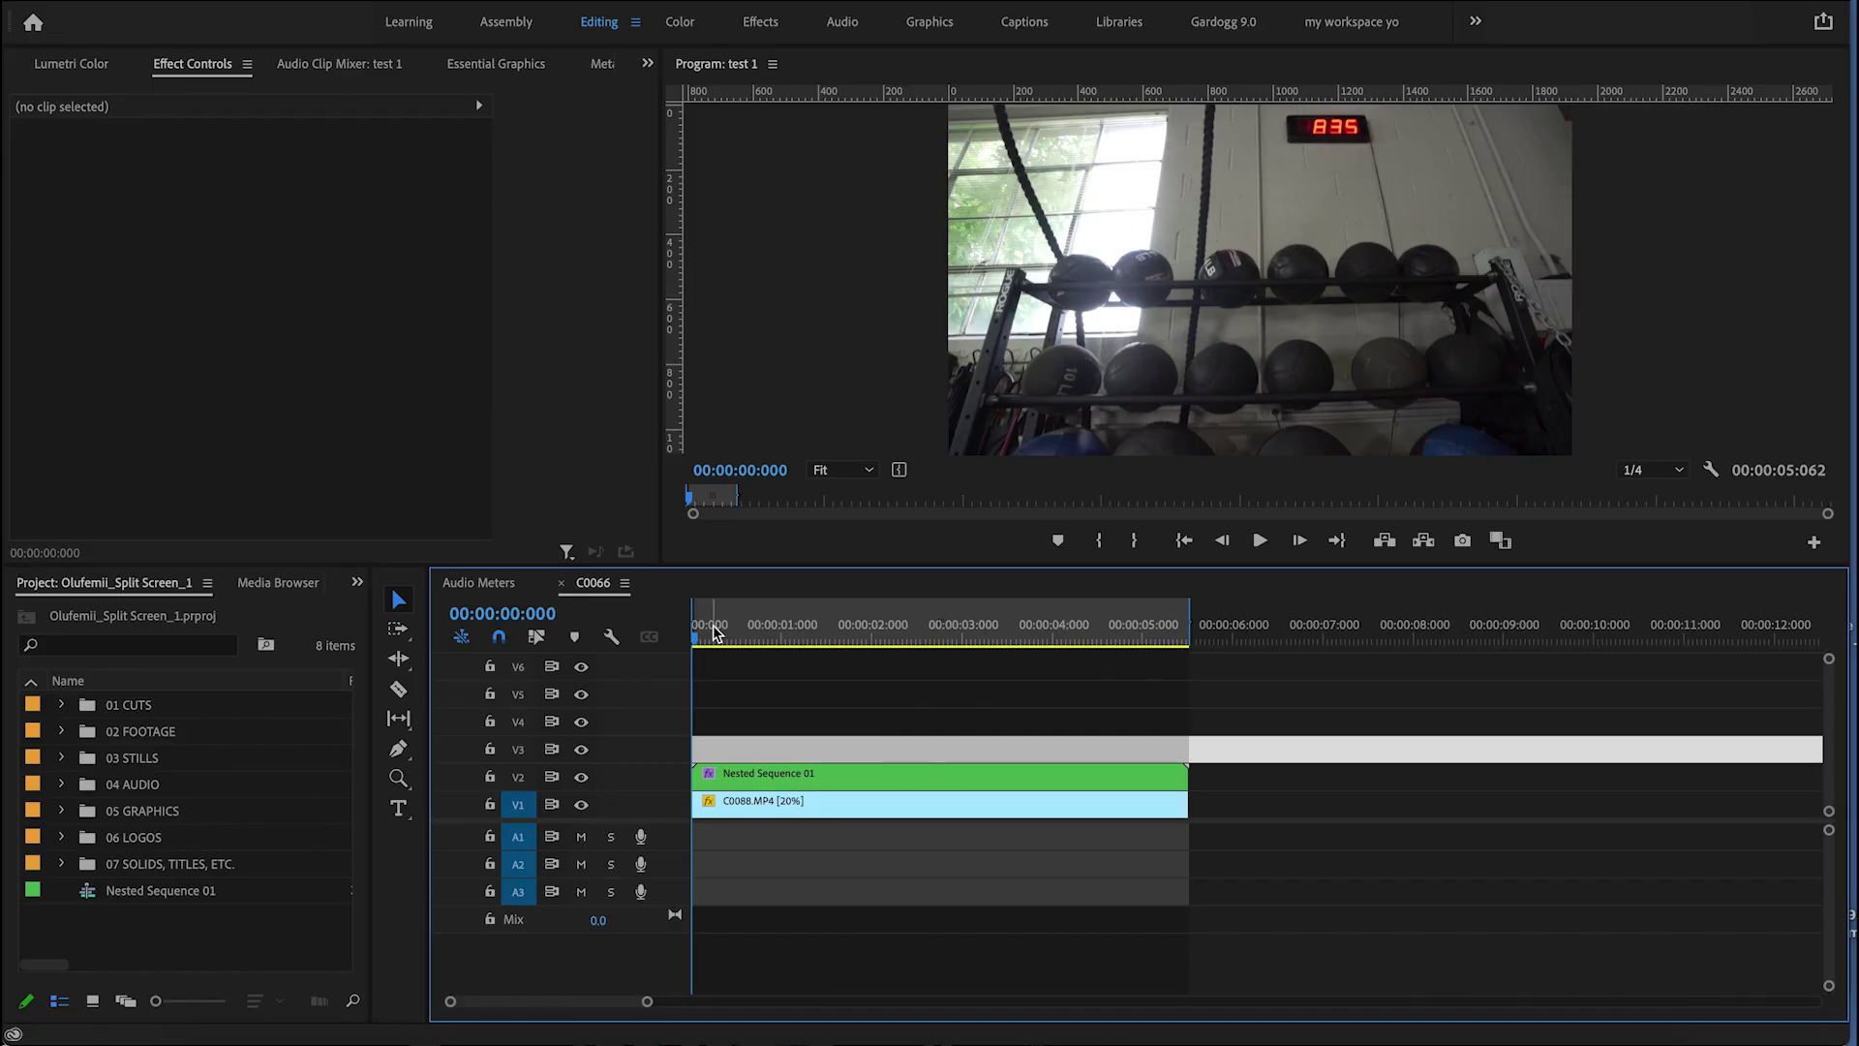
Step: Scrub through the sequence and check the Nested Sequence 01 clip selection
drag(714, 632, 922, 773)
click(923, 774)
click(761, 755)
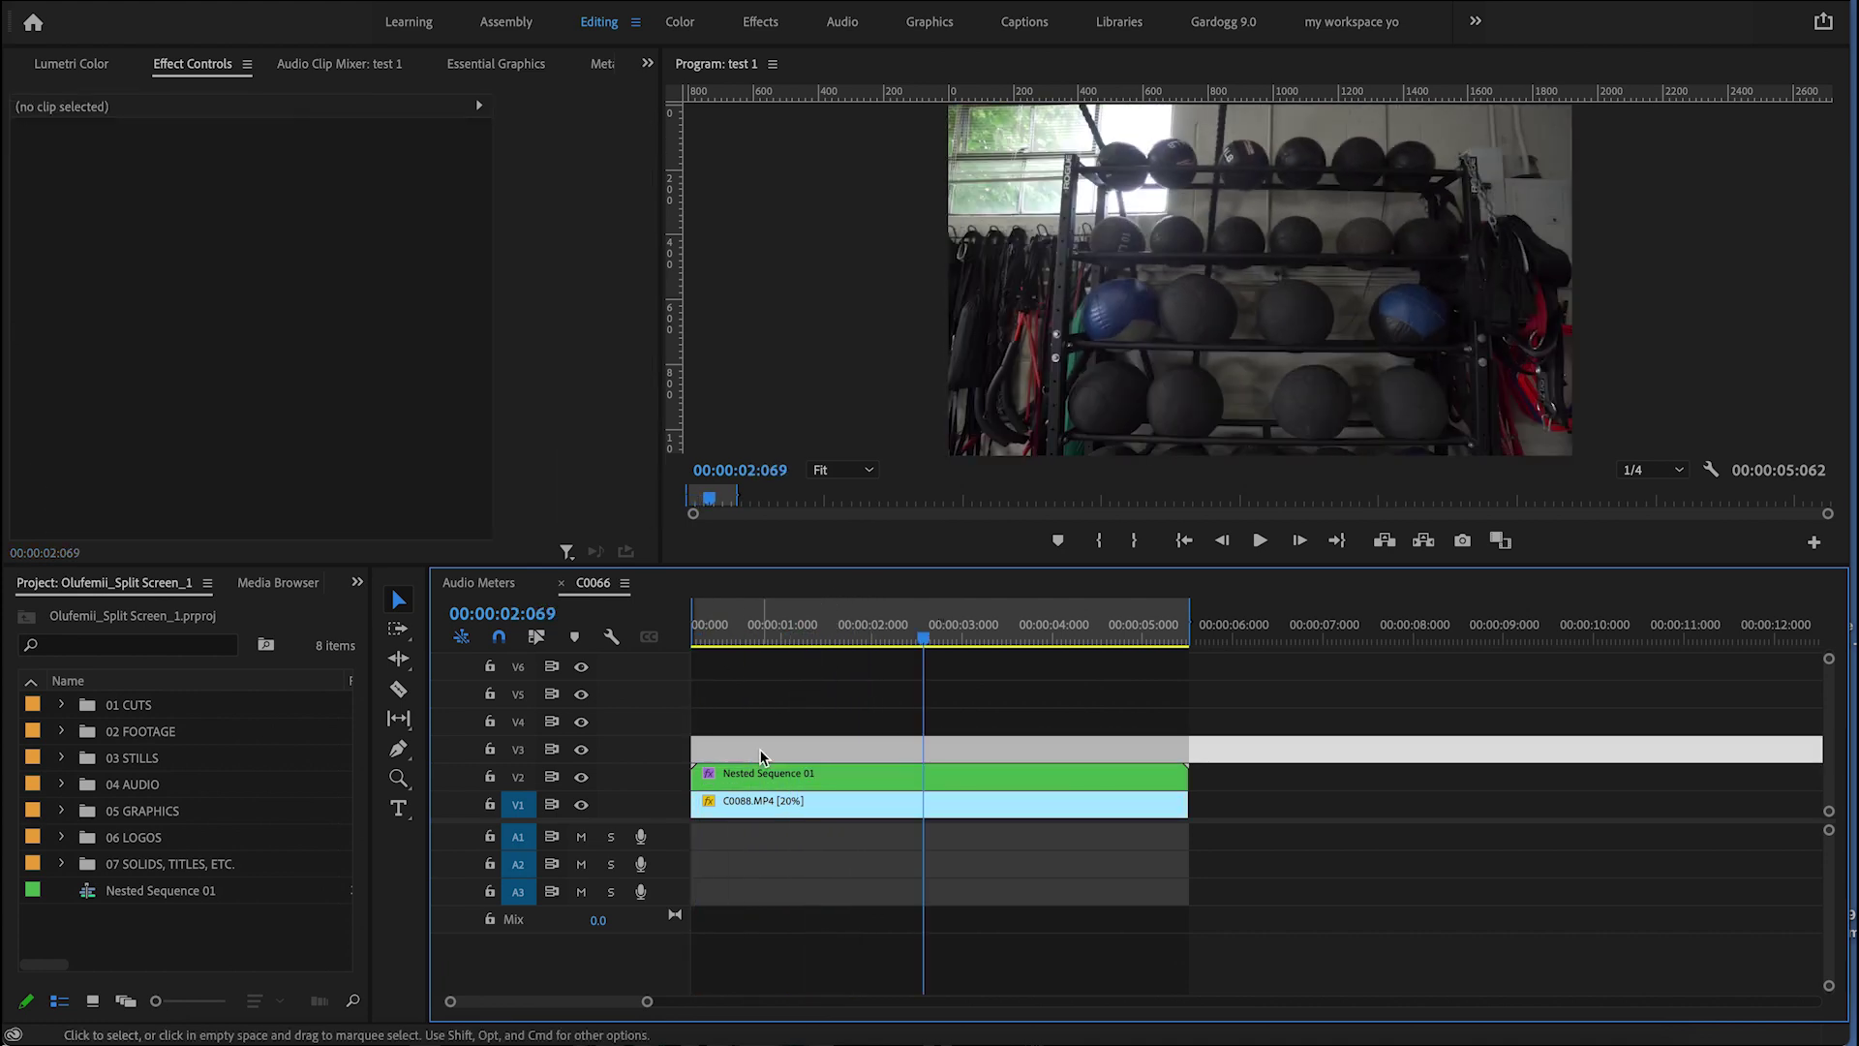
click(813, 782)
click(891, 721)
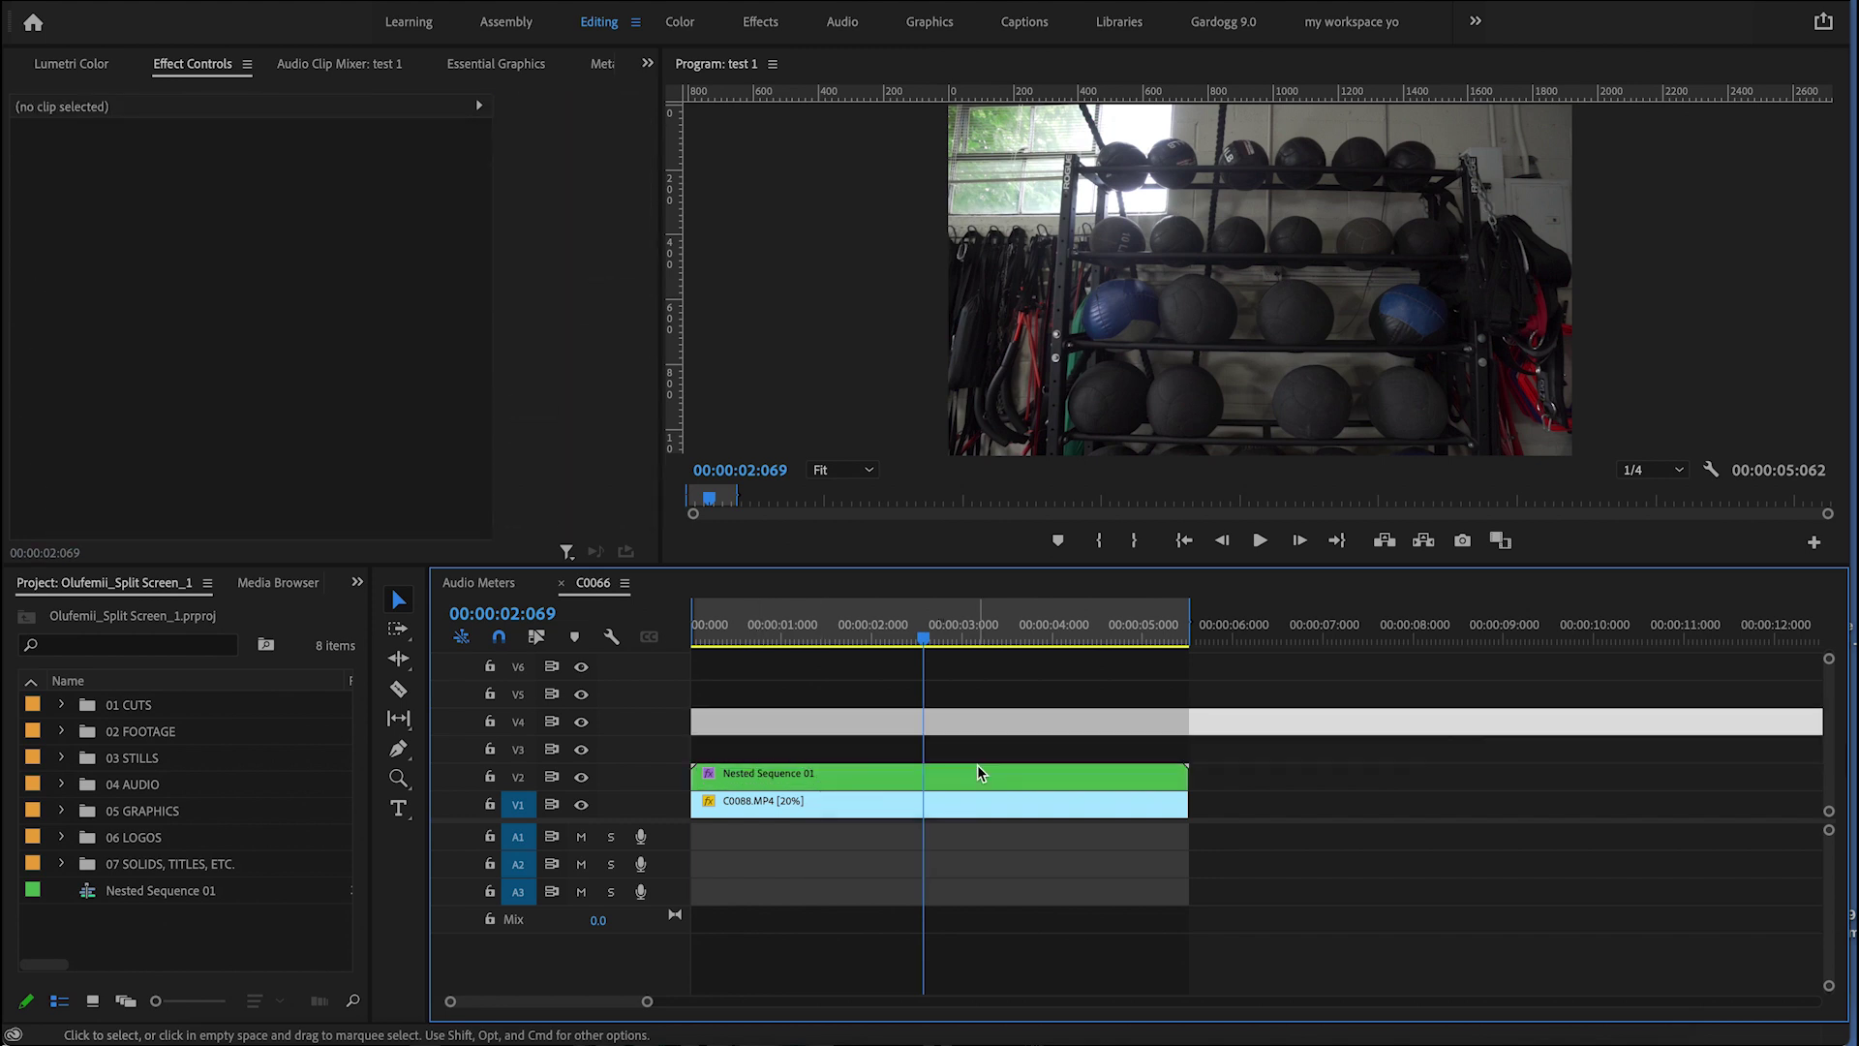
Step: Search the Effects panel for 'crop' and apply Crop to Nested Sequence 01
click(357, 581)
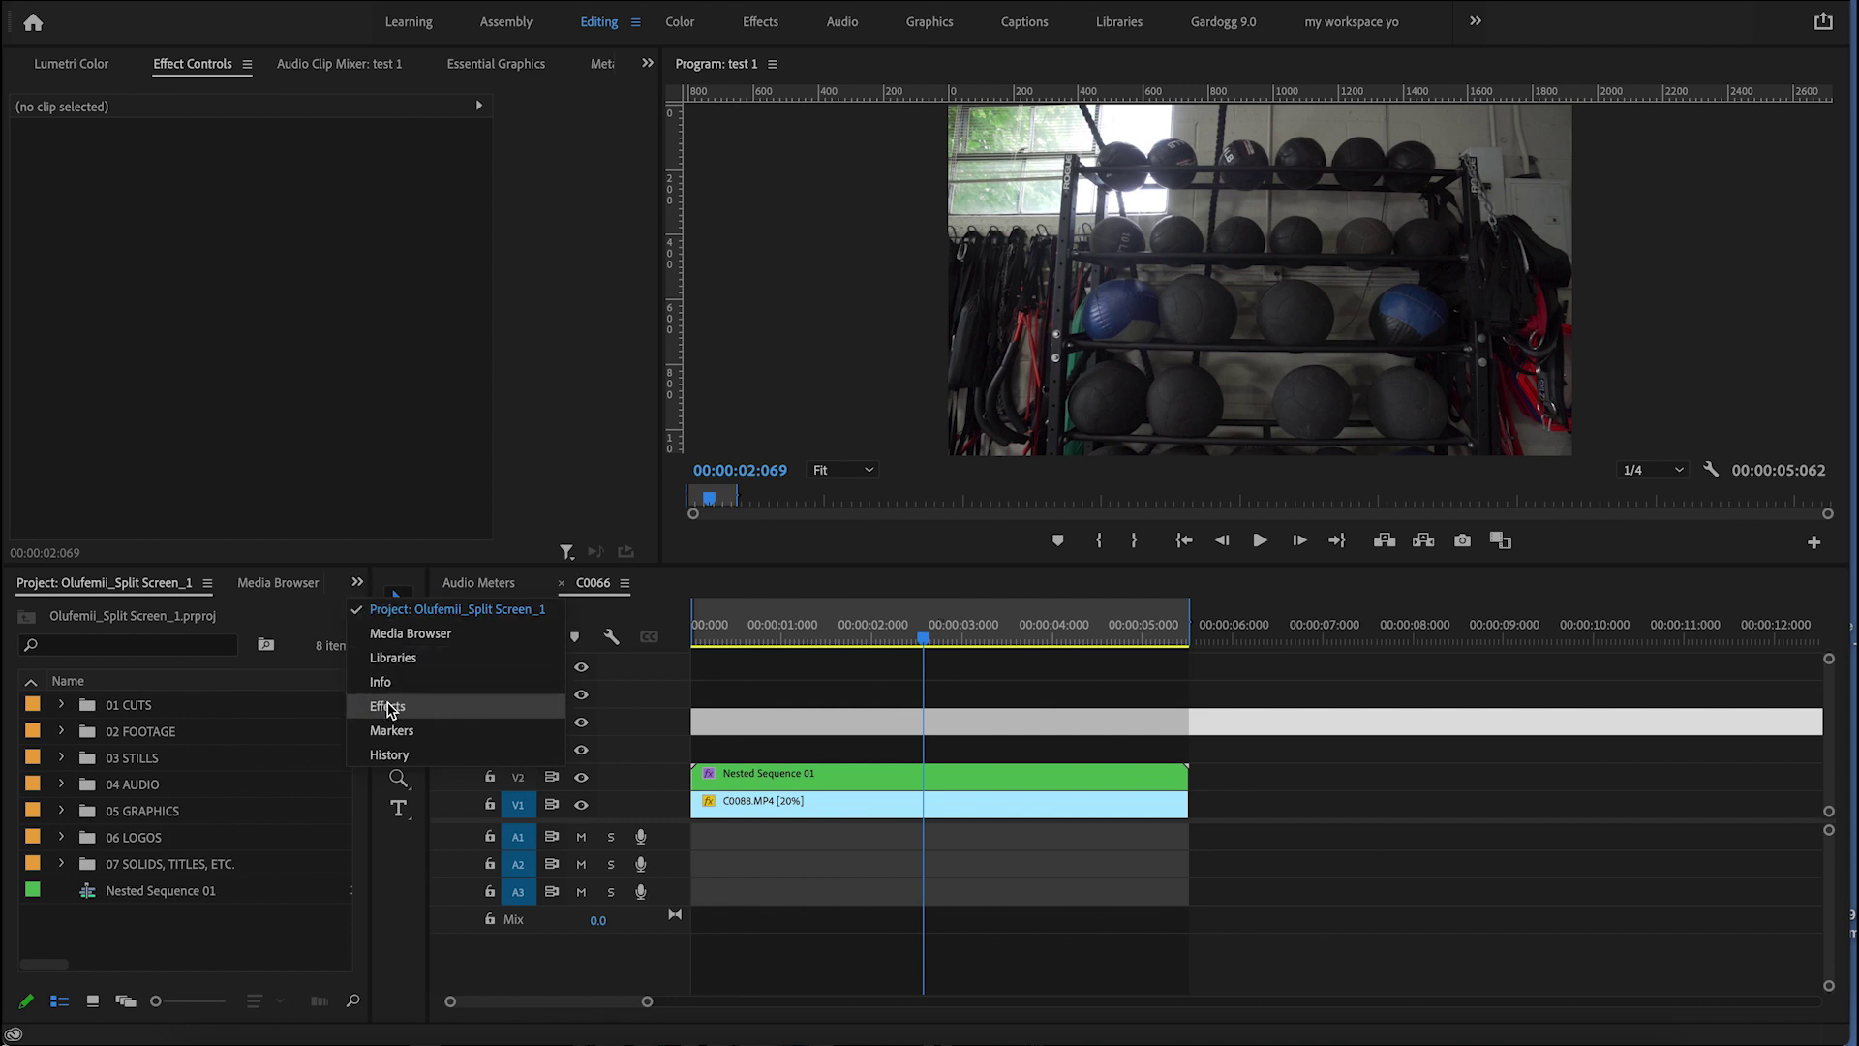
click(387, 707)
click(200, 613)
text(c)
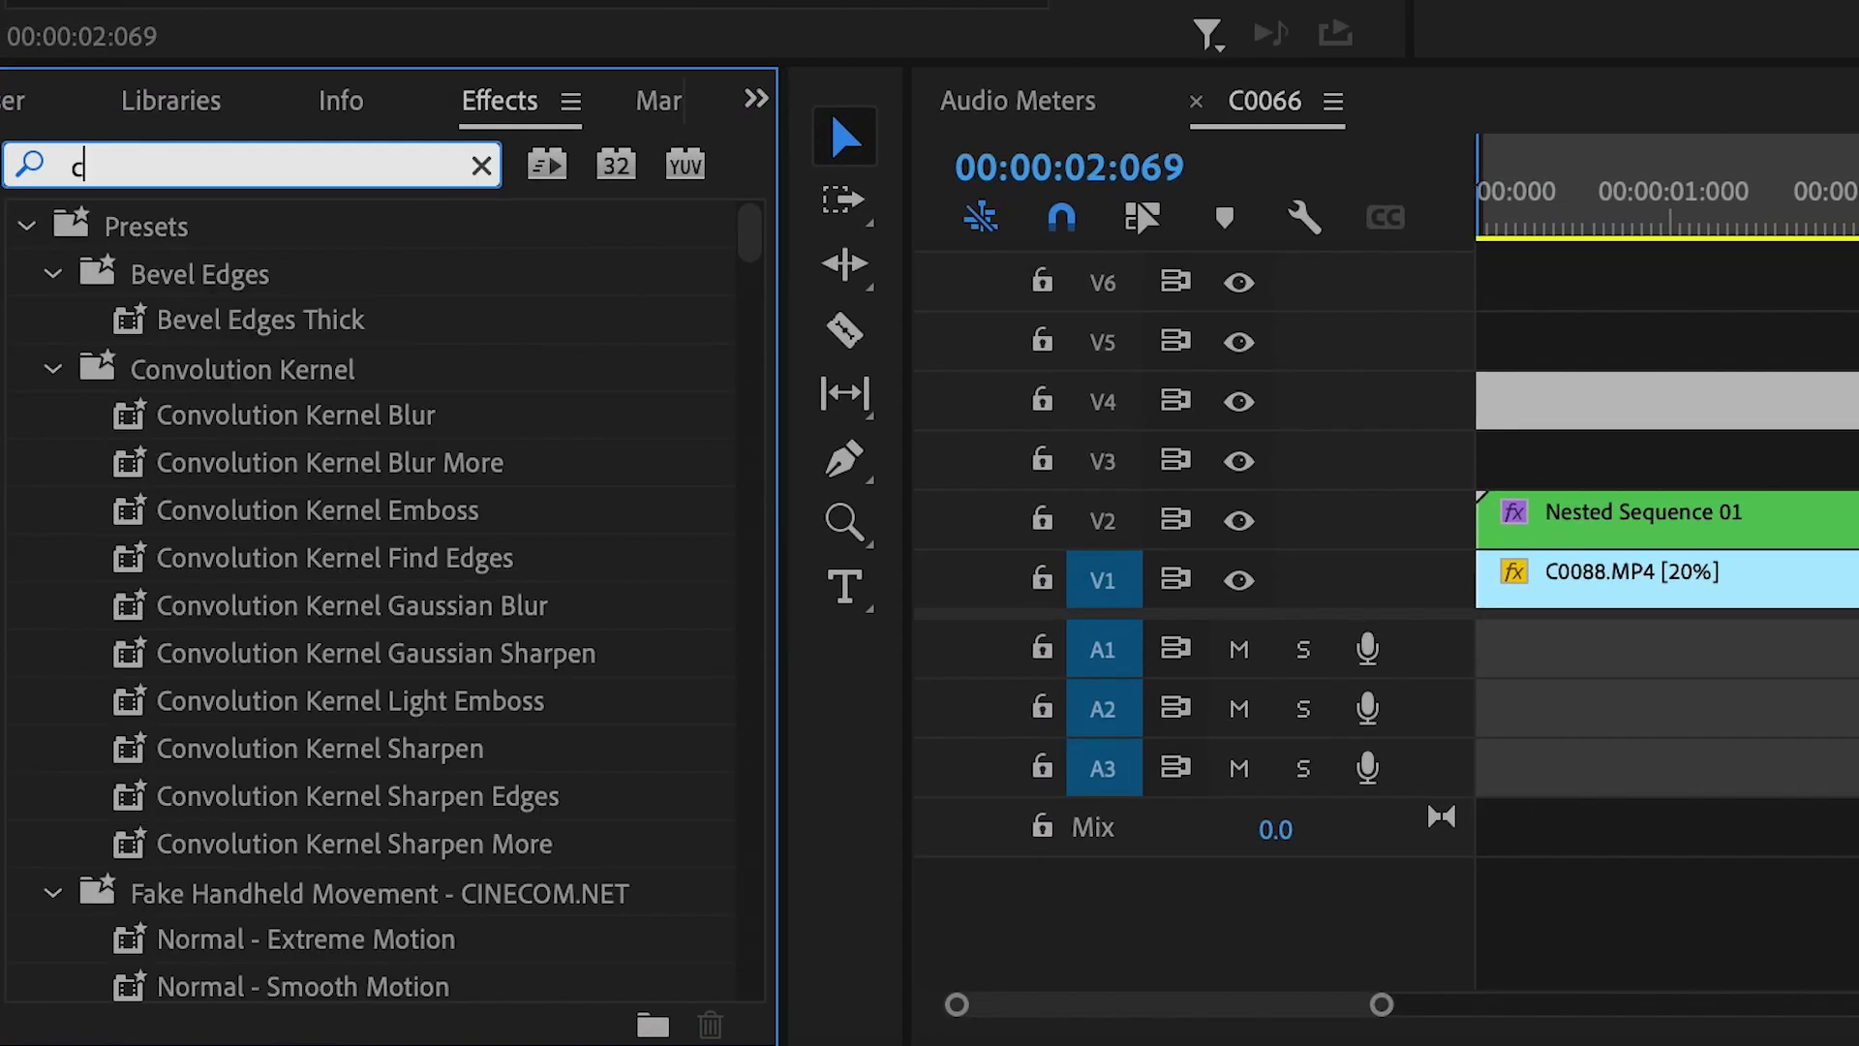
text(rop)
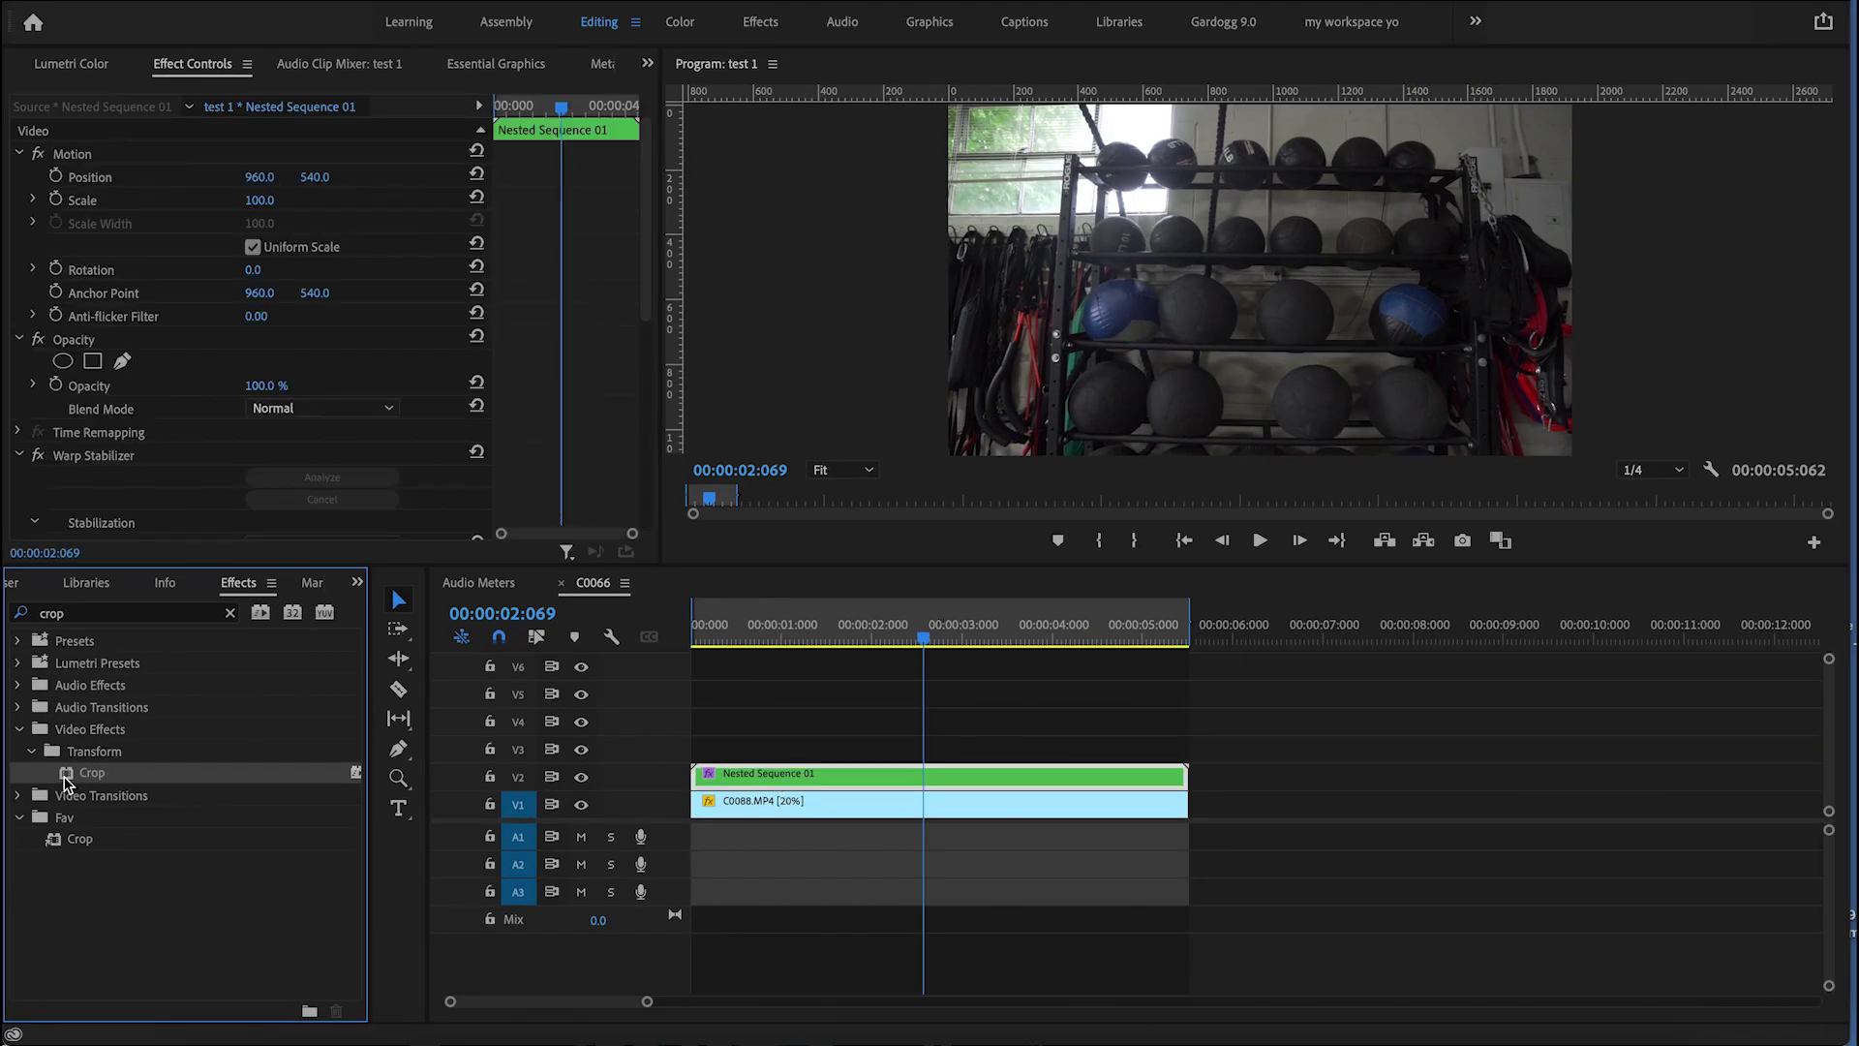
drag(66, 783, 889, 806)
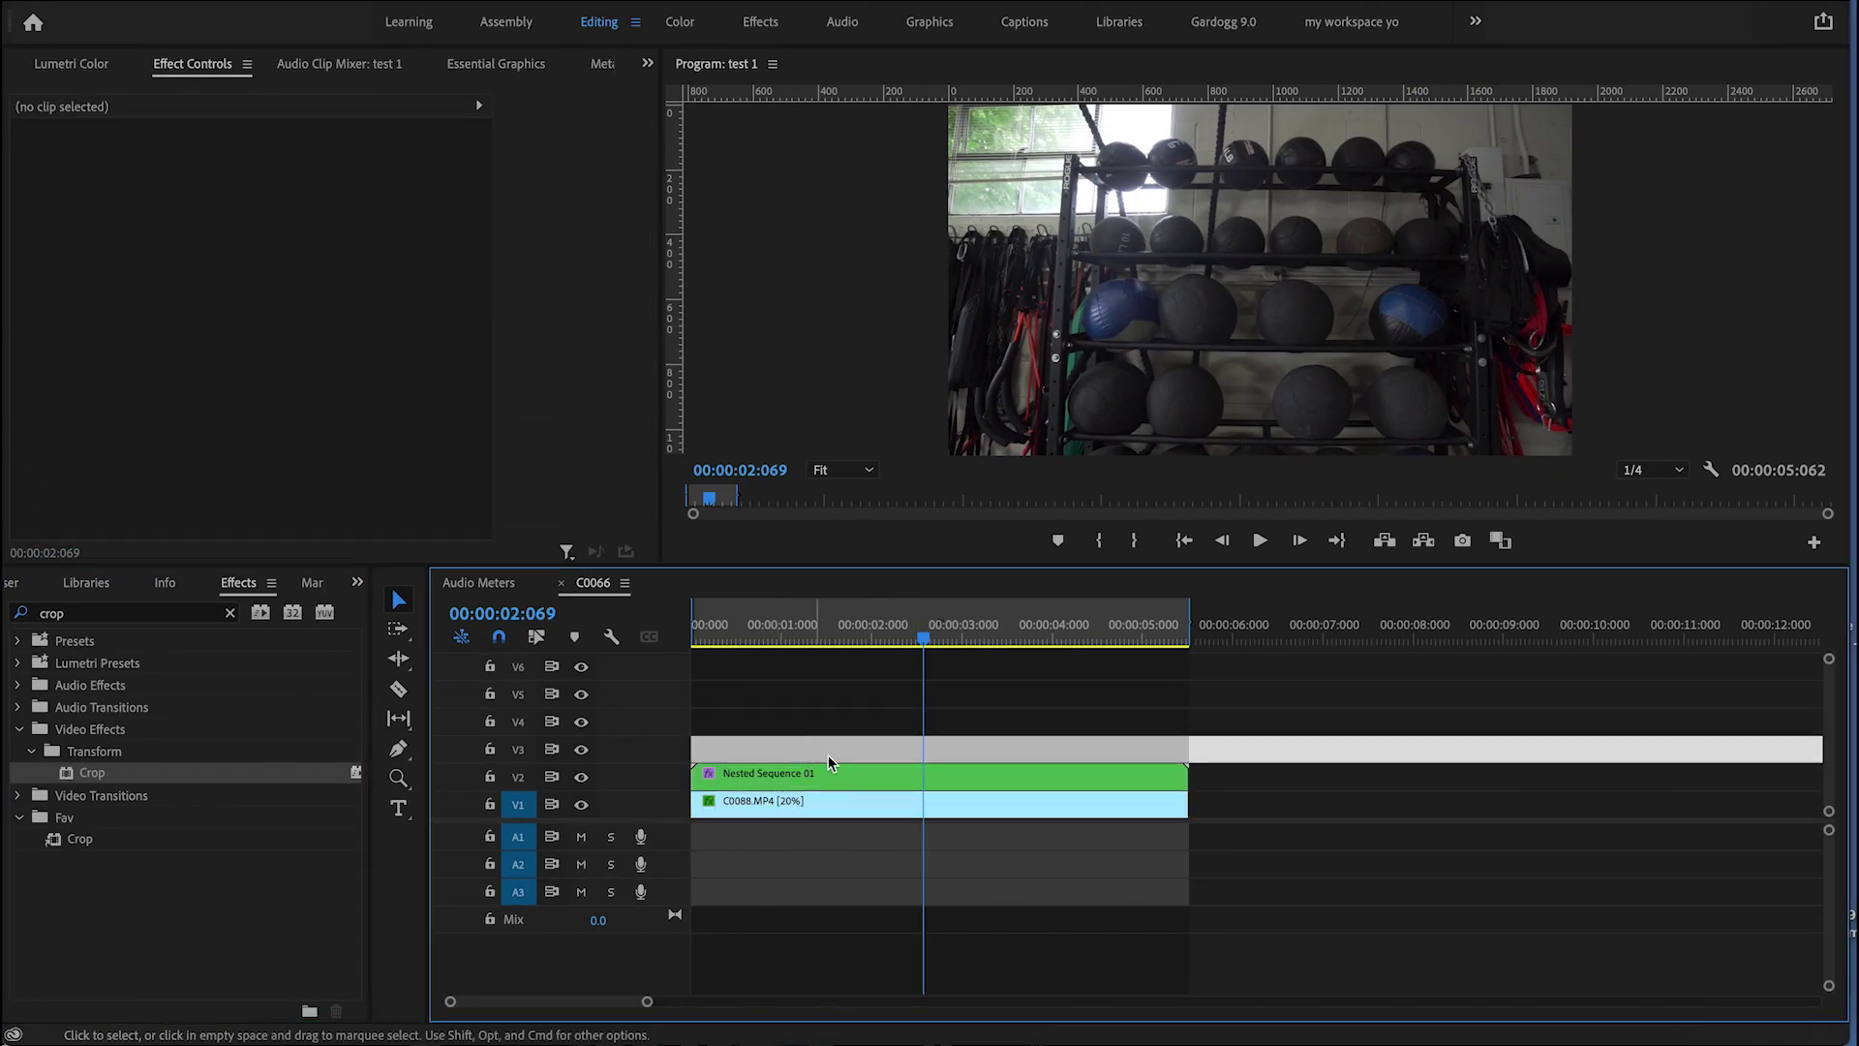
Step: Shift Nested Sequence 01 left to Position X 345
click(883, 776)
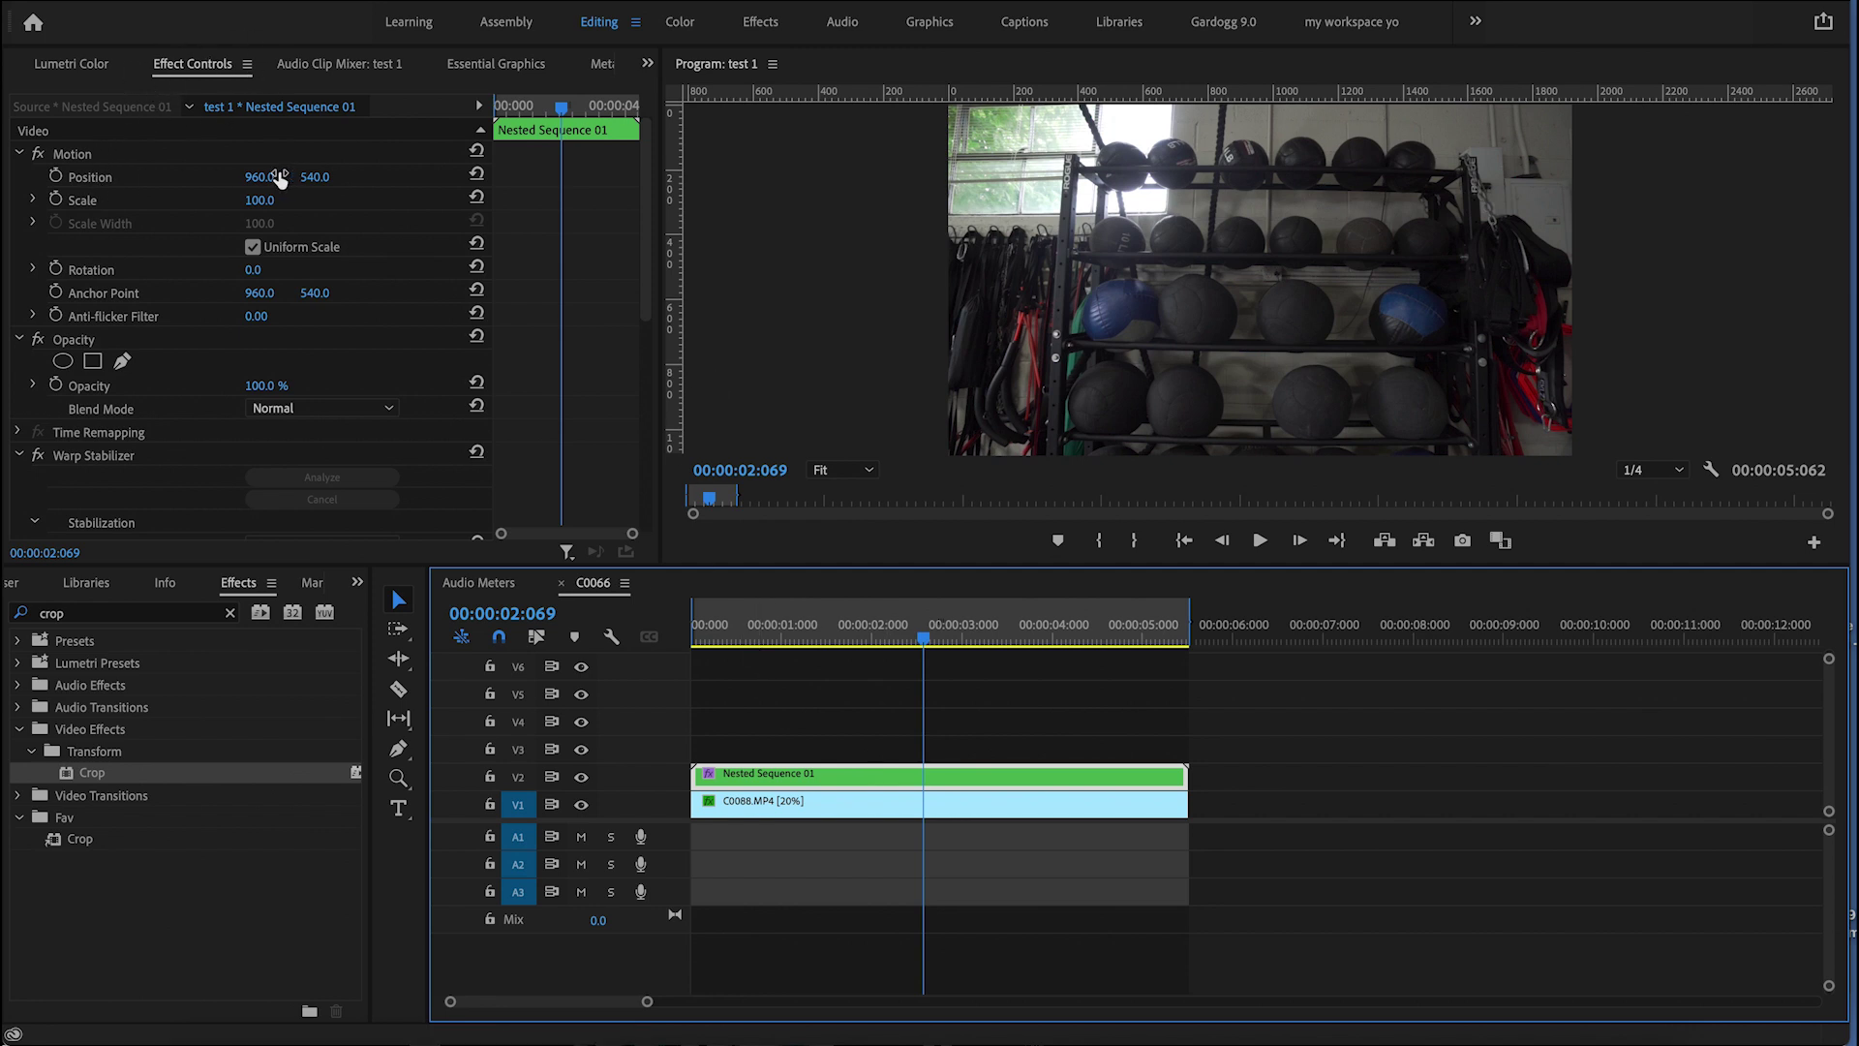
drag(280, 179, 48, 179)
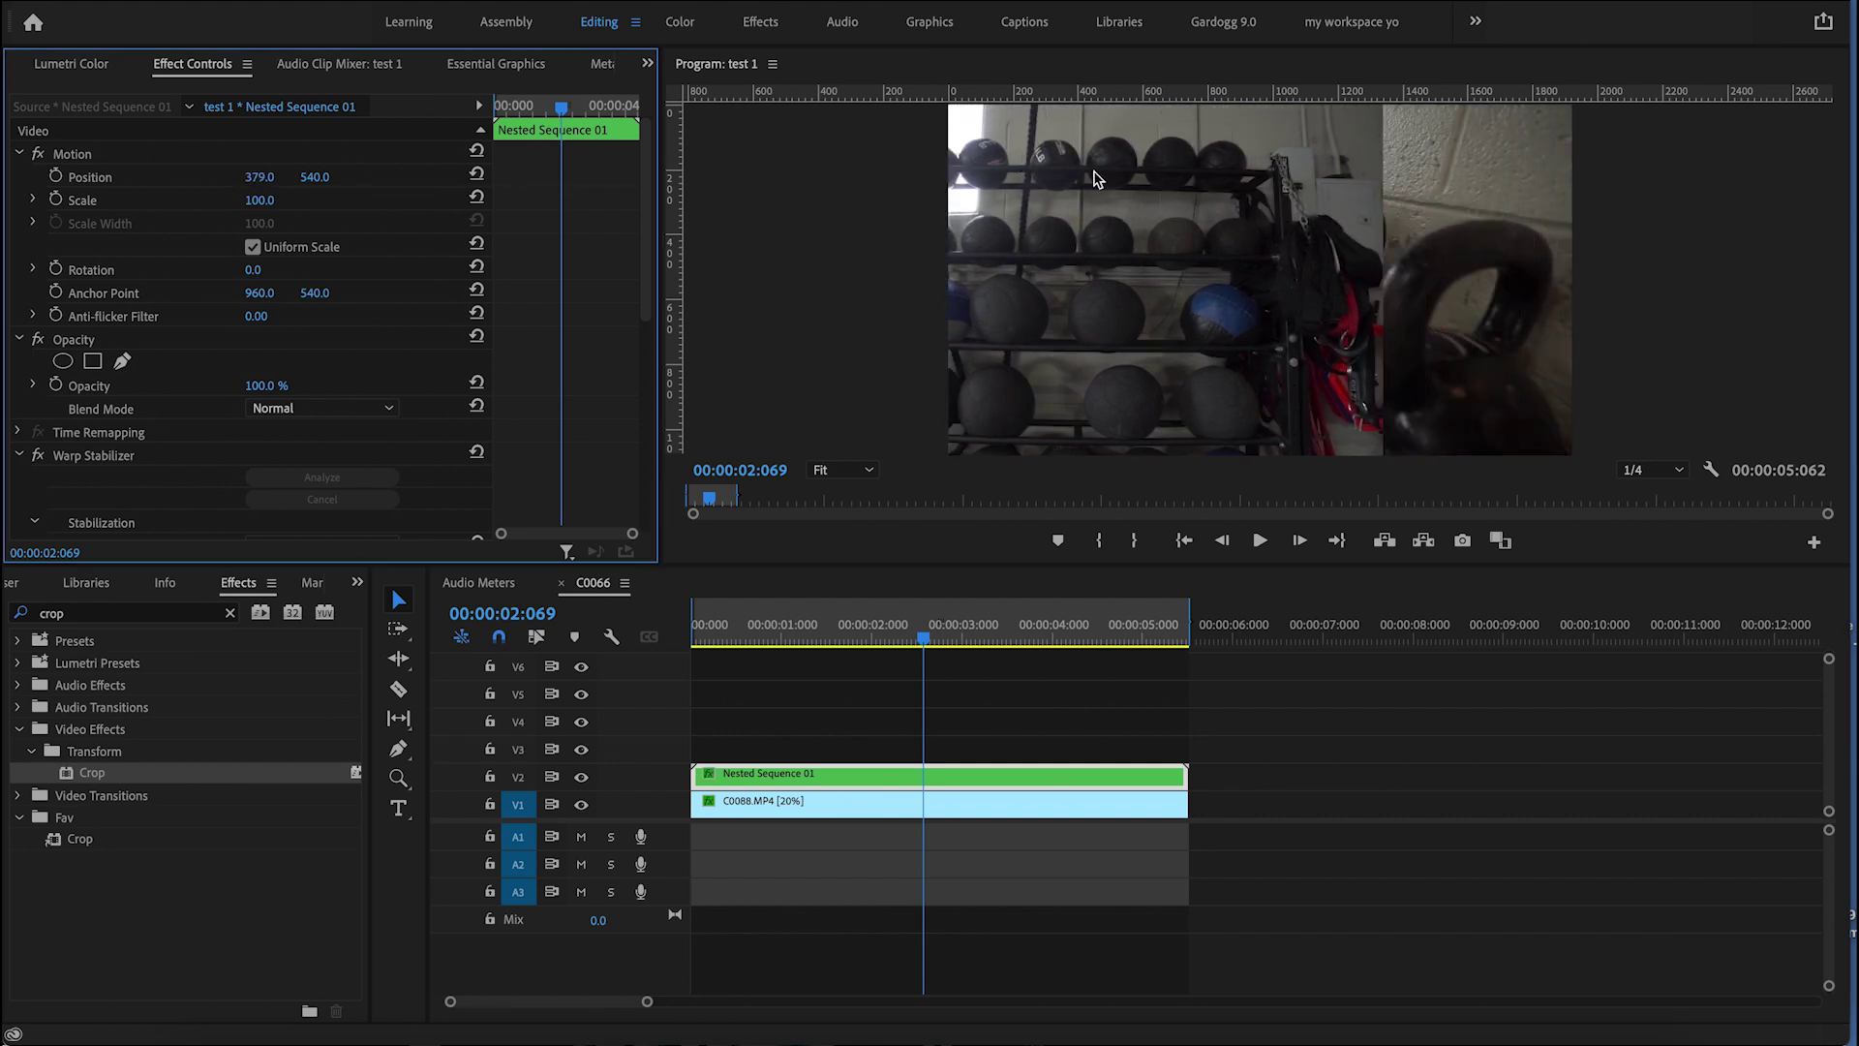
drag(259, 177, 249, 177)
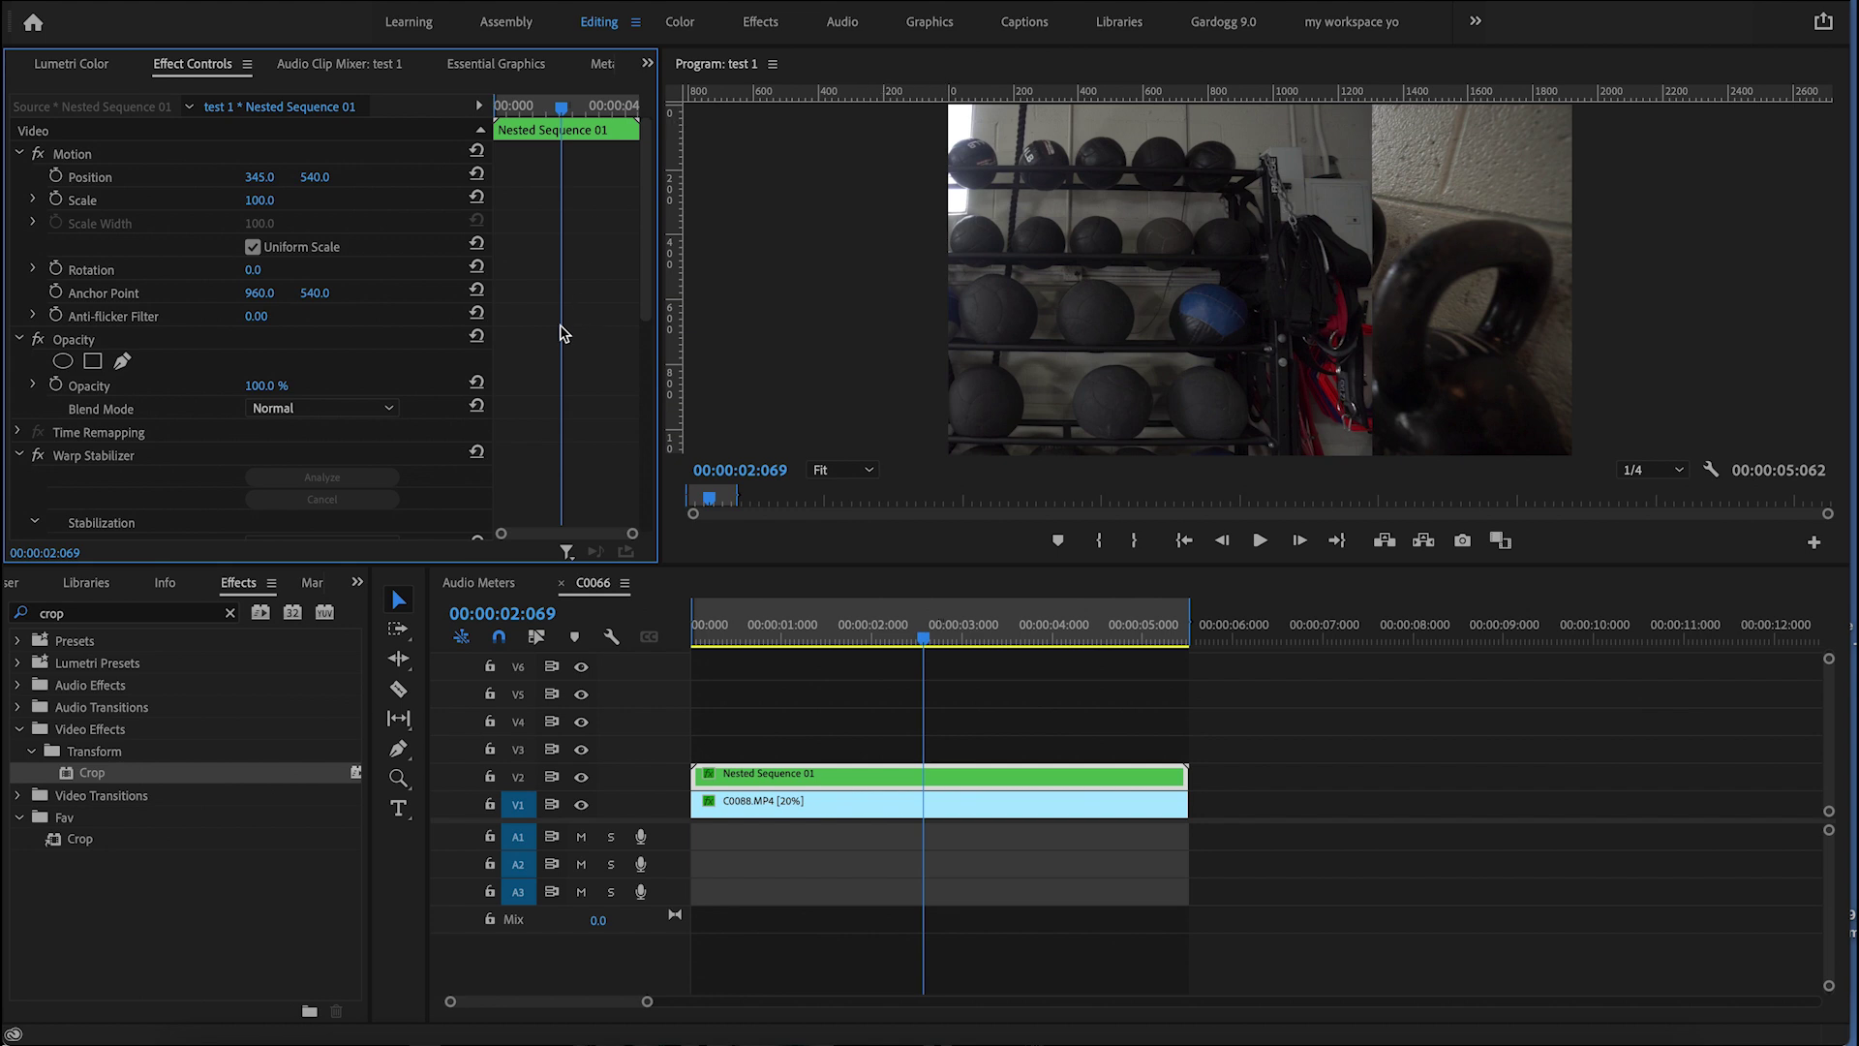
Step: Crop 20% off the right side of Nested Sequence 01, then select C0088.MP4
scroll(526, 340, down, 10)
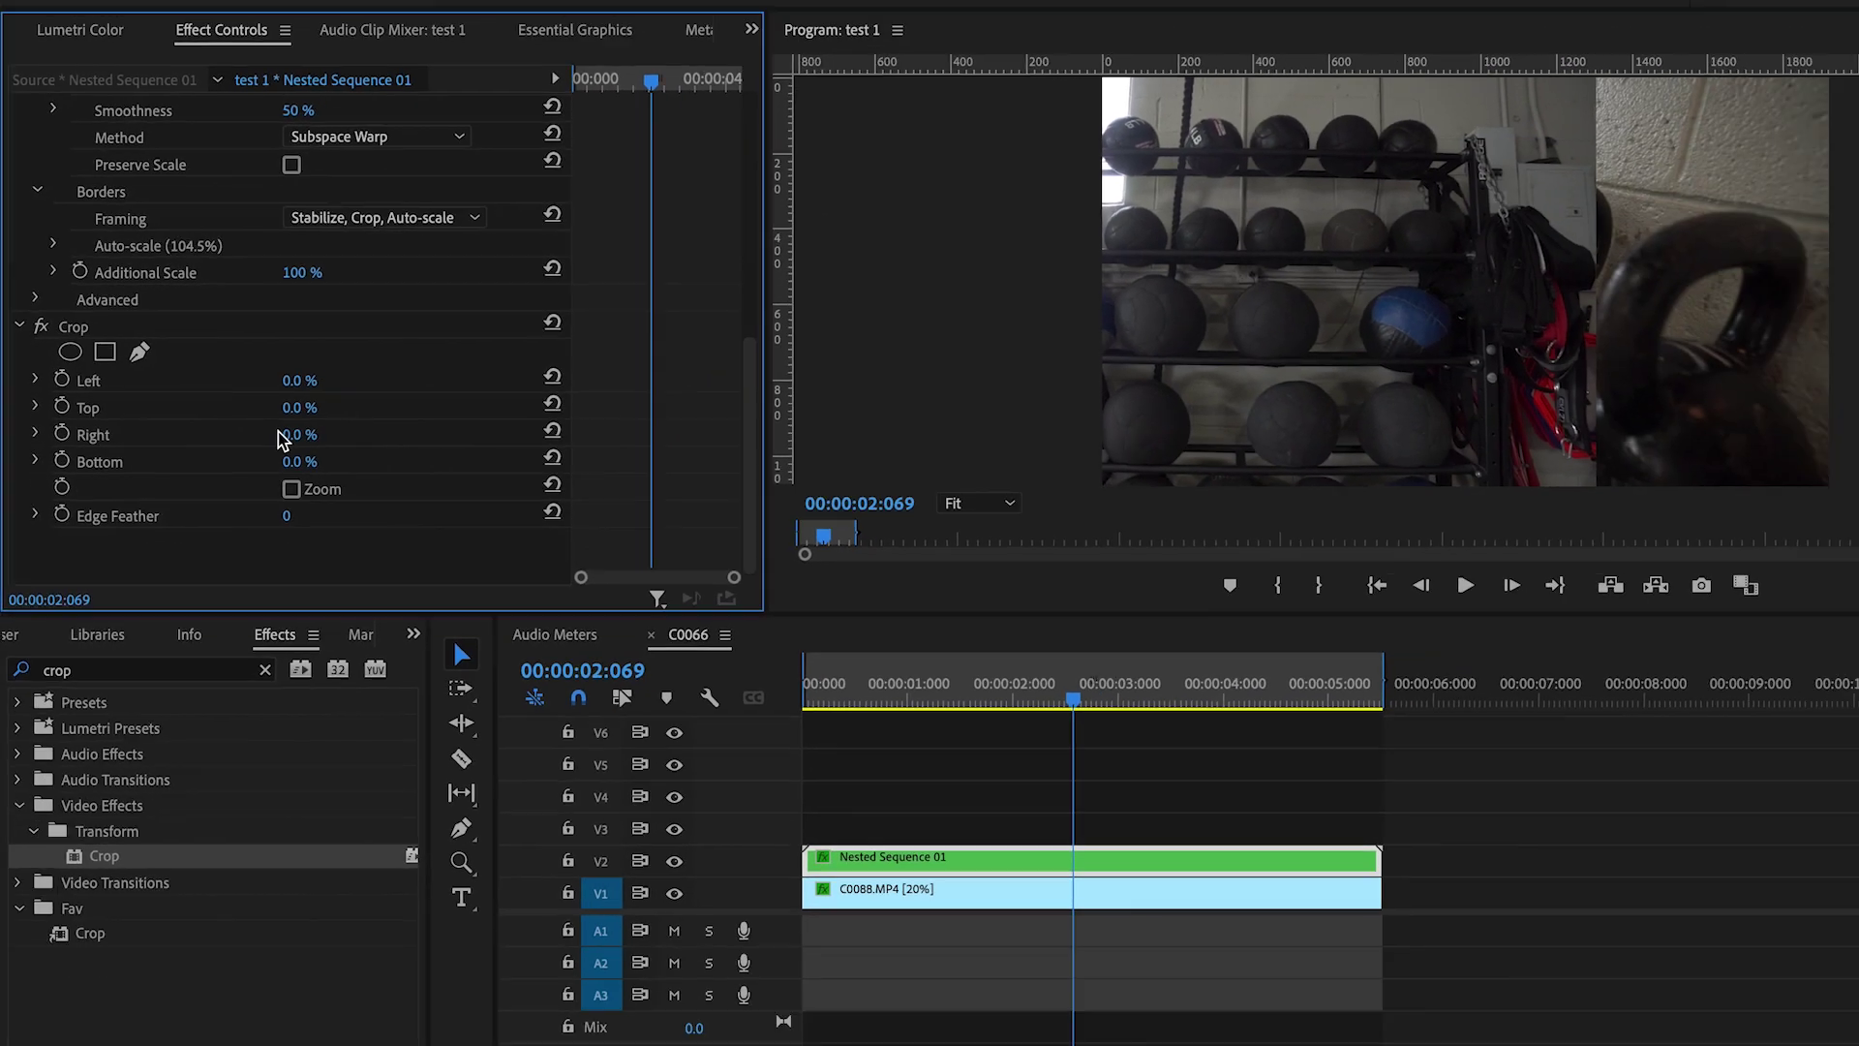
drag(447, 522, 542, 522)
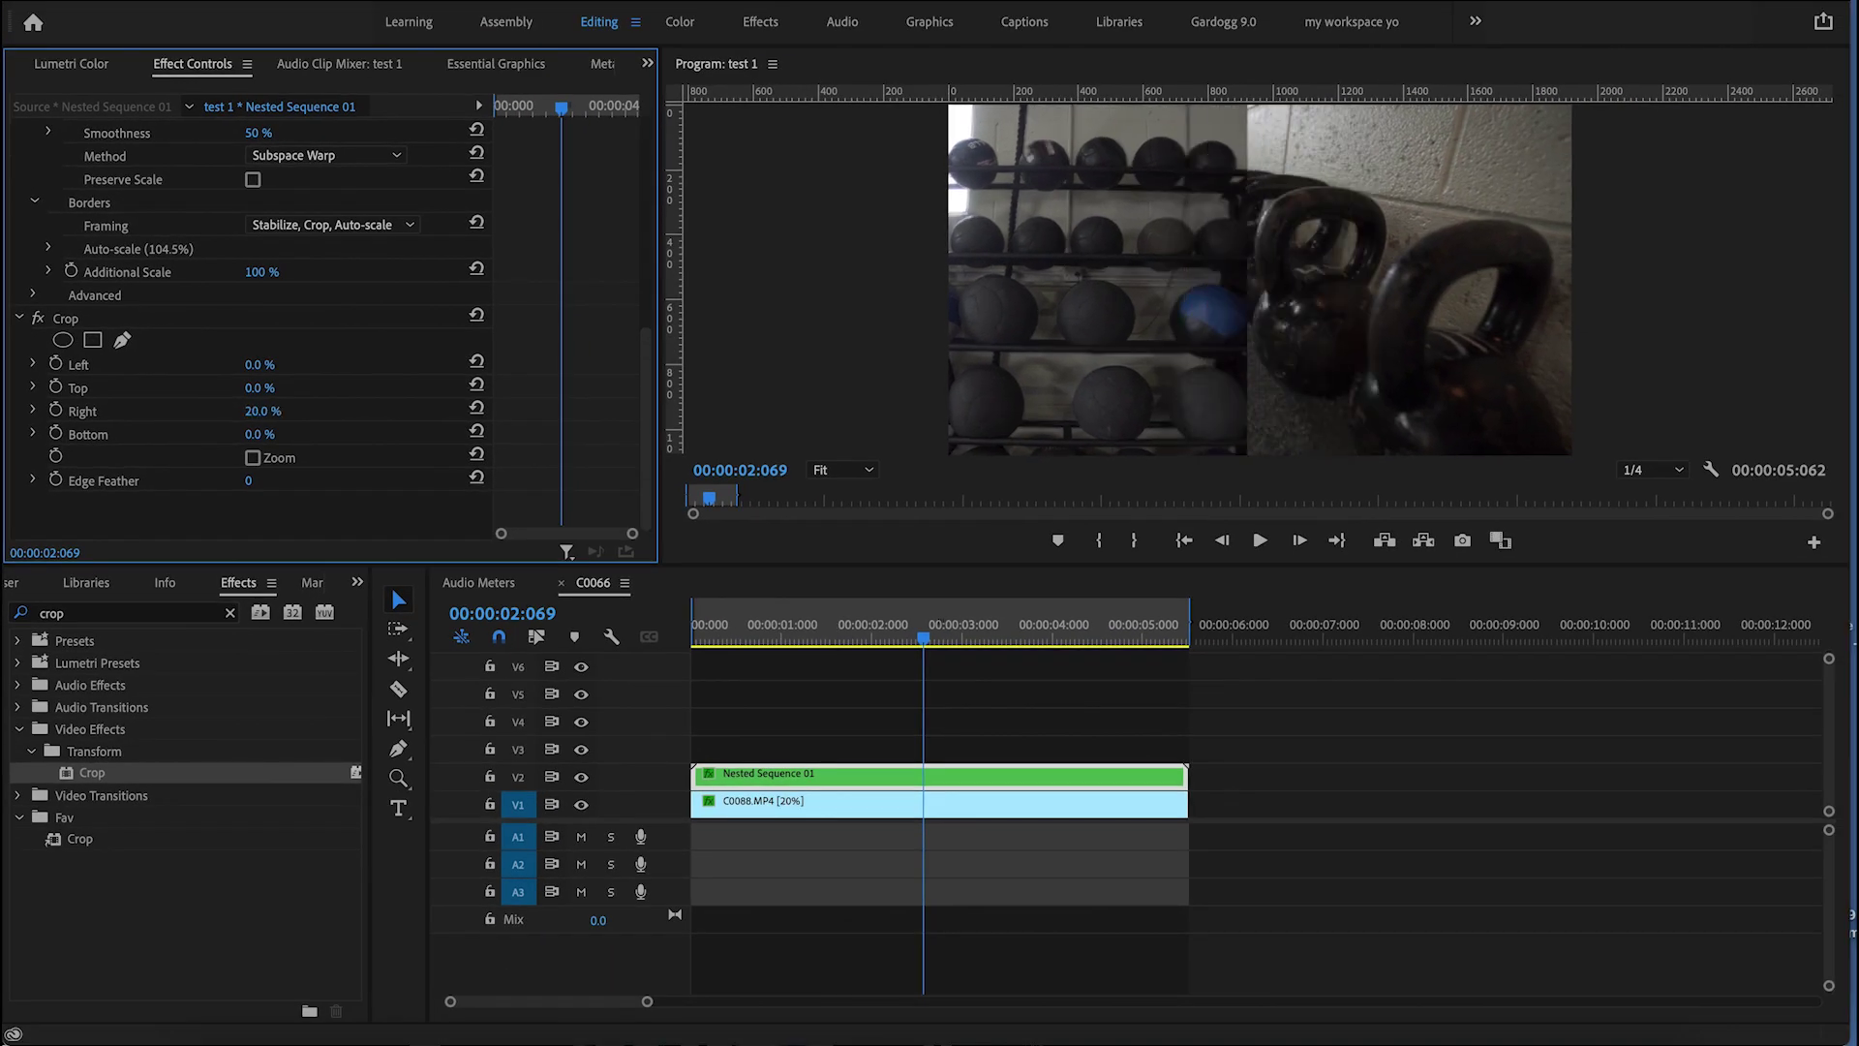
key(Up)
key(Down)
click(787, 634)
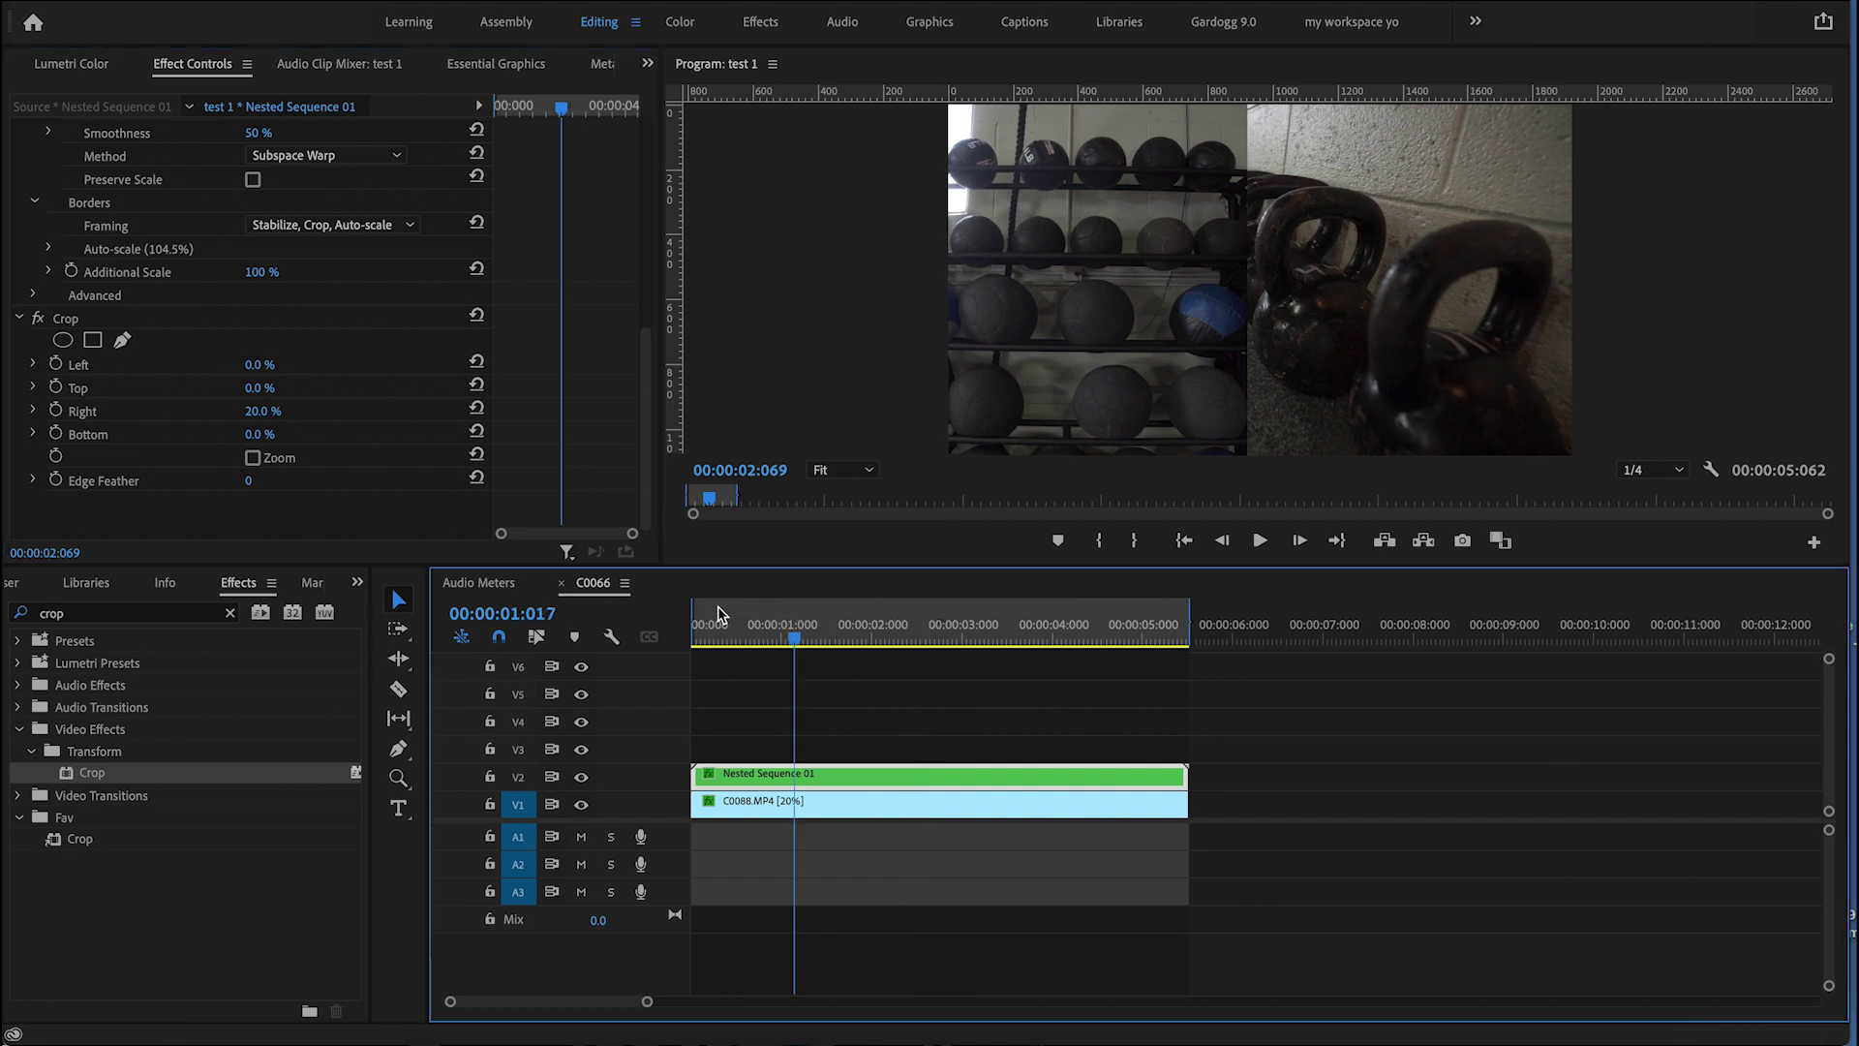
click(822, 807)
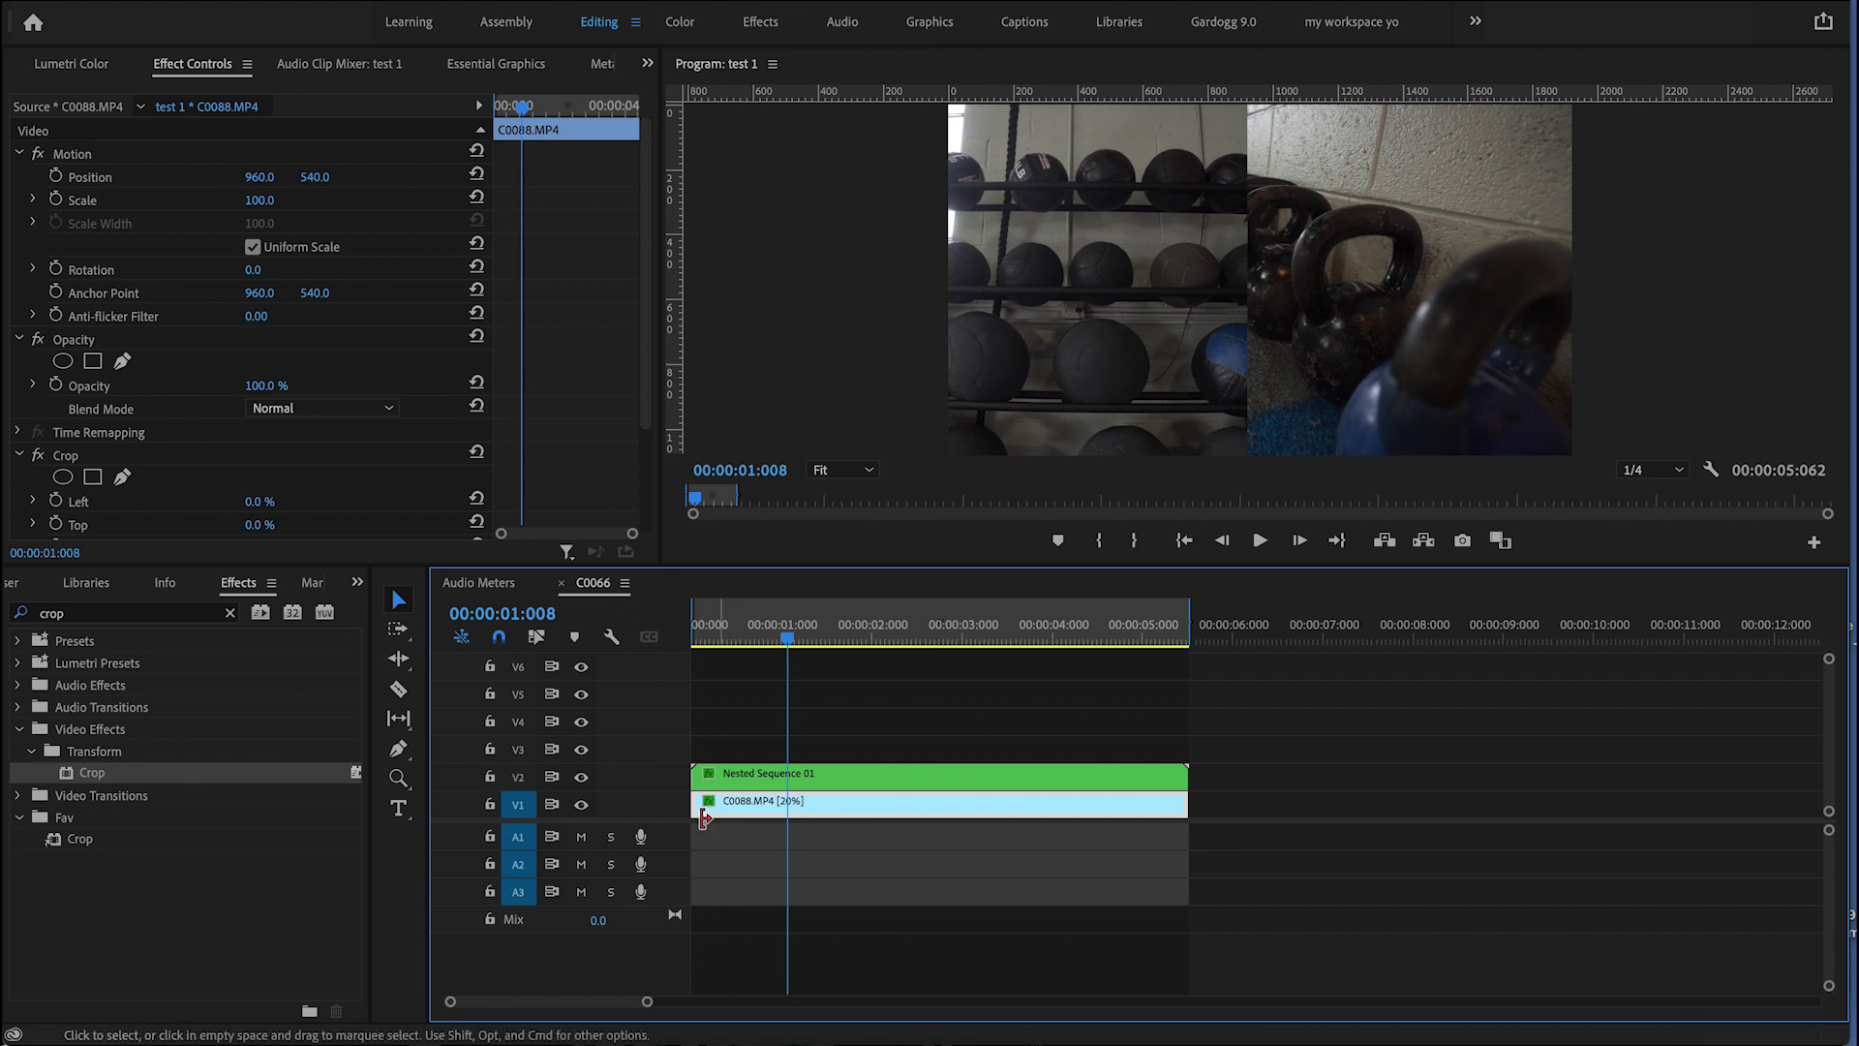
Step: Move C0088.MP4 to Position X 1353 and preview the medicine ball / kettlebell split
click(258, 160)
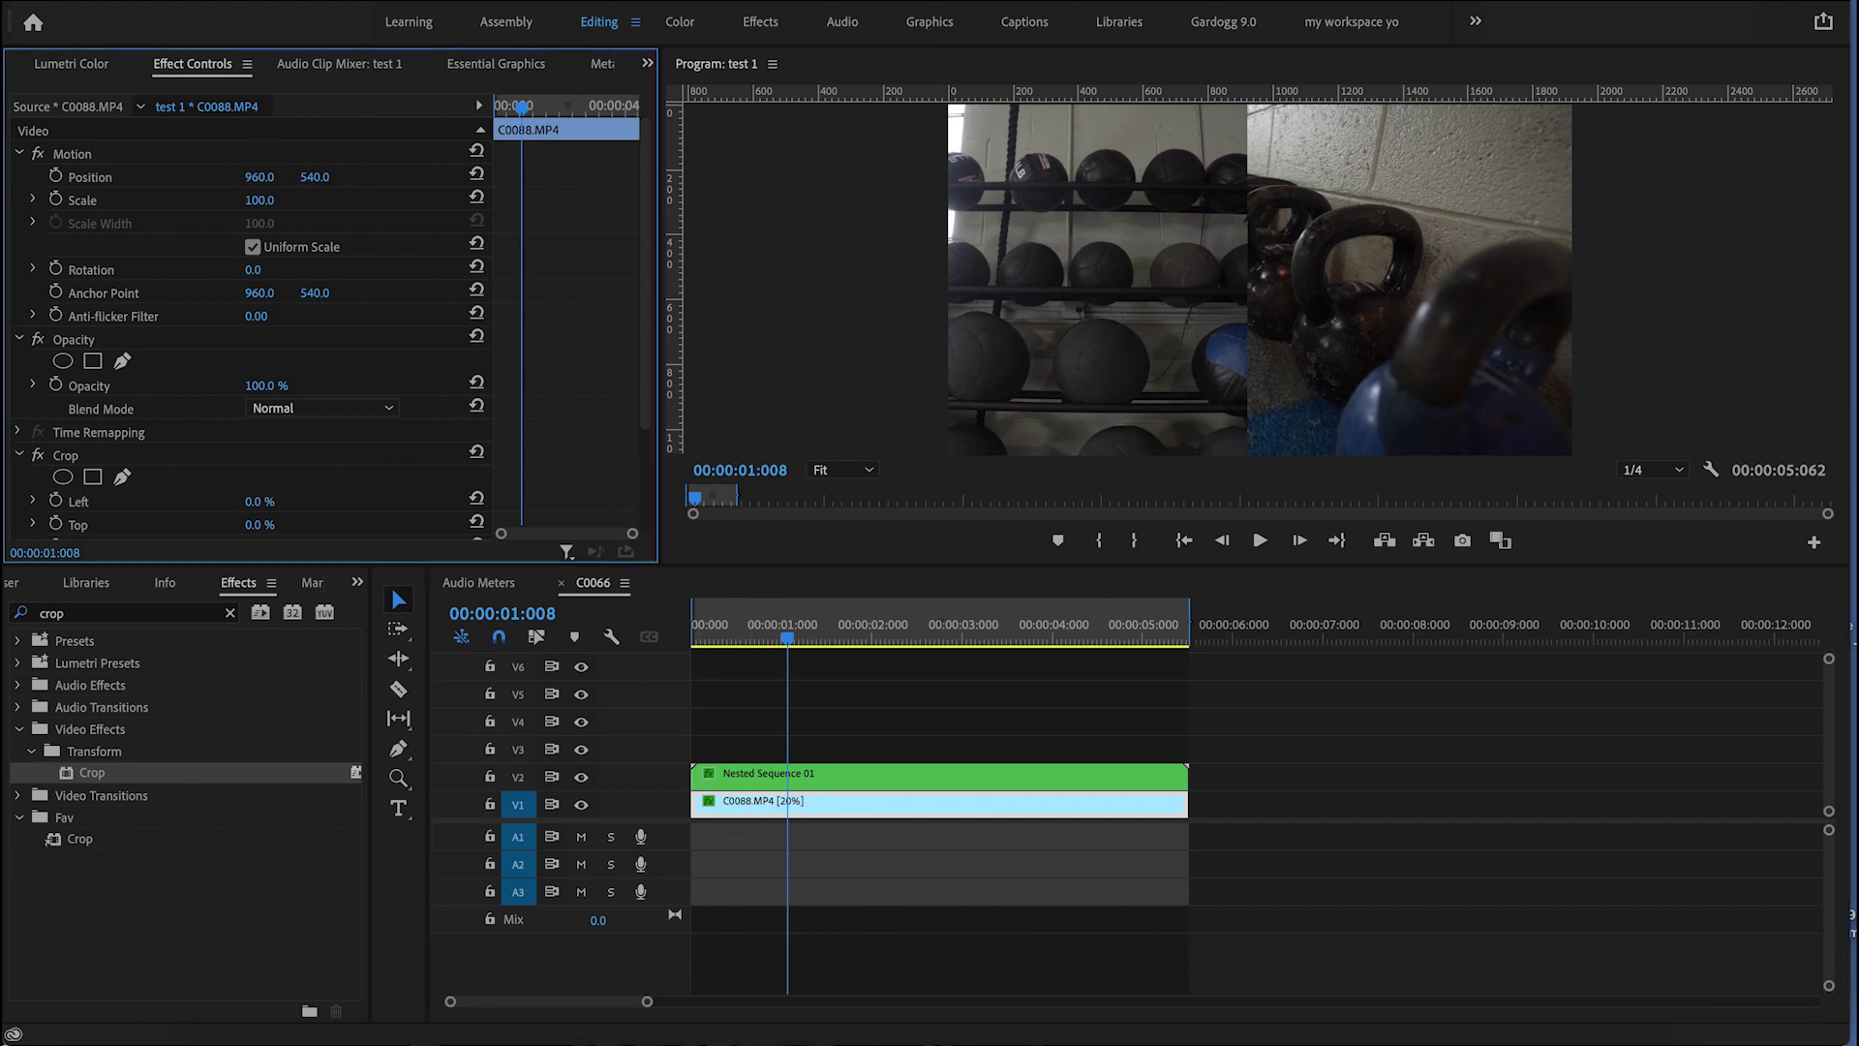
drag(259, 176, 269, 177)
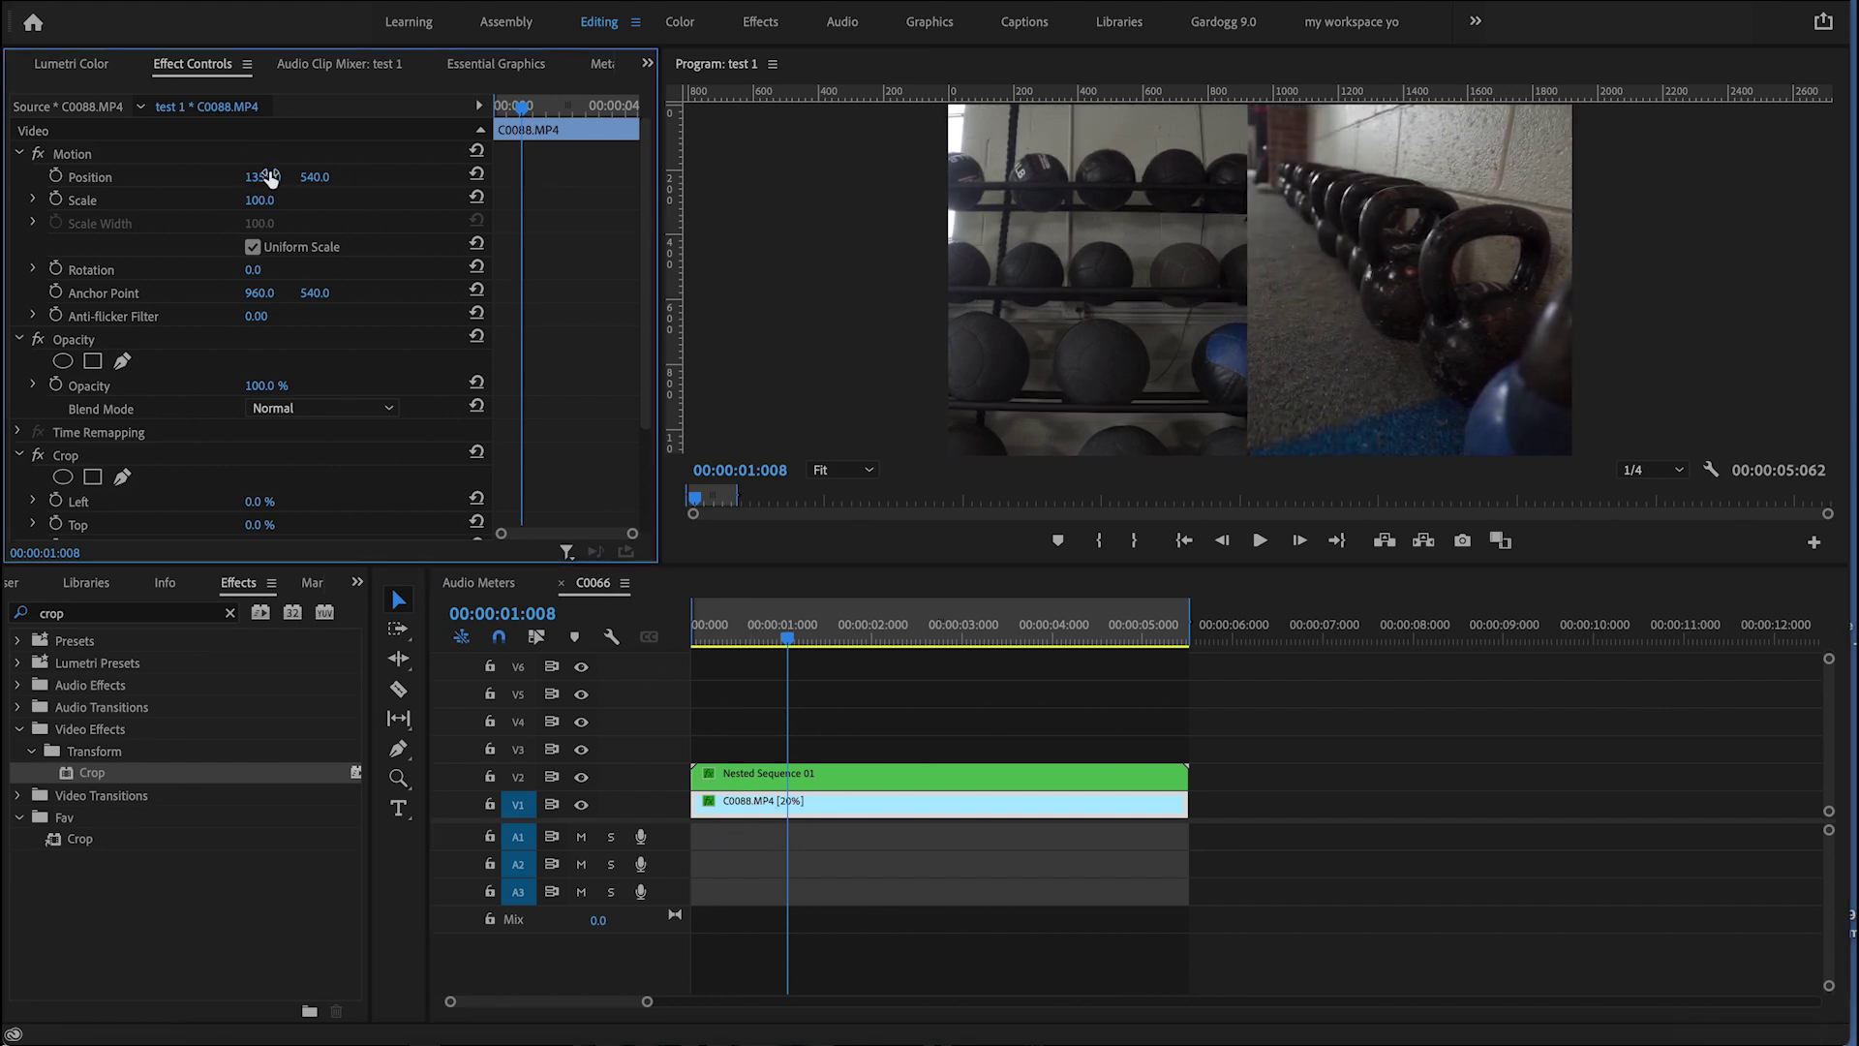
click(963, 628)
key(space)
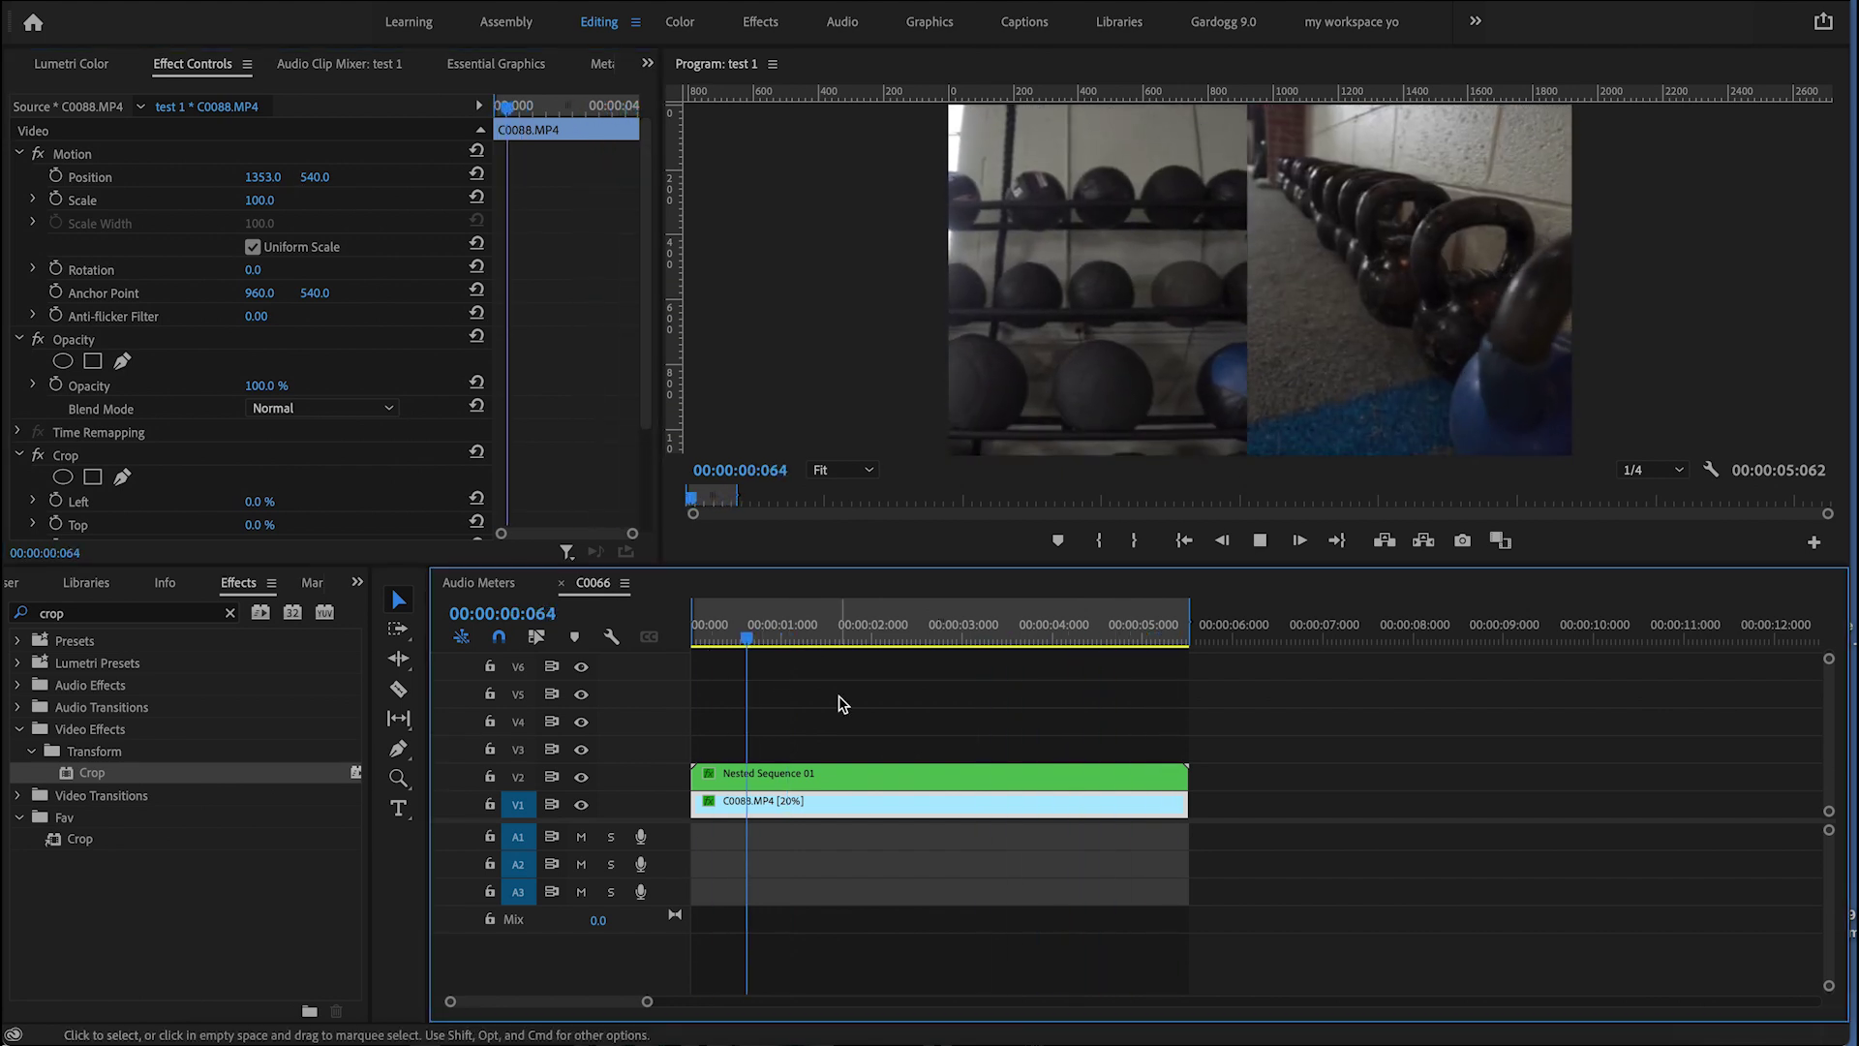
click(779, 631)
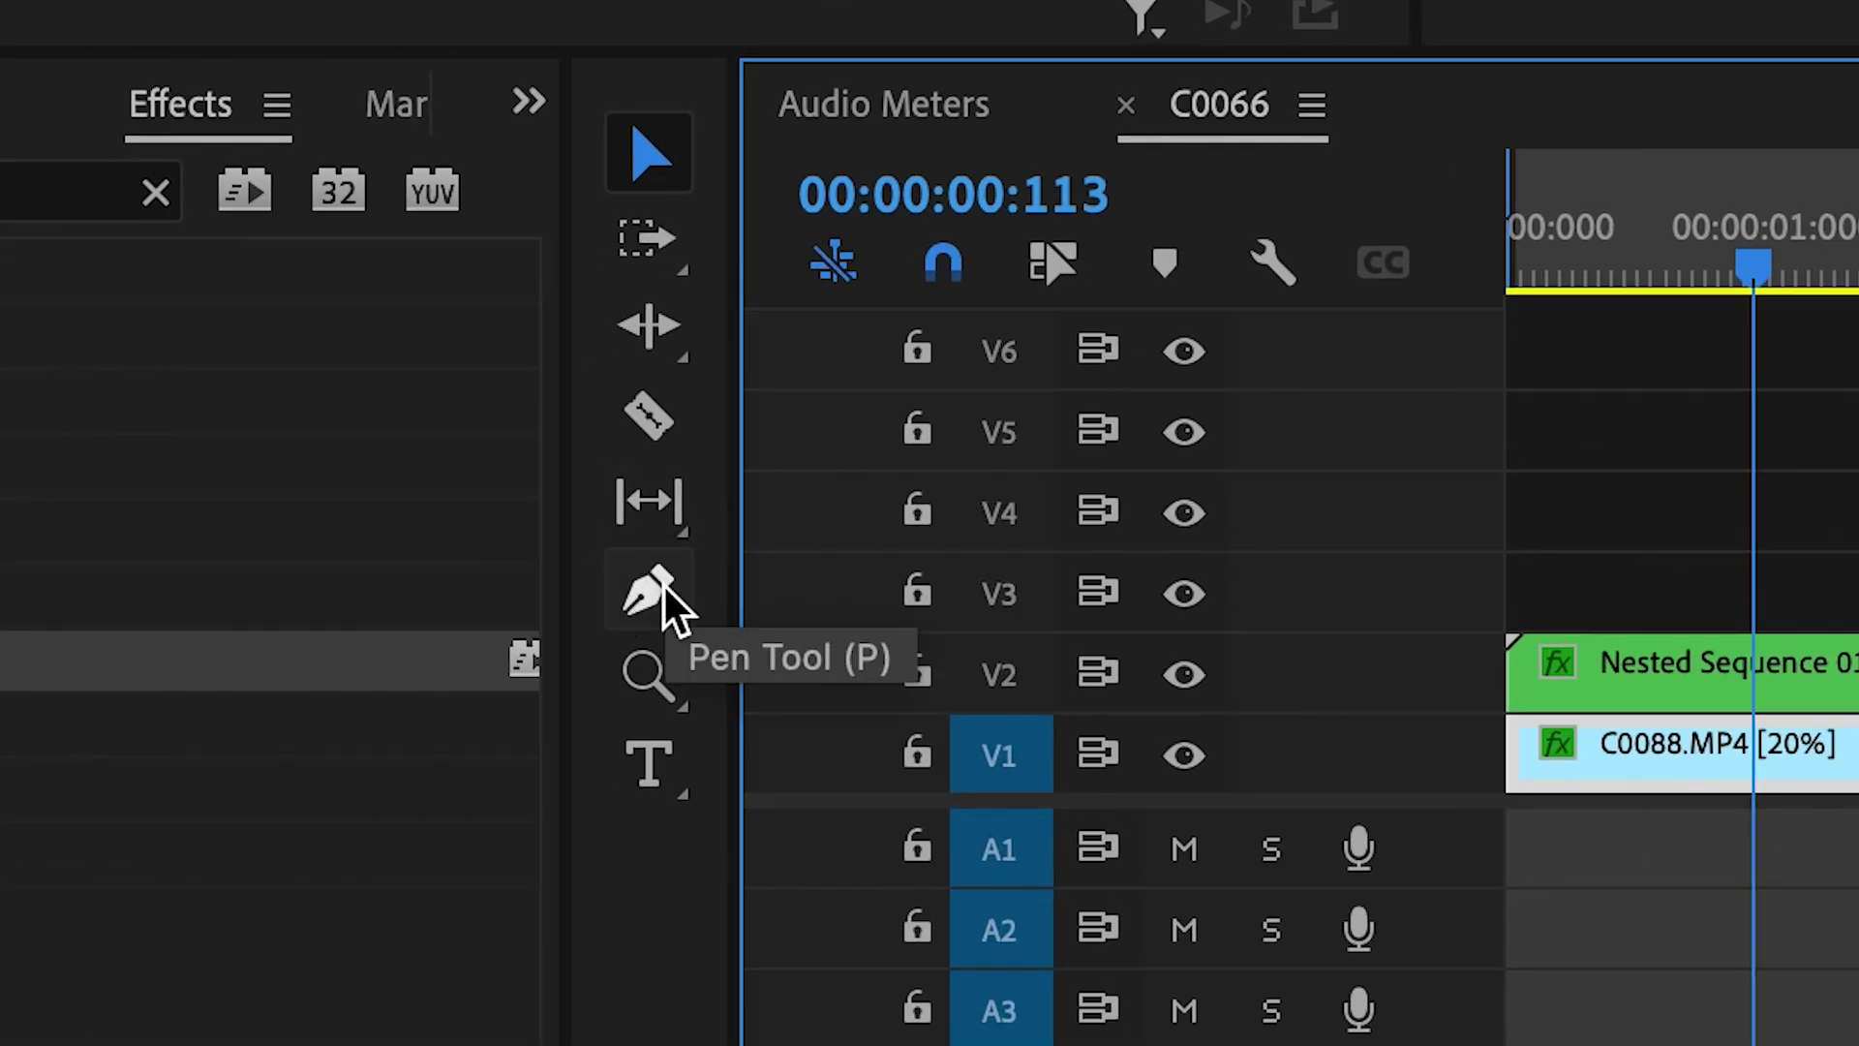
click(664, 585)
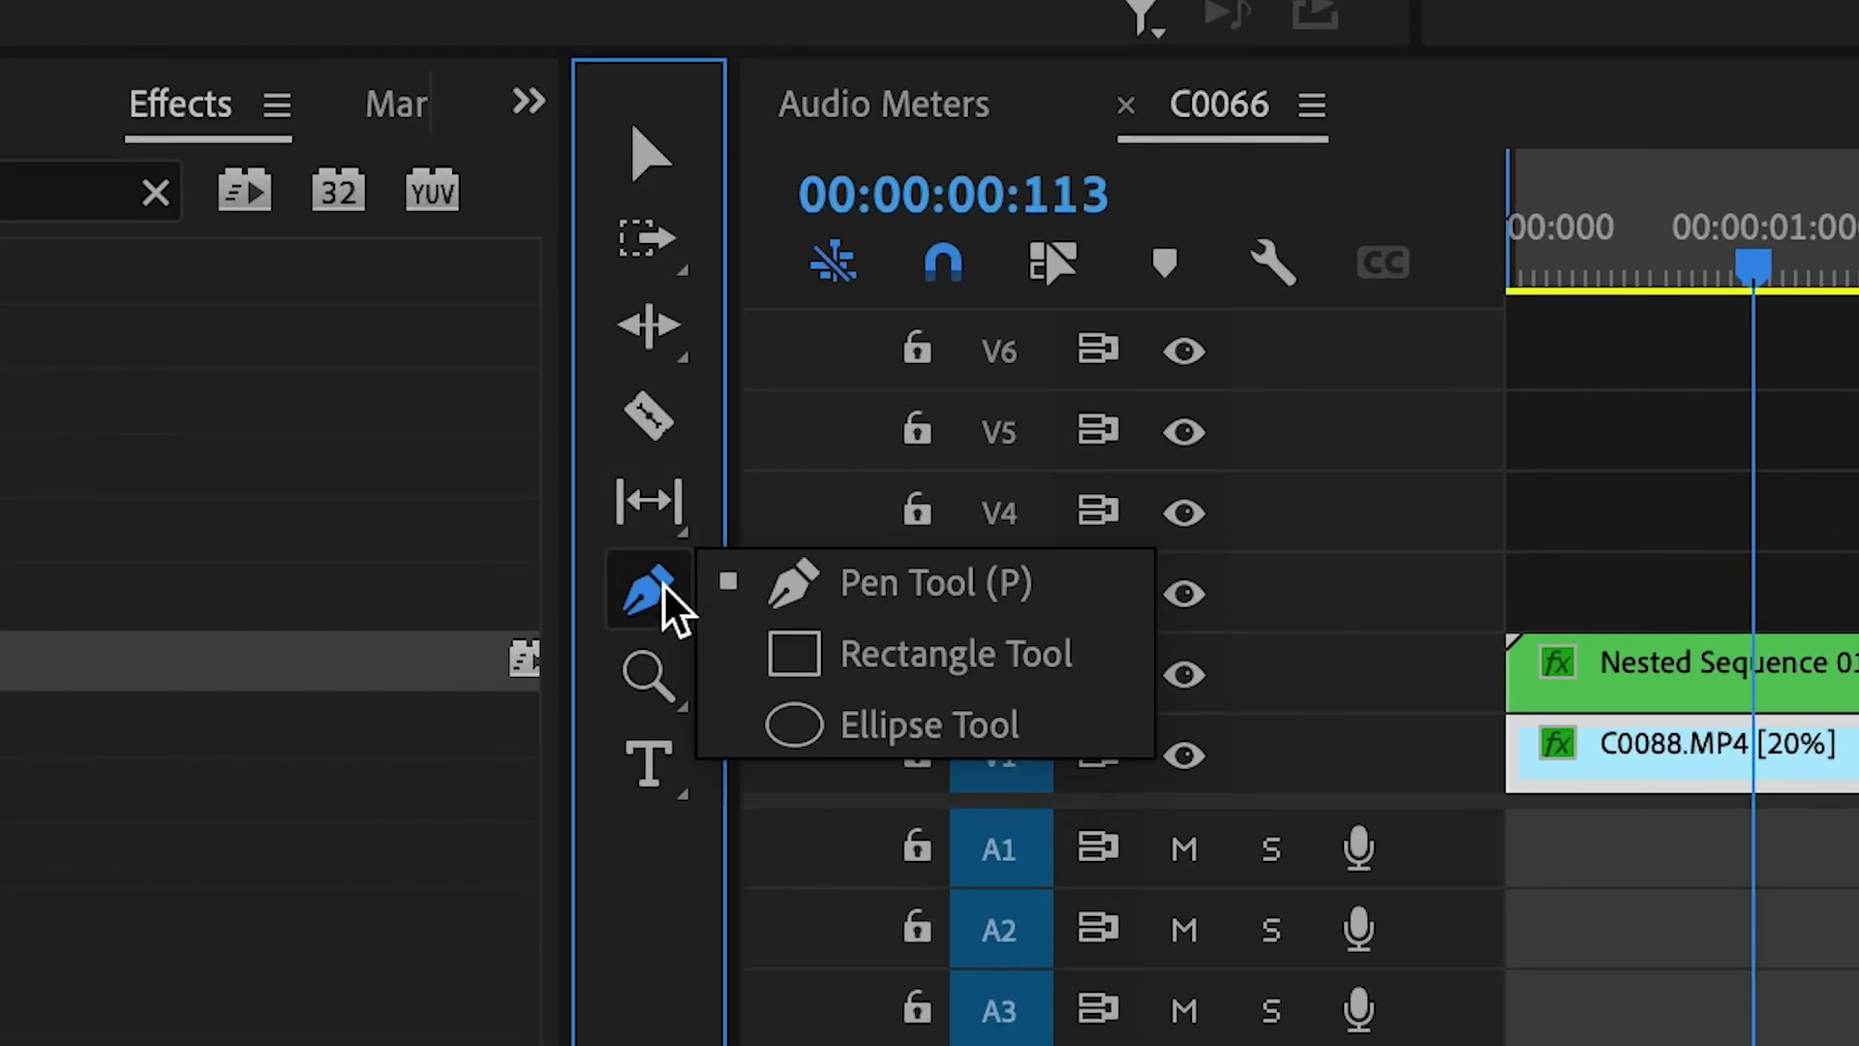
Step: At 50% monitor zoom, draw a tall rectangle on V3 between the two clips
click(794, 656)
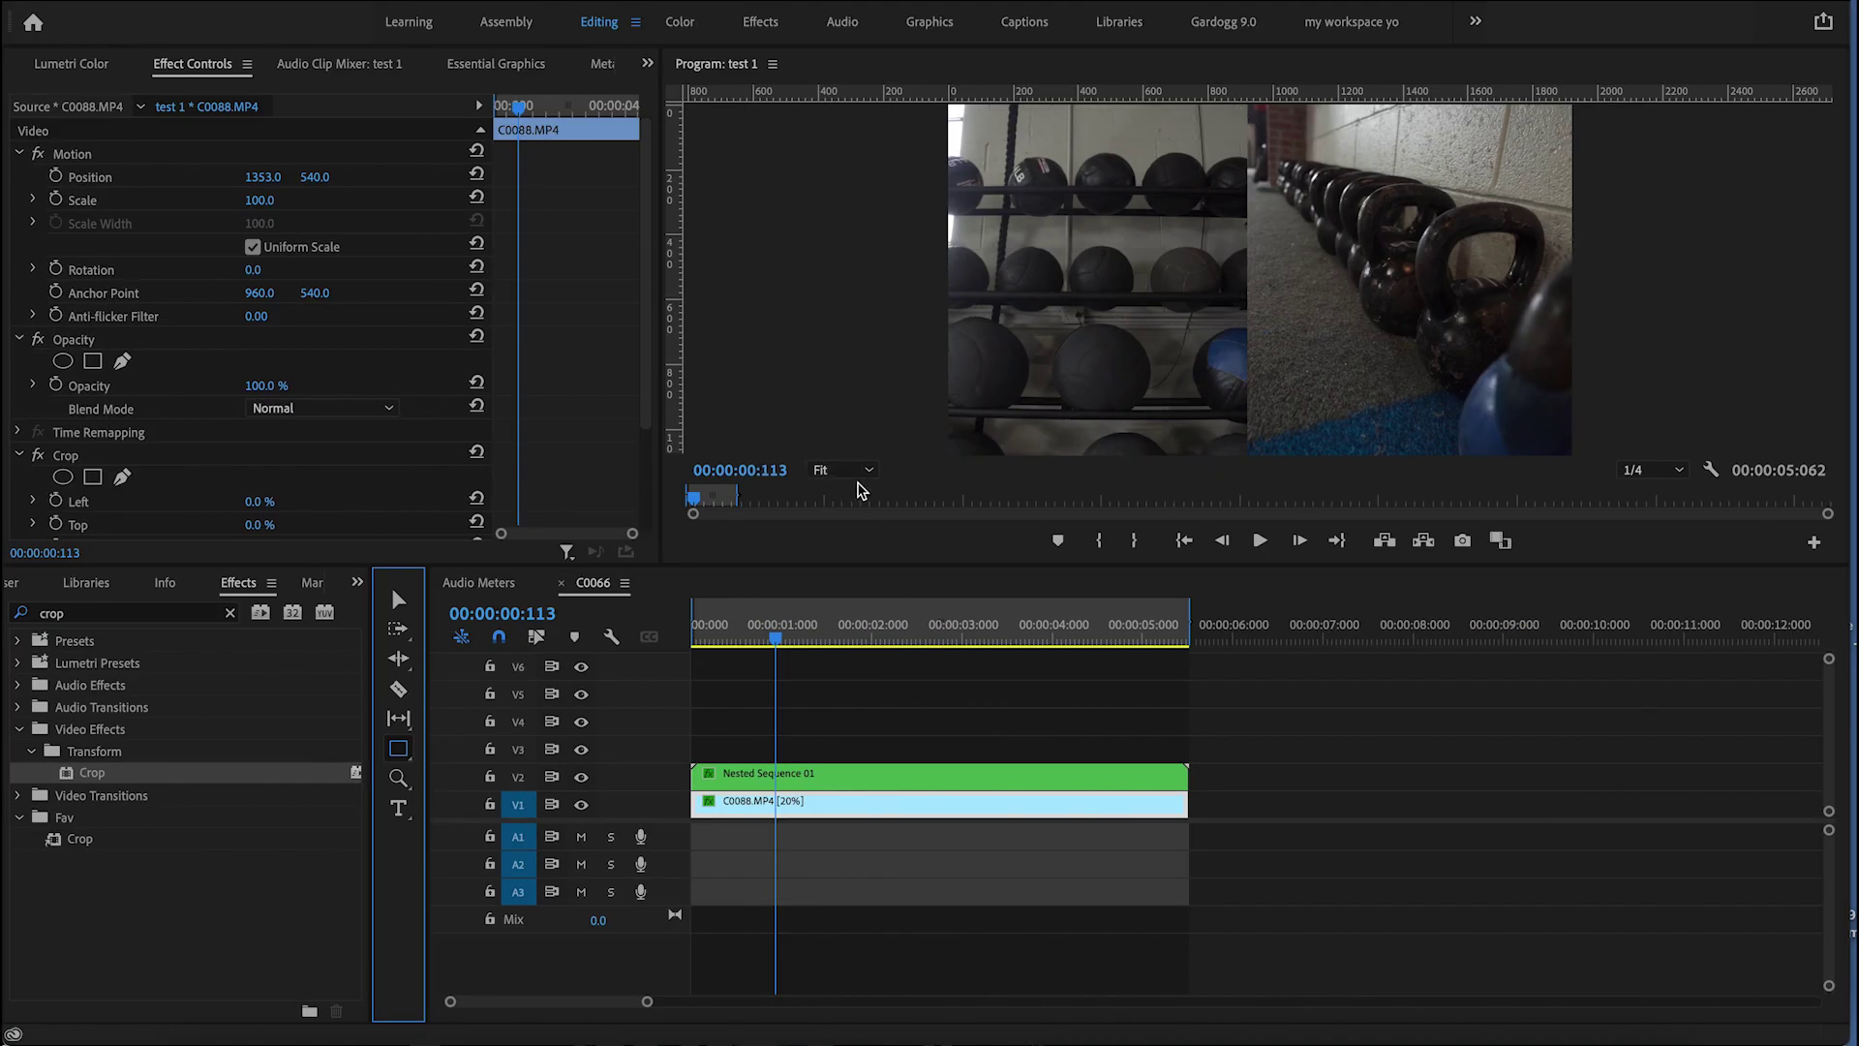
click(842, 469)
click(831, 568)
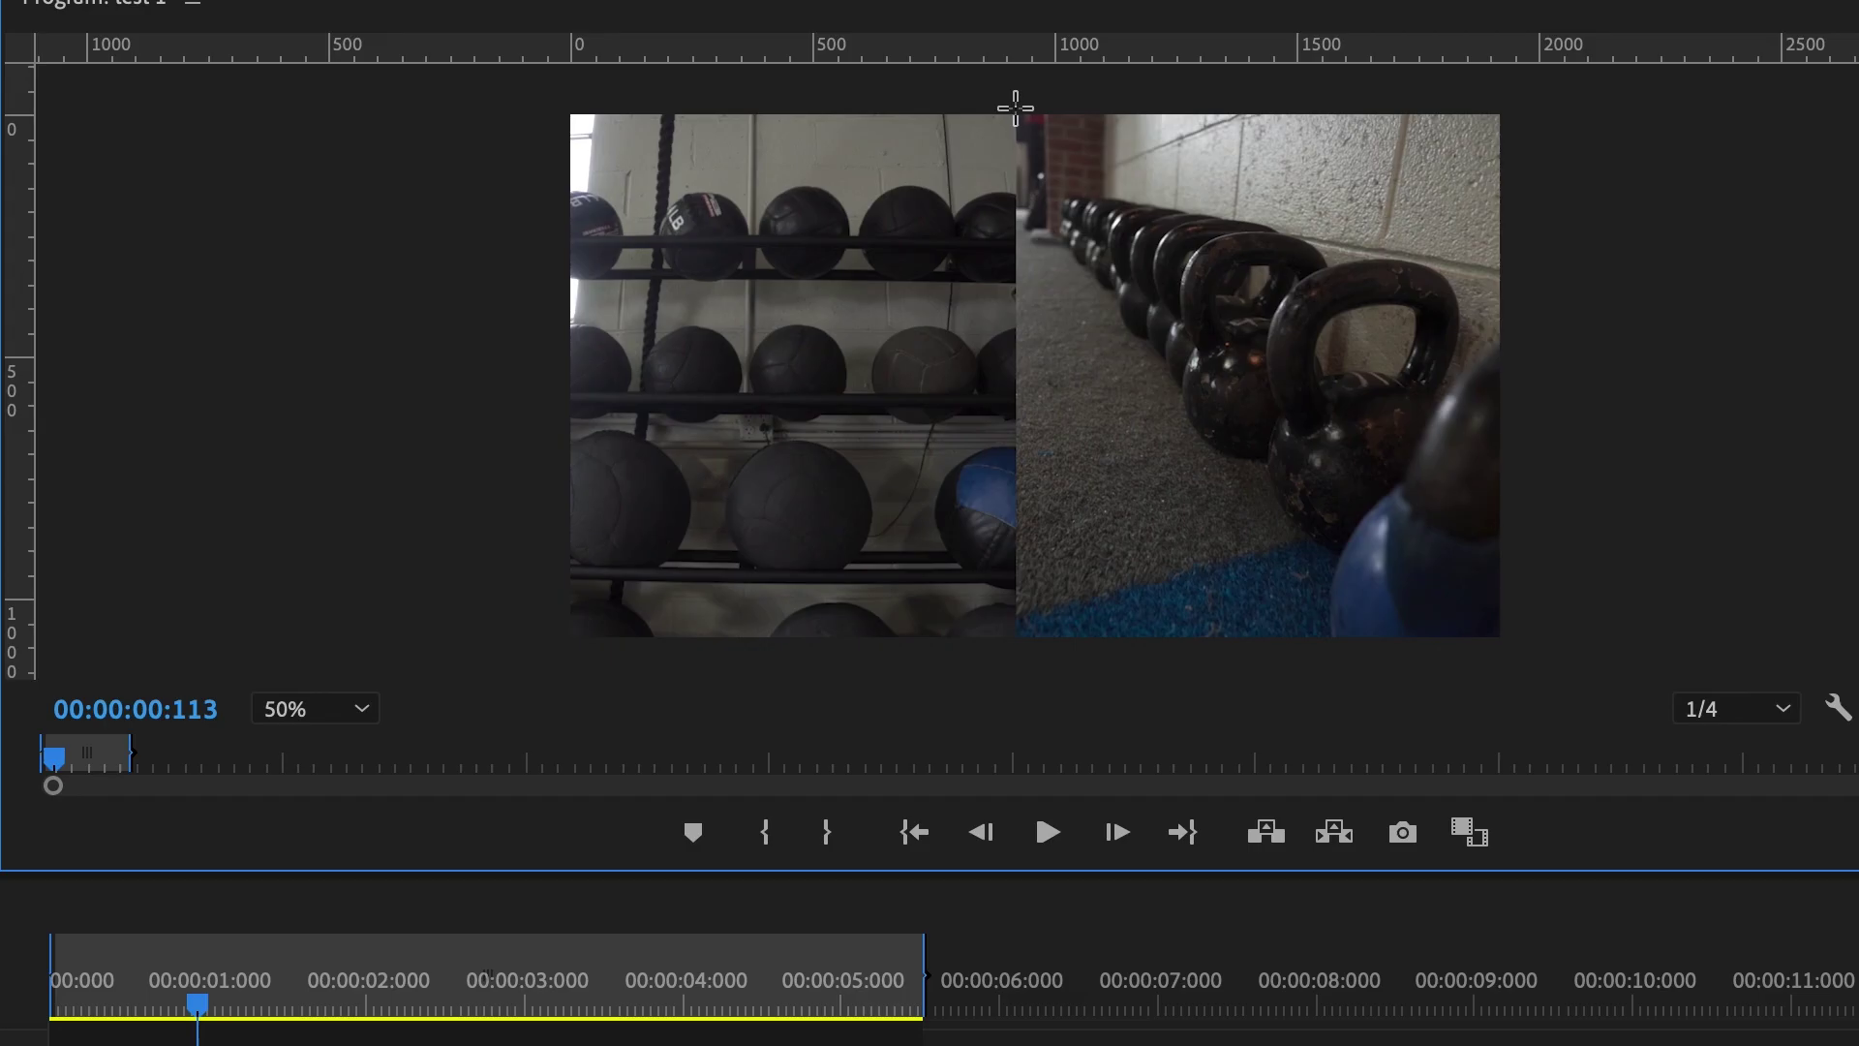
drag(1237, 122, 1249, 450)
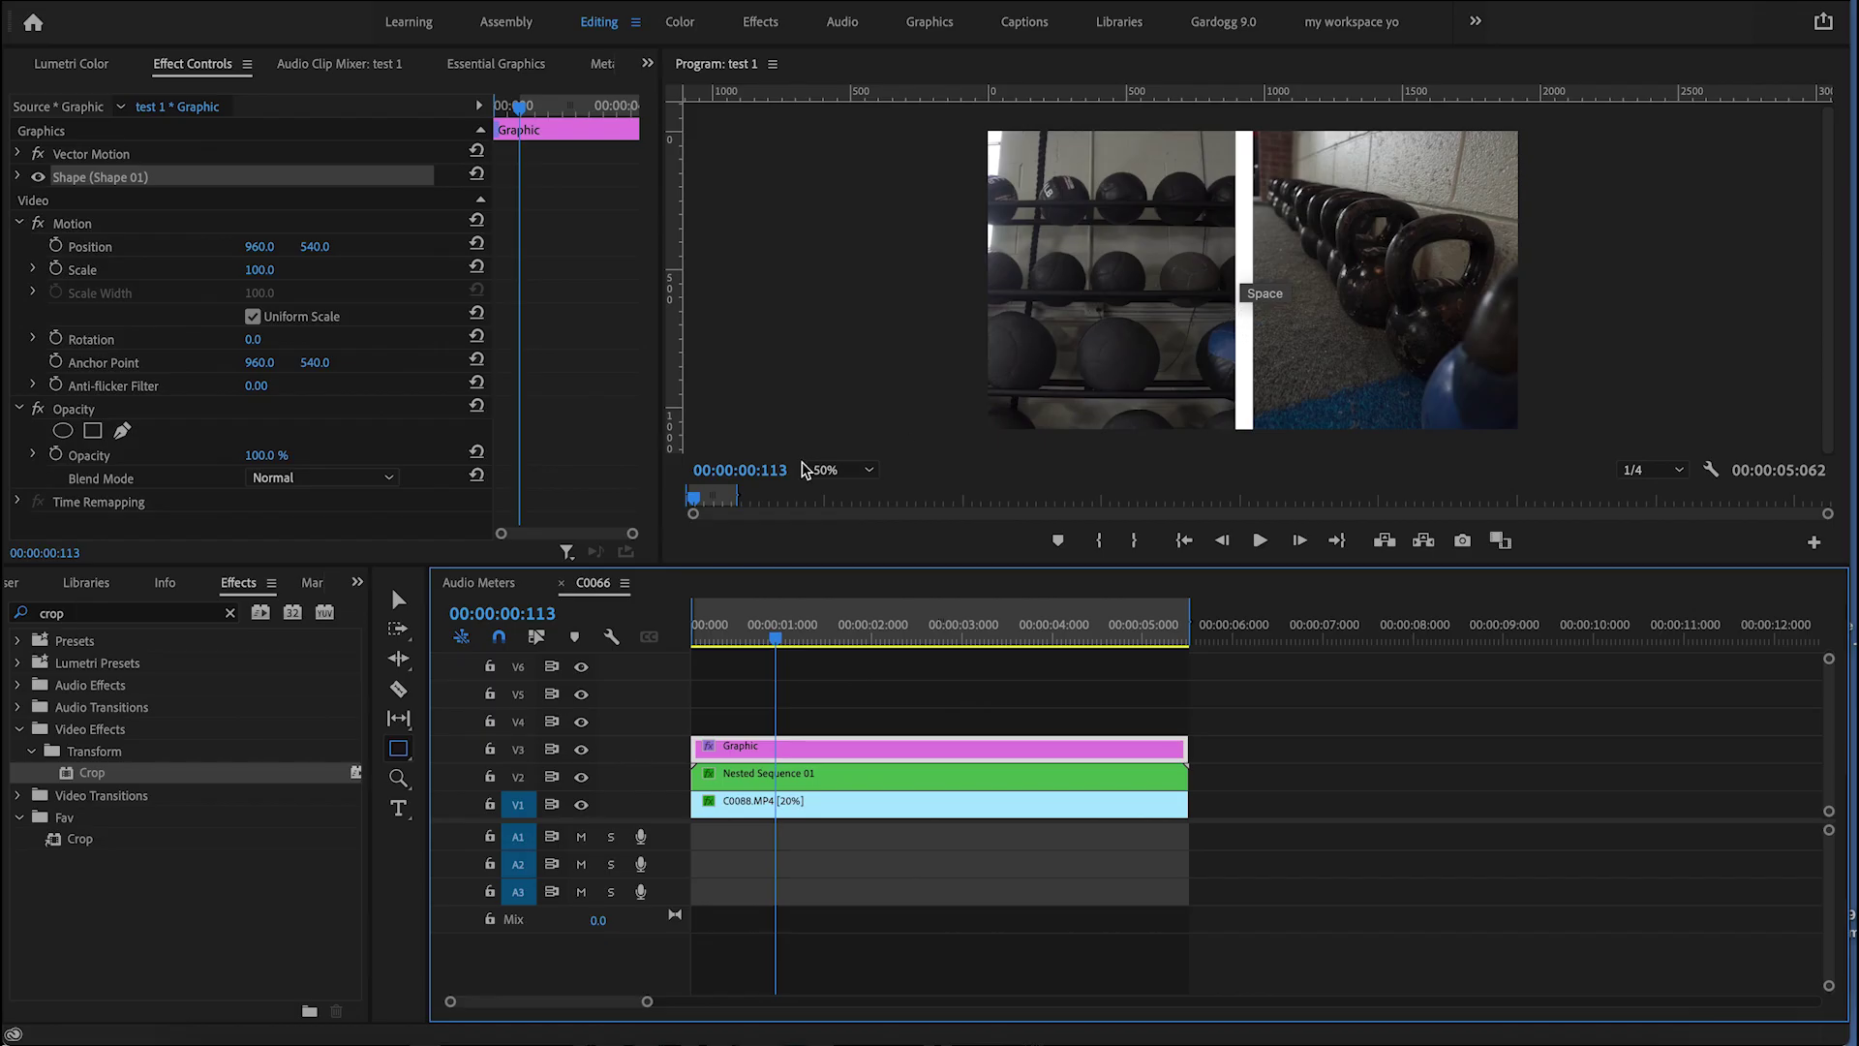
Step: Return the monitor to Fit and give the divider shape a fill with no stroke
click(823, 469)
click(839, 502)
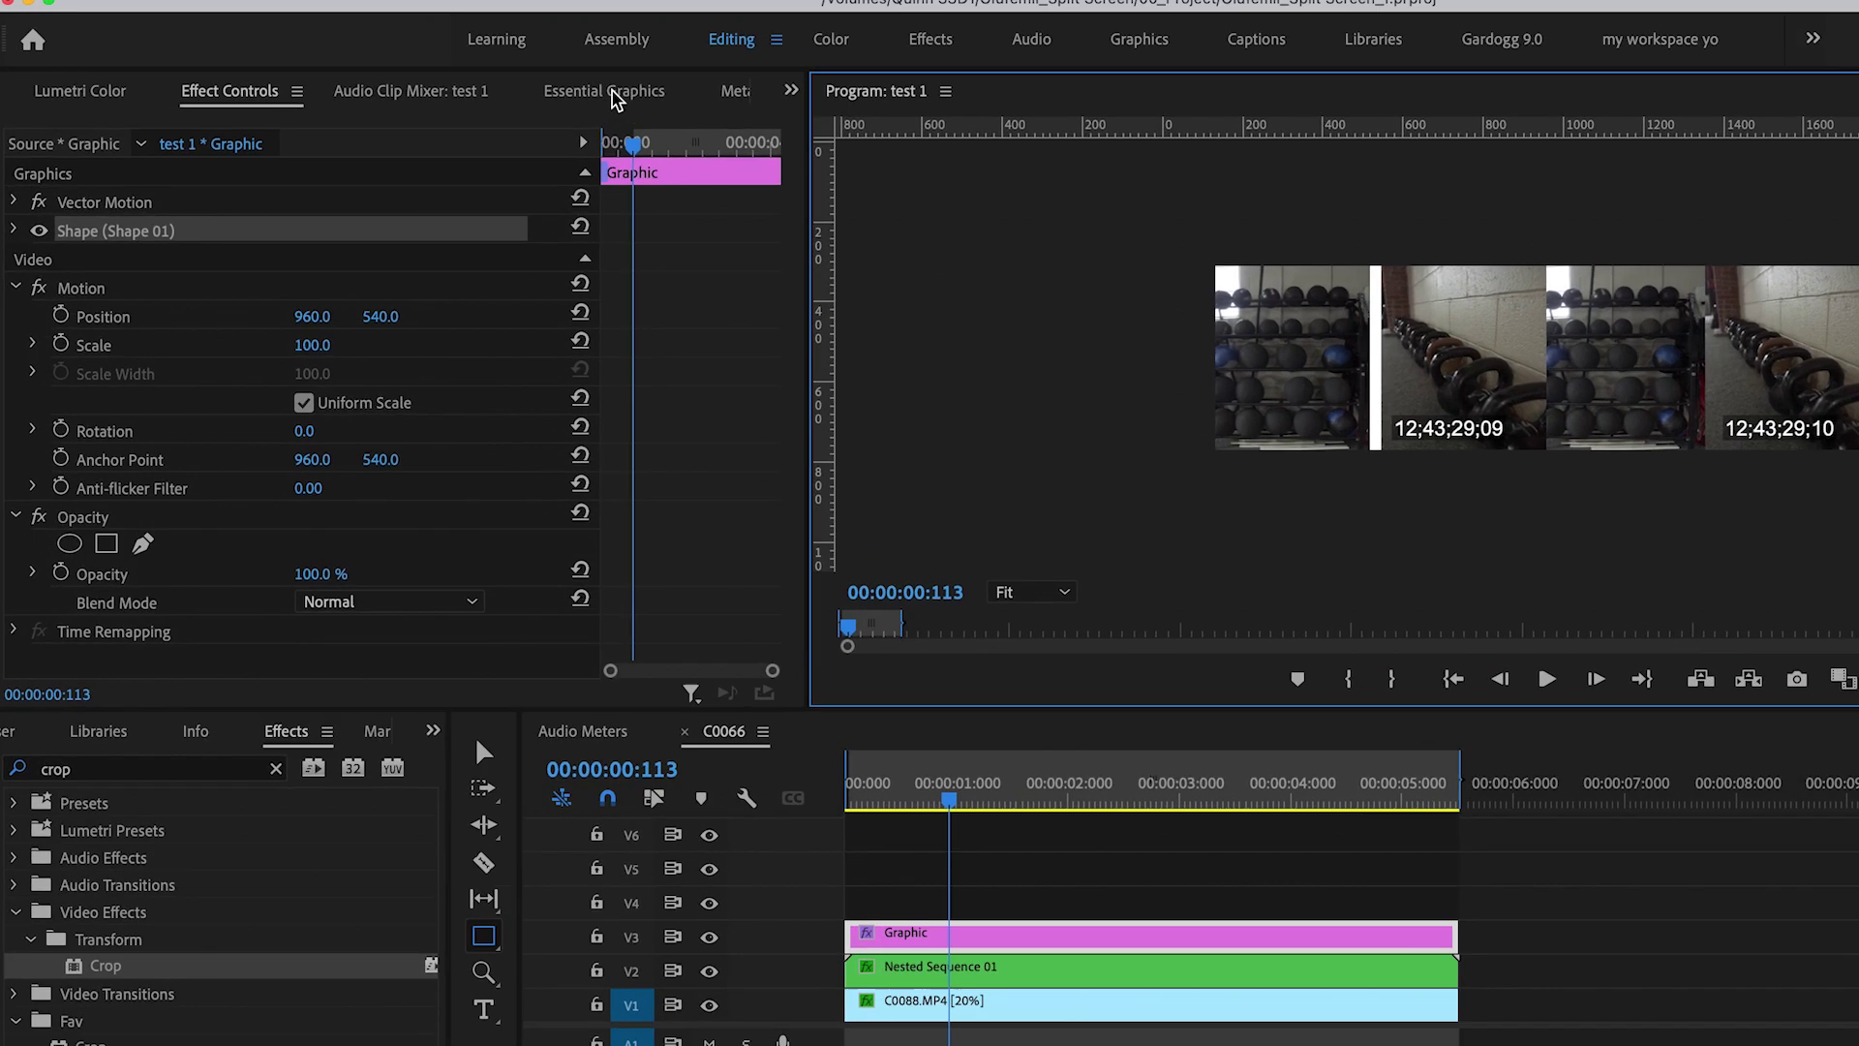
click(501, 63)
scroll(428, 284, down, 1)
scroll(678, 498, down, 1)
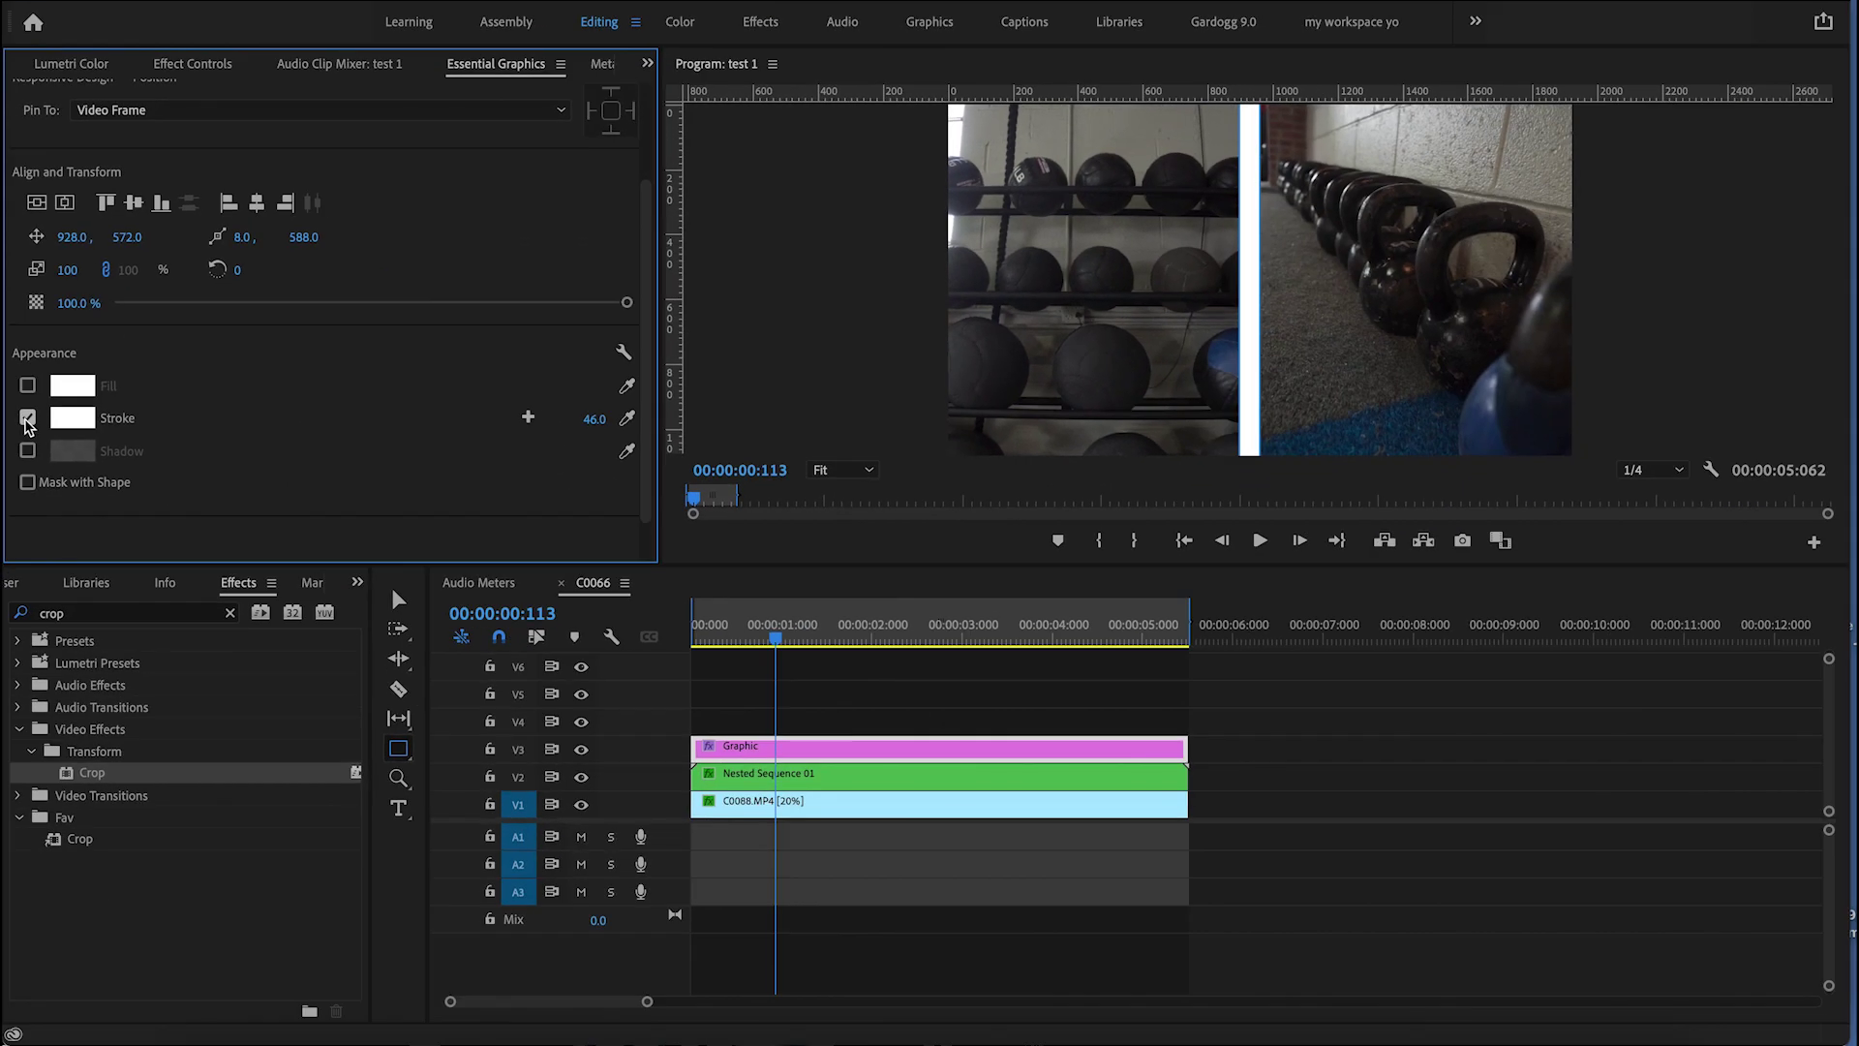
click(27, 516)
click(28, 386)
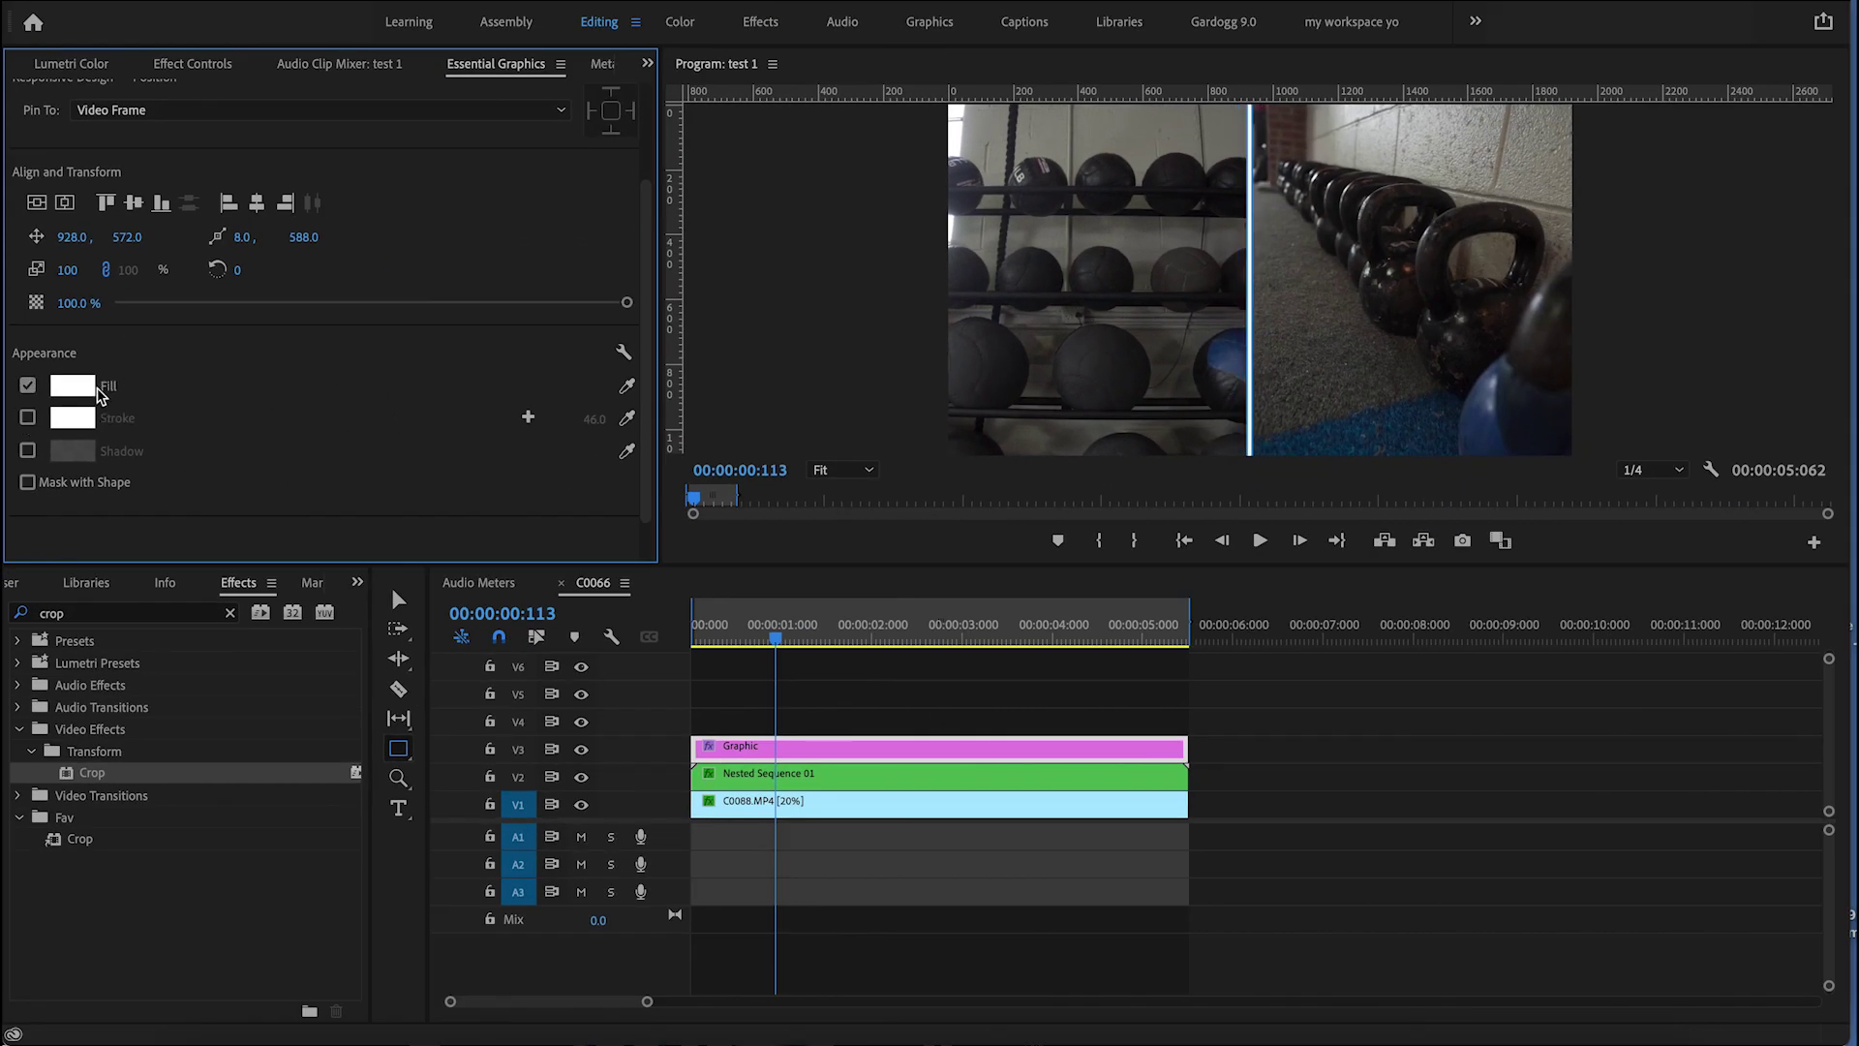
Step: Set the divider's fill colour to pure white in the Color Picker
click(72, 390)
click(654, 314)
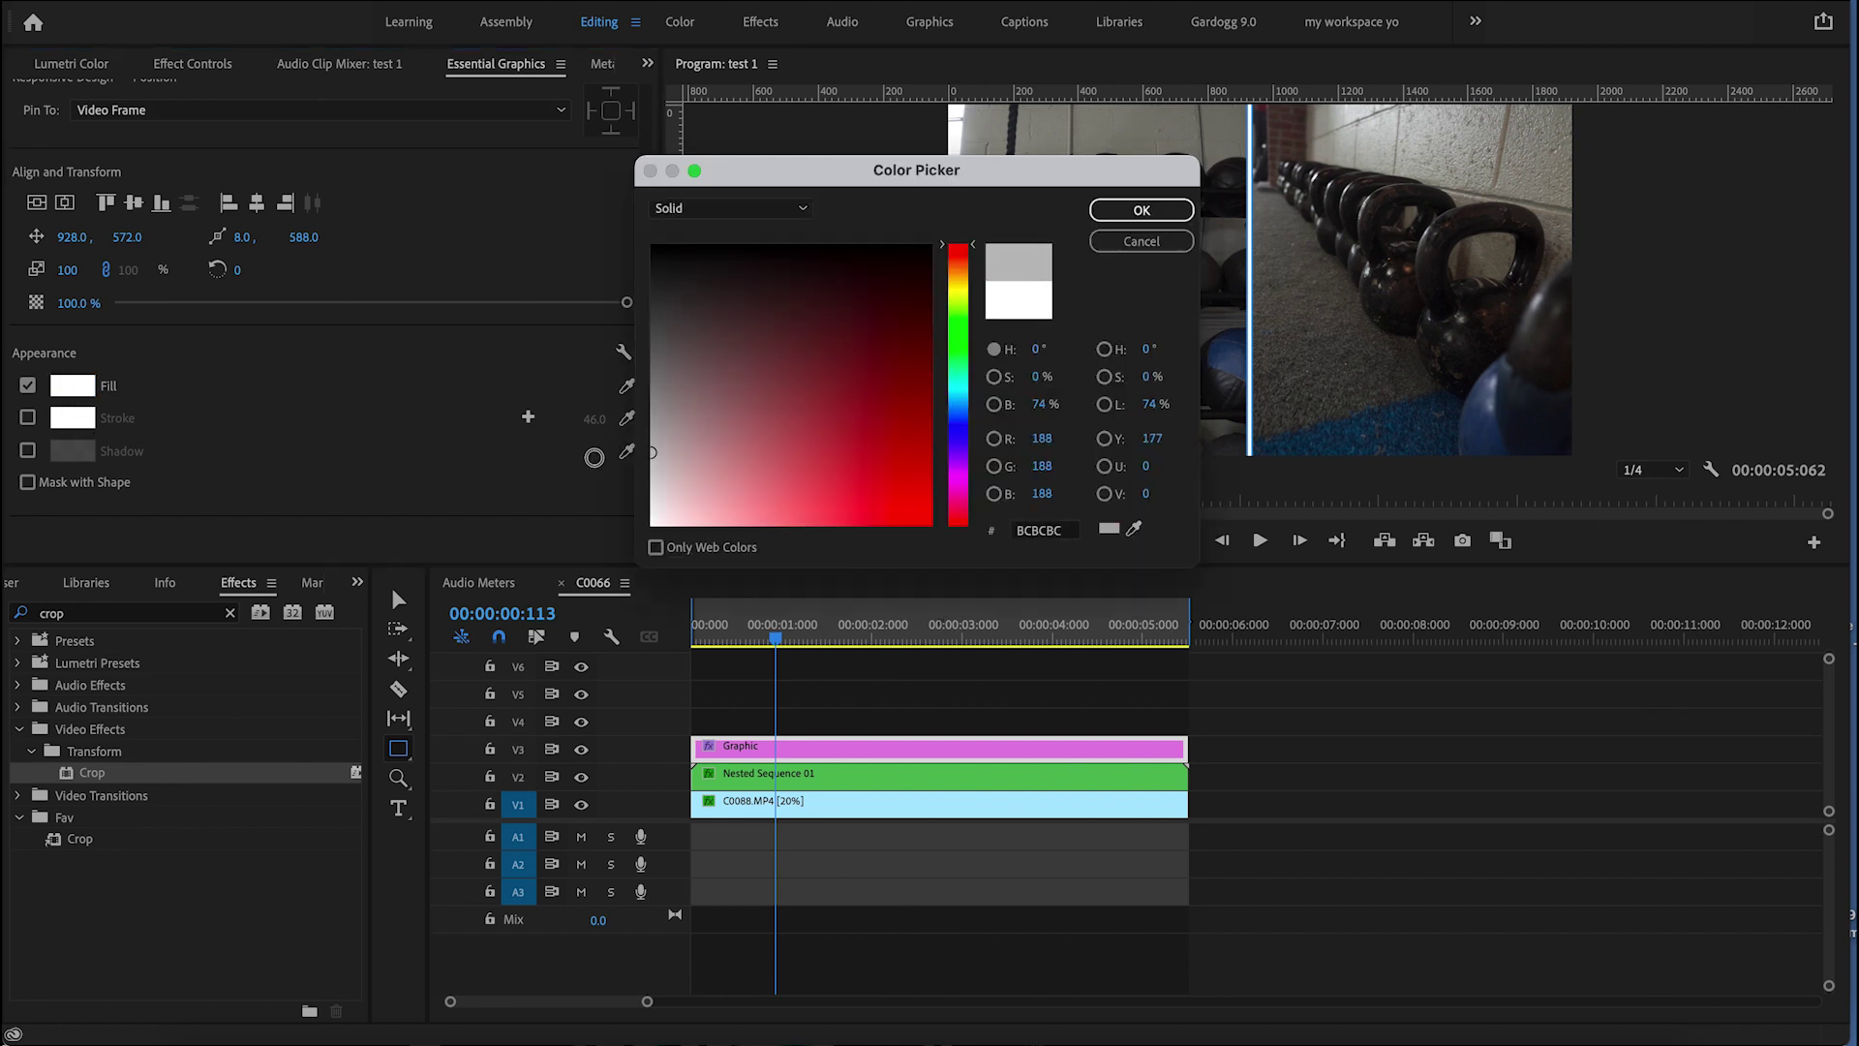
click(1141, 210)
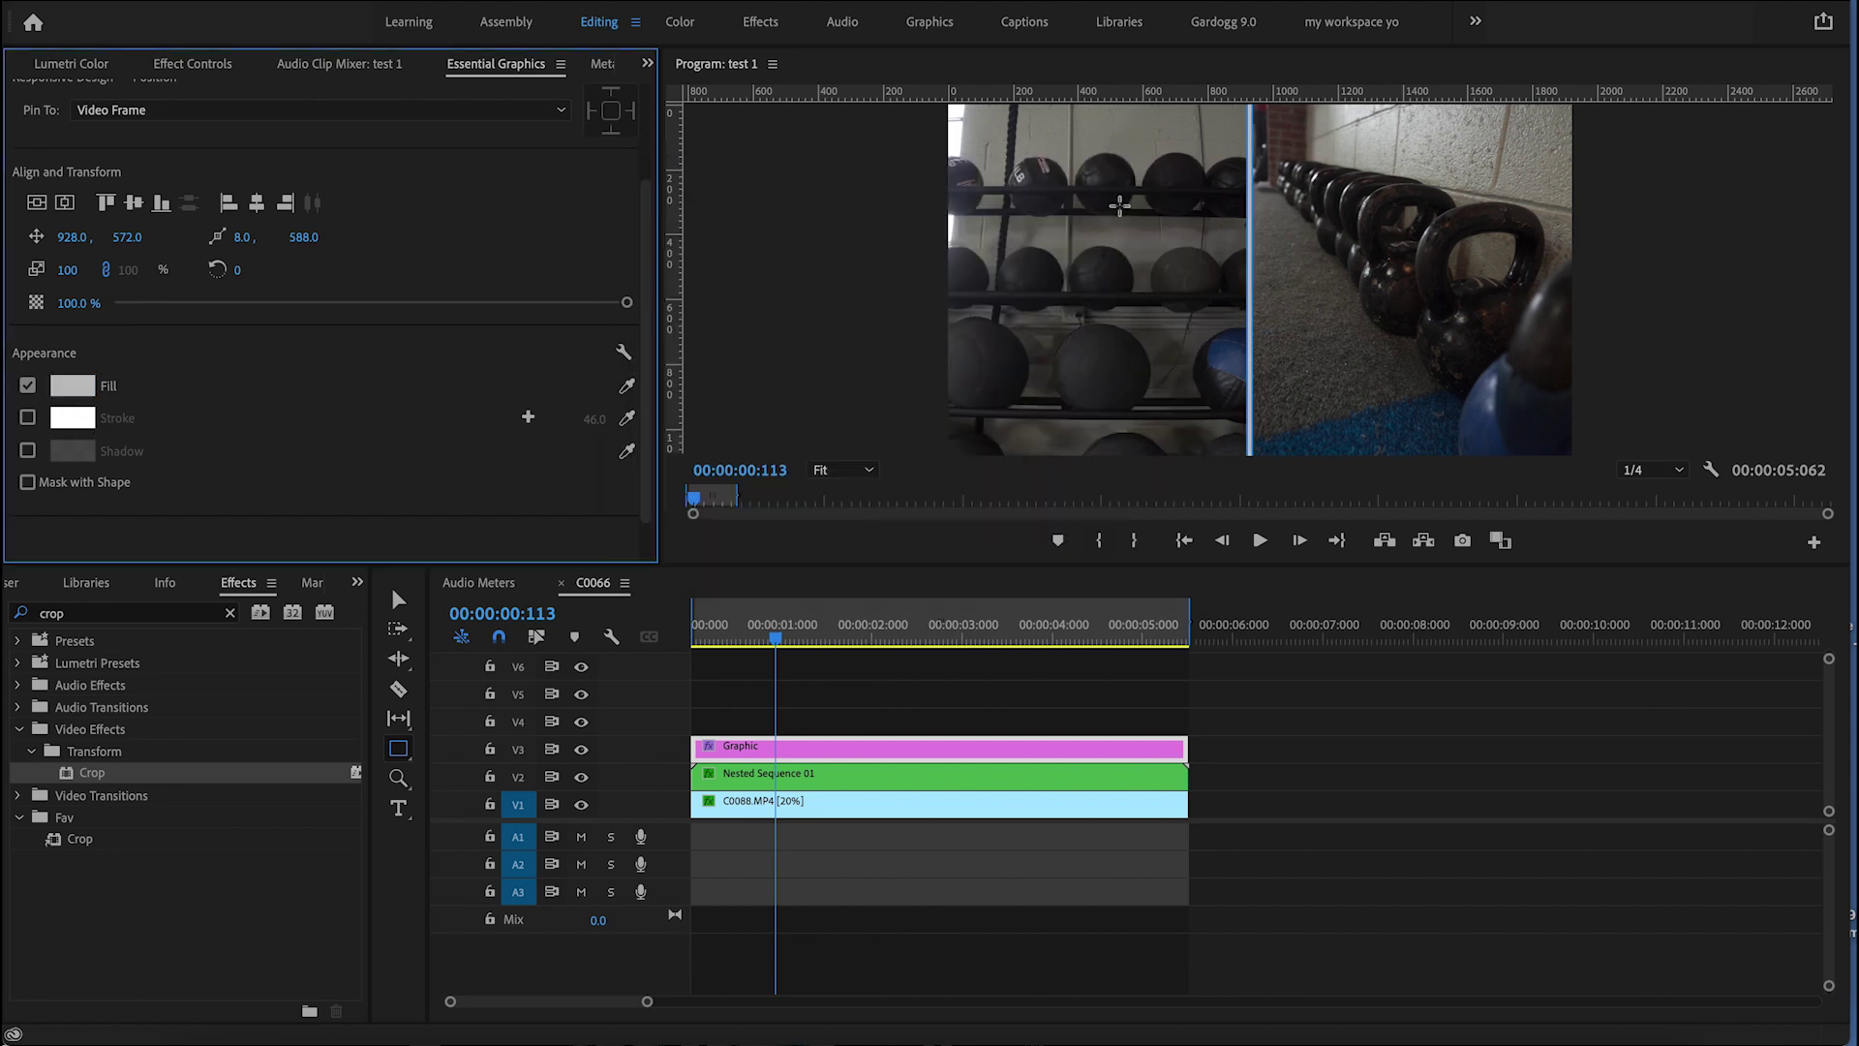
click(72, 386)
click(670, 255)
click(1141, 211)
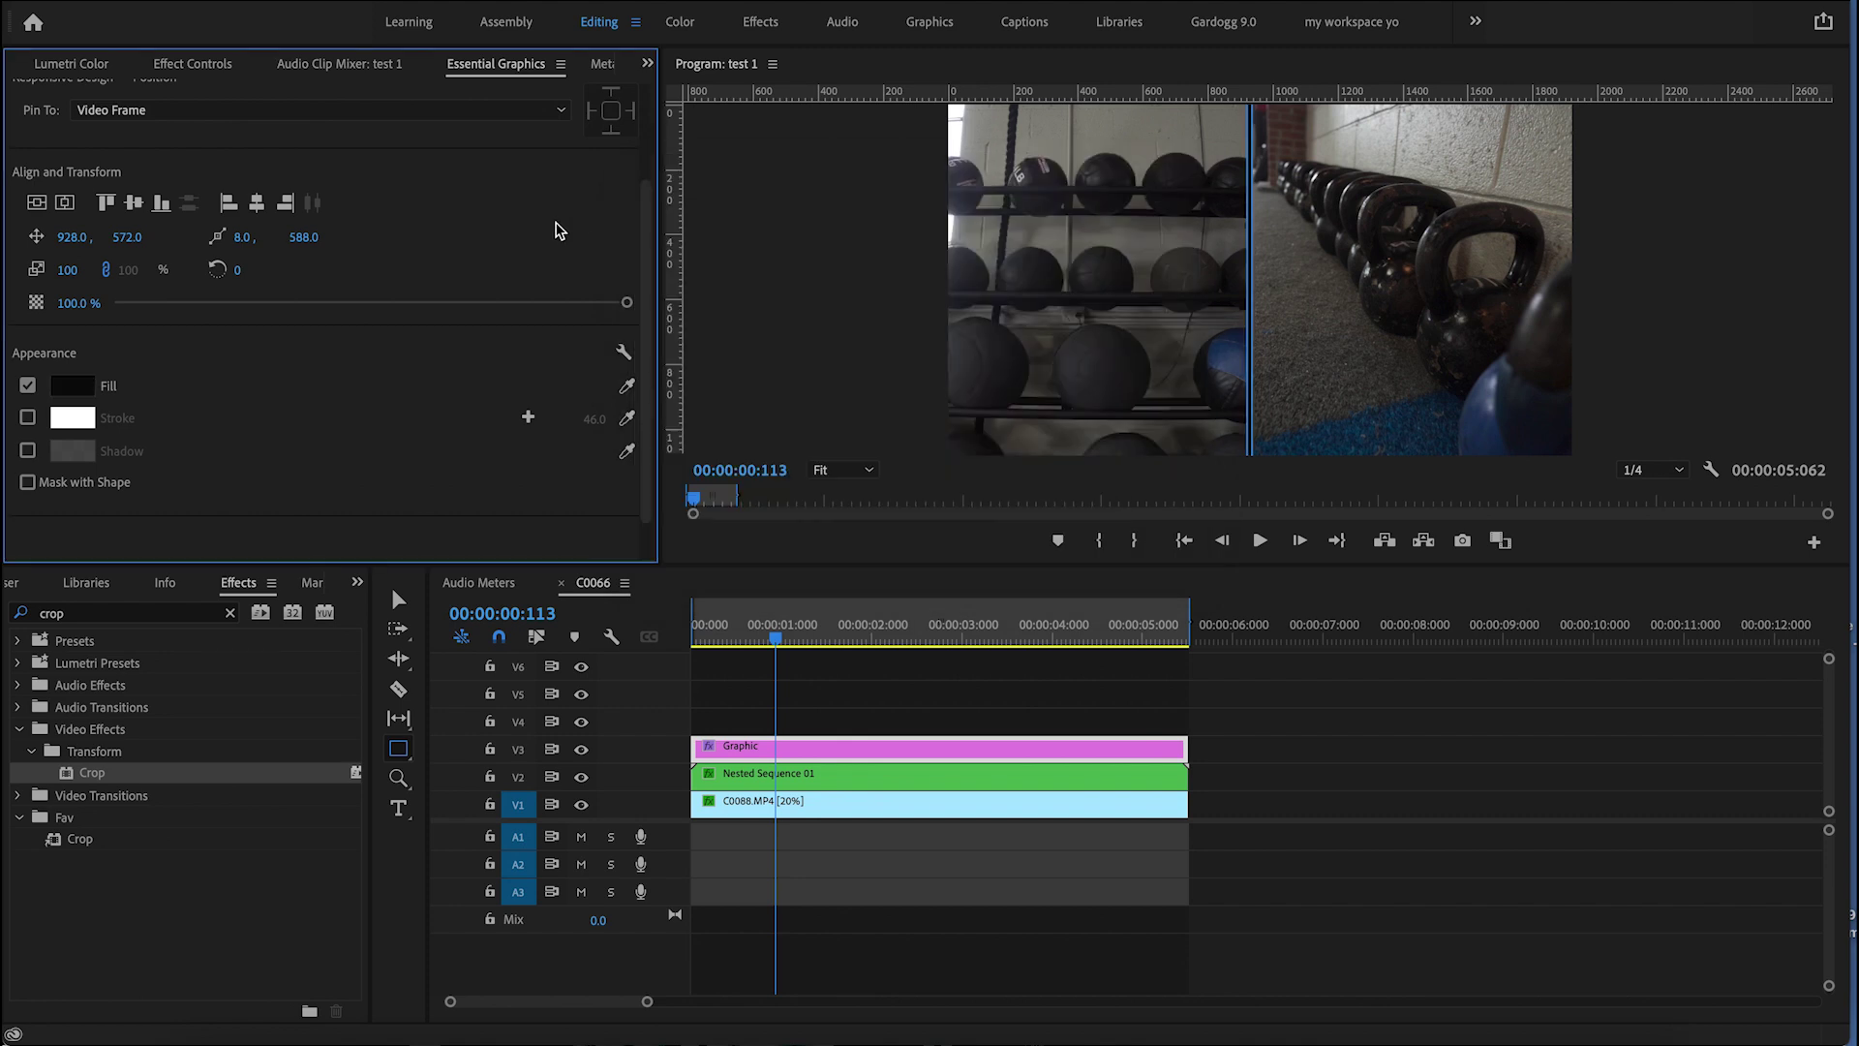
click(81, 523)
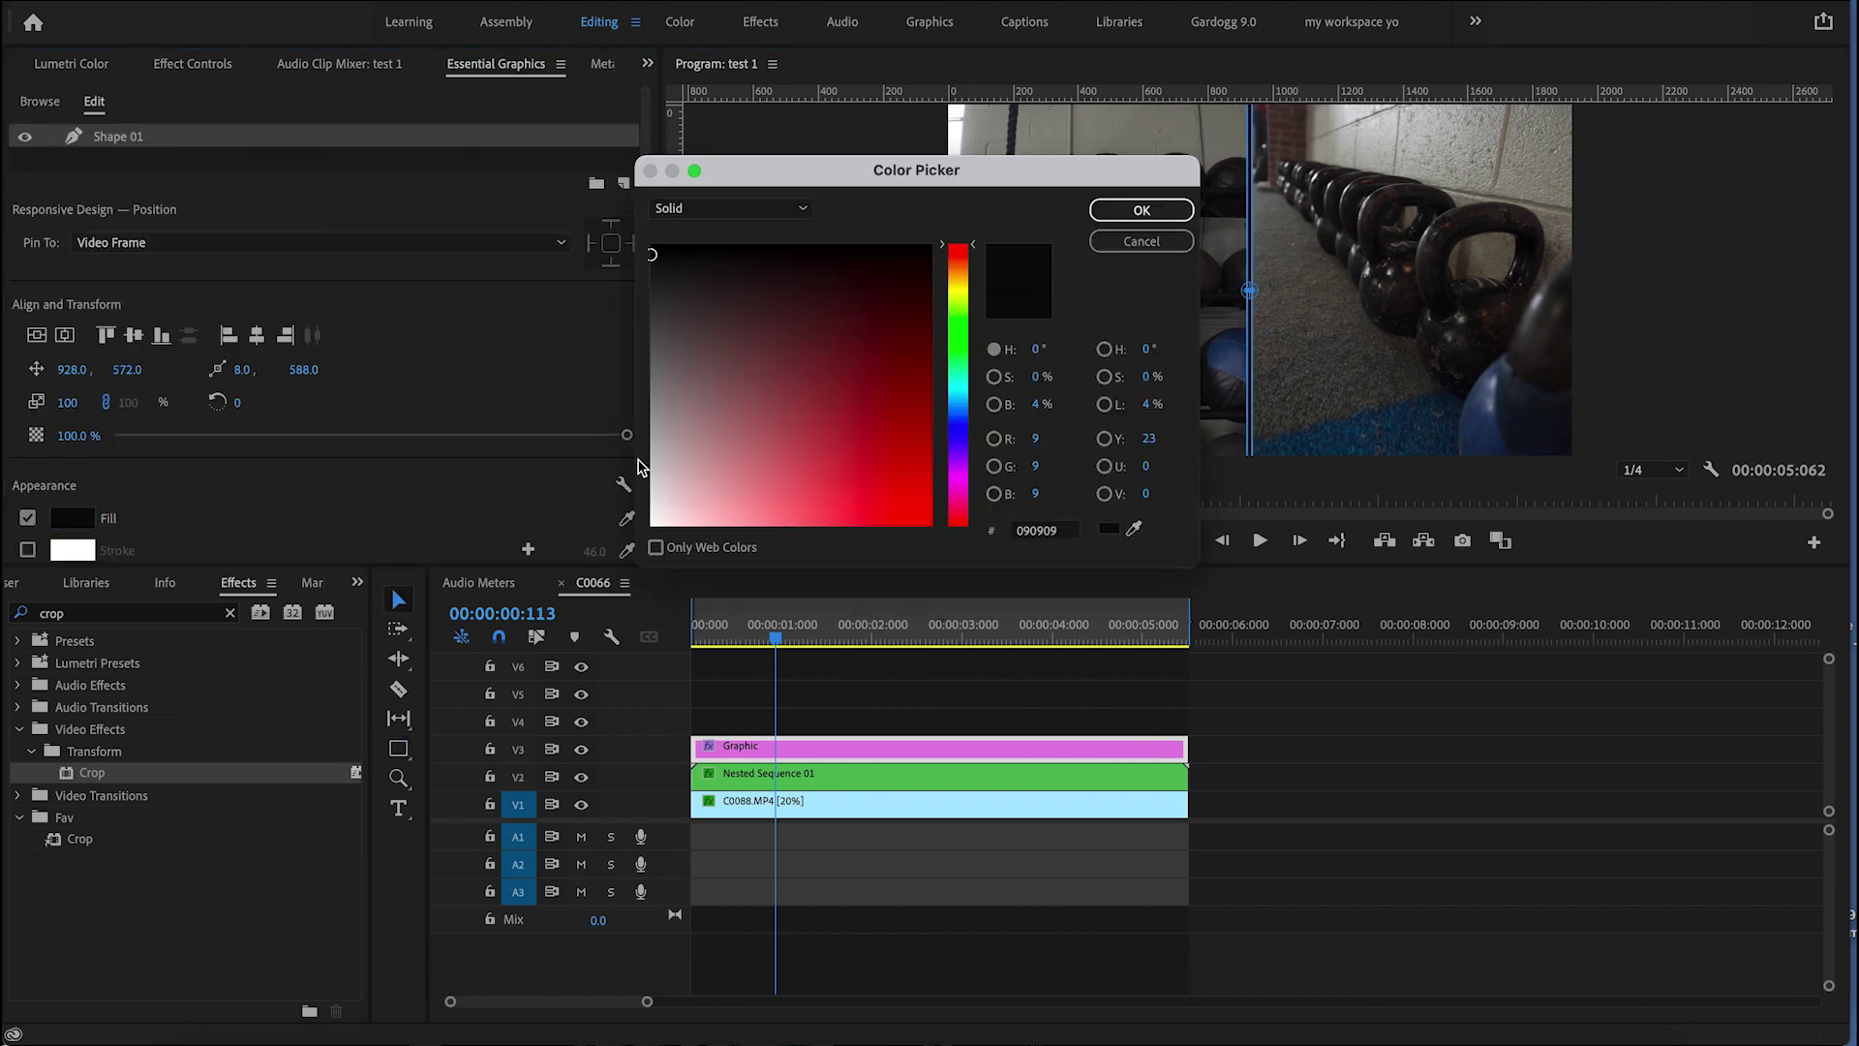
drag(666, 489, 651, 524)
click(1141, 210)
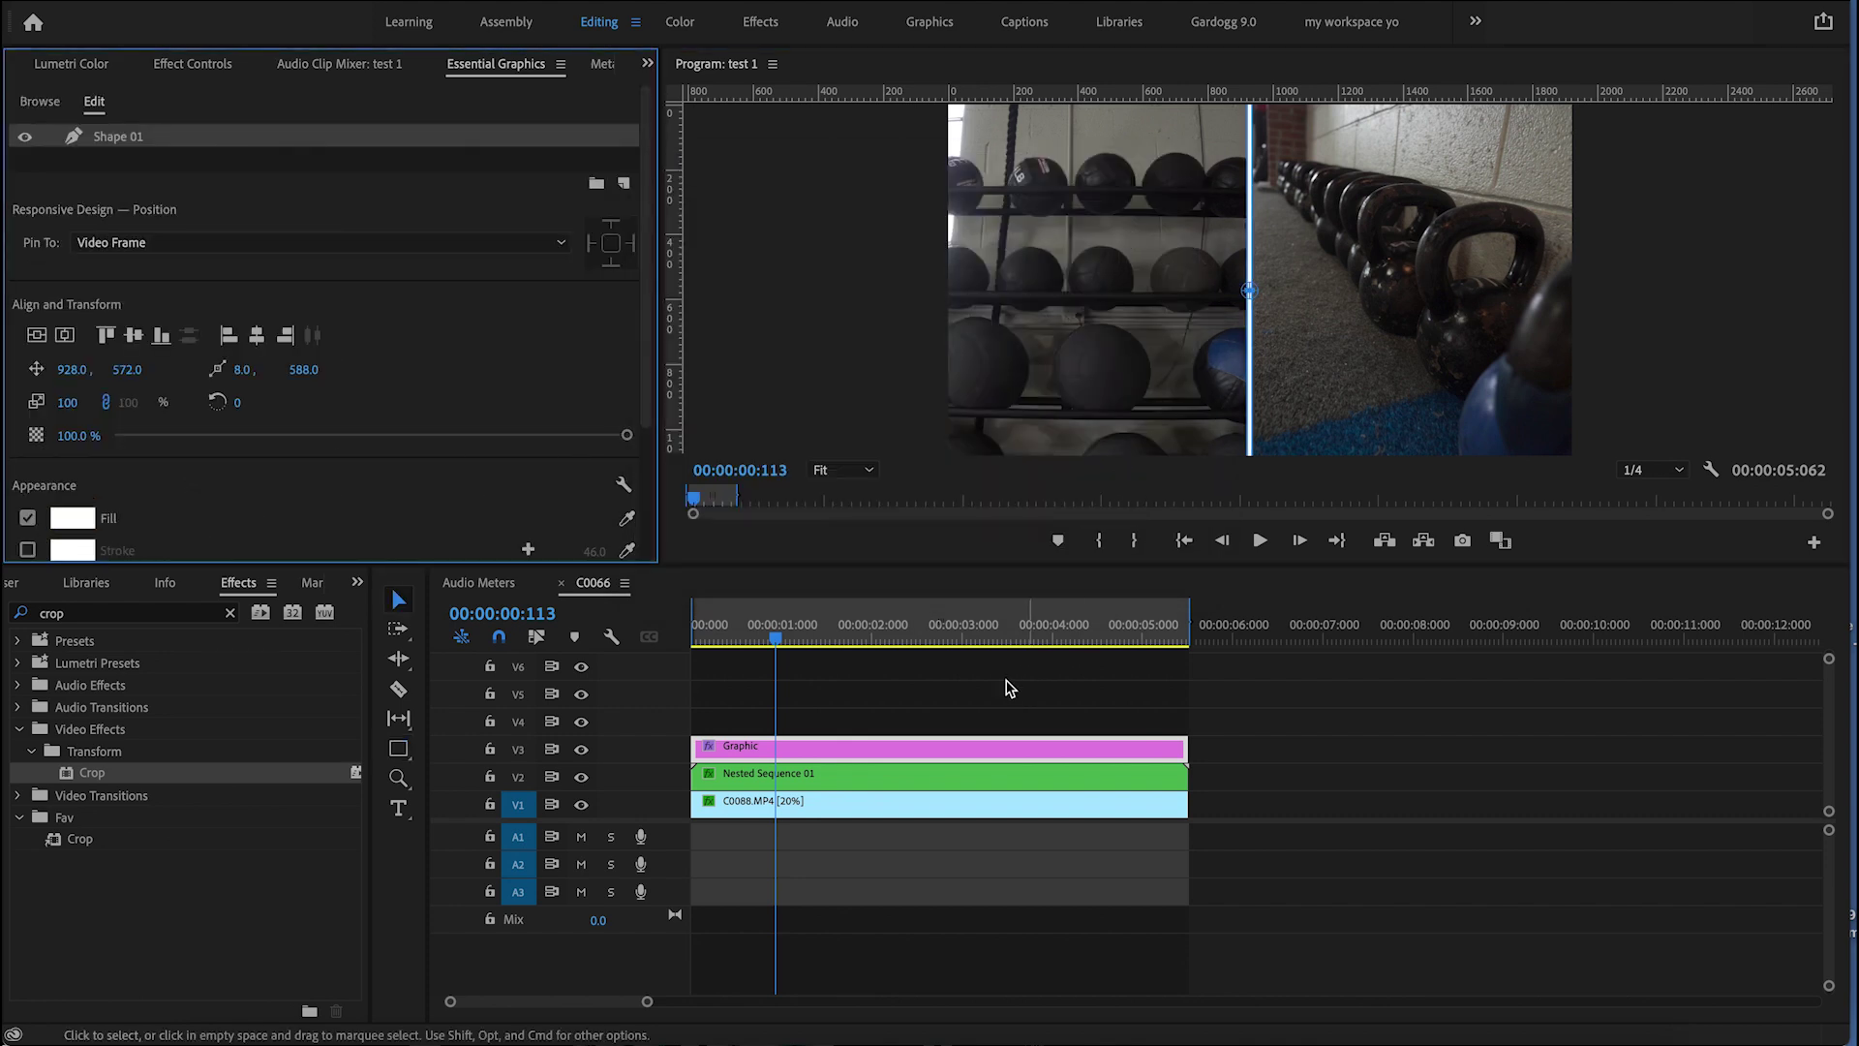
click(976, 712)
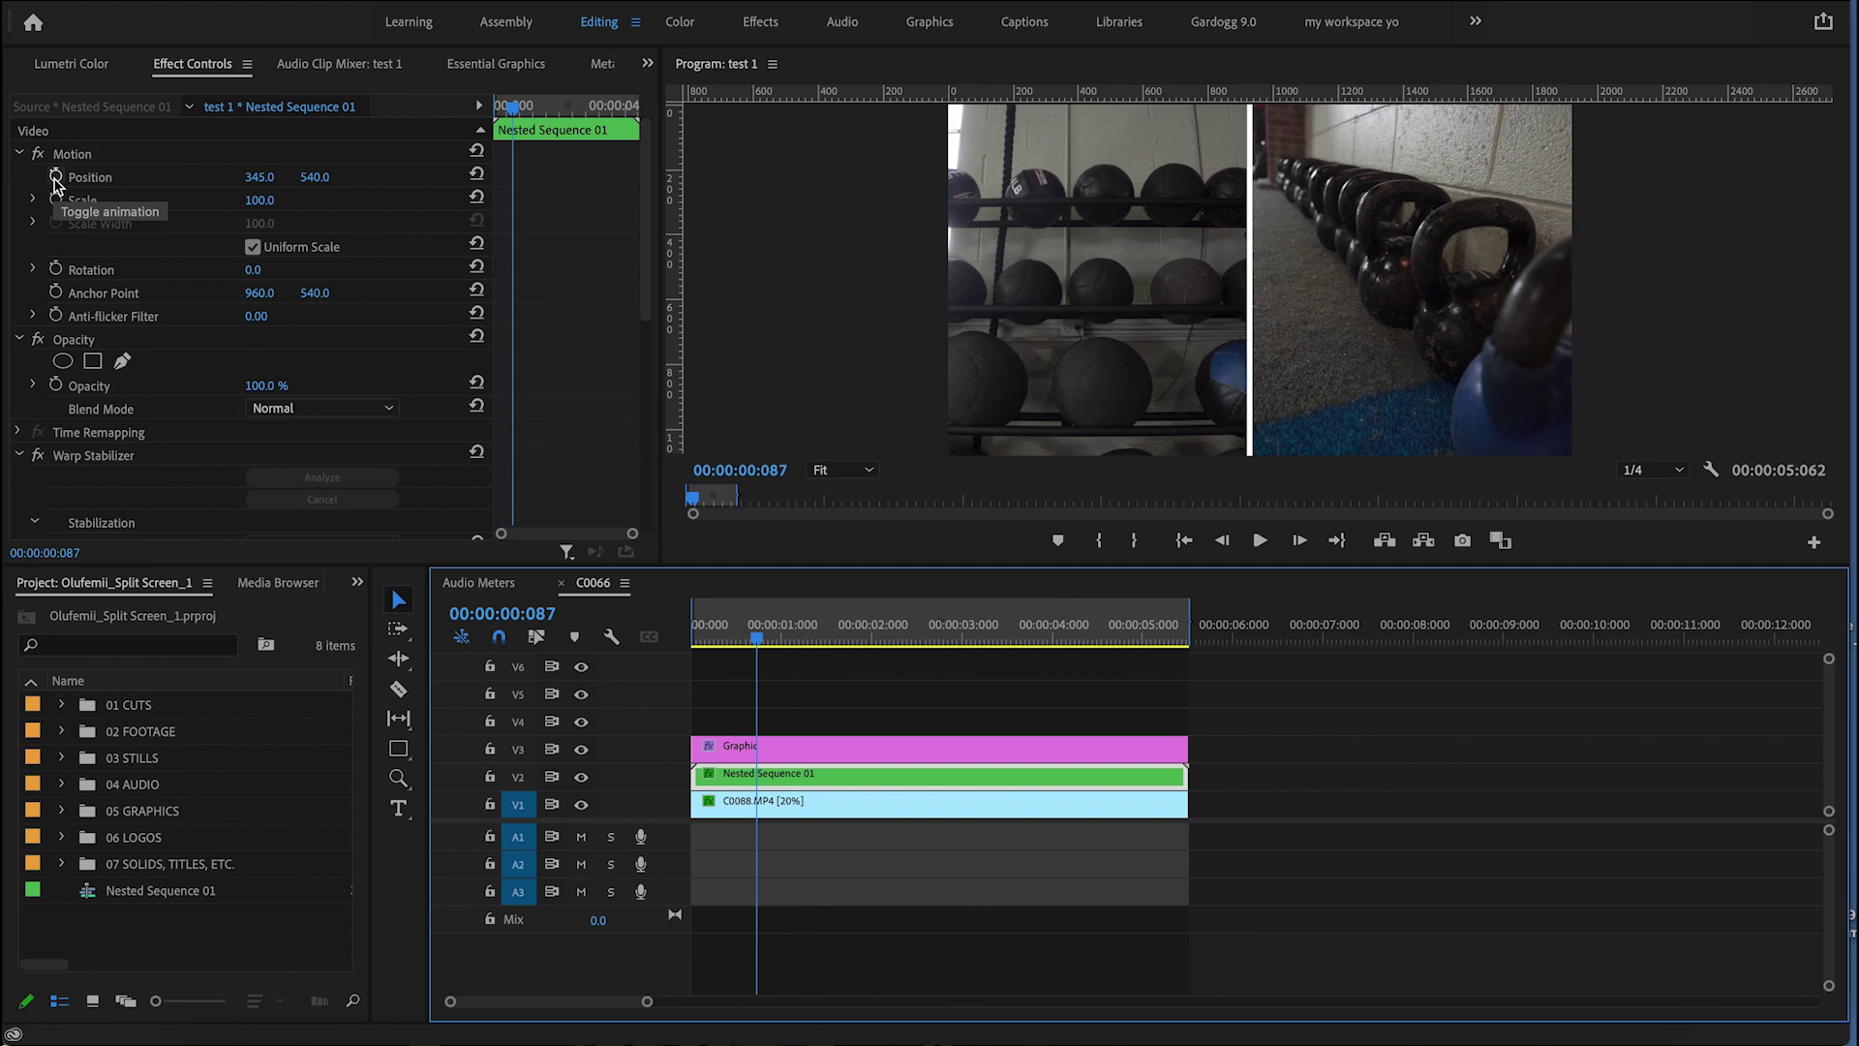
Step: Add Position keyframes at 00:00:00:087 on Nested Sequence 01, C0088.MP4 and the Graphic
click(56, 177)
click(760, 806)
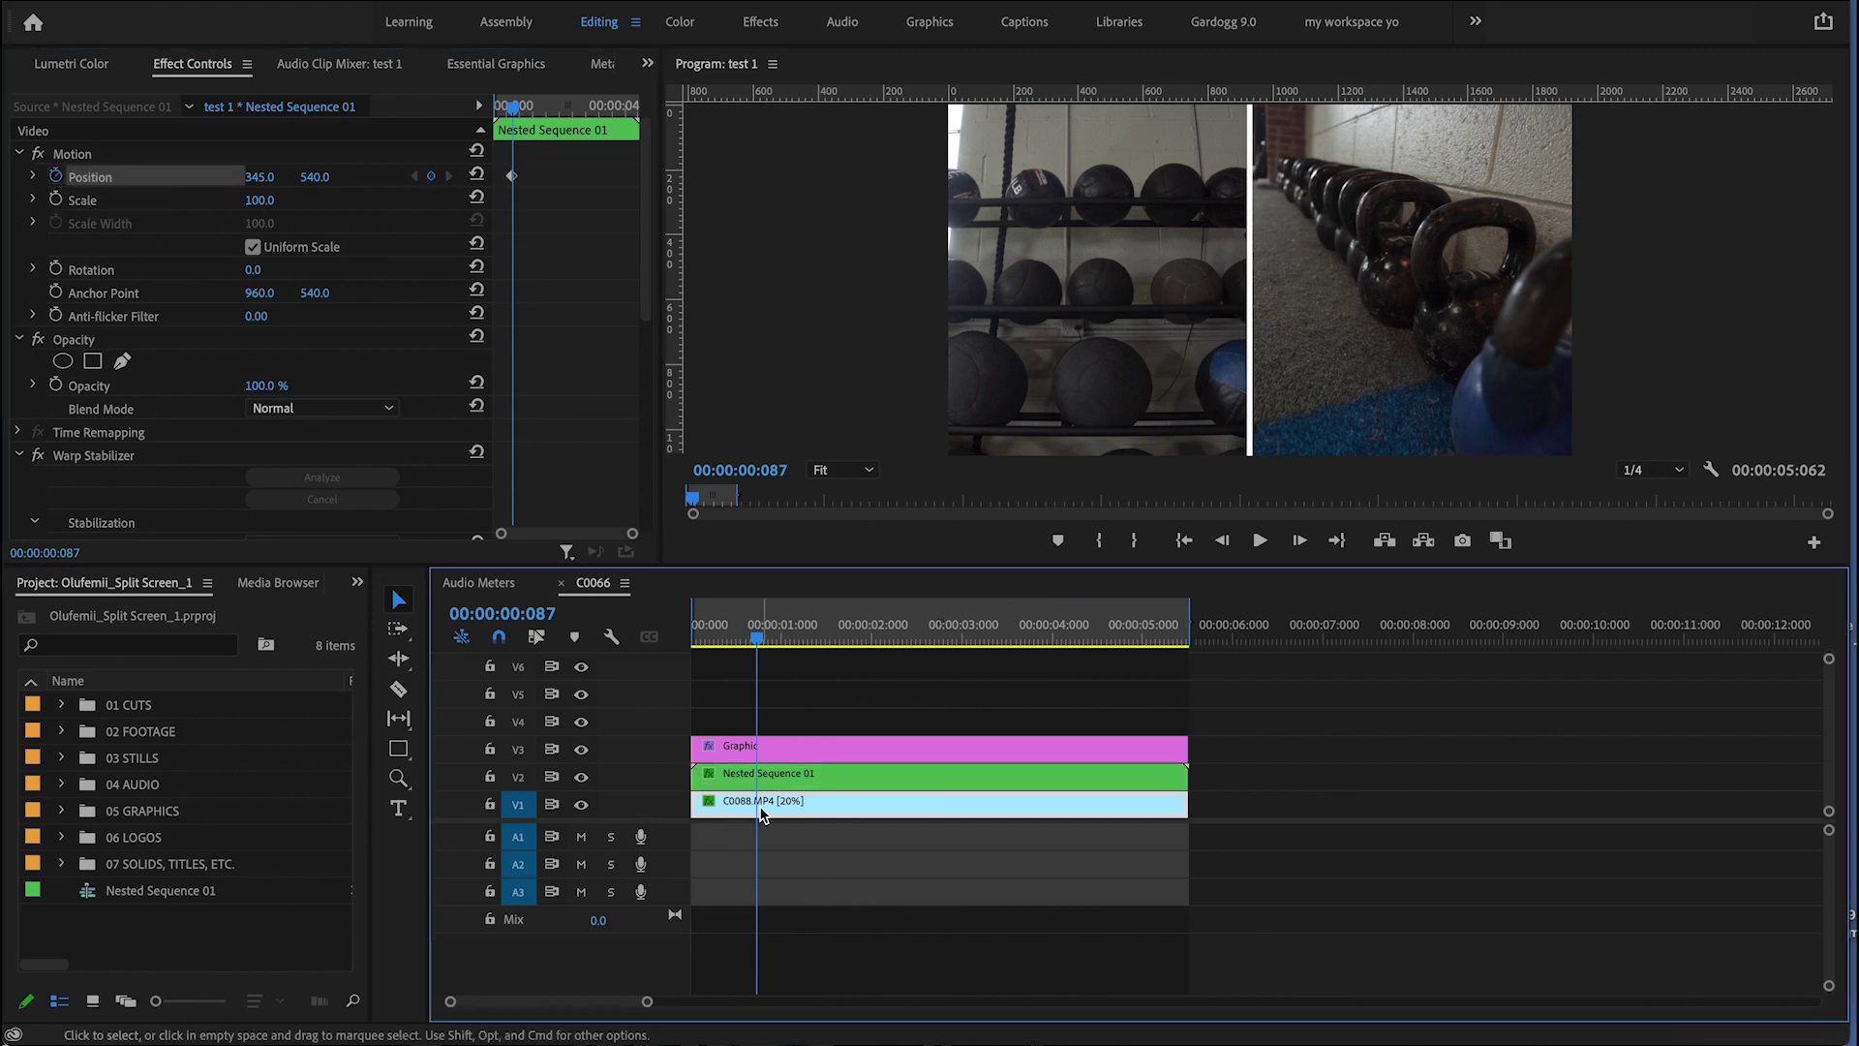
click(56, 177)
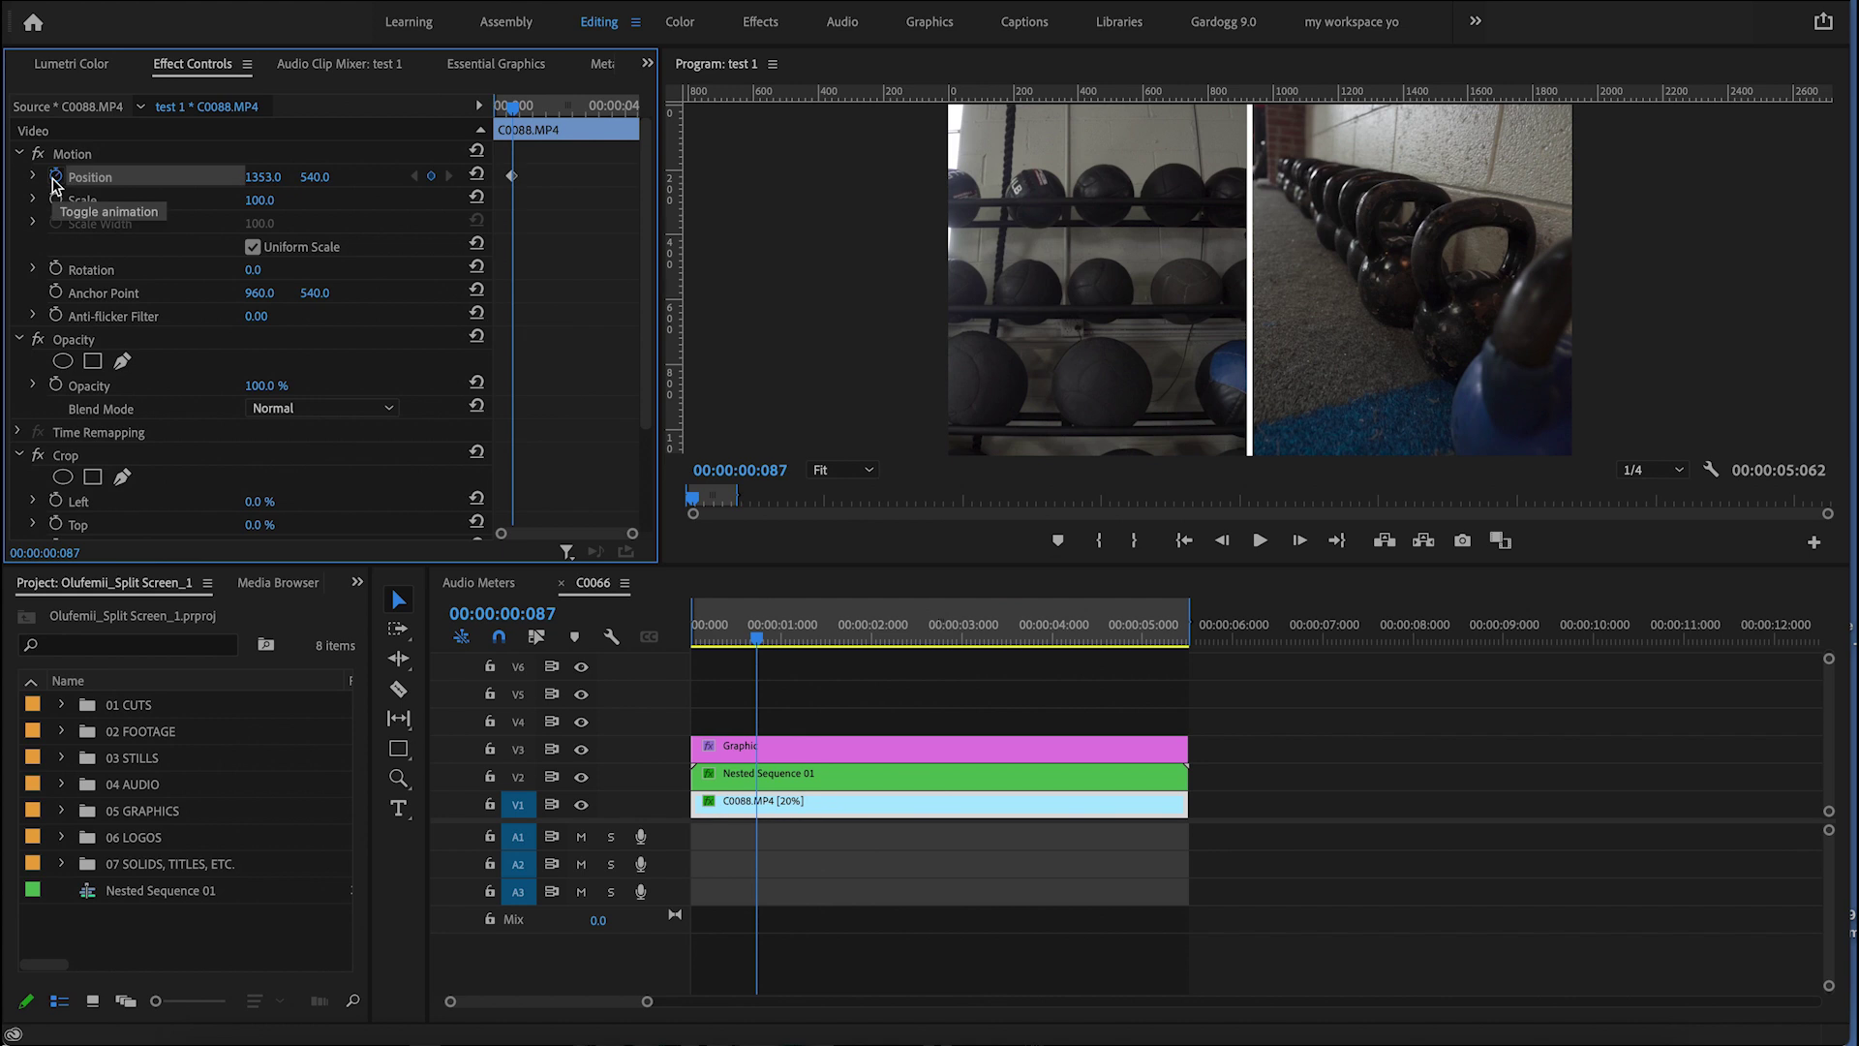
click(767, 750)
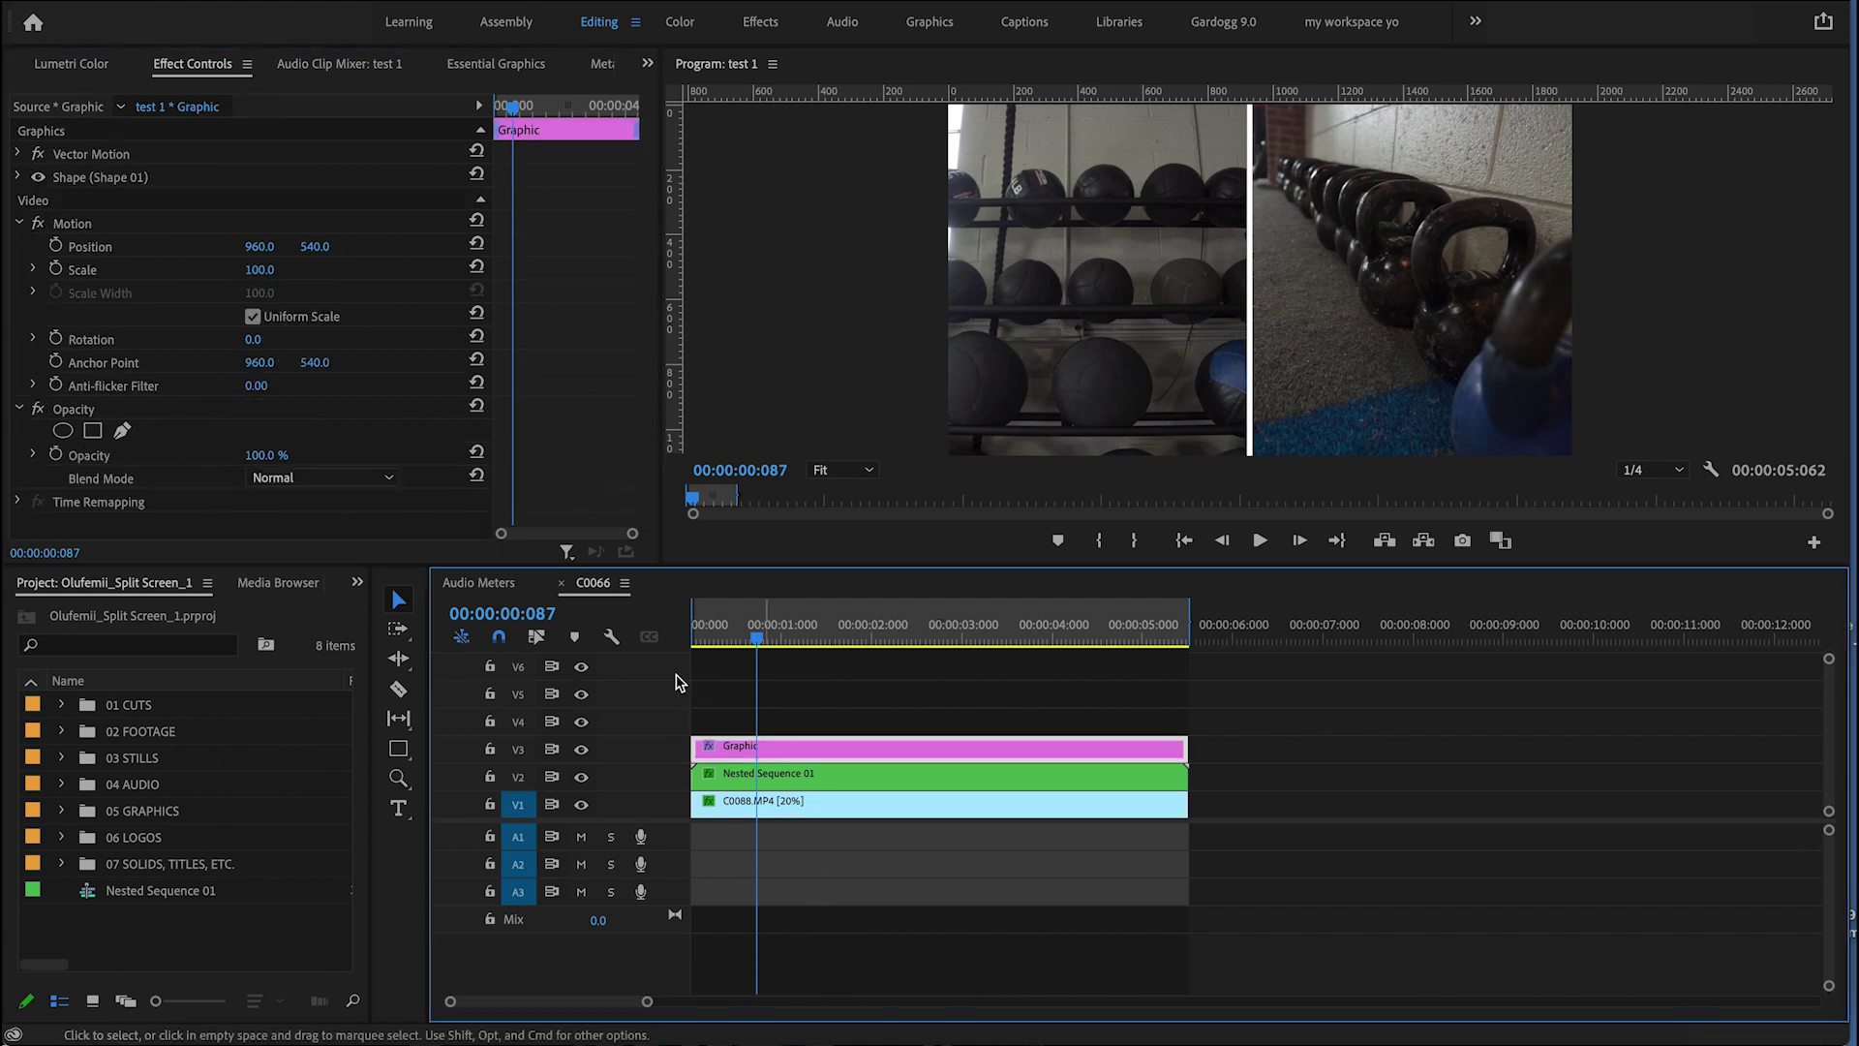
click(56, 246)
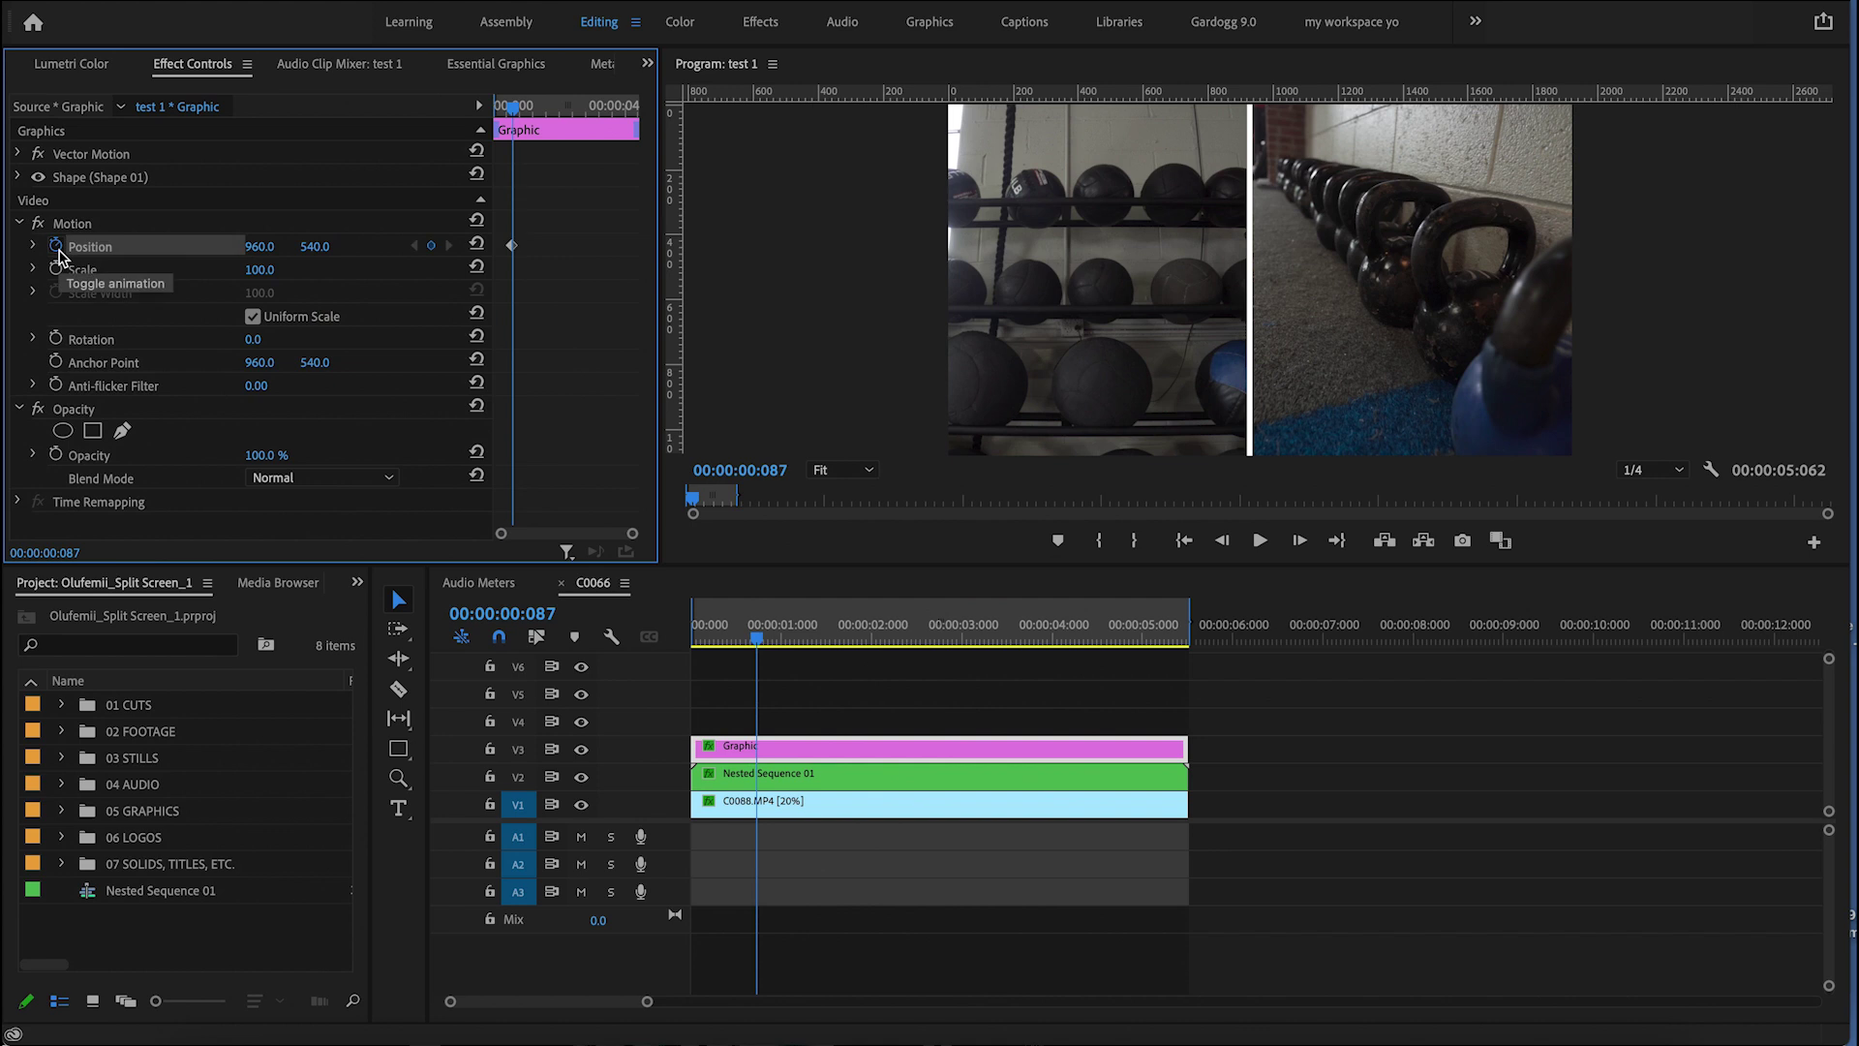
click(747, 780)
click(752, 803)
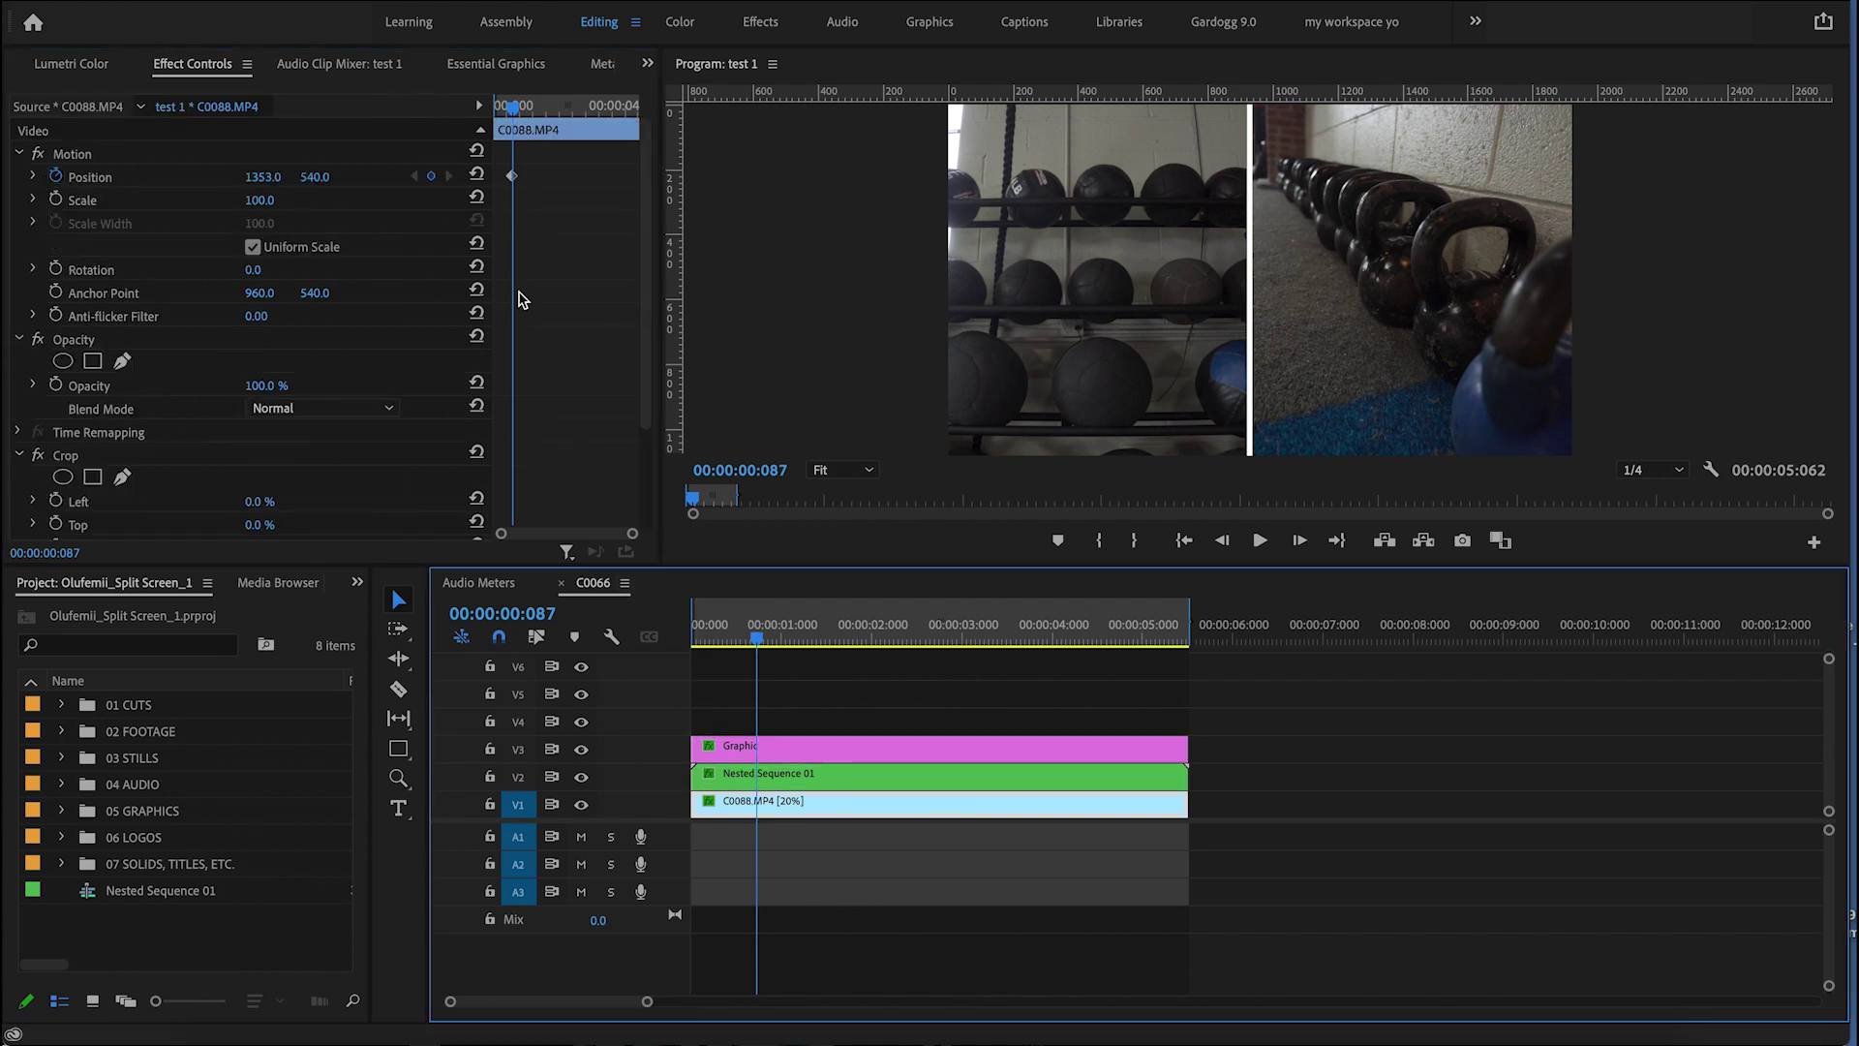
Step: With V2 and V3 hidden, set C0088.MP4's starting Position X to 960 at frame 0, then show V2 again
click(760, 776)
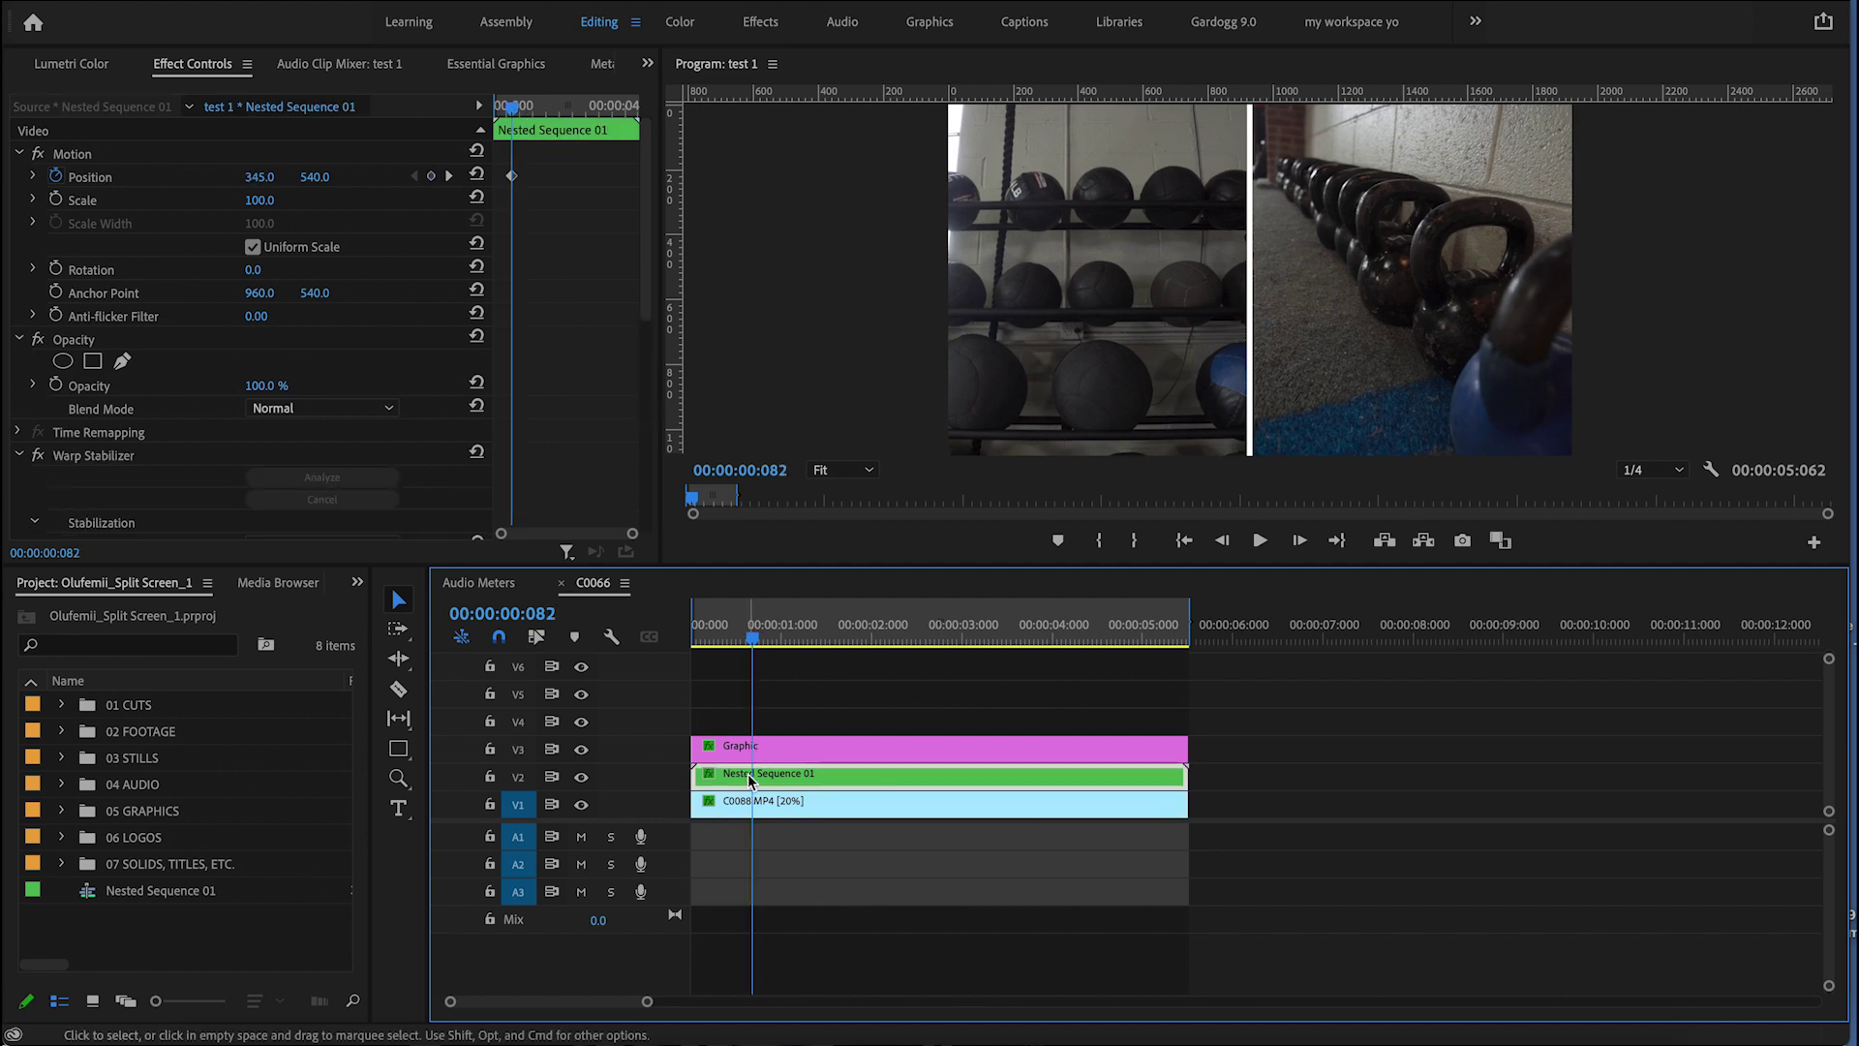
drag(756, 639, 685, 643)
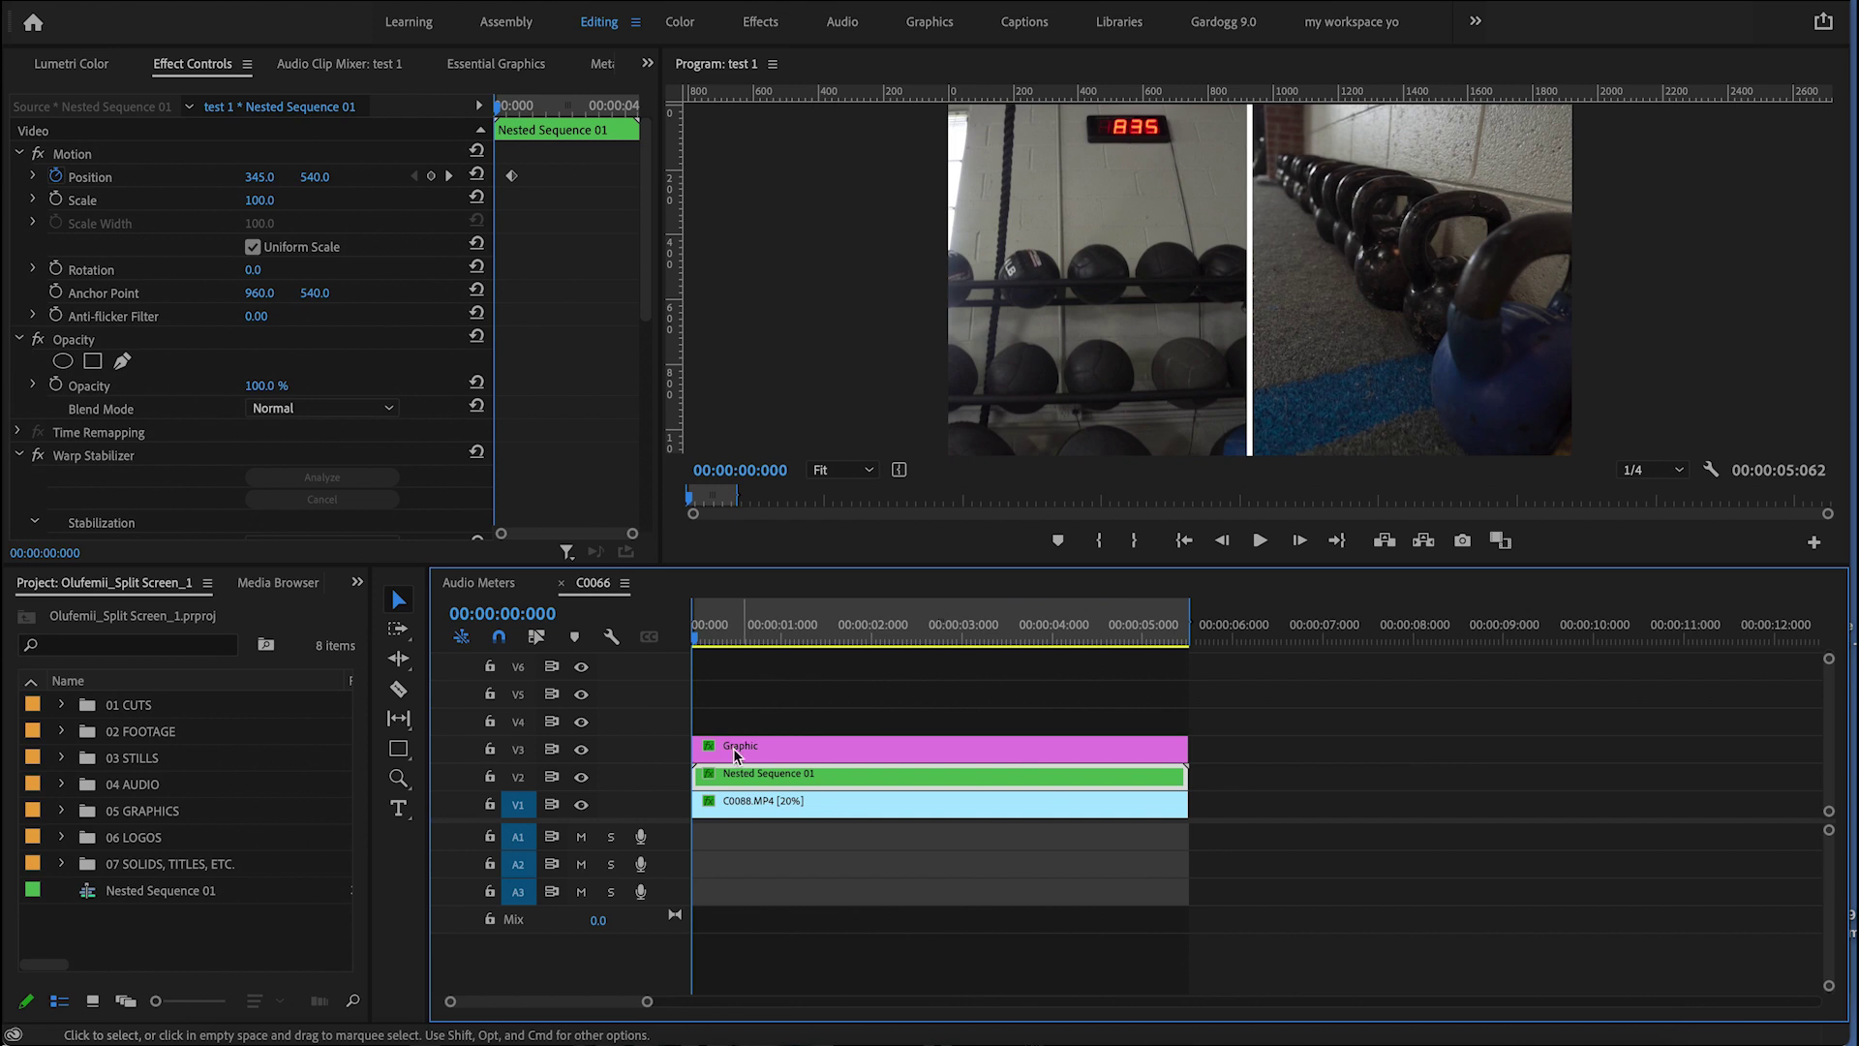
click(716, 811)
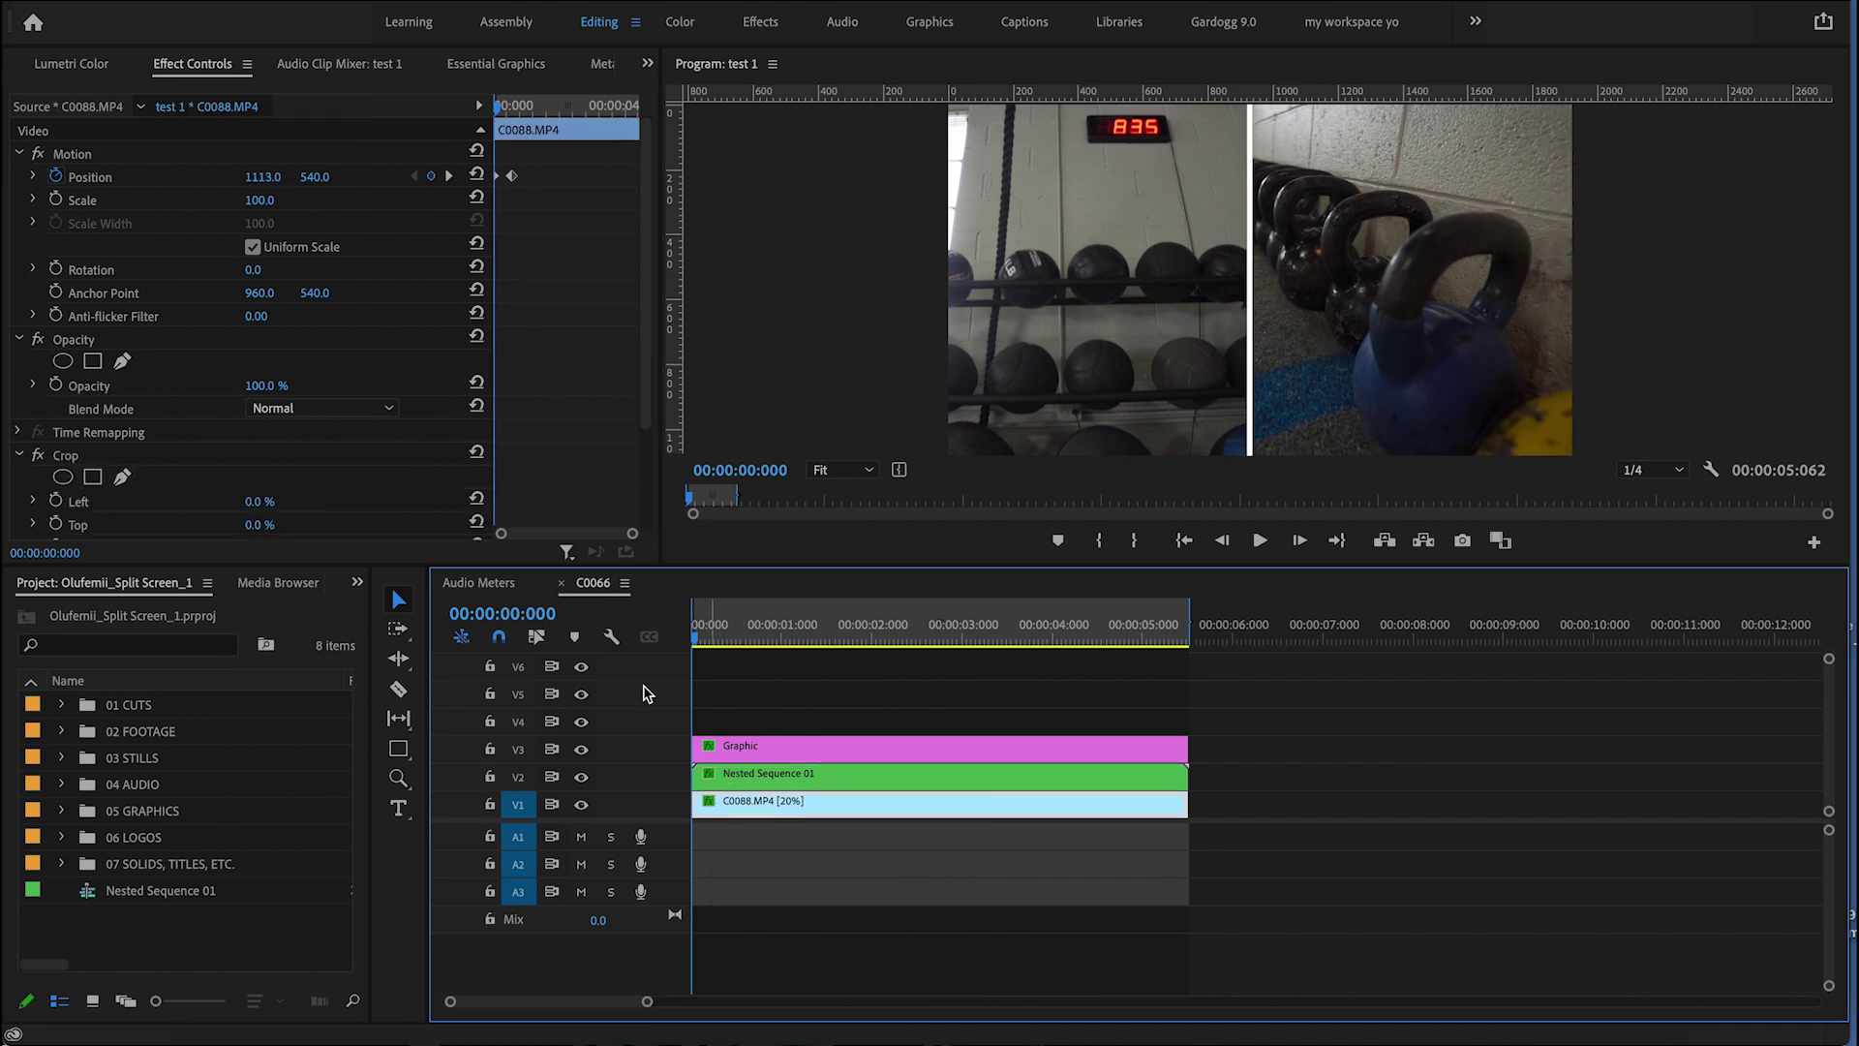
click(581, 750)
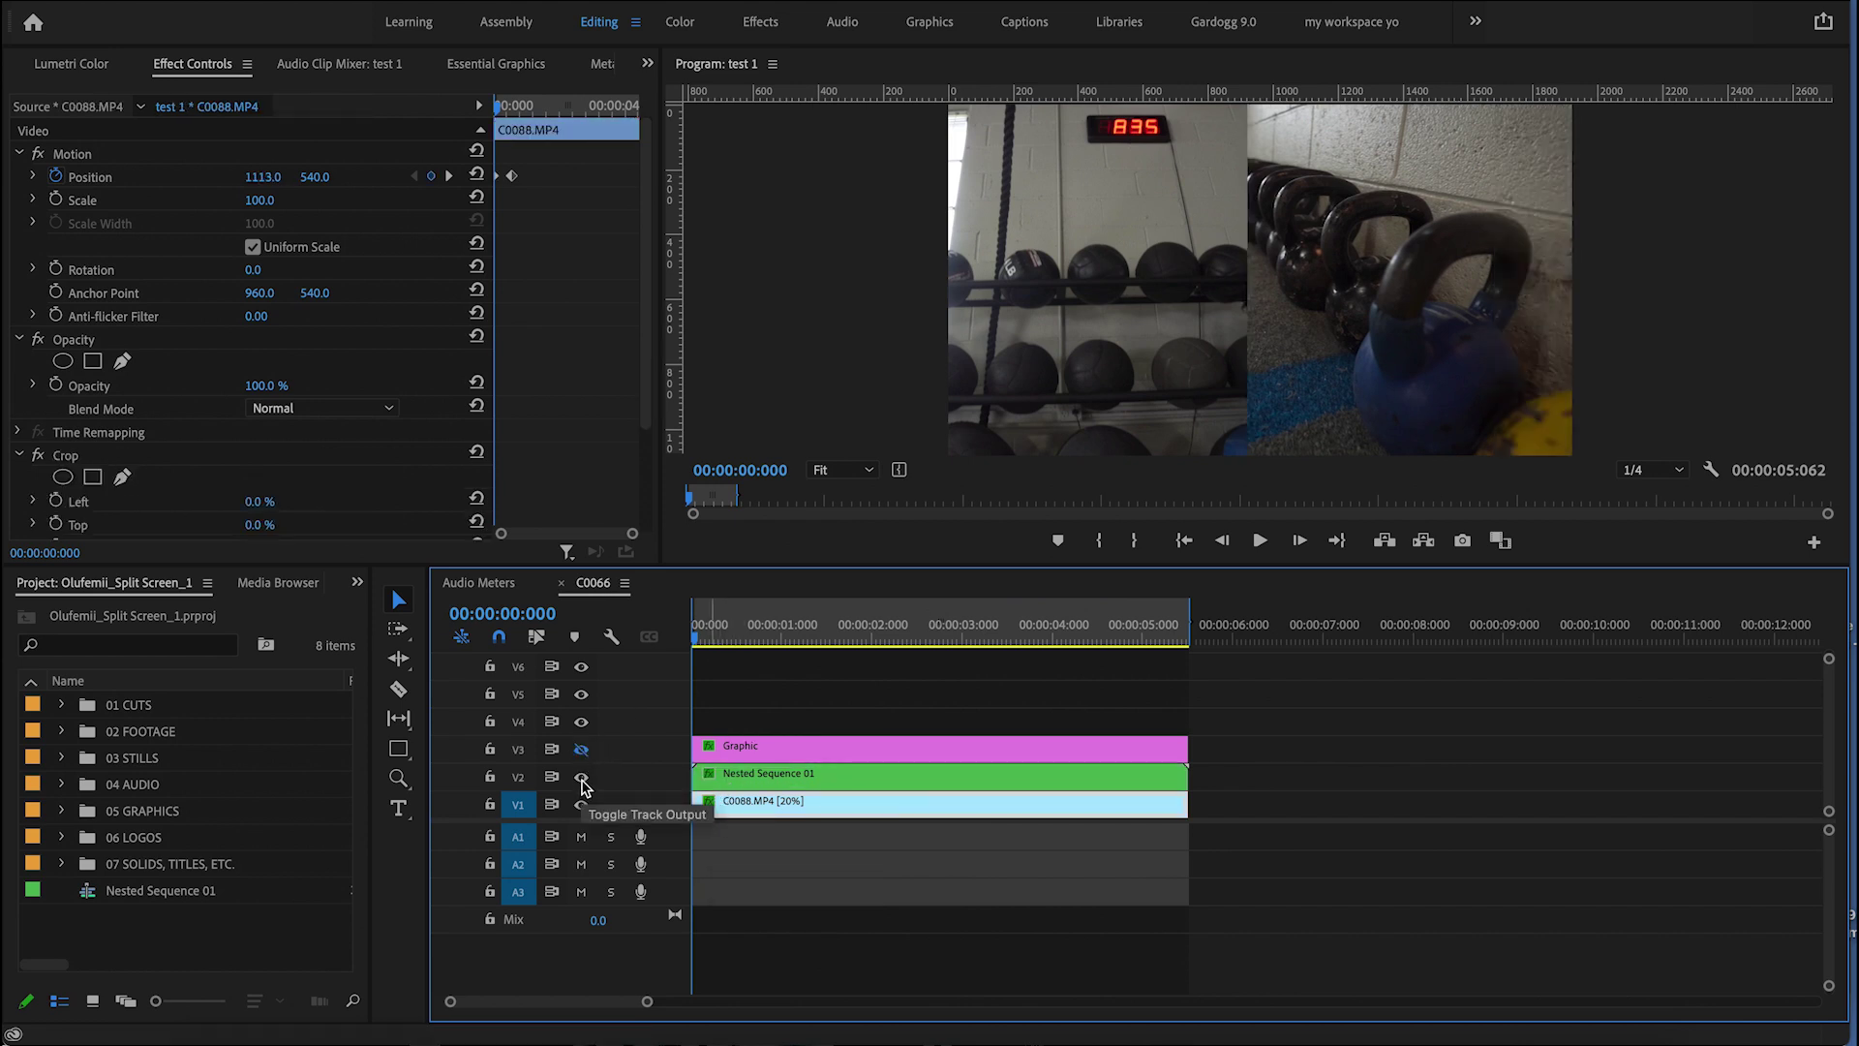
click(581, 777)
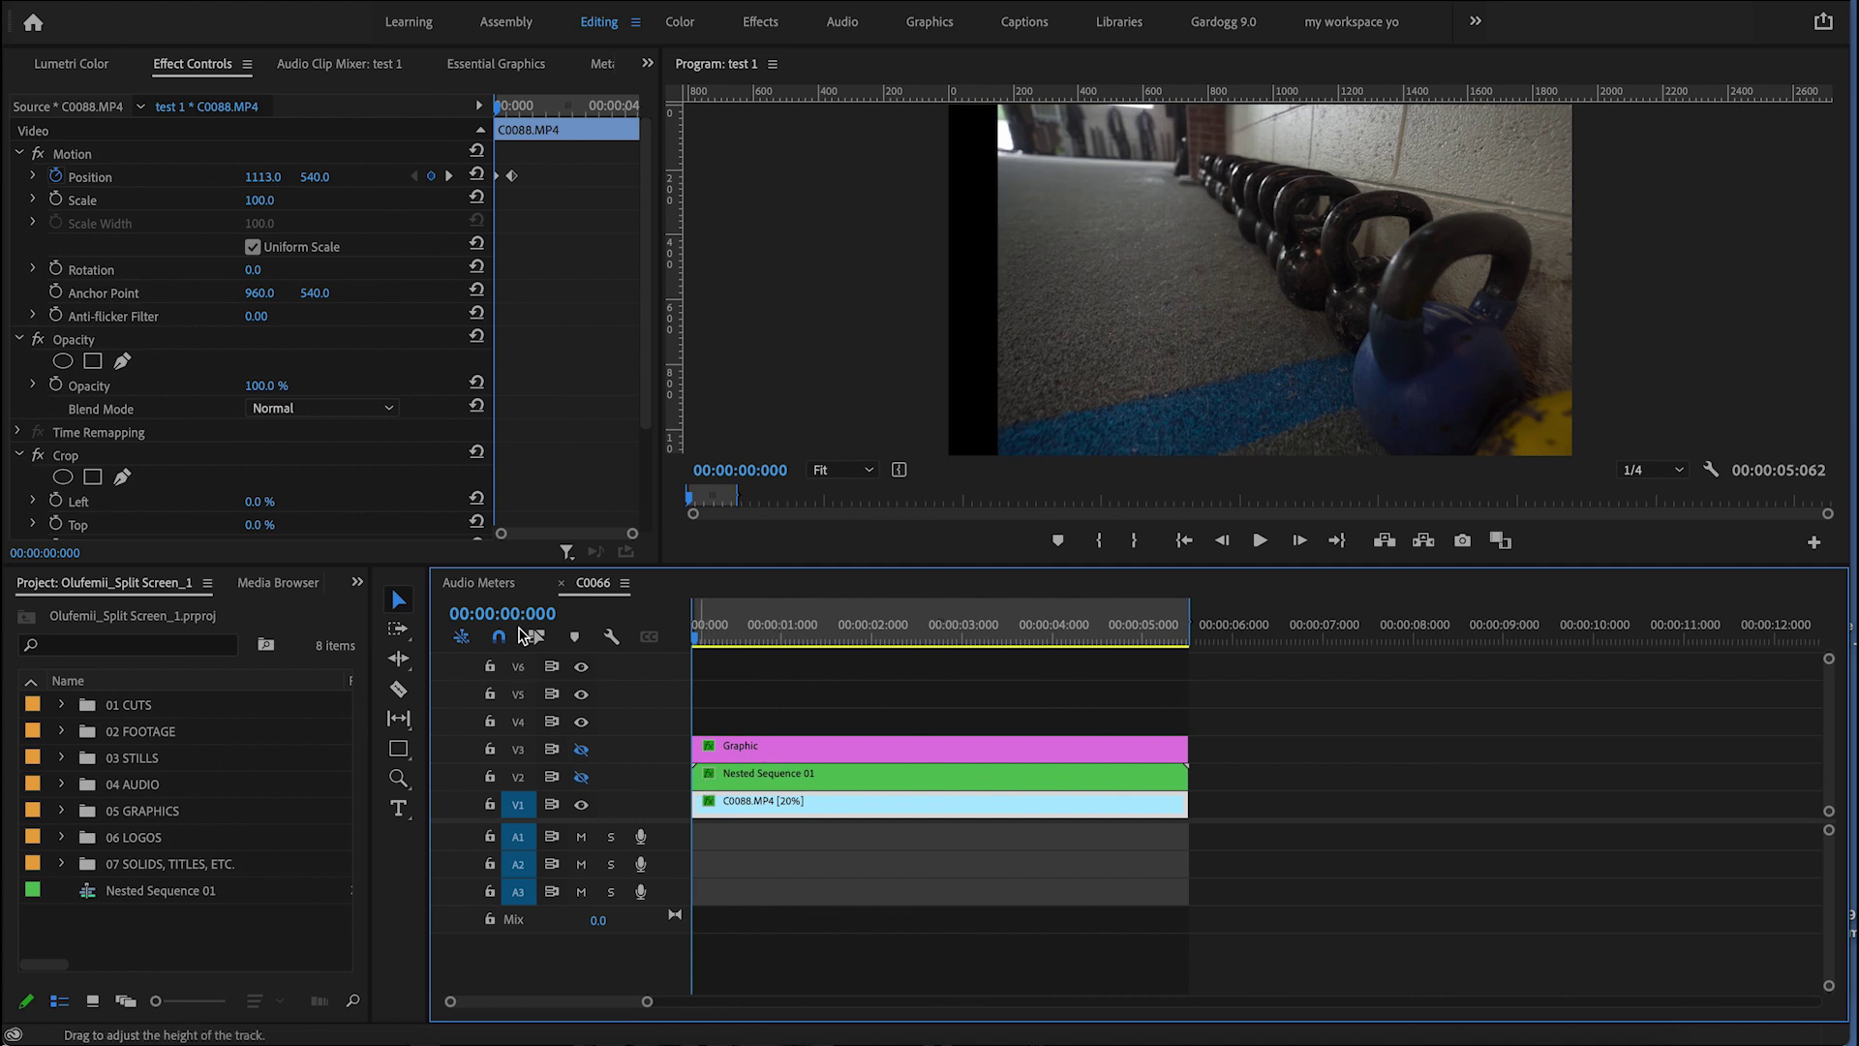
drag(262, 177, 113, 178)
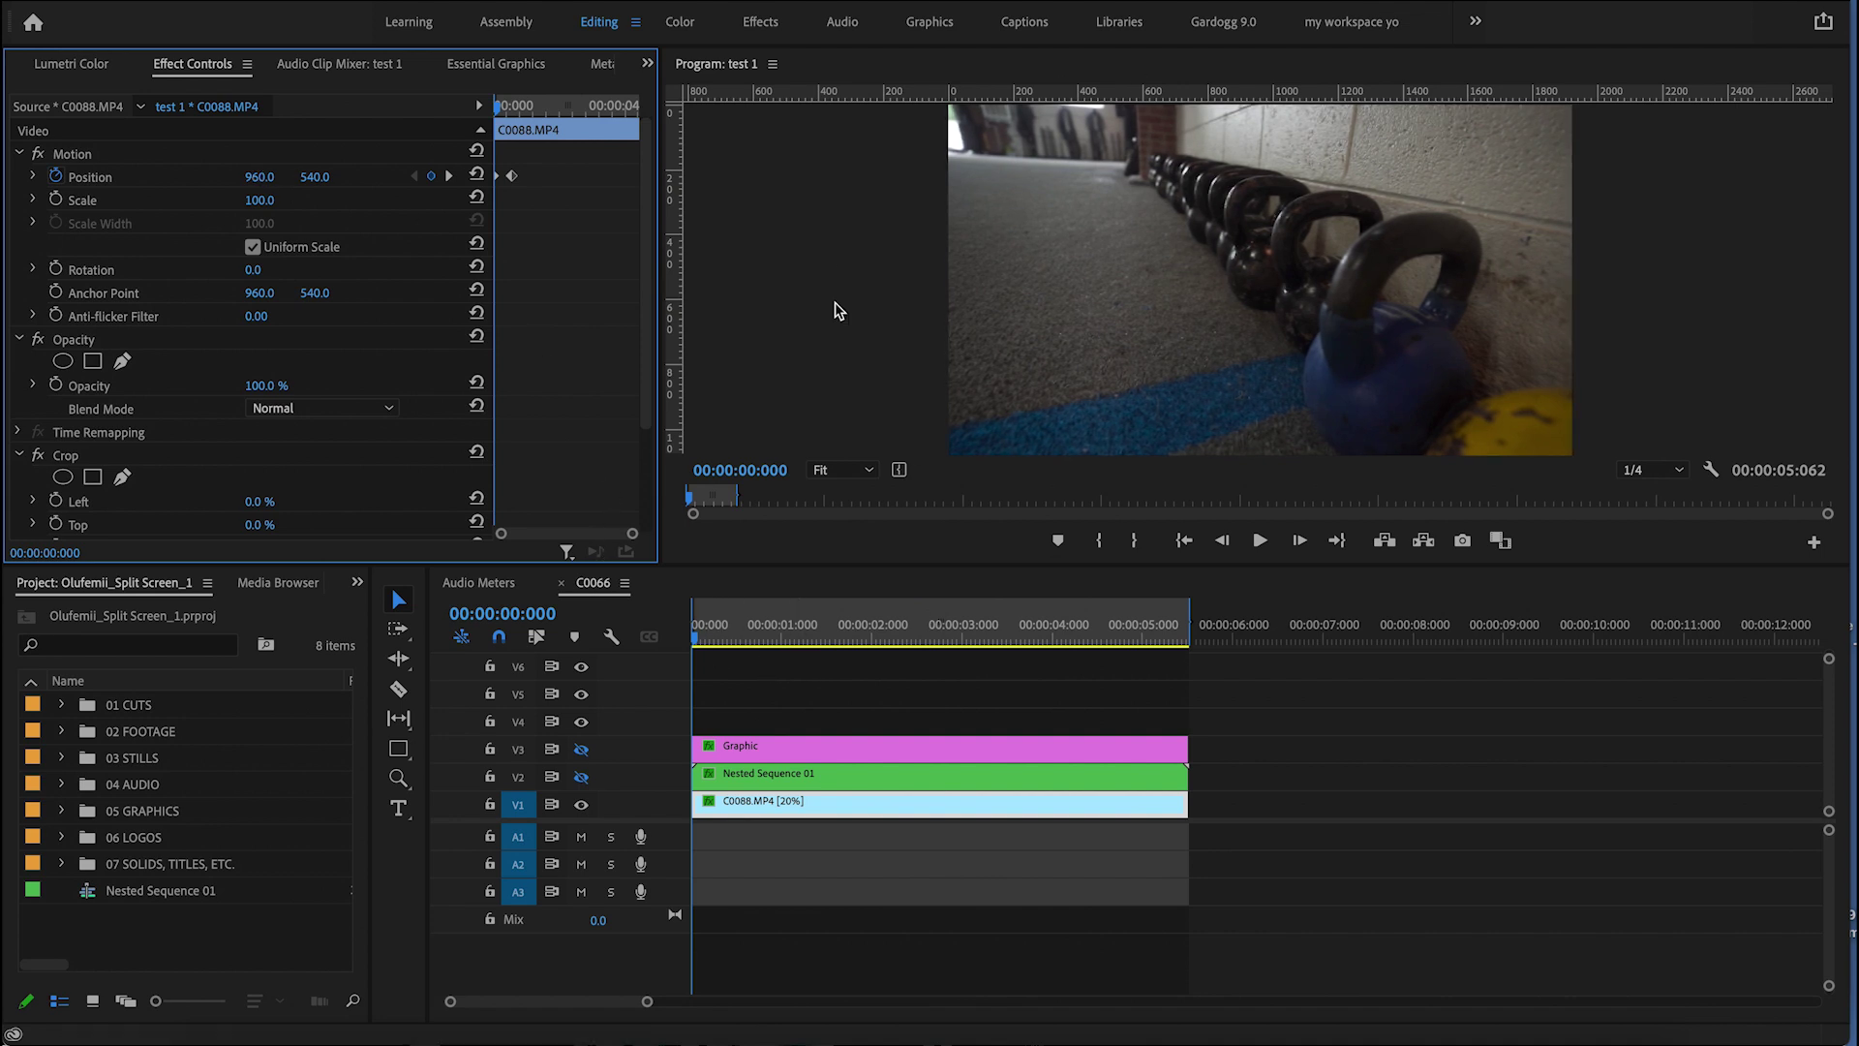
mouse_move(703, 641)
mouse_down()
mouse_move(800, 656)
mouse_move(780, 664)
mouse_move(768, 630)
mouse_move(678, 644)
mouse_up()
key(Home)
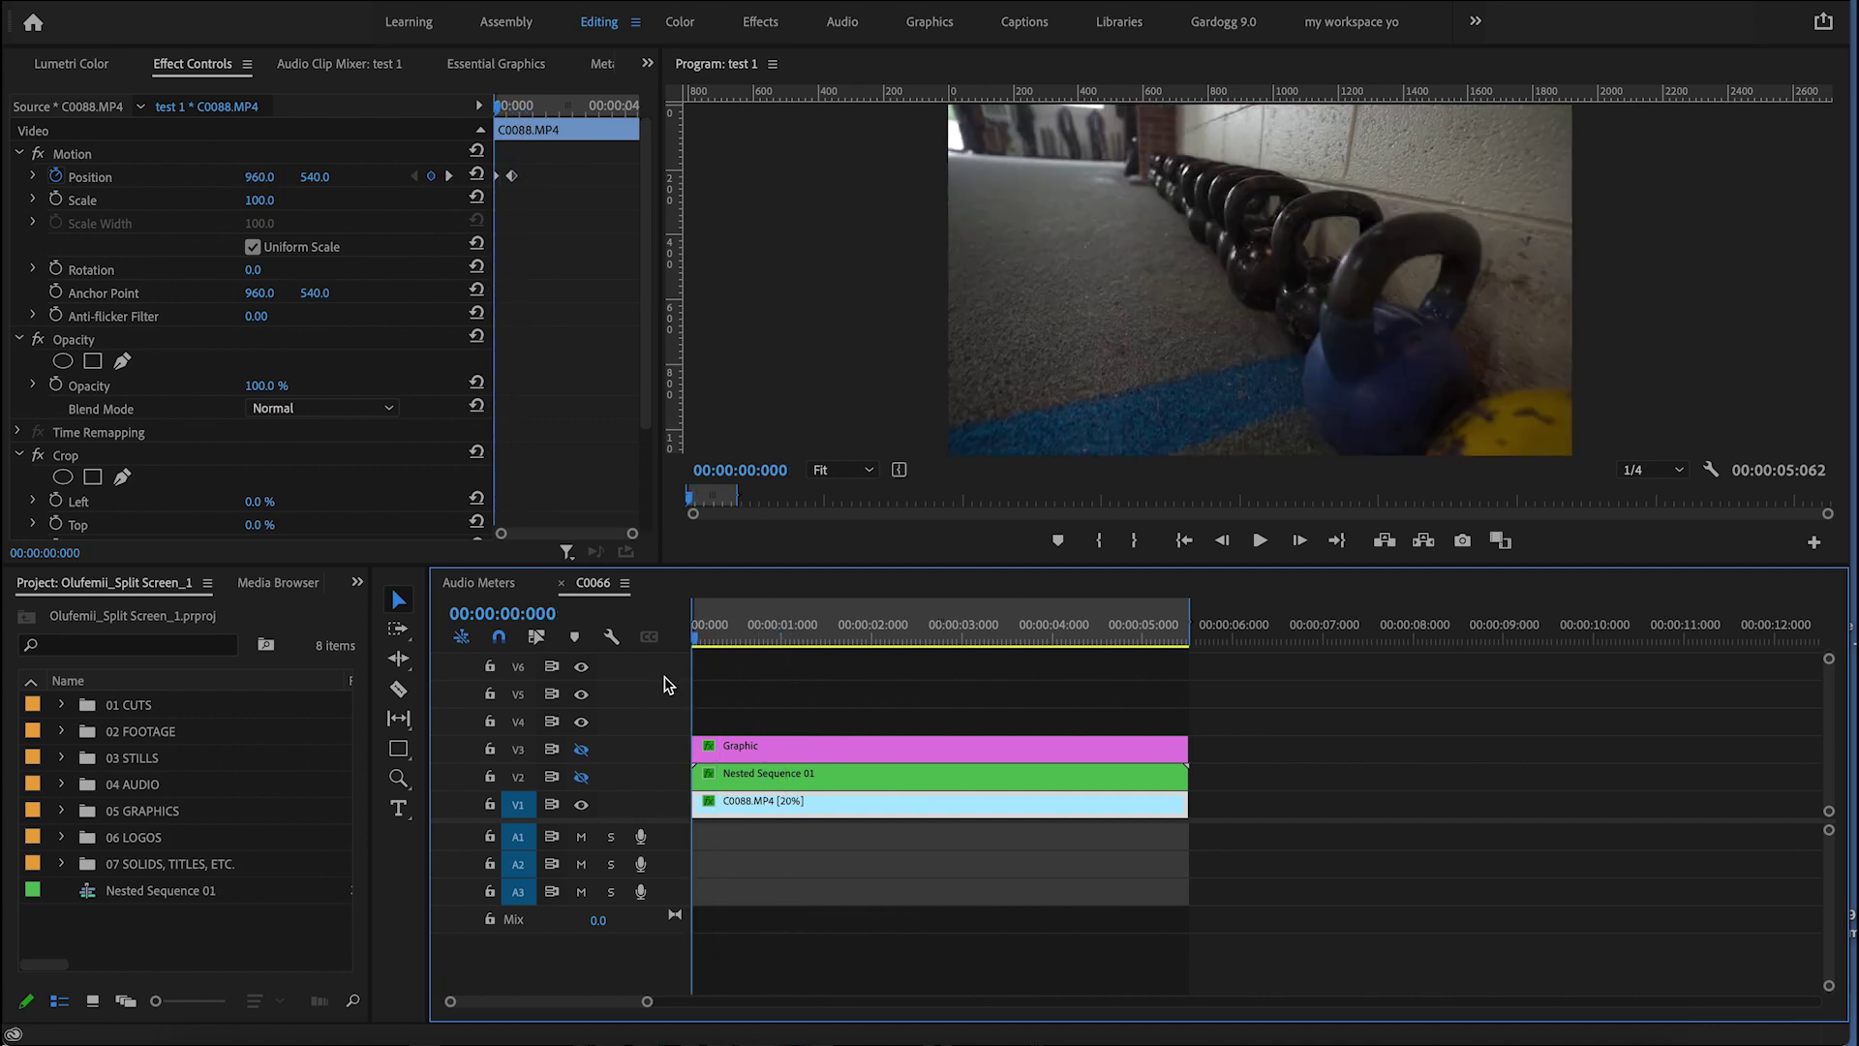
click(581, 777)
click(582, 751)
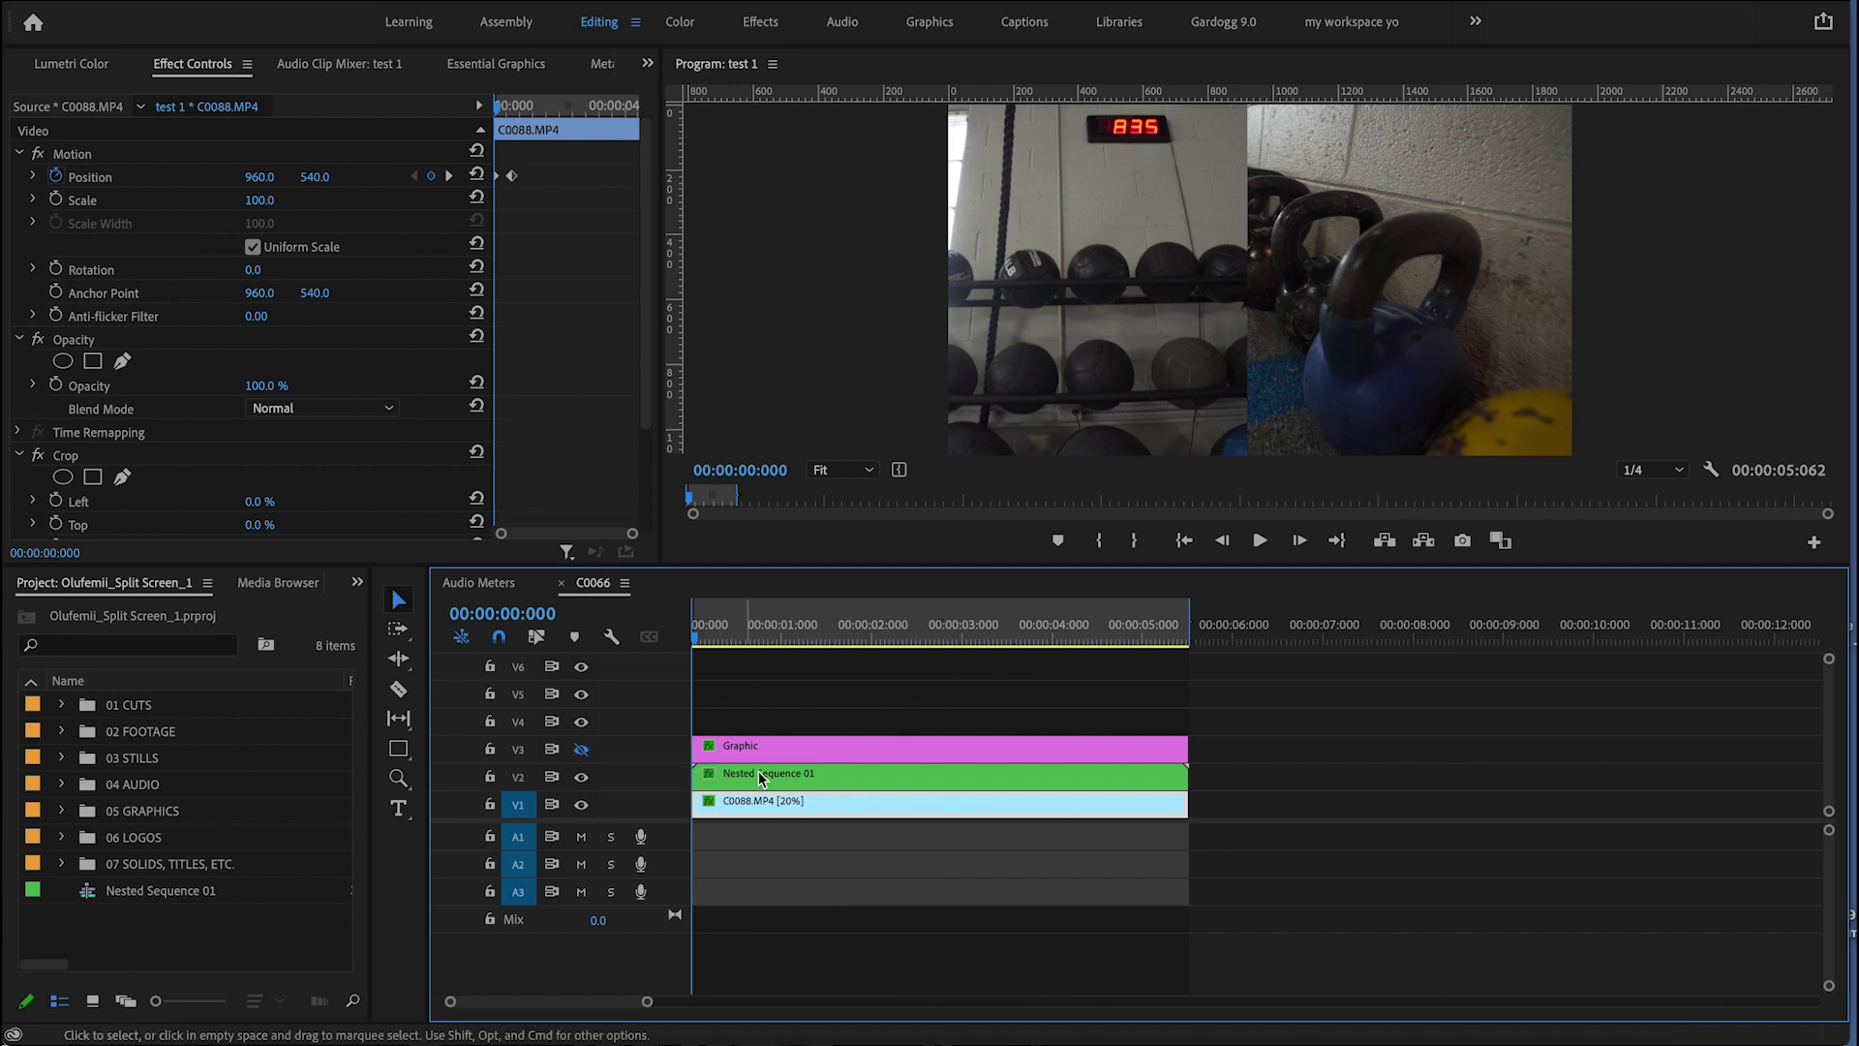
Step: Start Nested Sequence 01 off-screen at Position X -653 and preview it sliding in
click(727, 782)
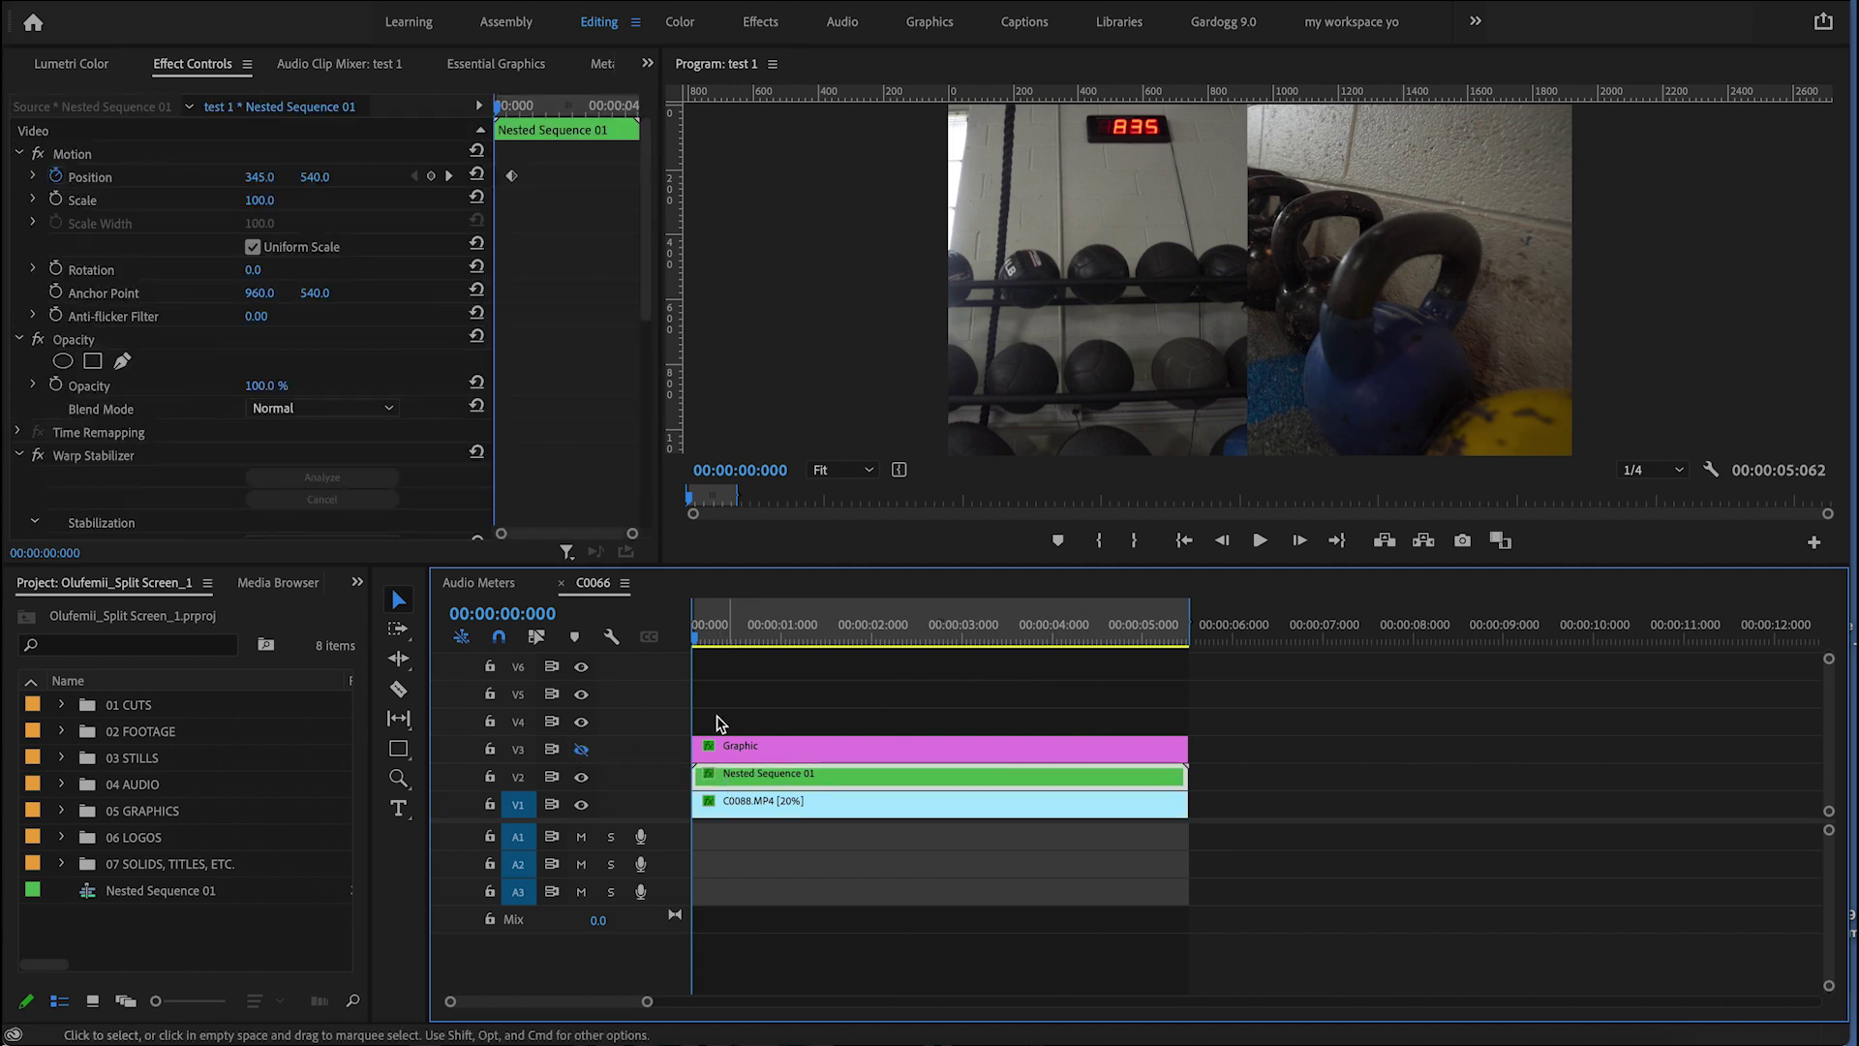
drag(260, 182, 4, 182)
click(675, 639)
key(space)
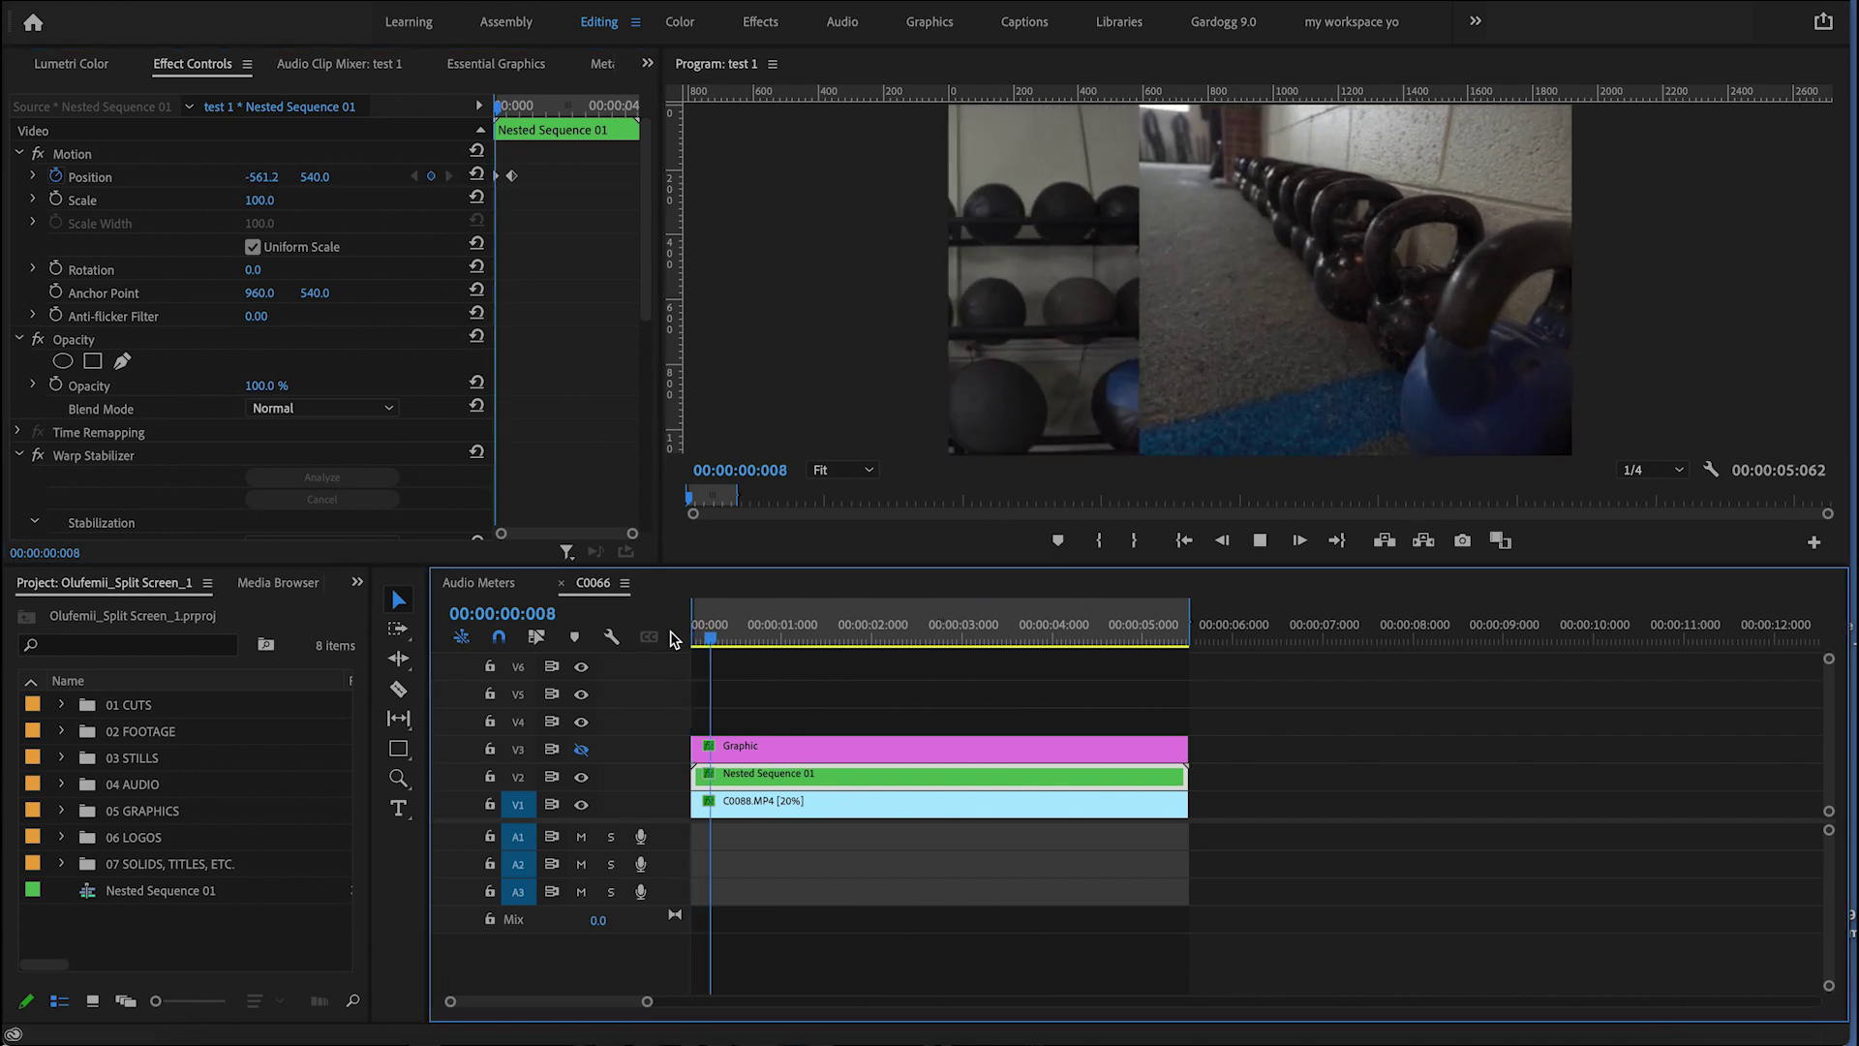
click(695, 643)
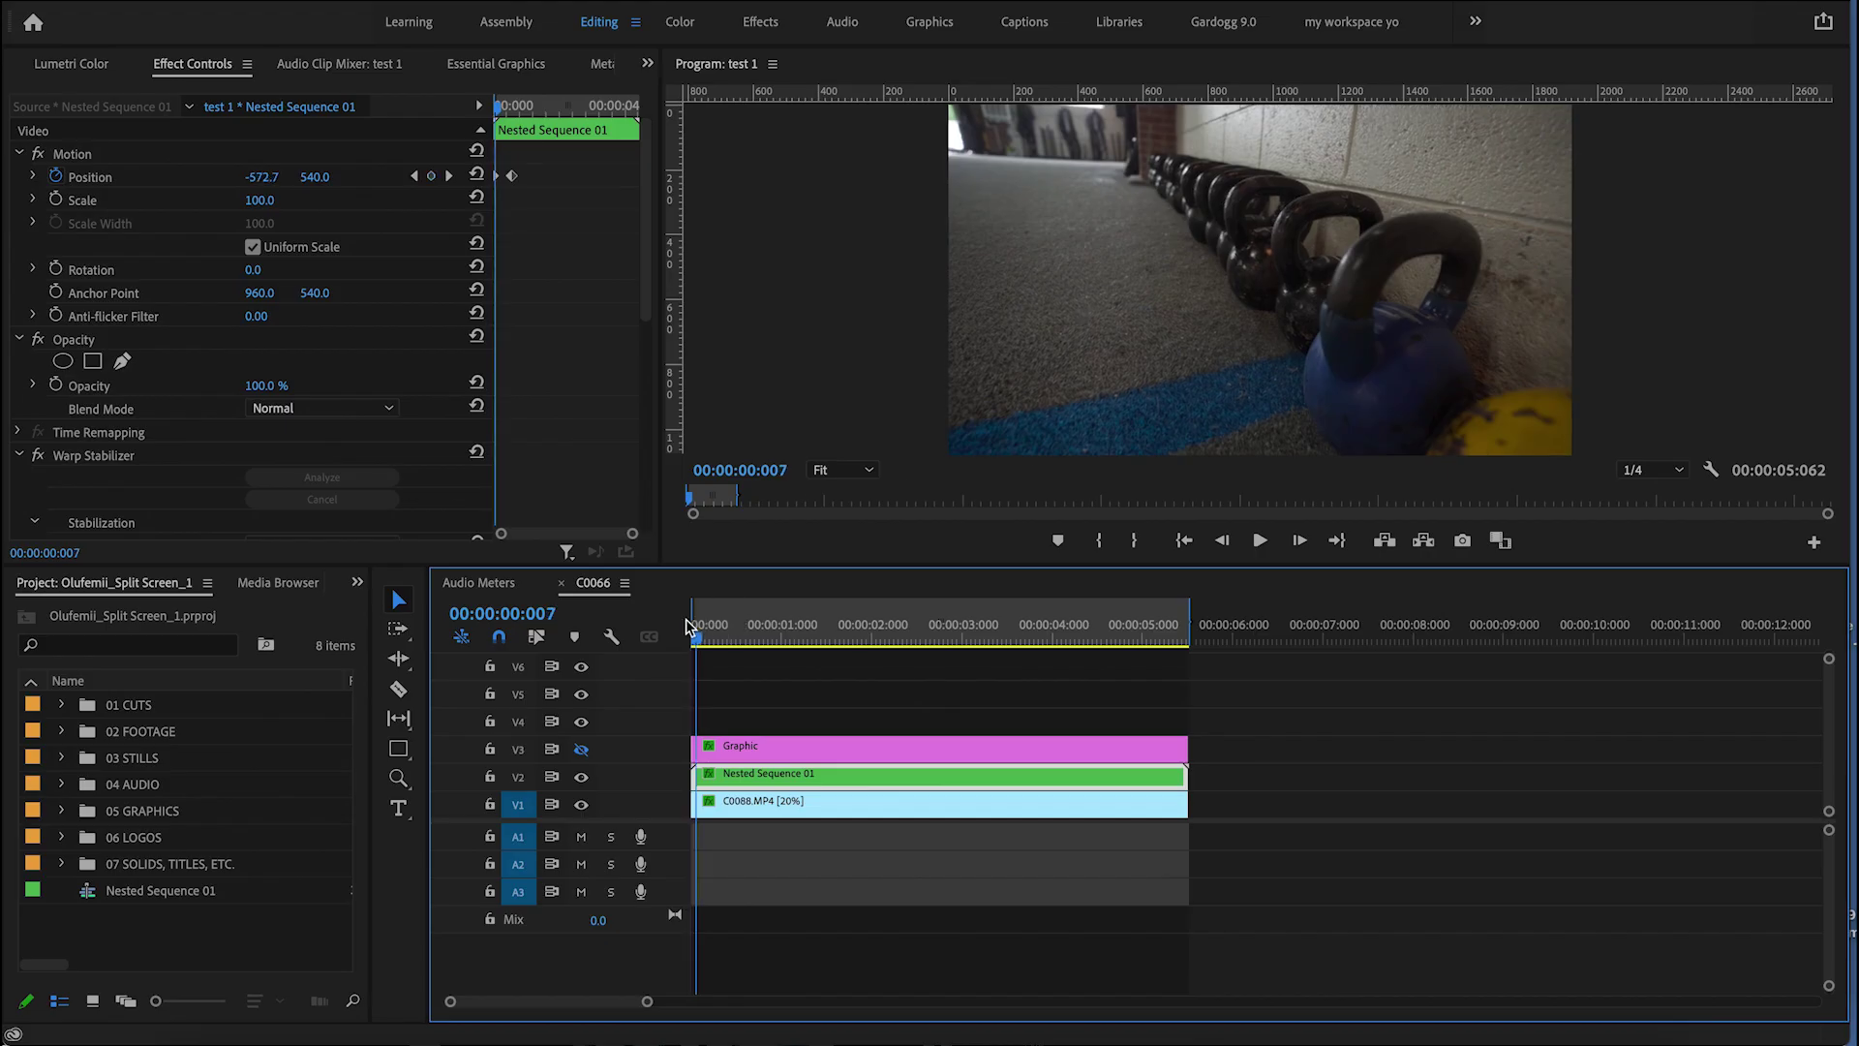
click(579, 751)
Step: Start the Graphic divider at Position X 17 at frame 0 and play back the slide
click(726, 747)
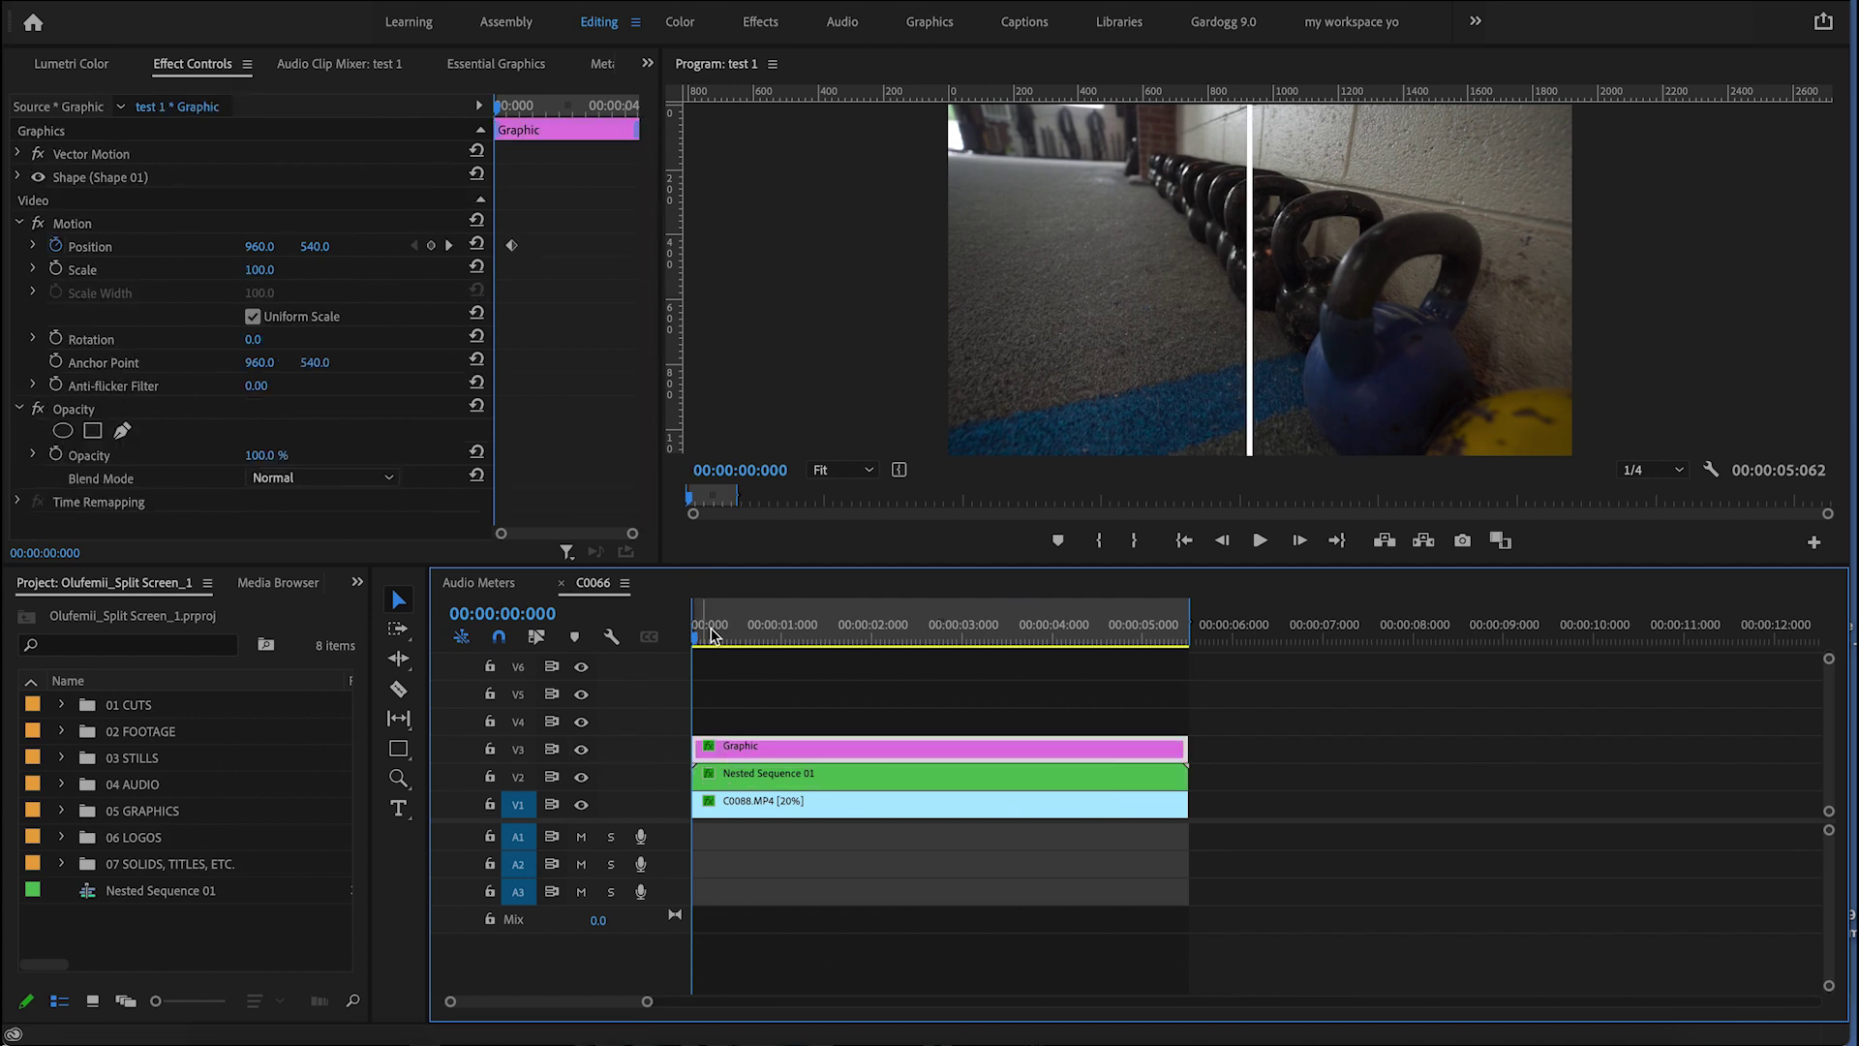
mouse_move(712, 634)
mouse_down()
mouse_move(756, 624)
mouse_move(705, 624)
mouse_move(682, 647)
mouse_up()
drag(276, 252, 58, 252)
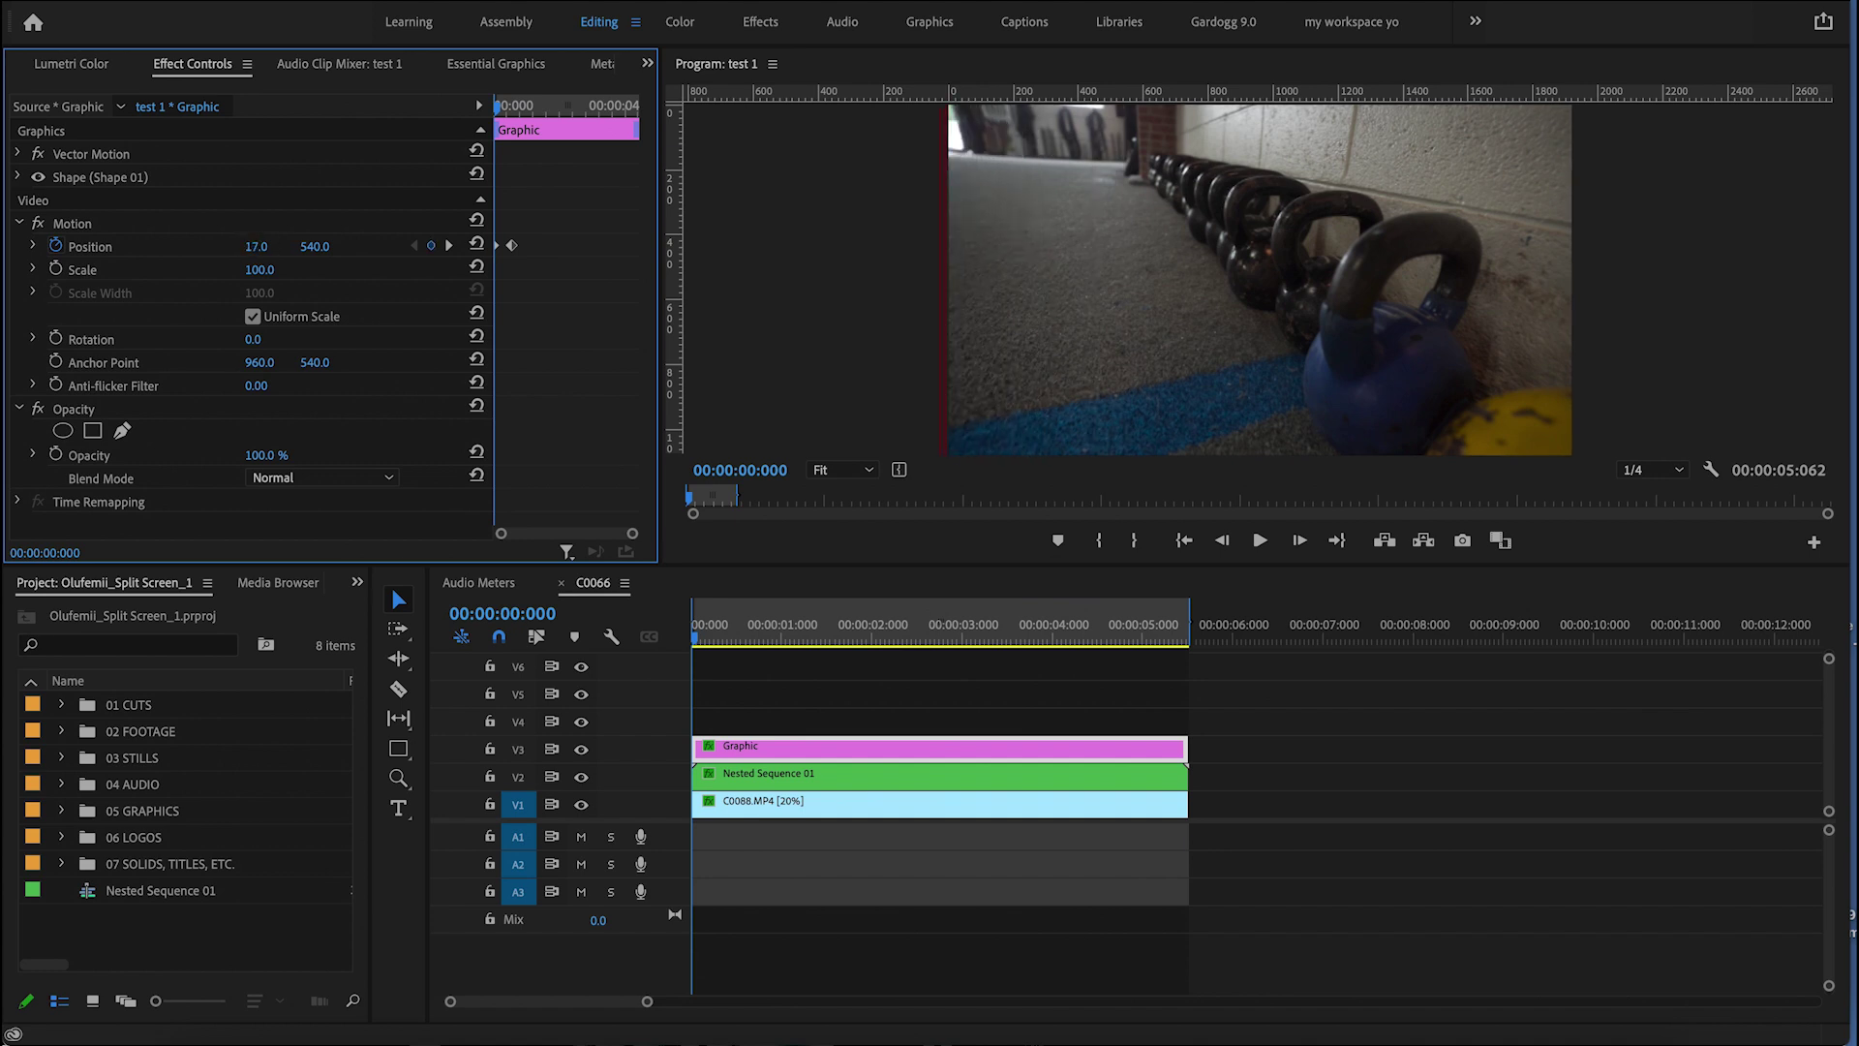
key(space)
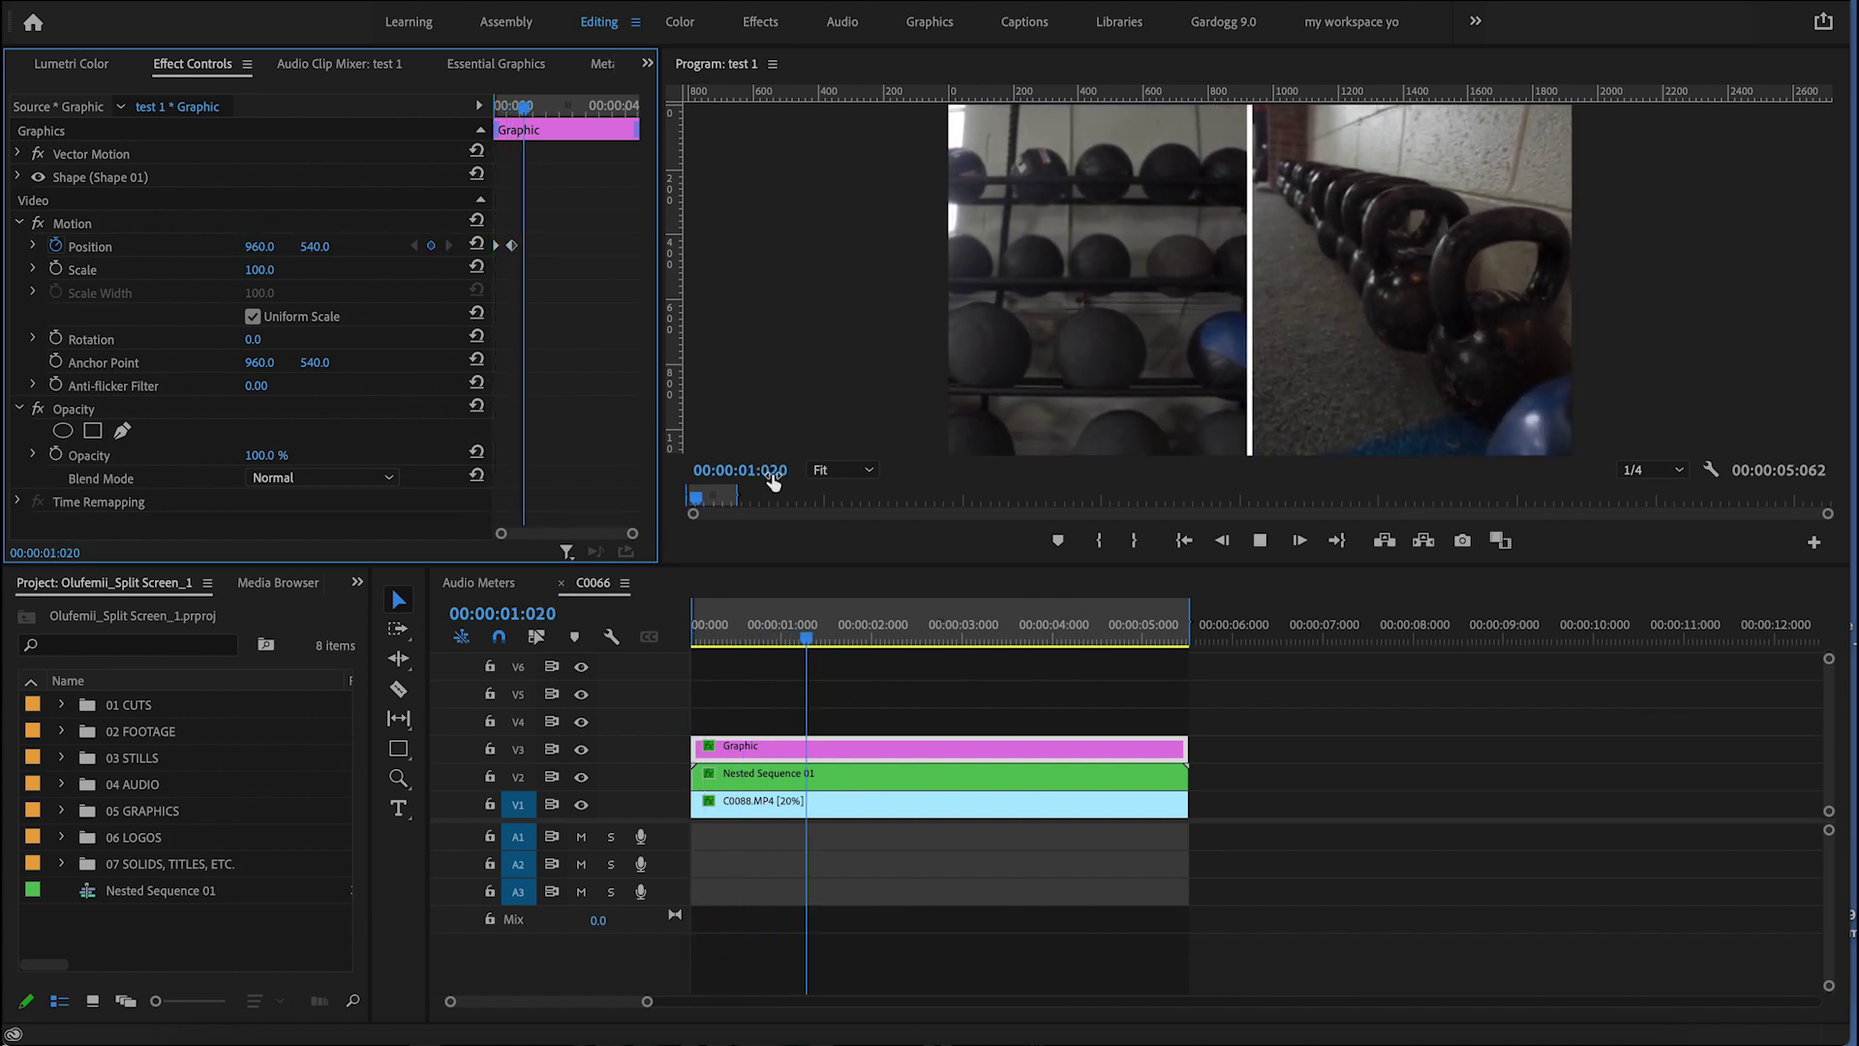
click(721, 629)
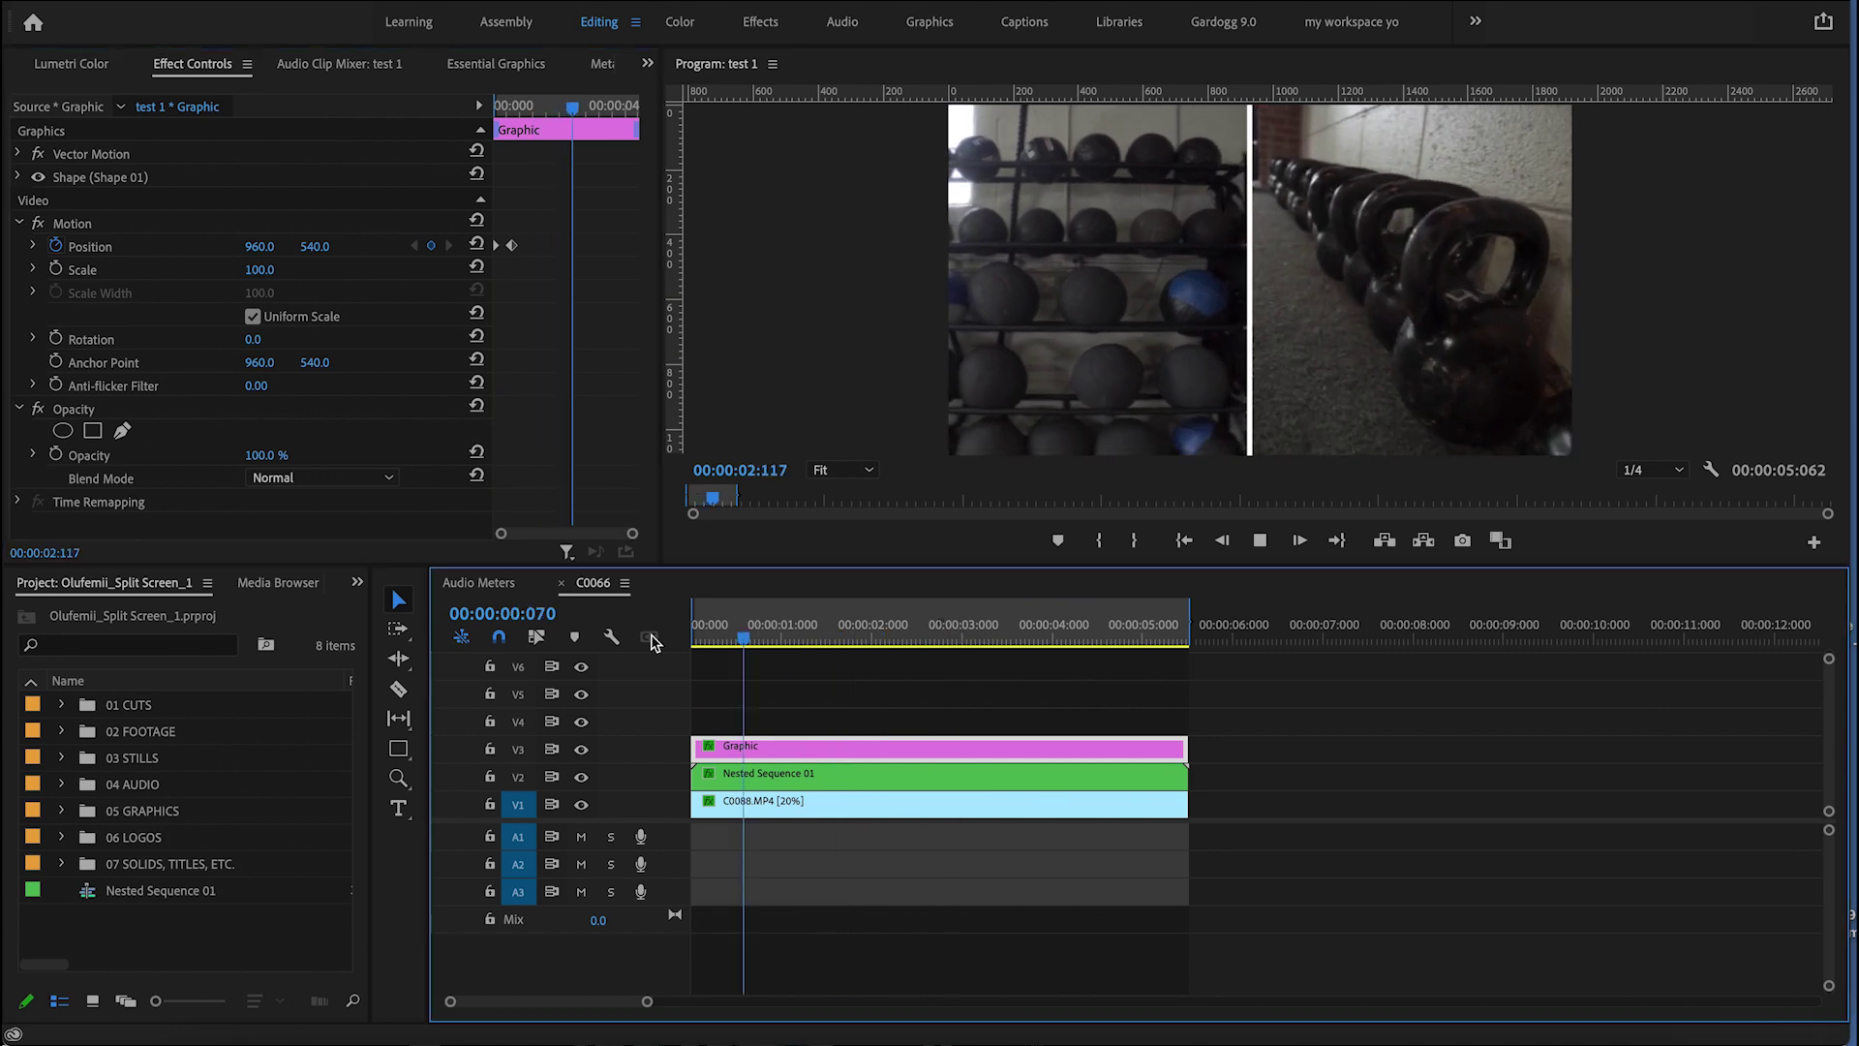
key(Home)
Step: Give Nested Sequence 01's Position keyframe Ease In interpolation and preview it
scroll(545, 222, up, 3)
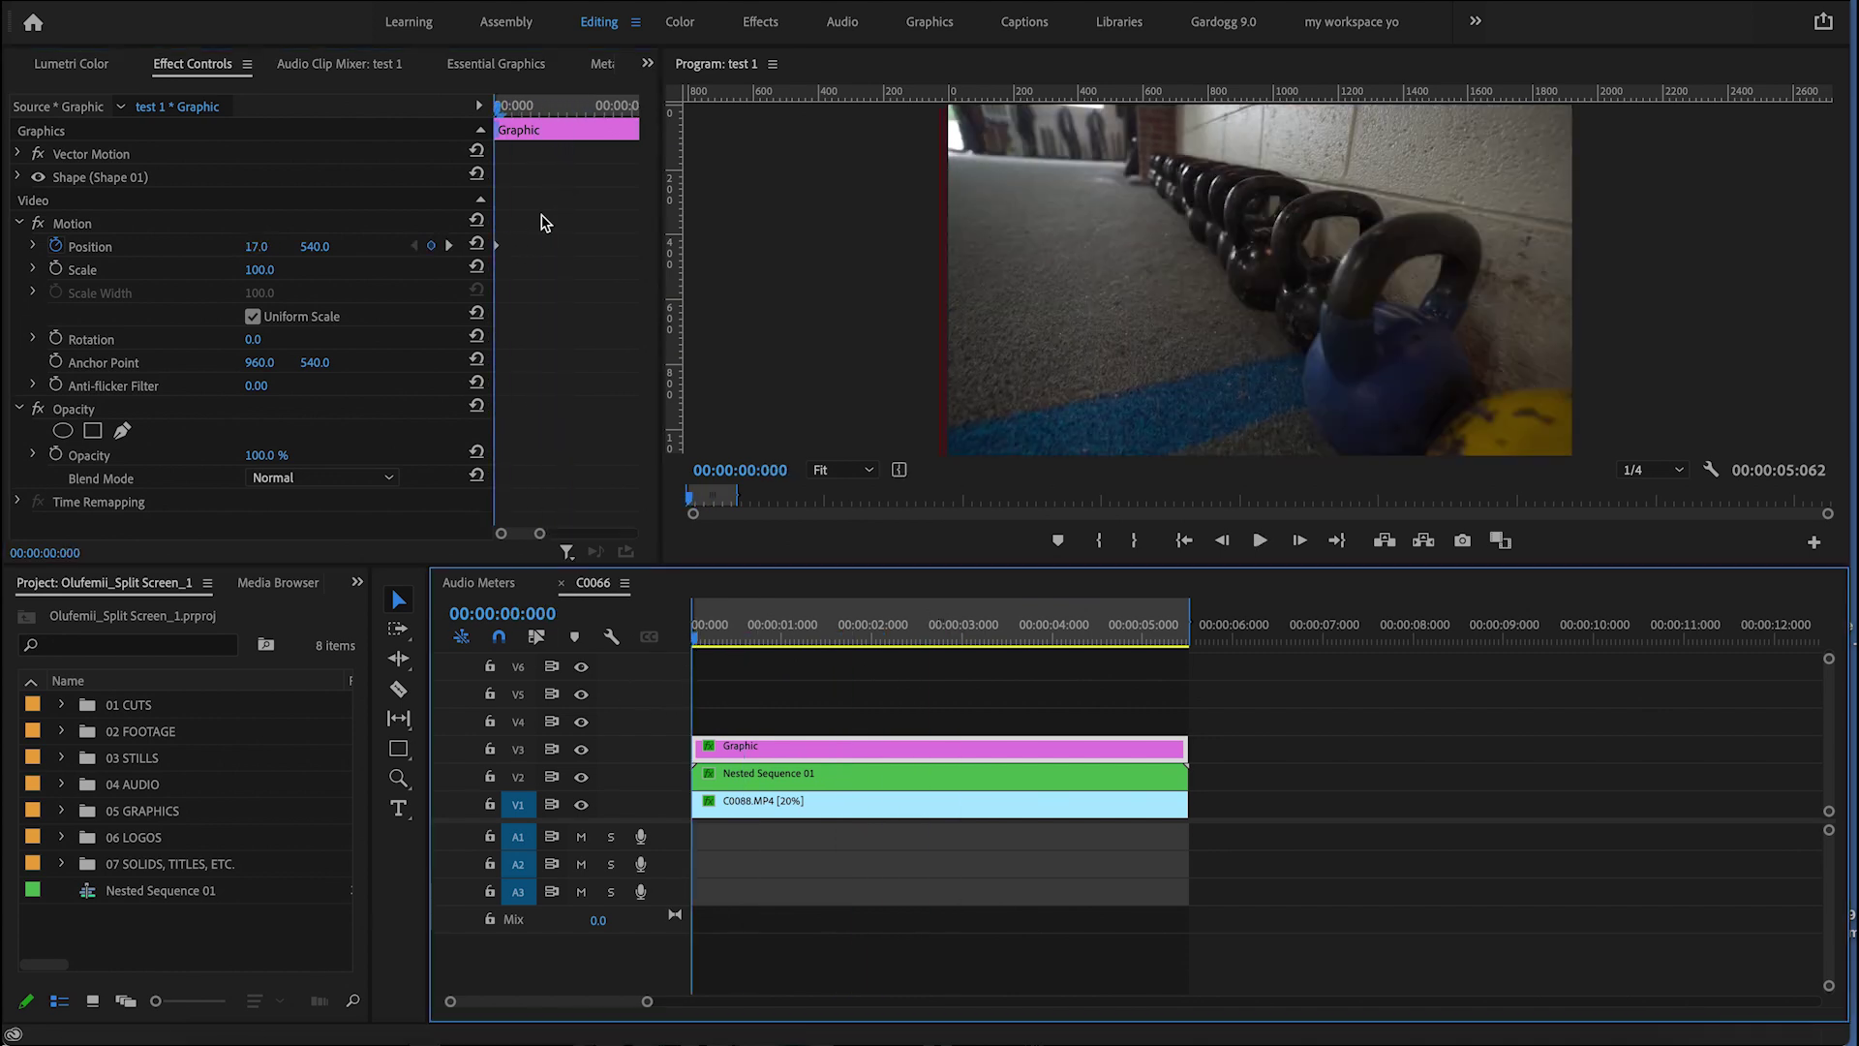
scroll(544, 227, down, 3)
key(d)
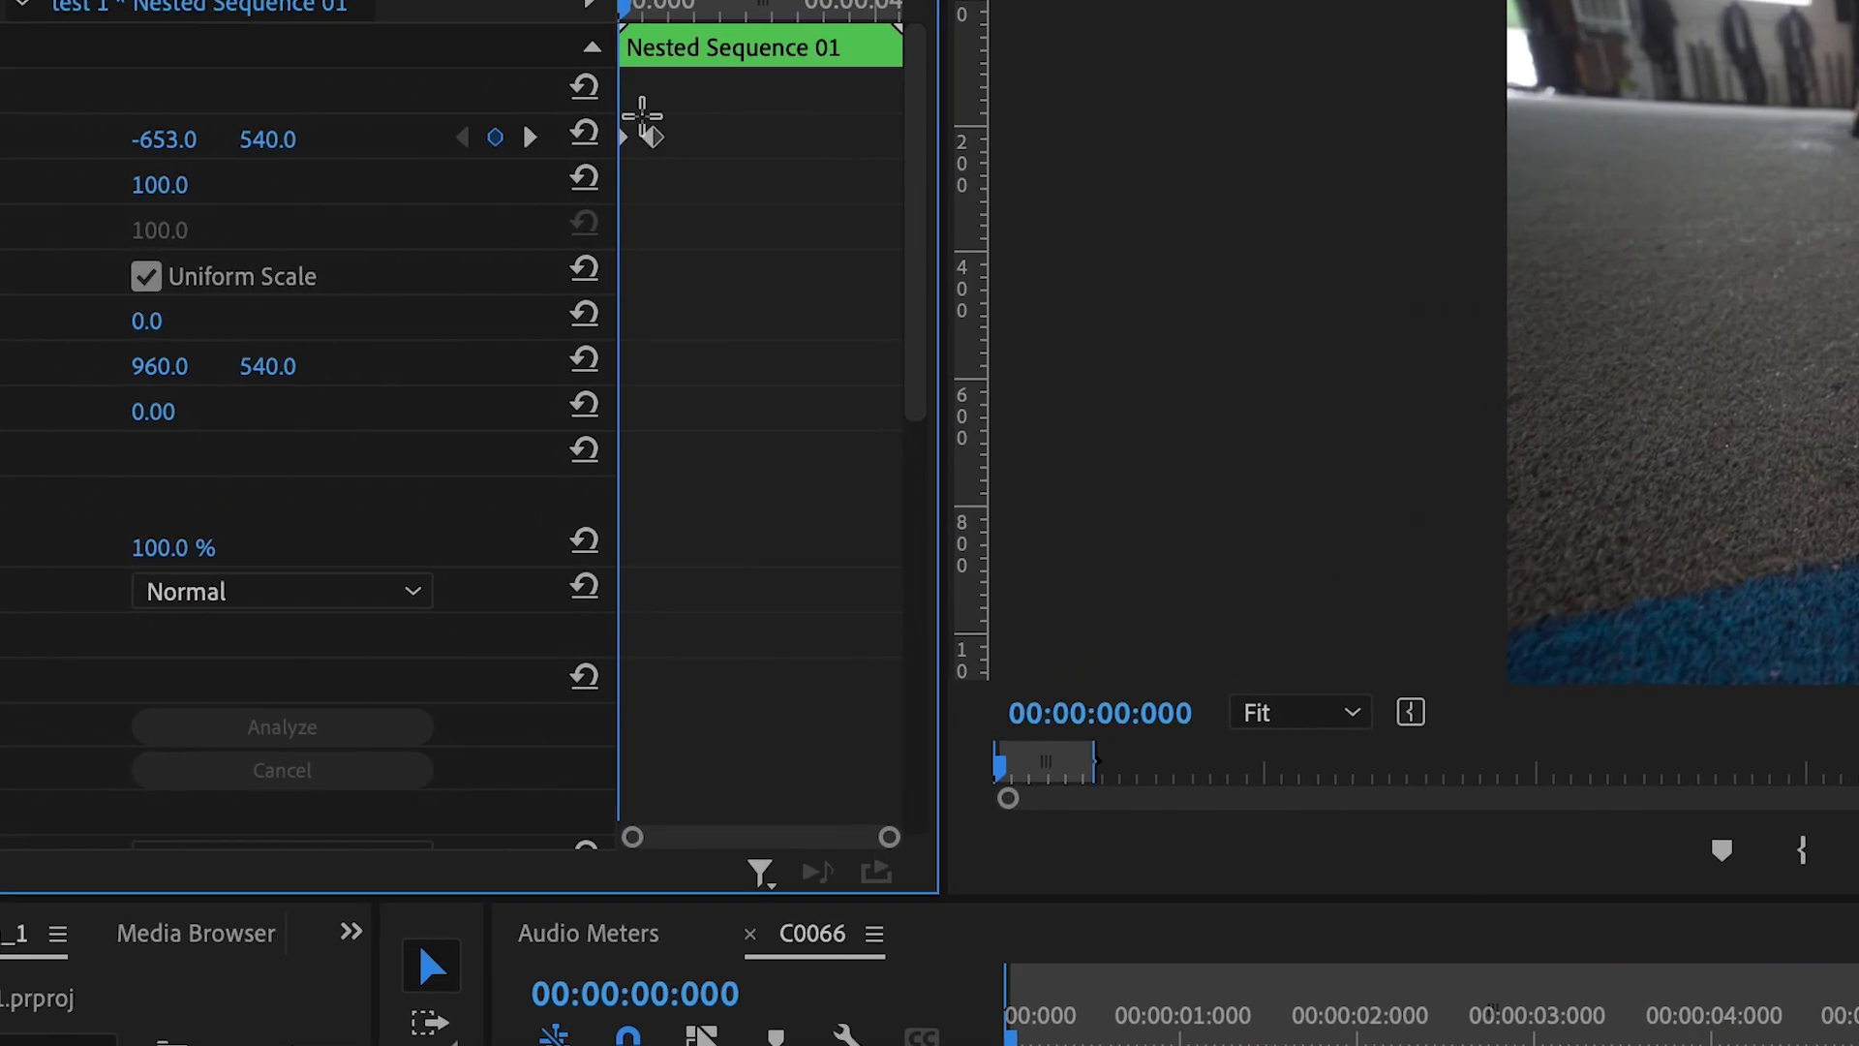
right_click(693, 131)
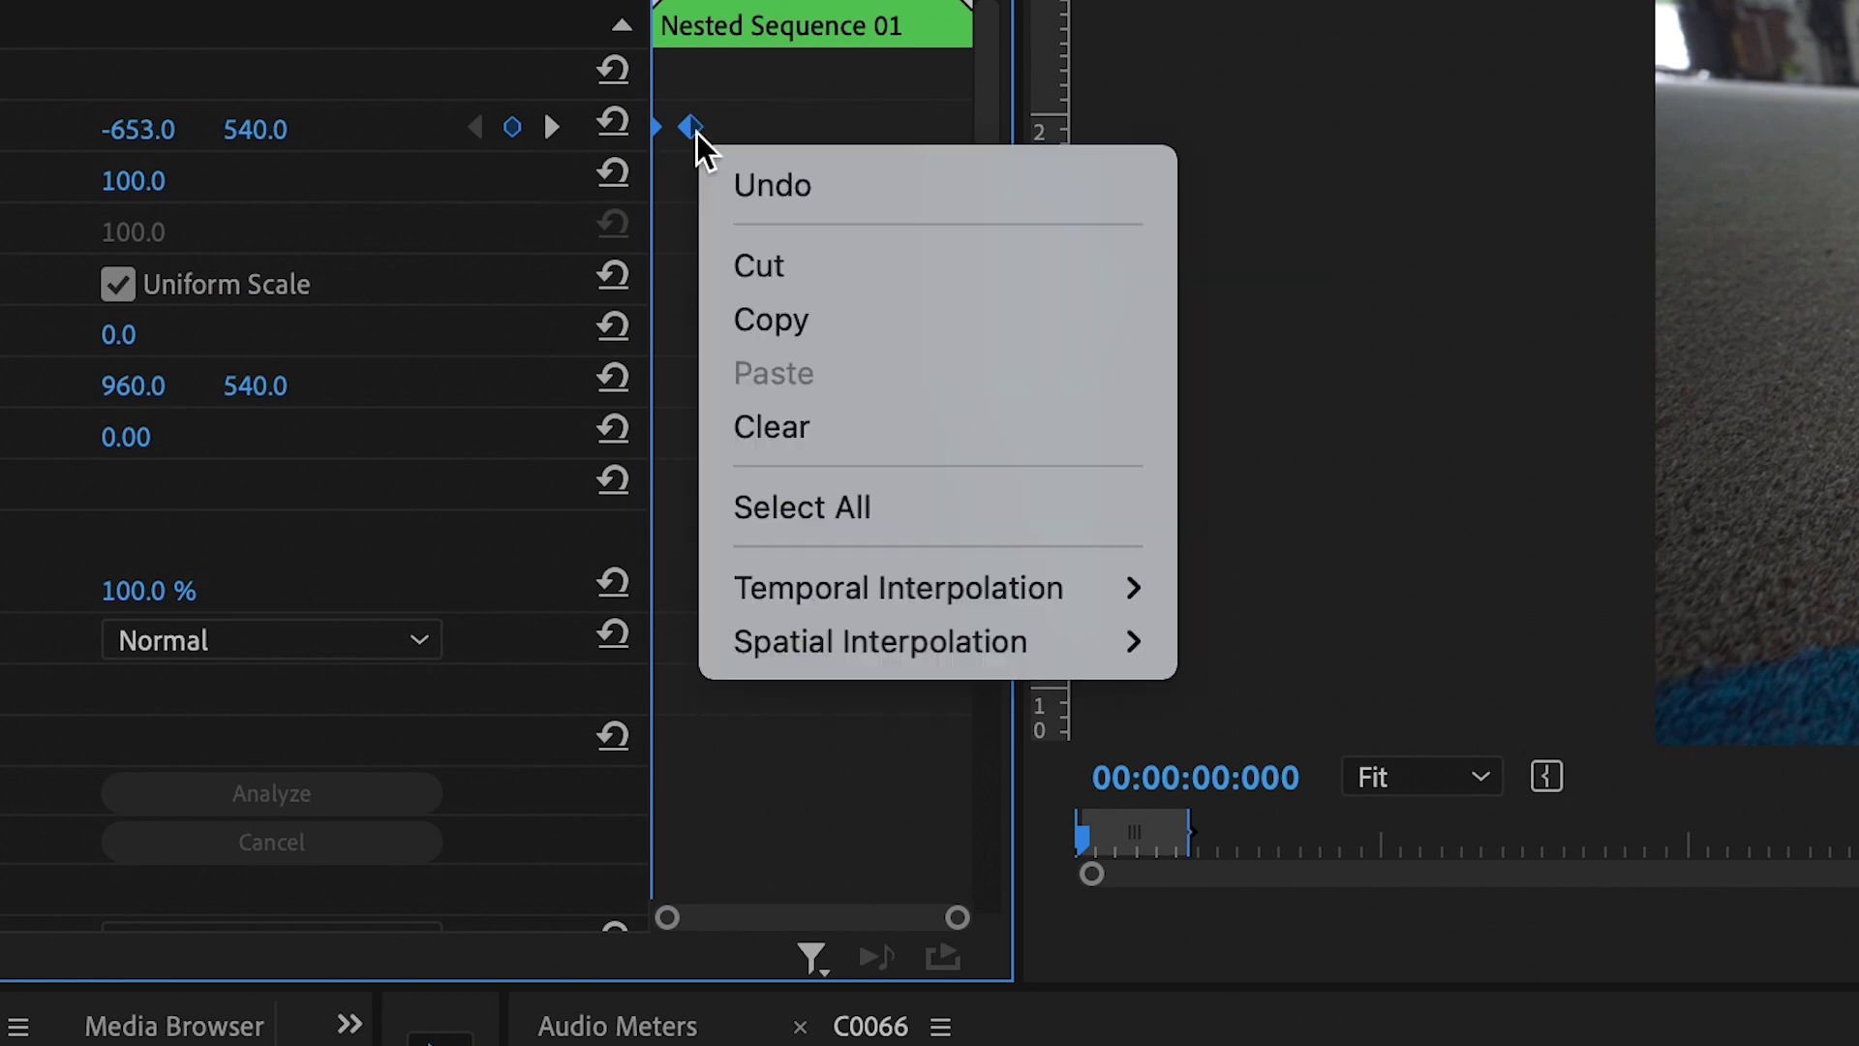
mouse_move(886, 583)
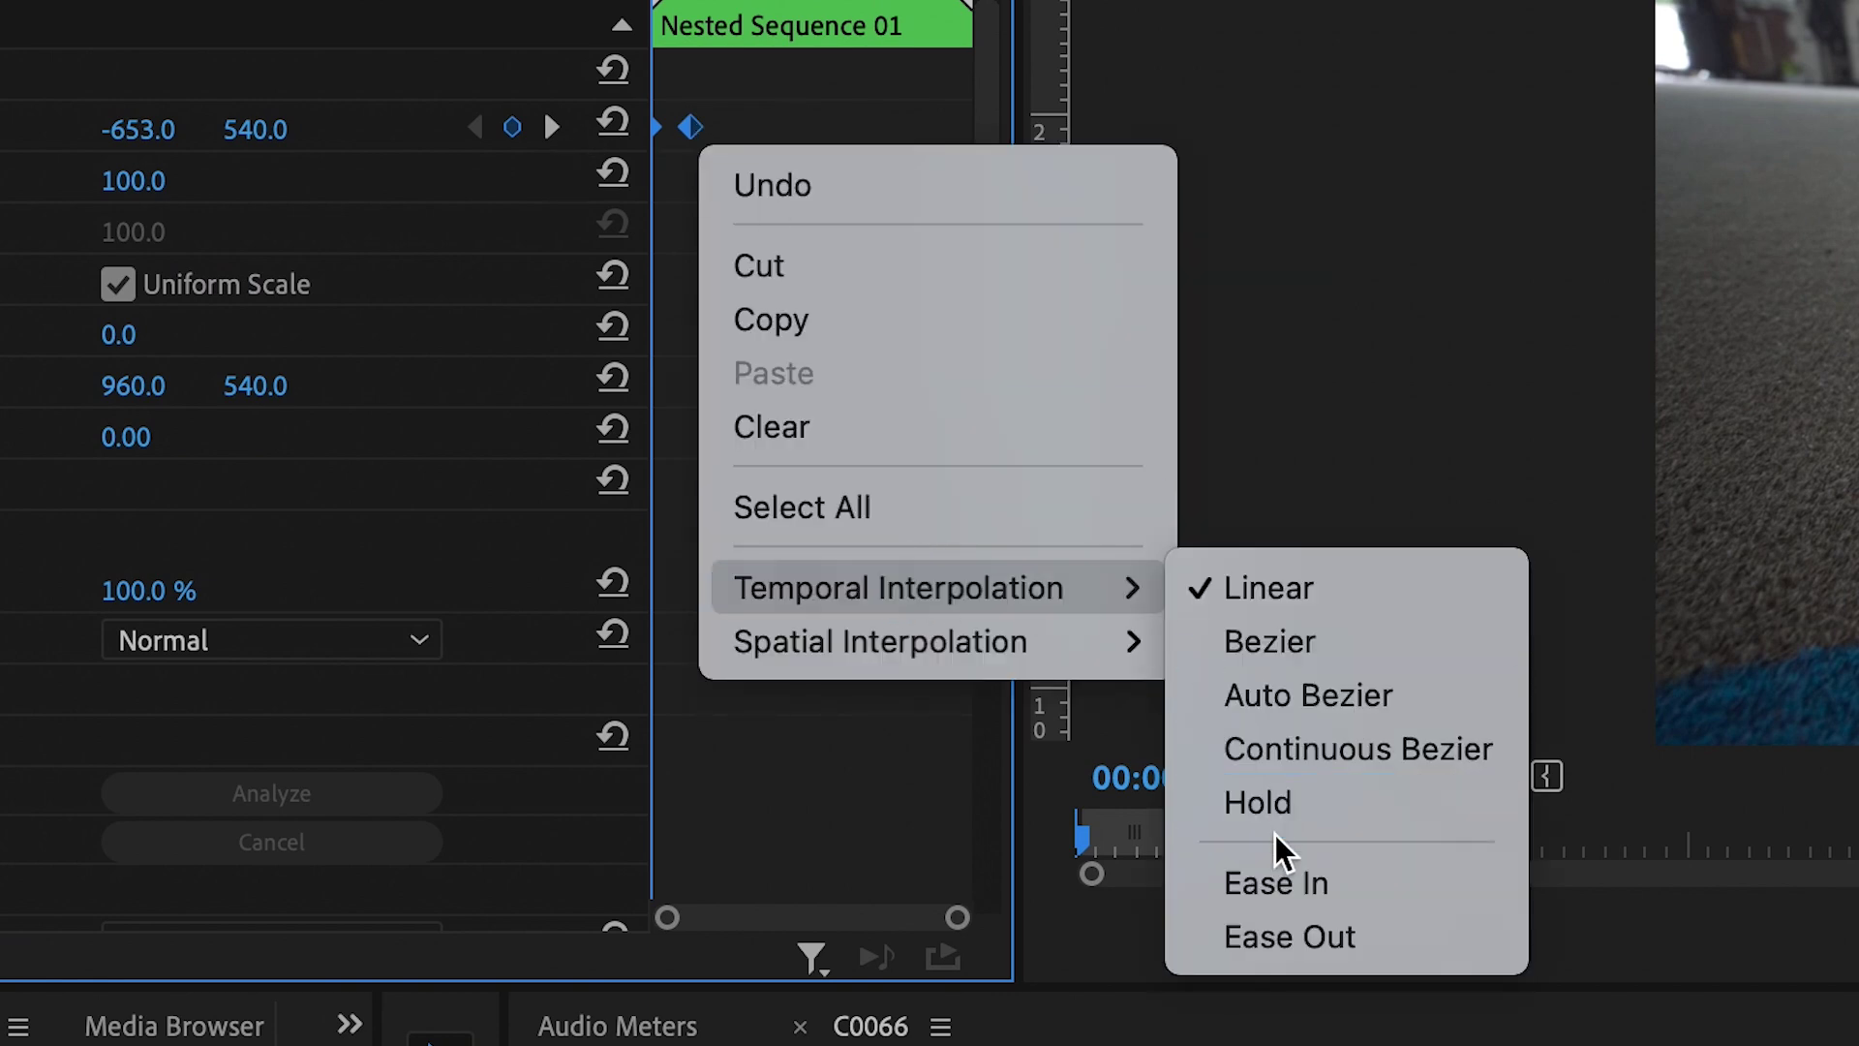
click(1270, 886)
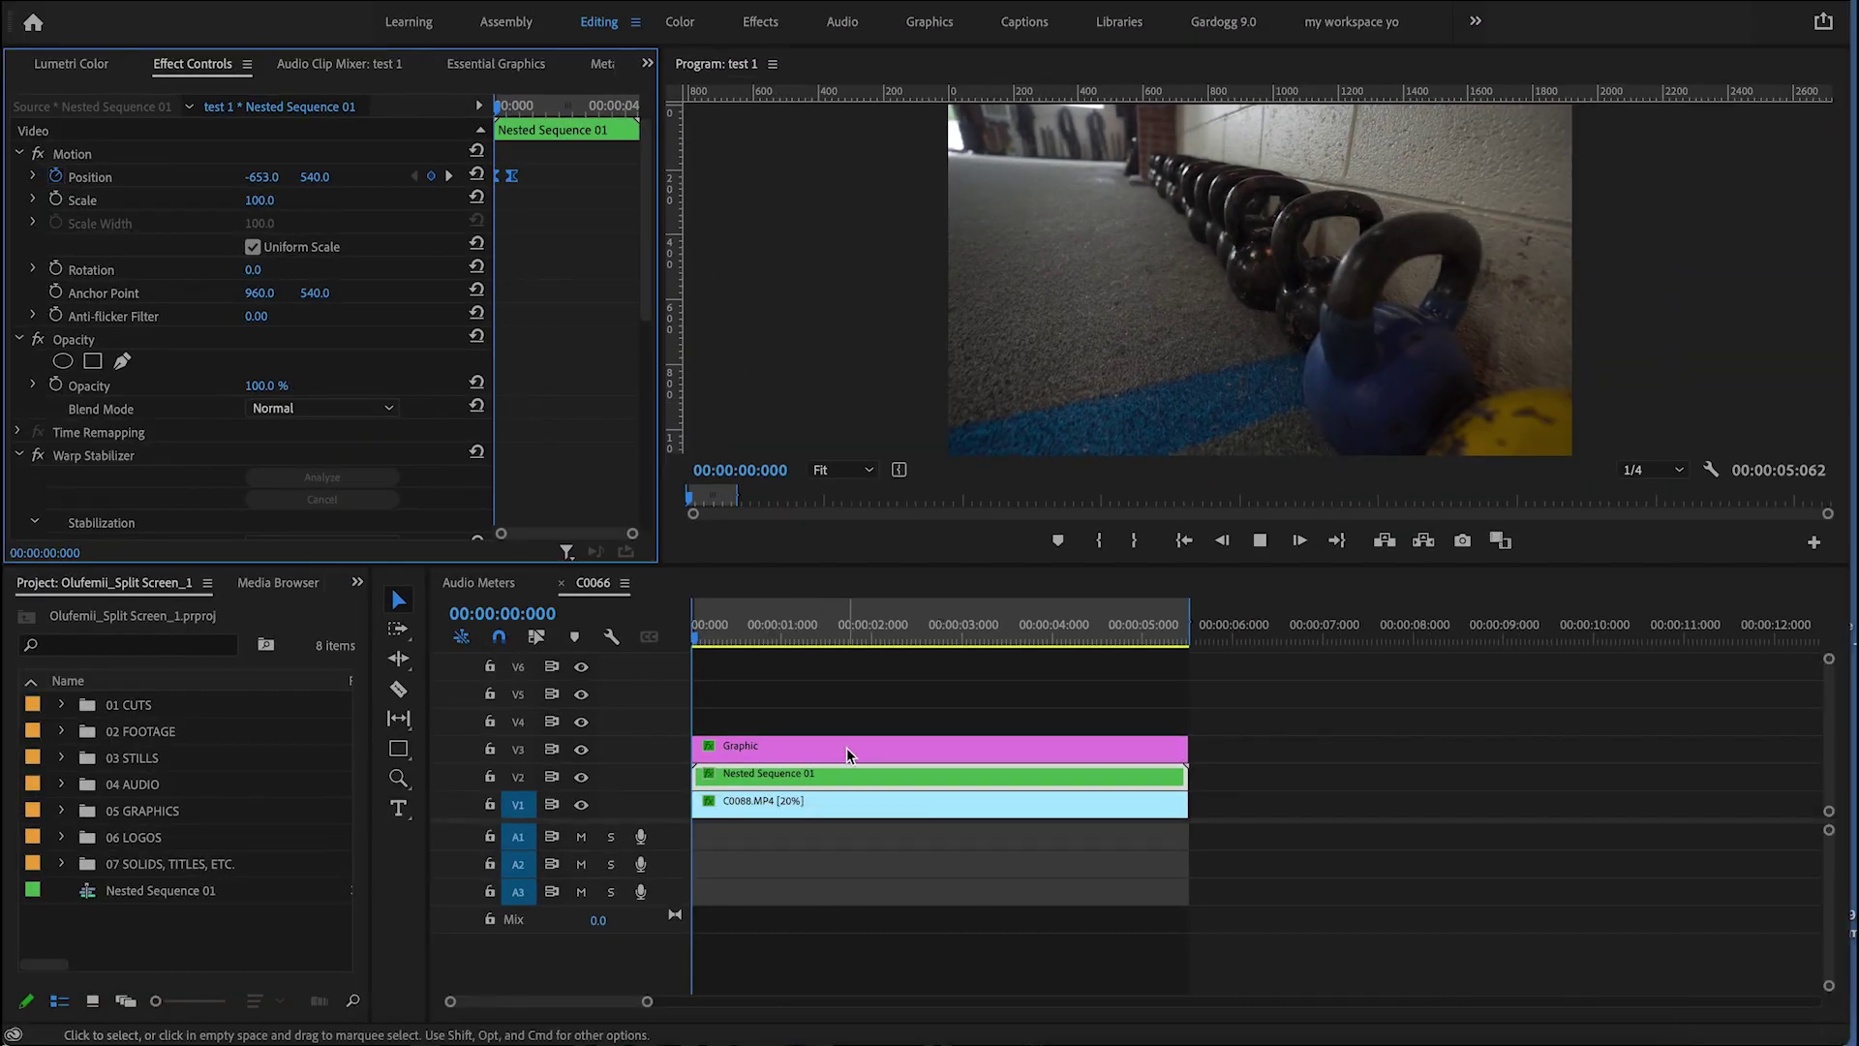
key(space)
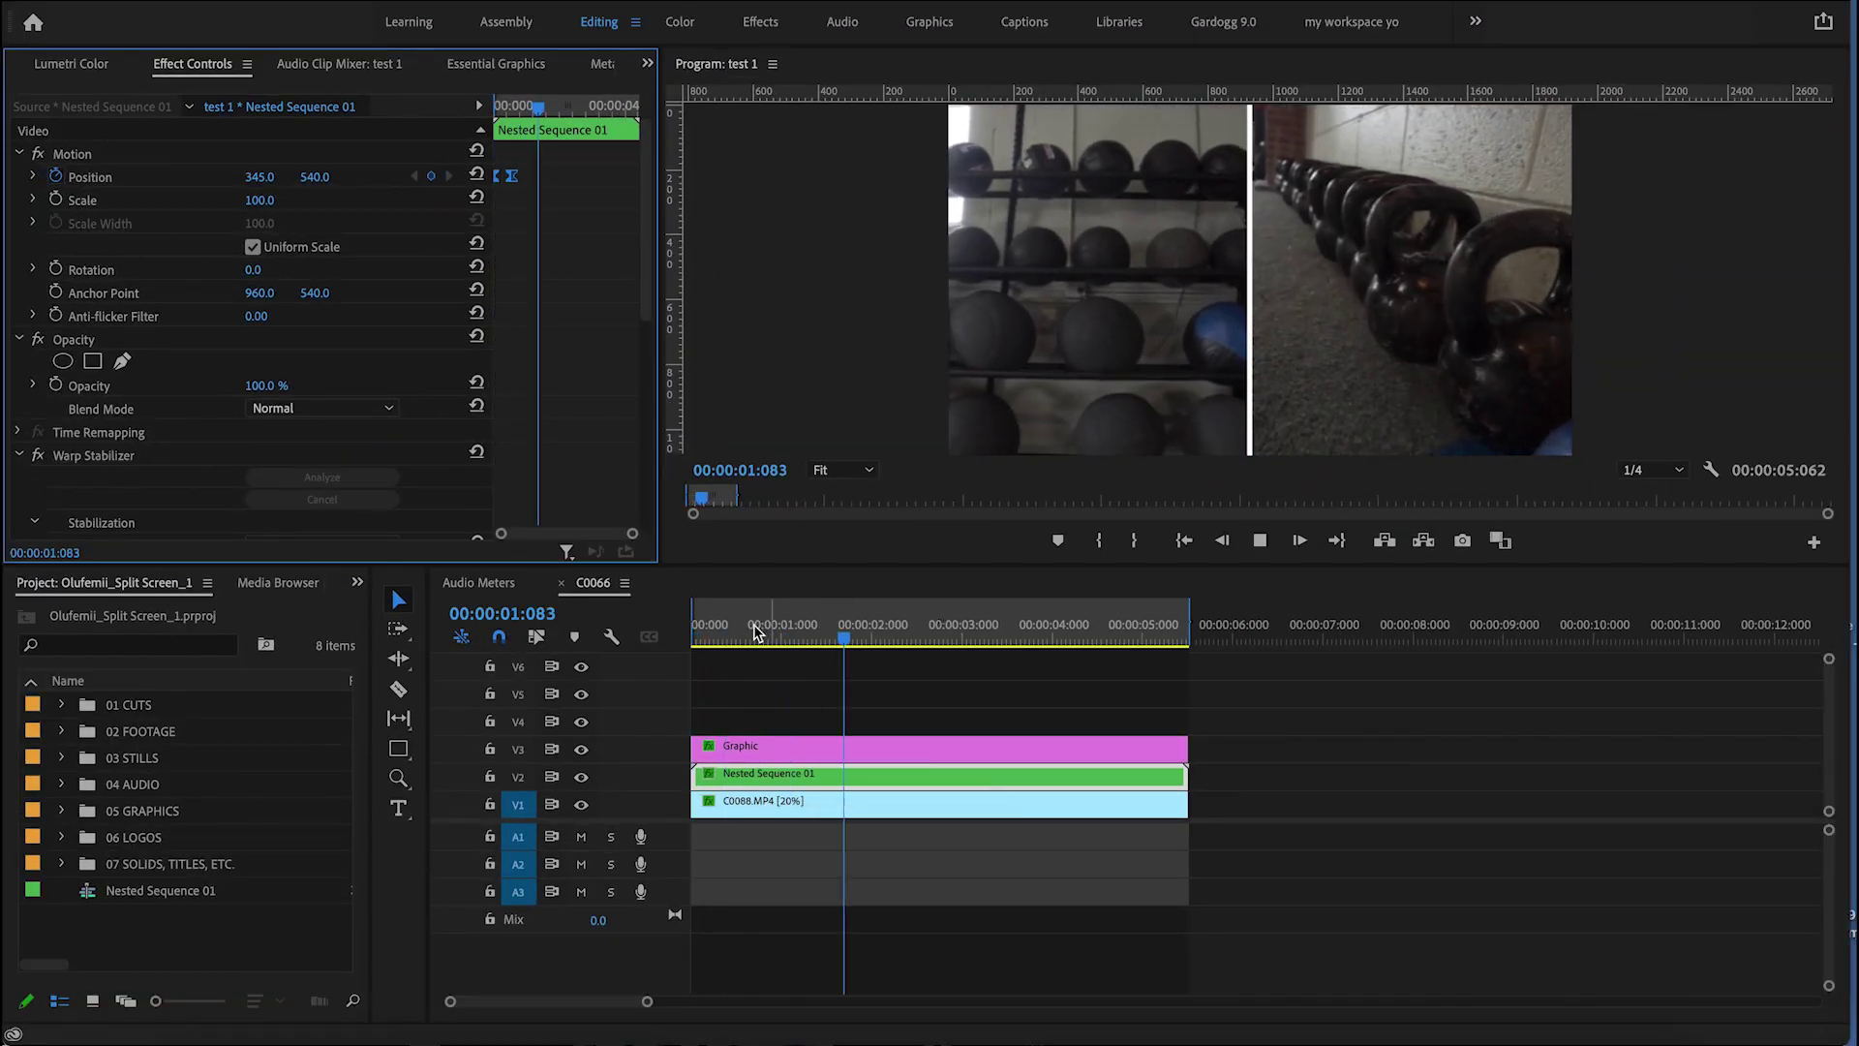
click(693, 631)
Step: Give the Graphic's Position keyframe Ease In interpolation and play the finished animation
click(736, 746)
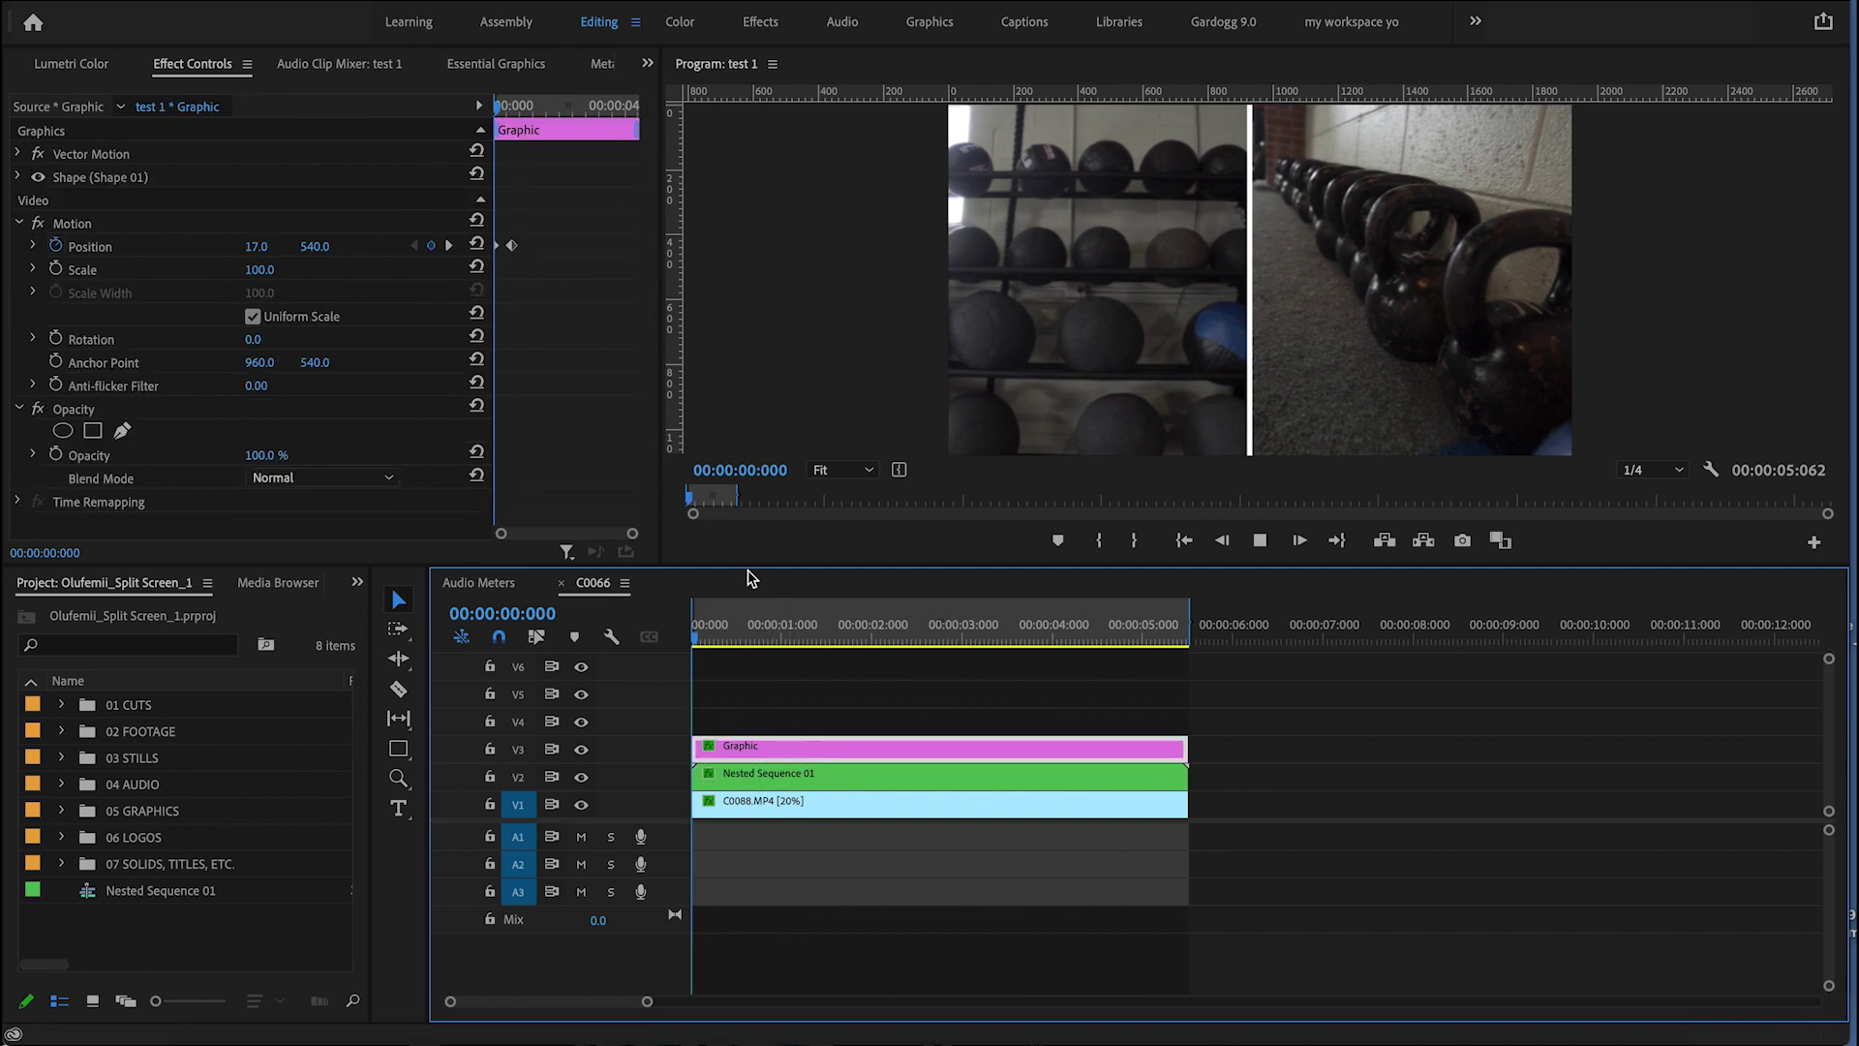
click(453, 279)
right_click(512, 245)
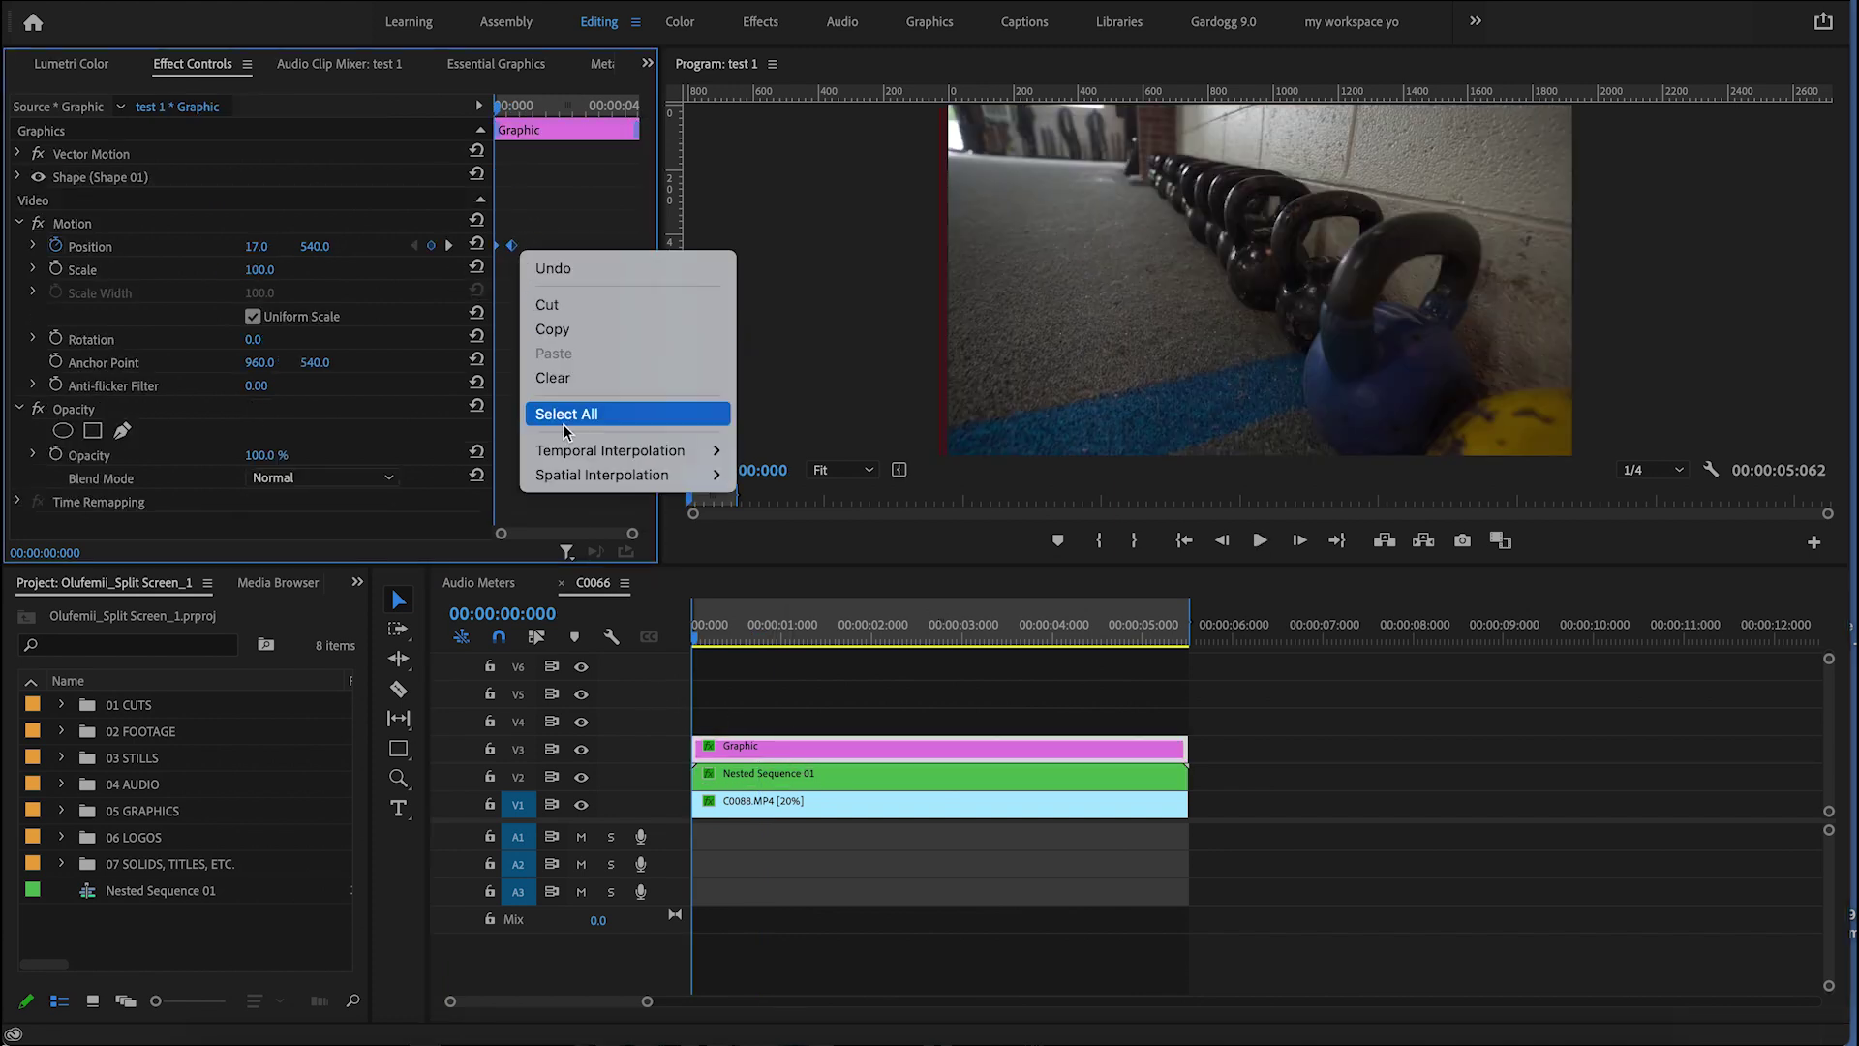
mouse_move(668, 450)
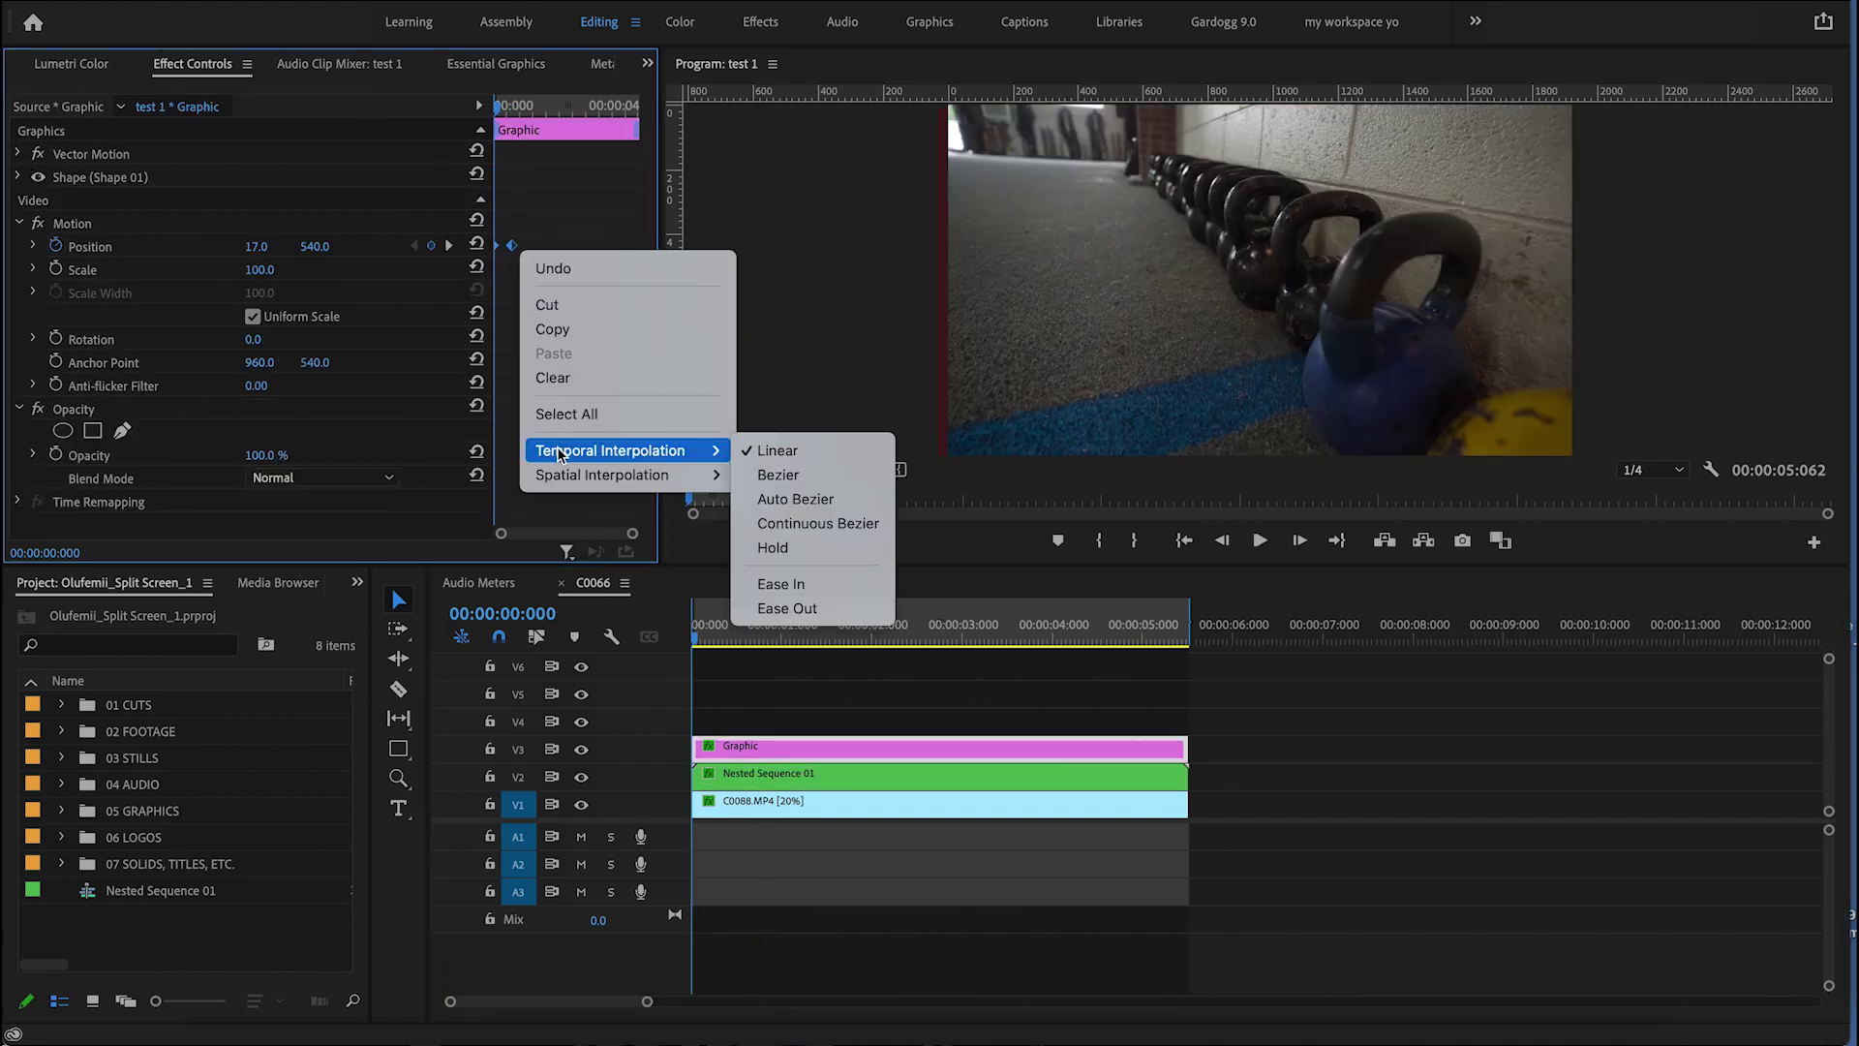
click(798, 585)
click(771, 734)
key(space)
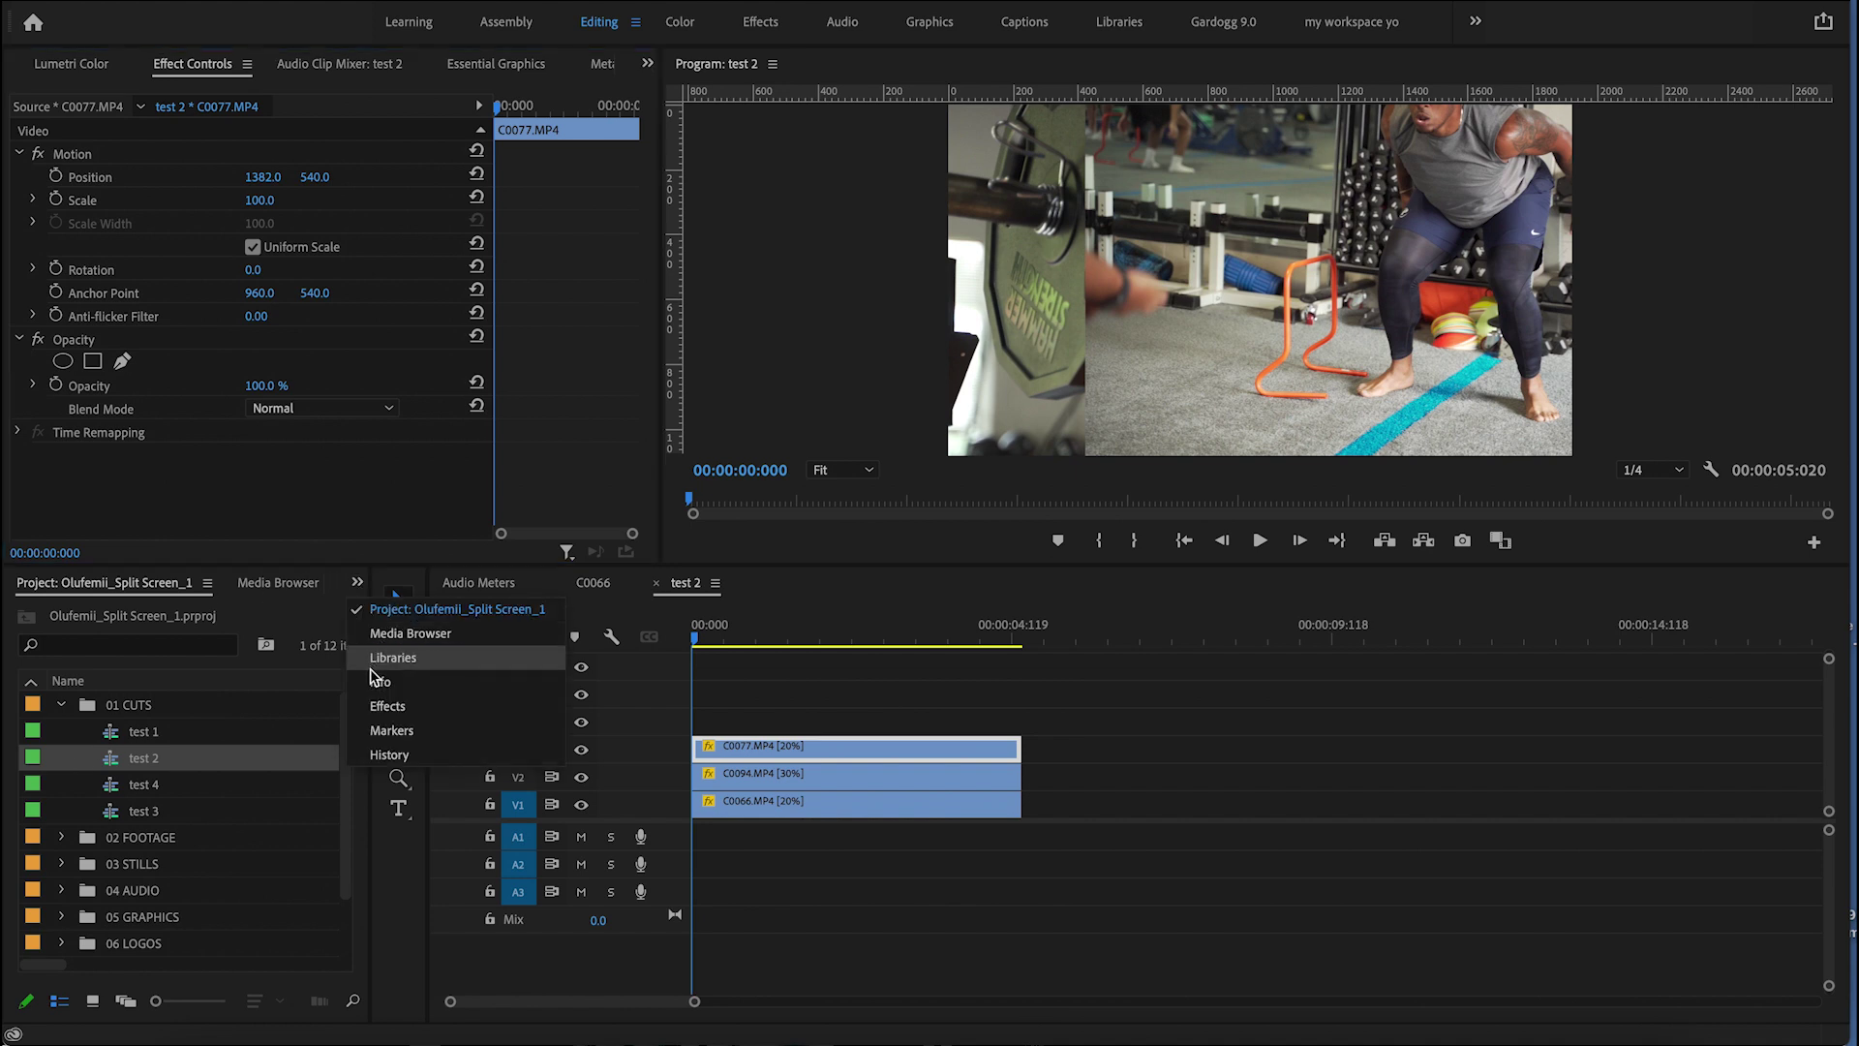
Step: Apply the Crop effect to clips C0077, C0094 and C0066
click(385, 707)
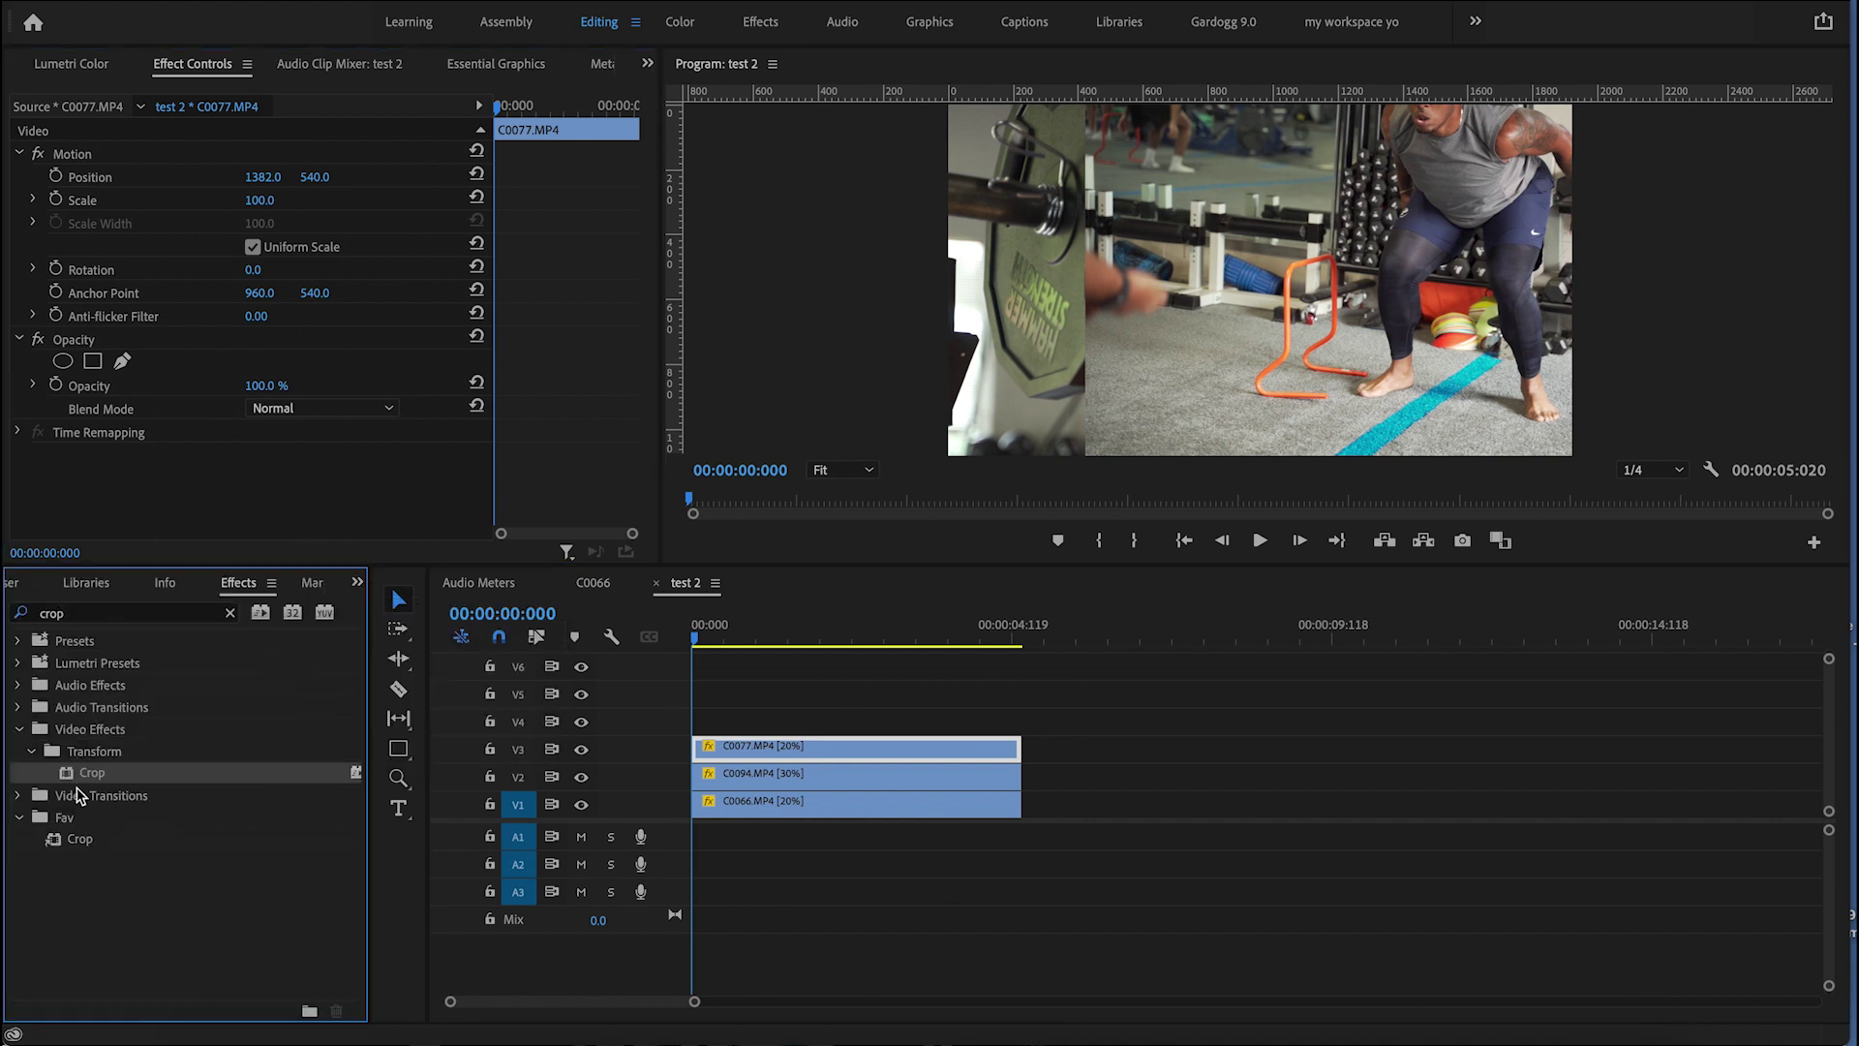
drag(82, 772, 803, 747)
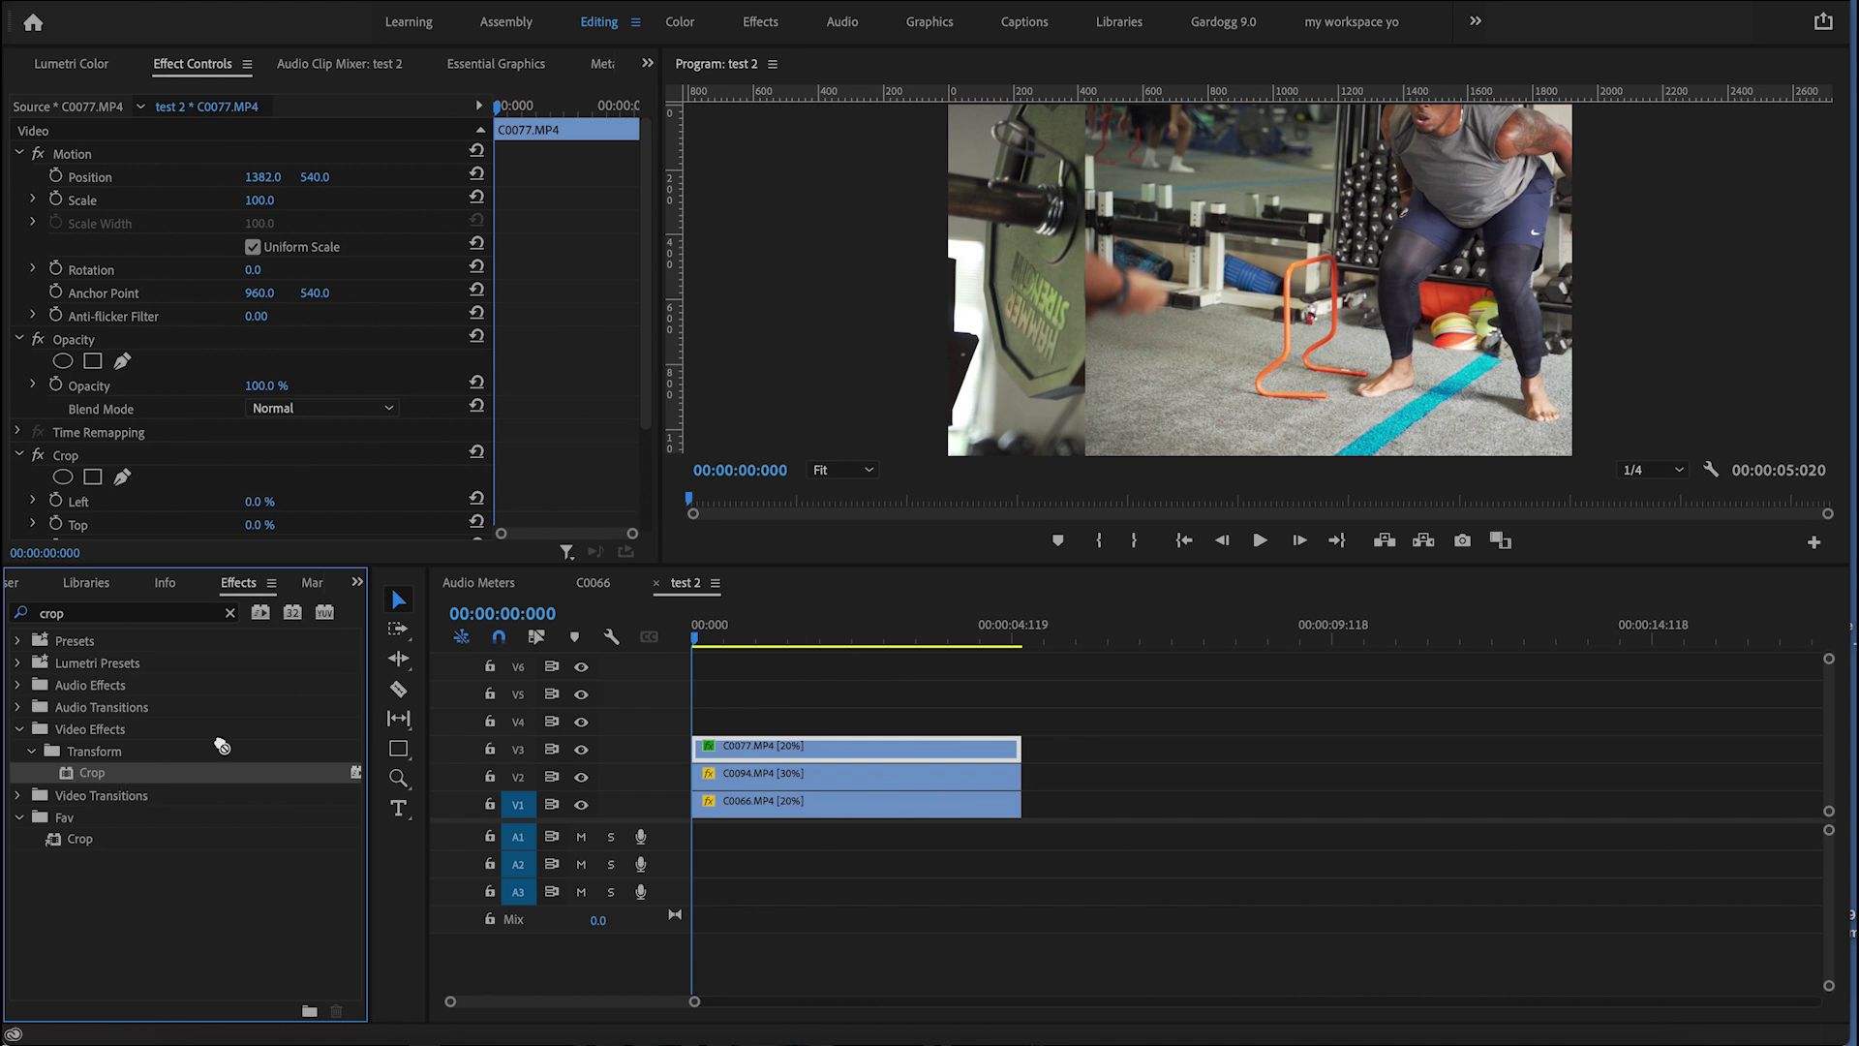
drag(222, 746, 739, 771)
drag(347, 751, 765, 773)
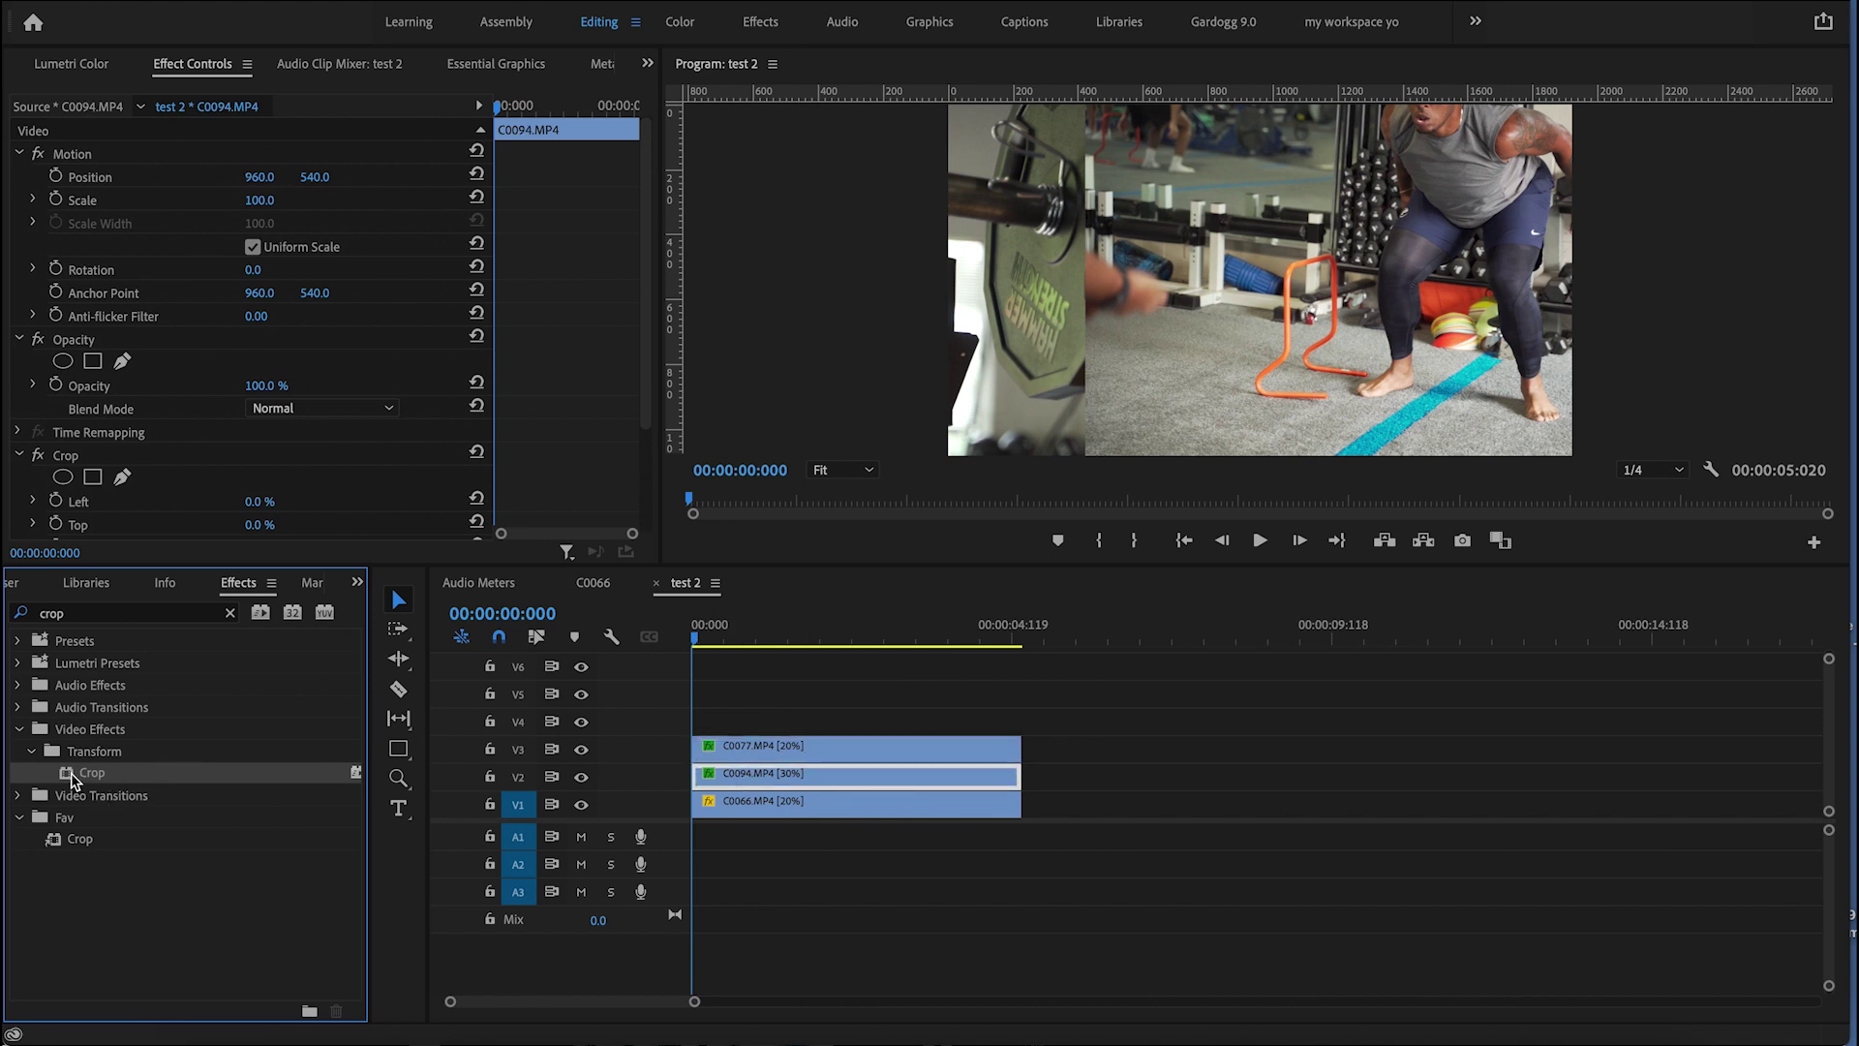
drag(74, 781, 771, 801)
Step: Crop the top clip C0077 26% from the left
click(794, 747)
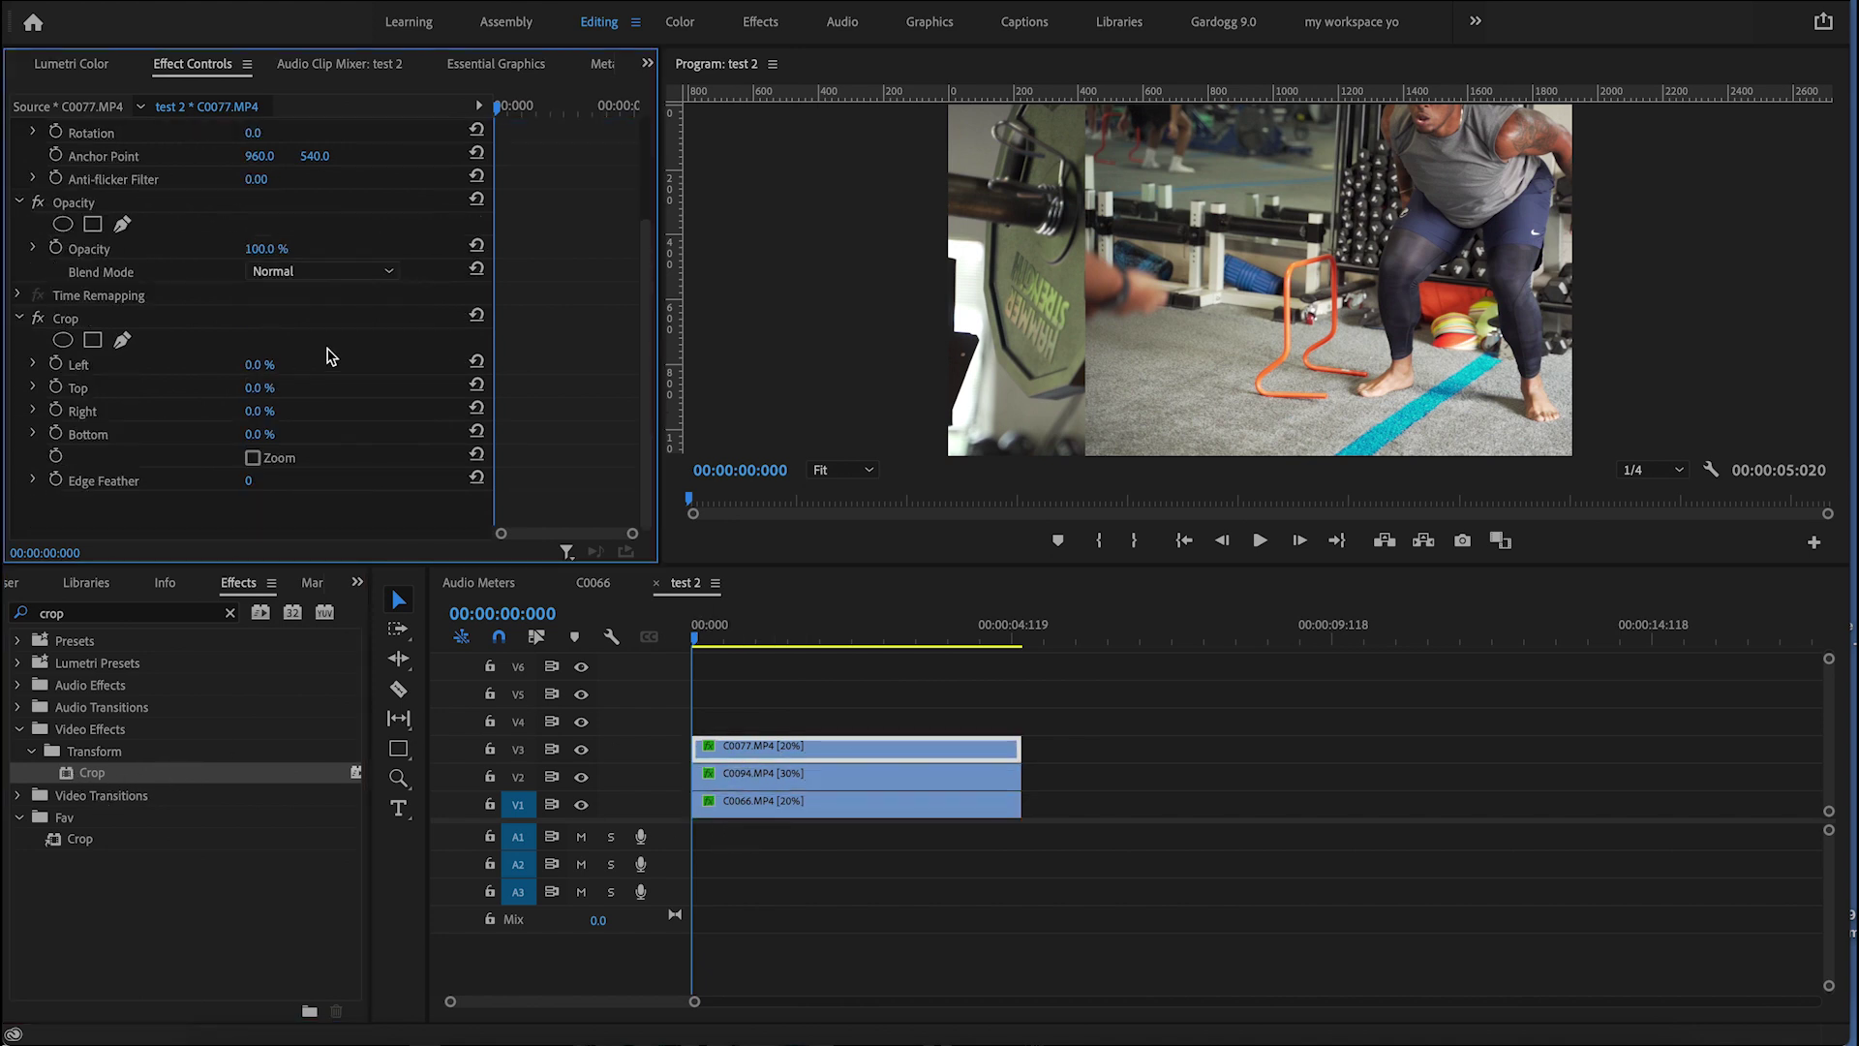
mouse_move(271, 365)
mouse_down()
mouse_move(311, 365)
mouse_move(297, 365)
mouse_up()
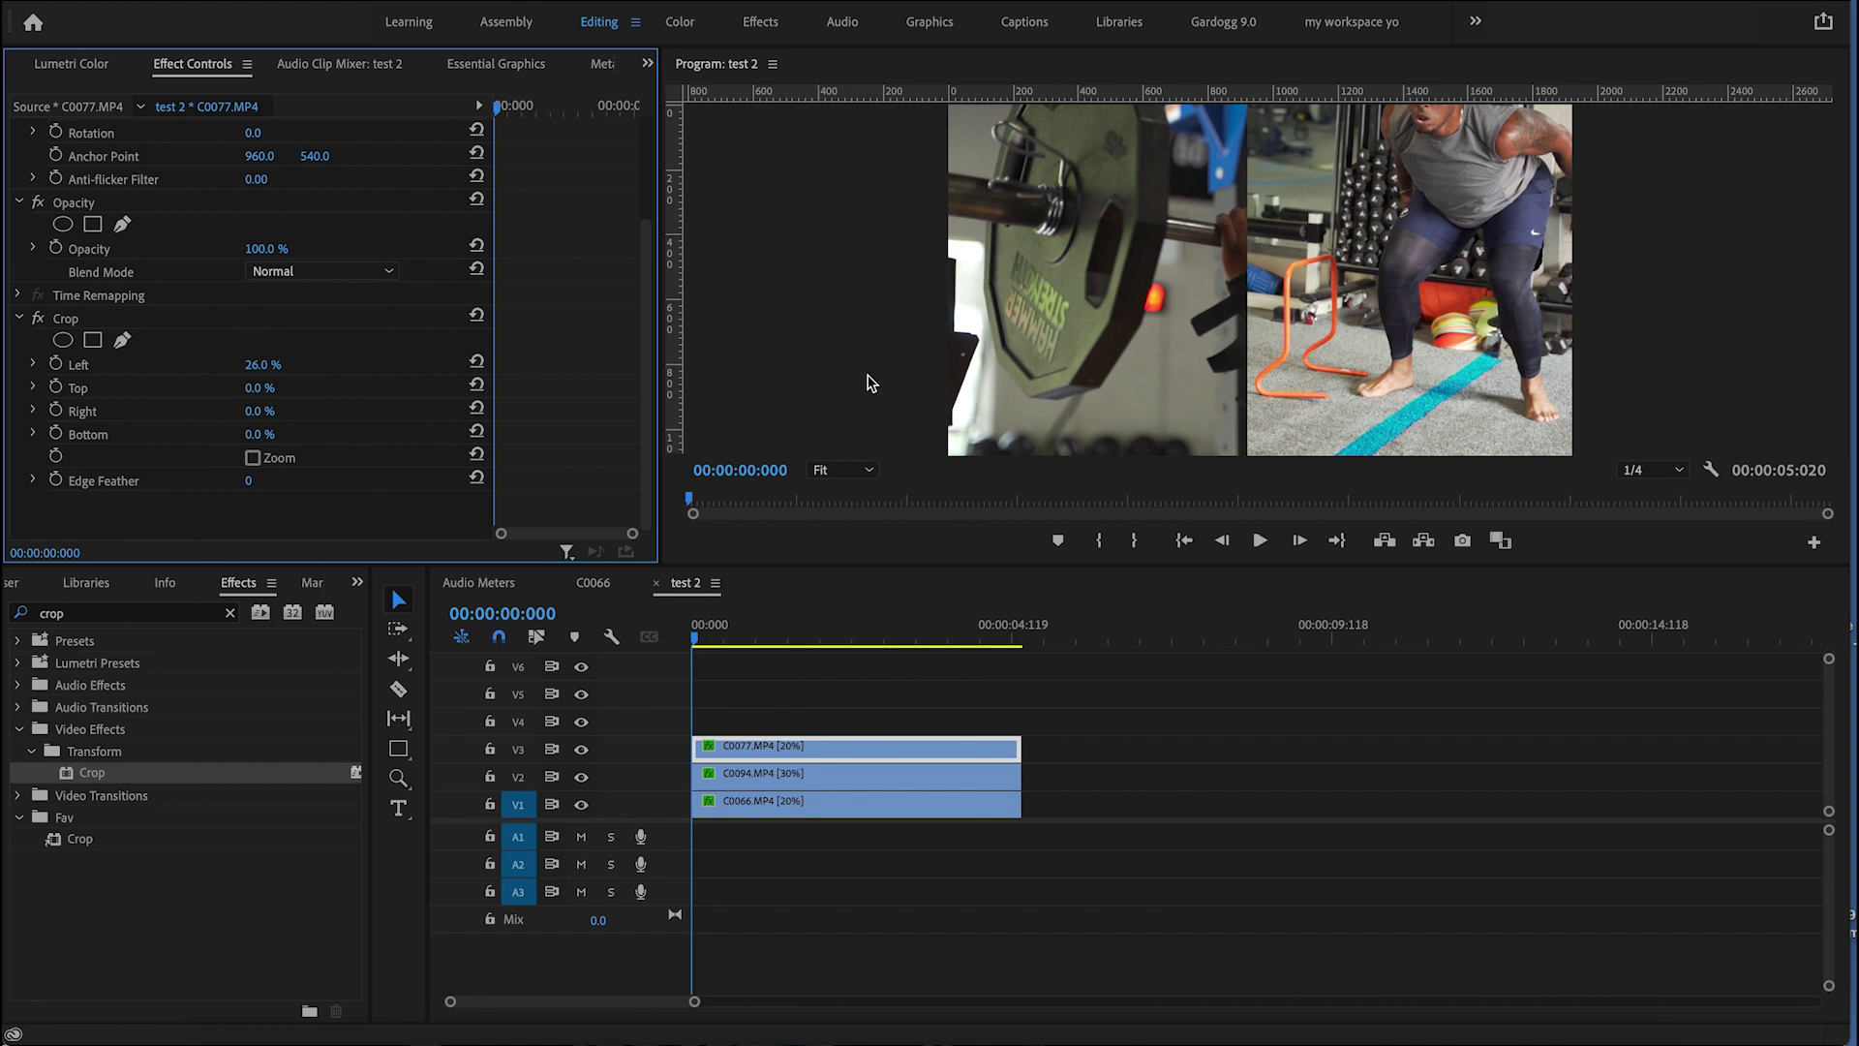
click(723, 775)
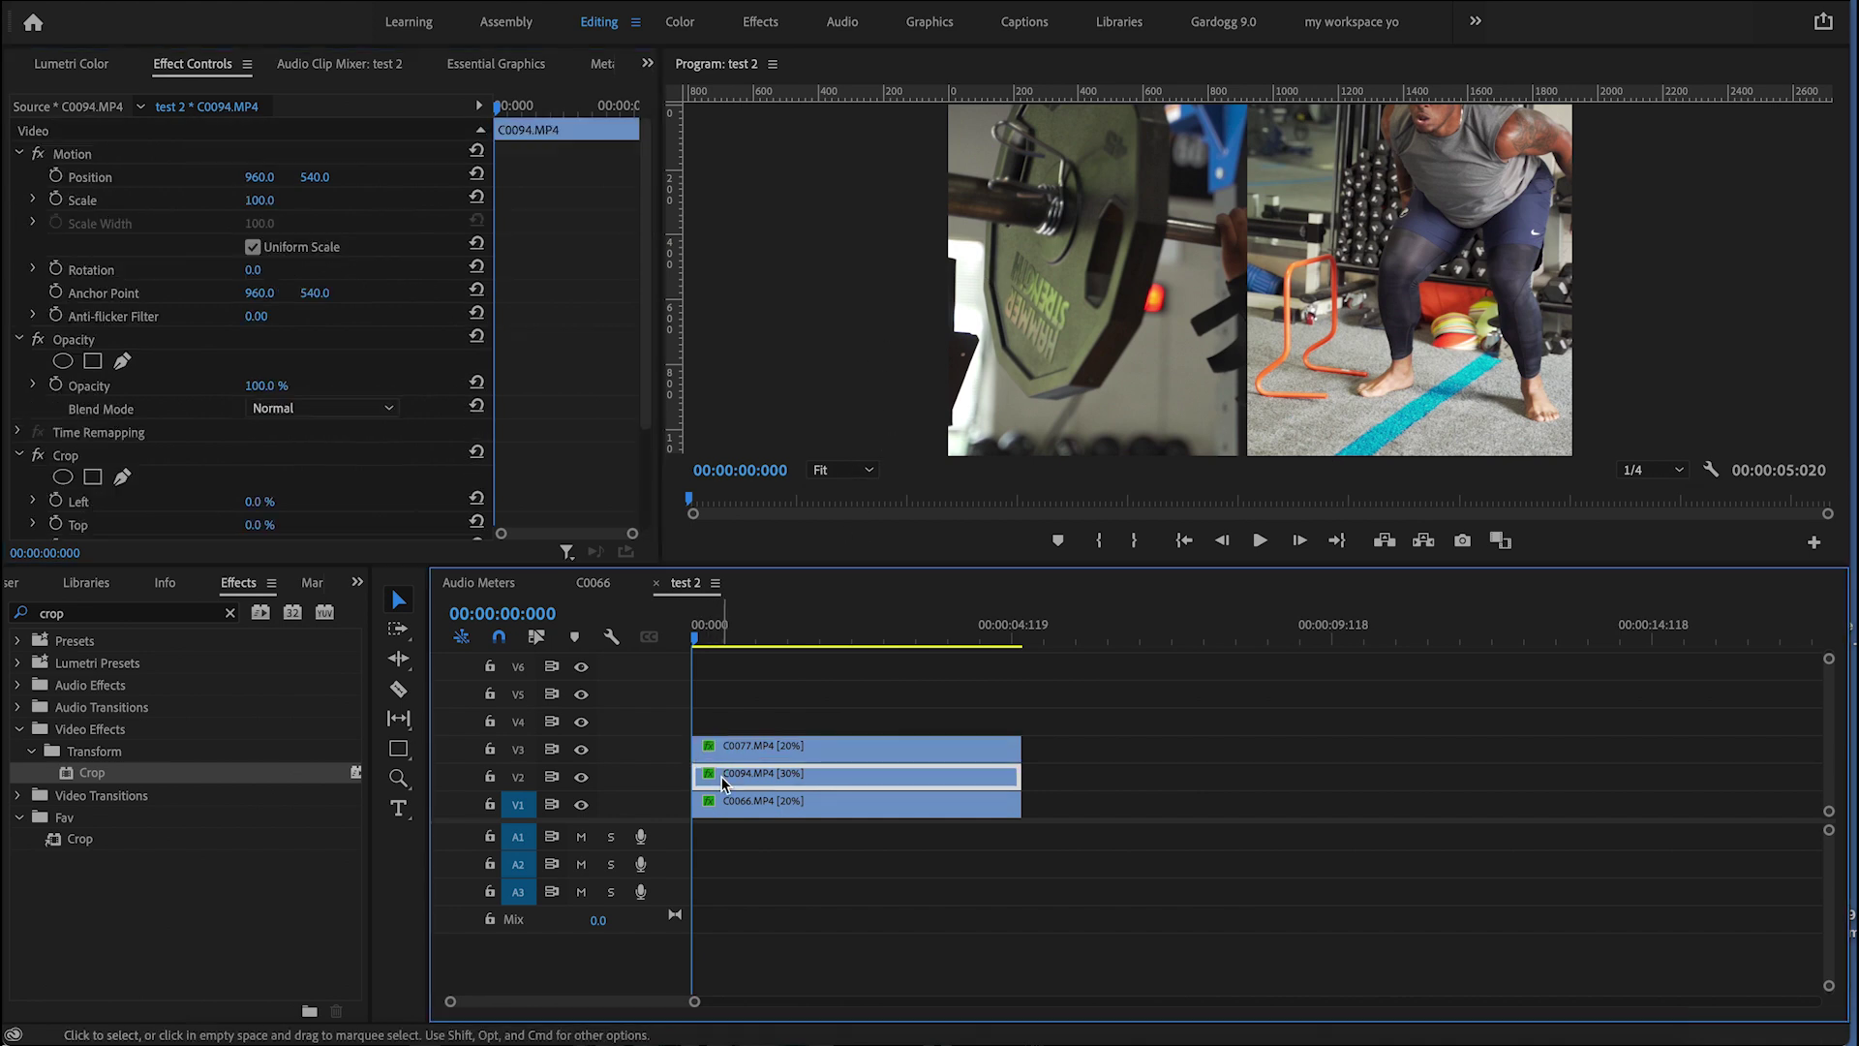
Step: Place C0094 at scale 56 (422, 792) and C0066 at scale 78 (591, 122)
drag(274, 180, 169, 251)
drag(270, 172, 422, 180)
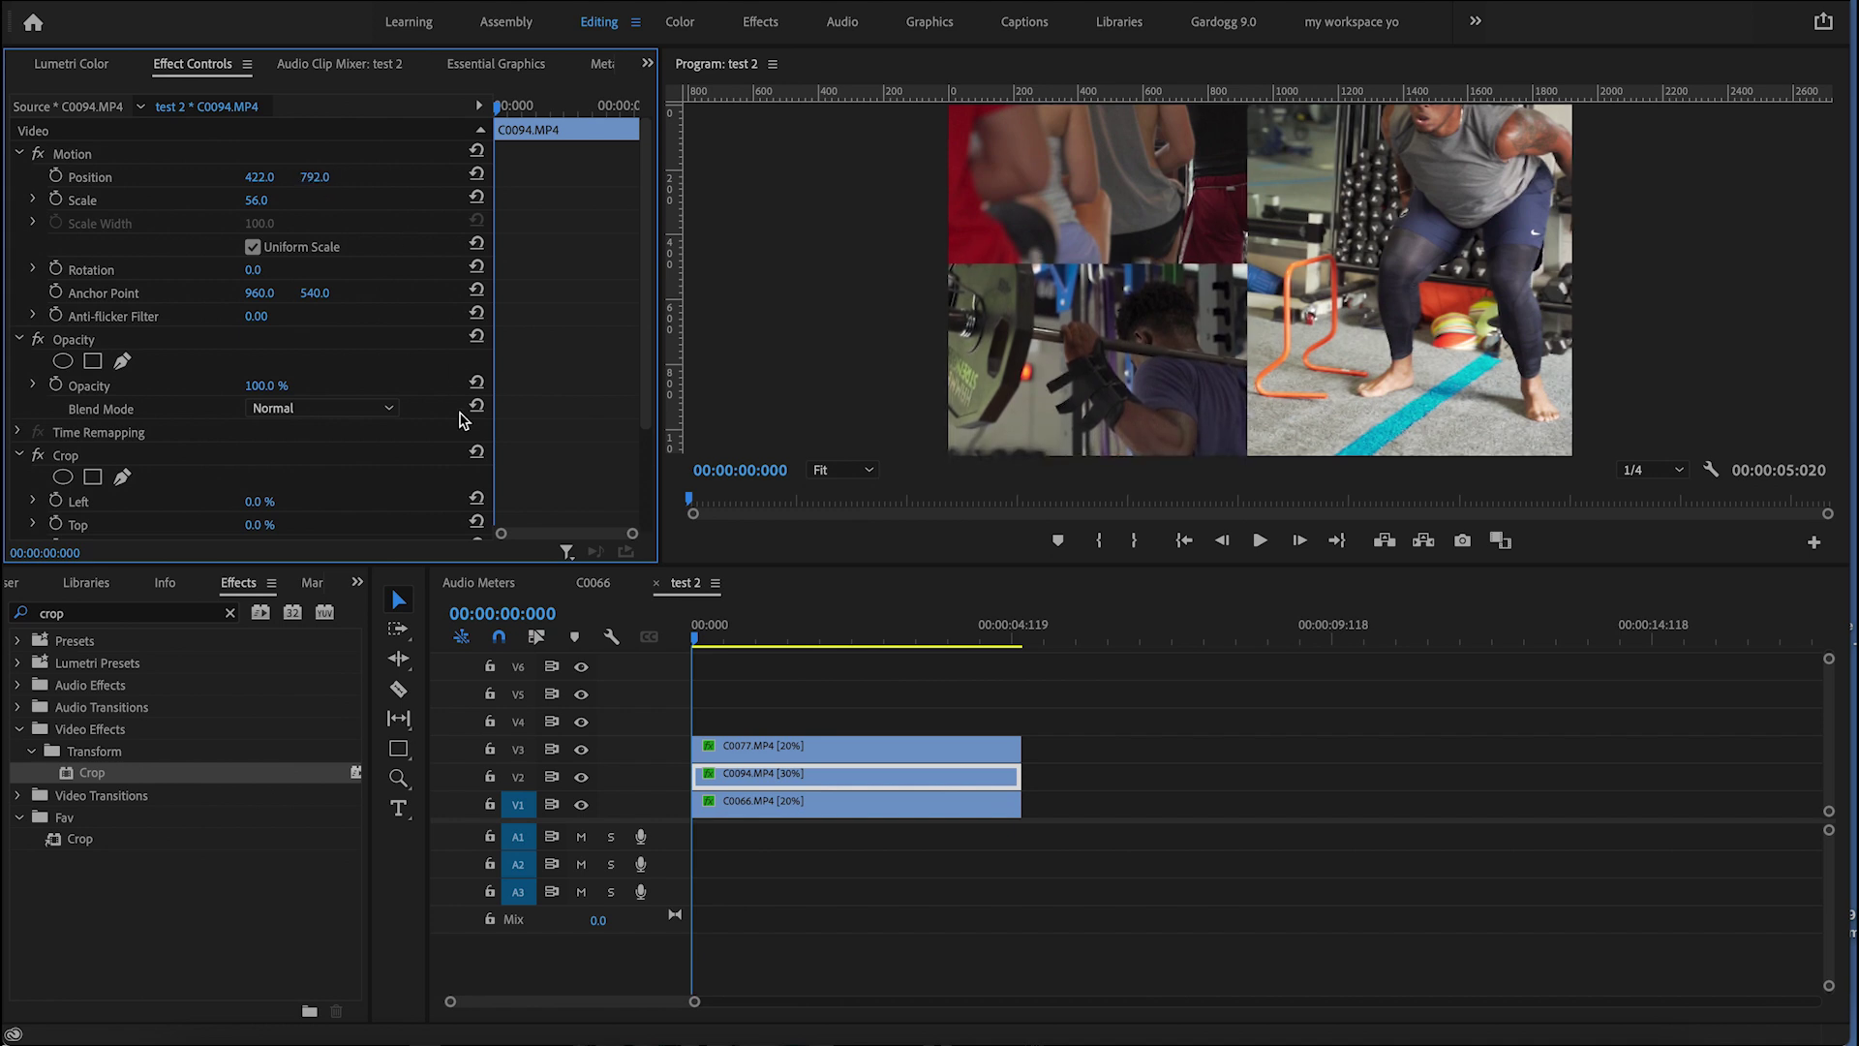
click(760, 801)
drag(314, 177, 125, 177)
mouse_move(276, 200)
mouse_down()
mouse_move(254, 177)
mouse_move(107, 177)
mouse_move(271, 178)
mouse_up()
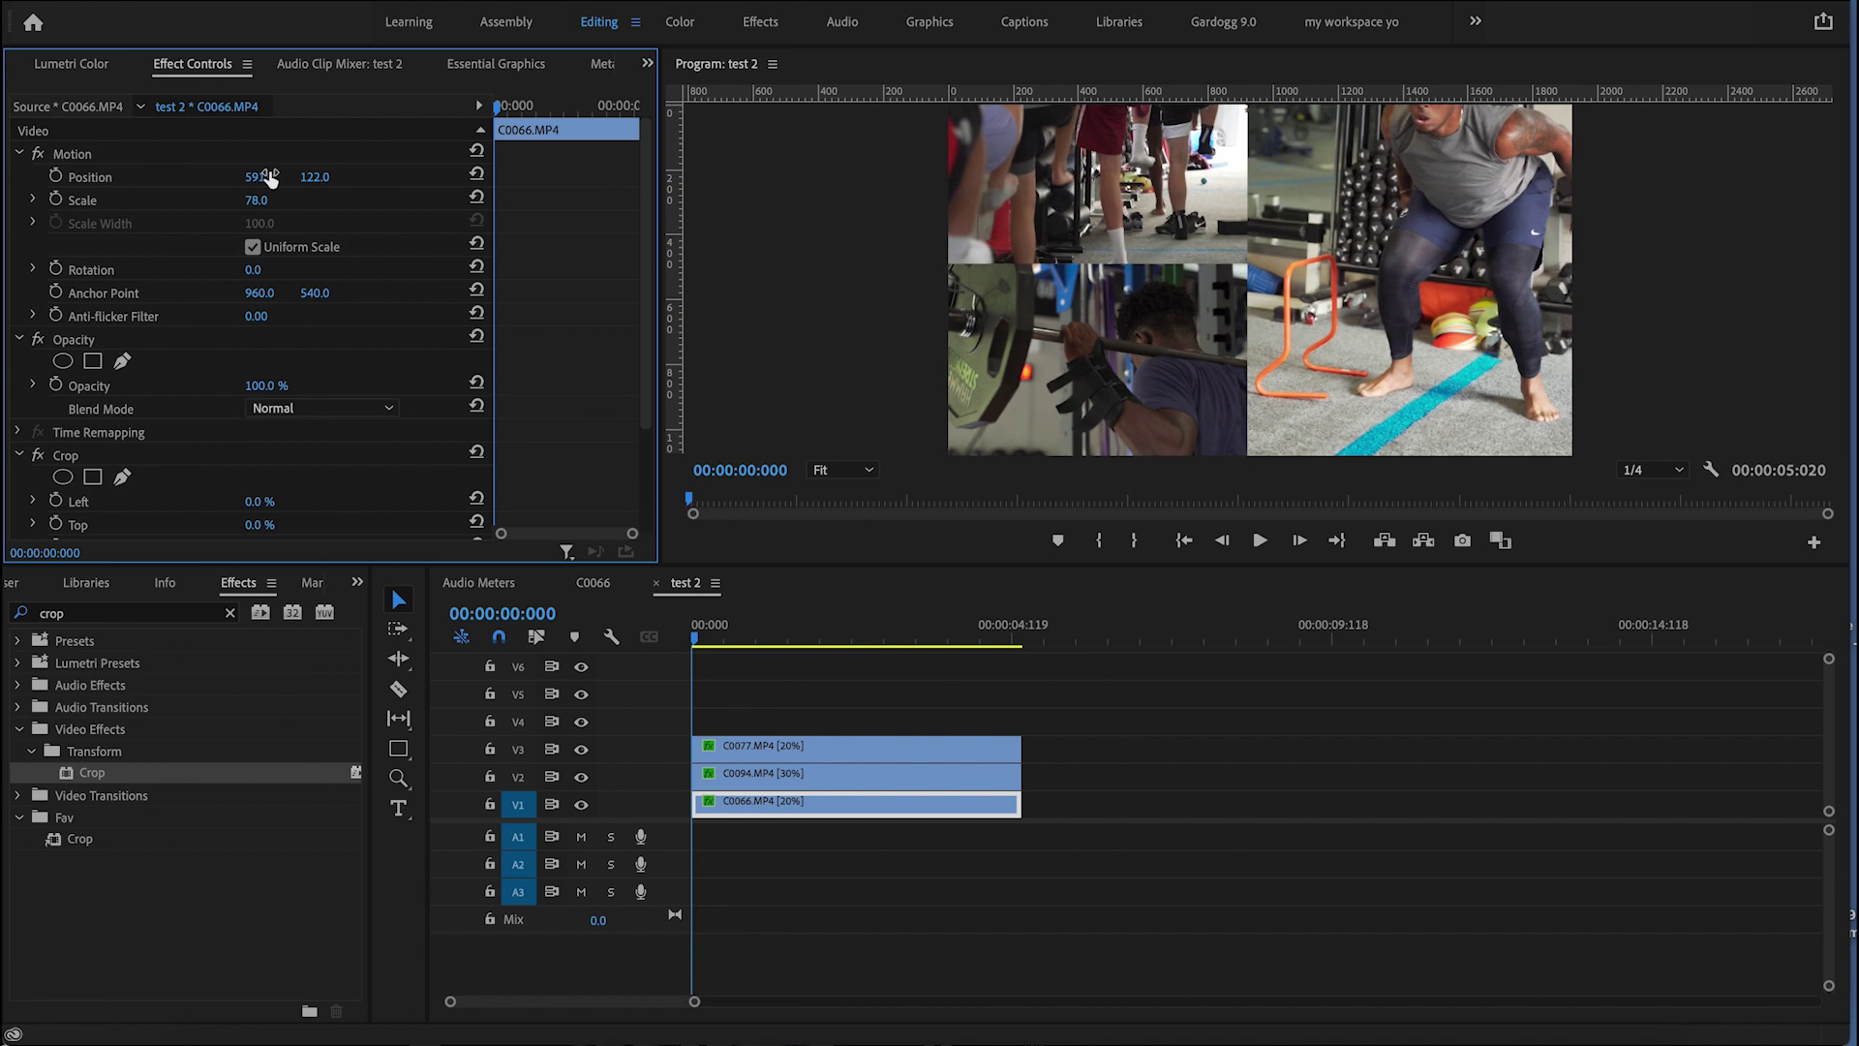
Step: Preview the three-way split and return to the sequence start
click(868, 665)
key(space)
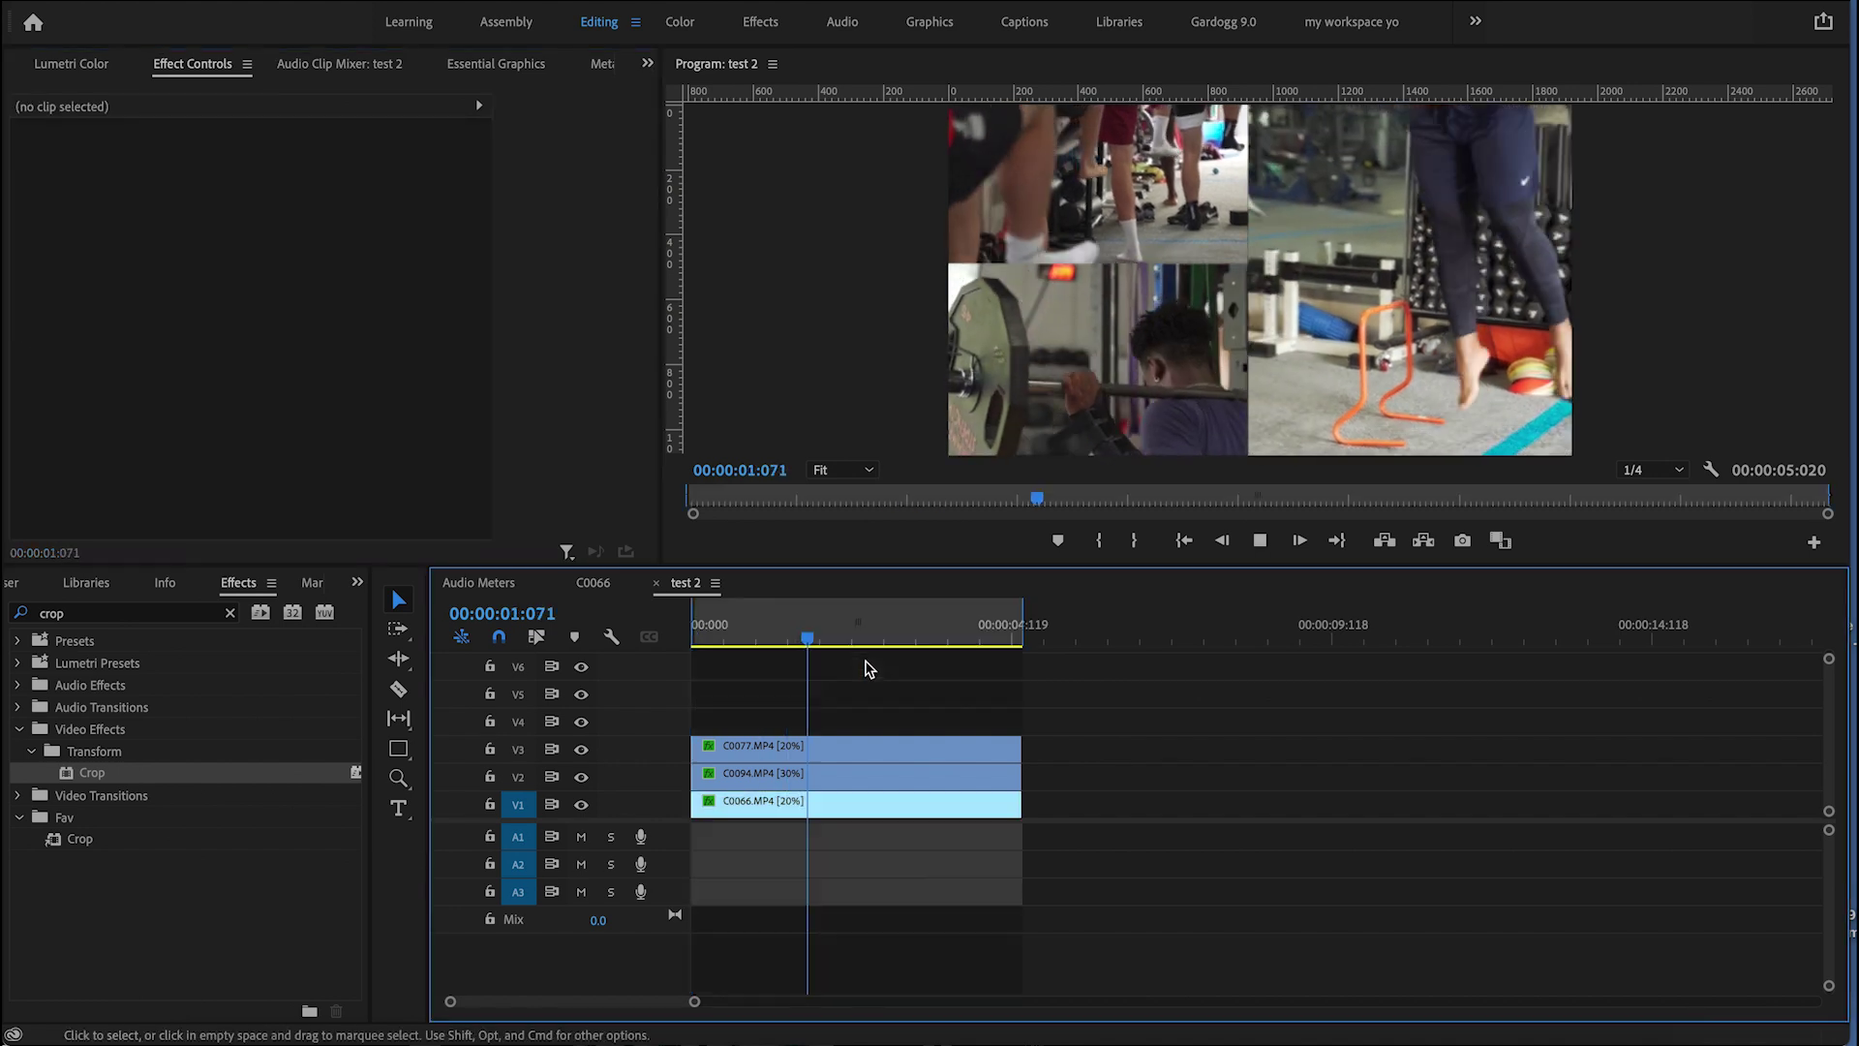
key(space)
key(Home)
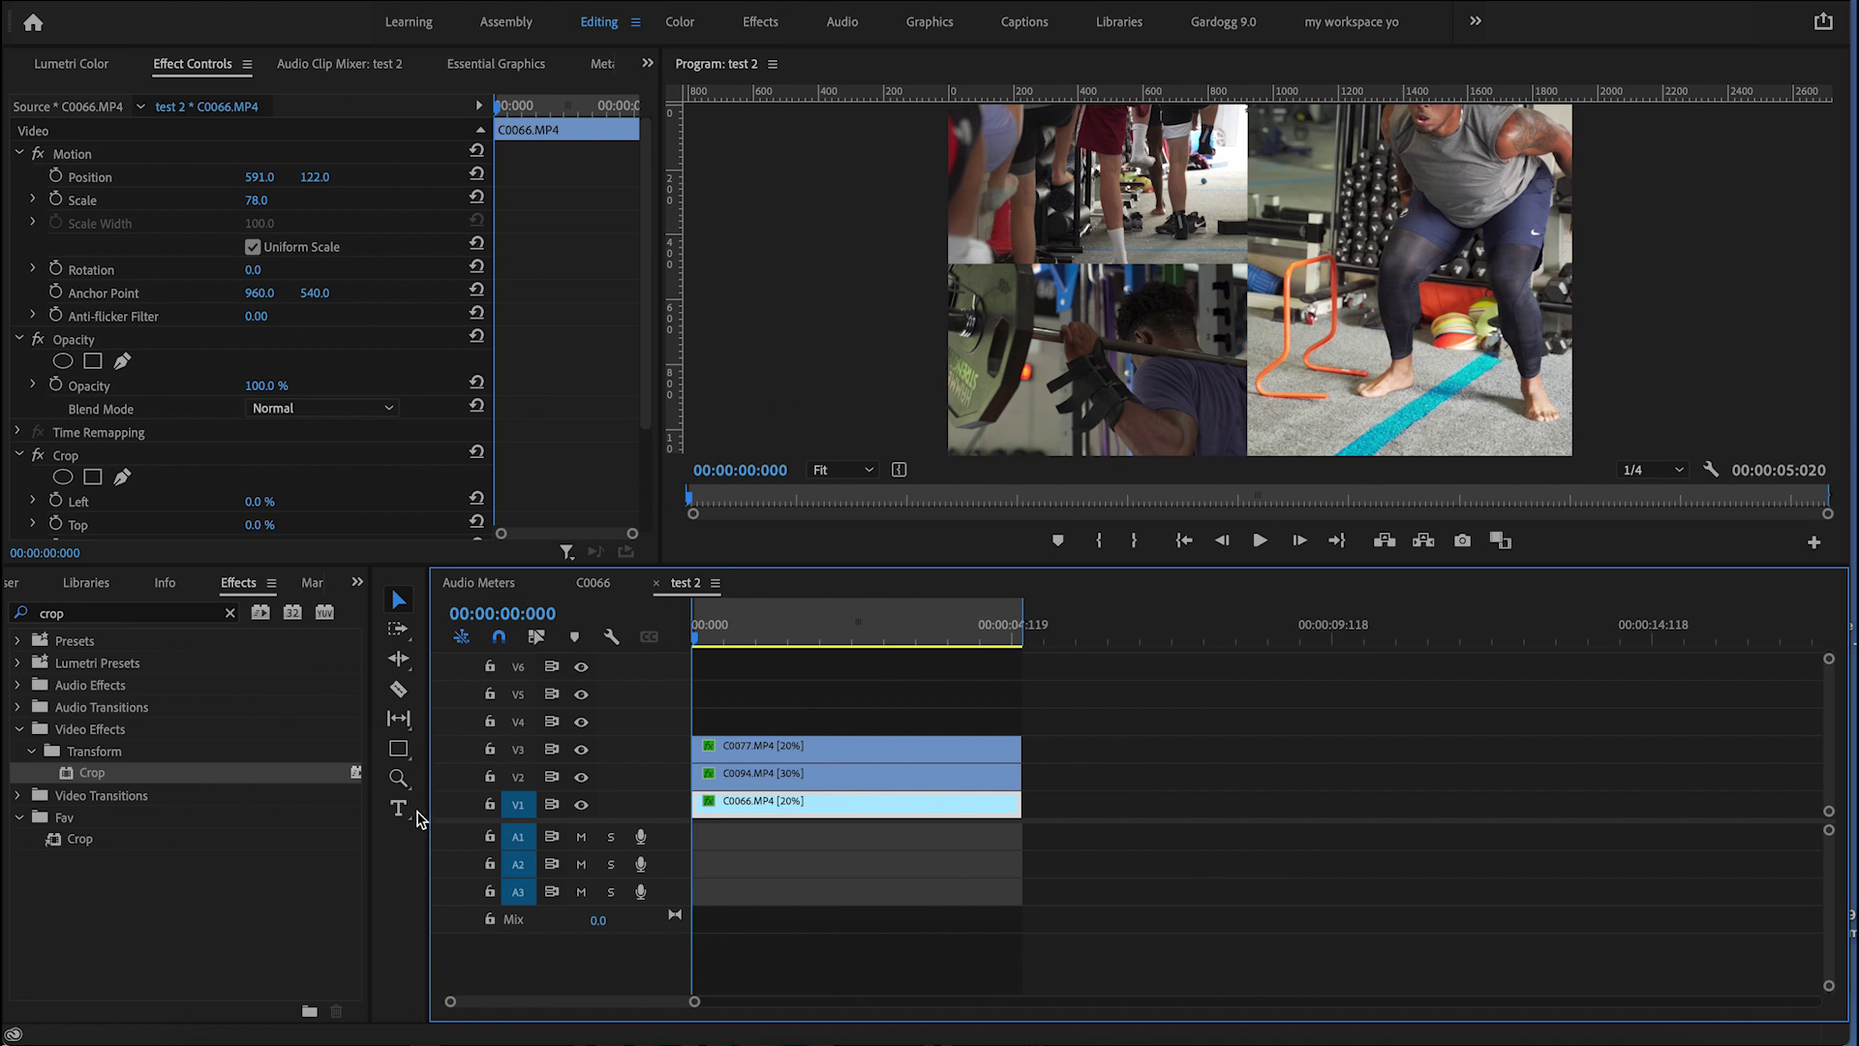
Step: Draw thin white vertical and horizontal rectangle dividers between the panels, then preview
click(397, 750)
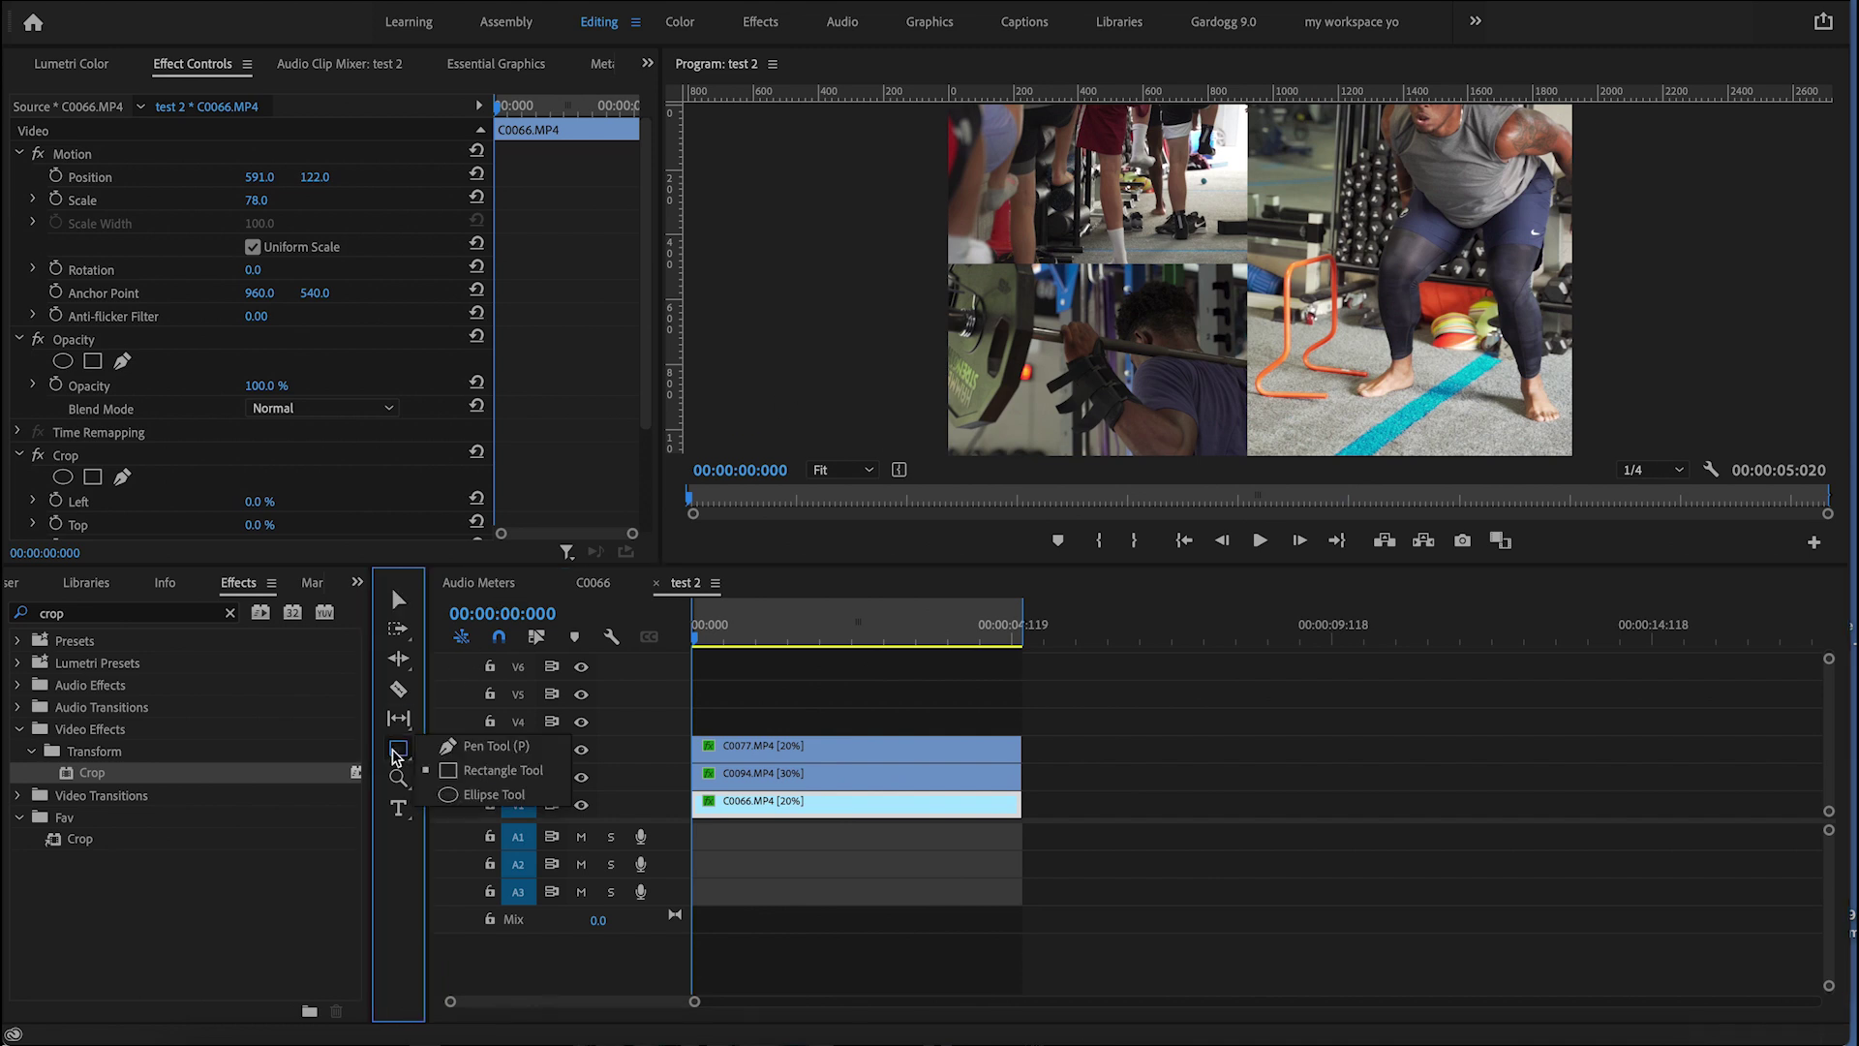
click(465, 771)
drag(1243, 155, 1251, 447)
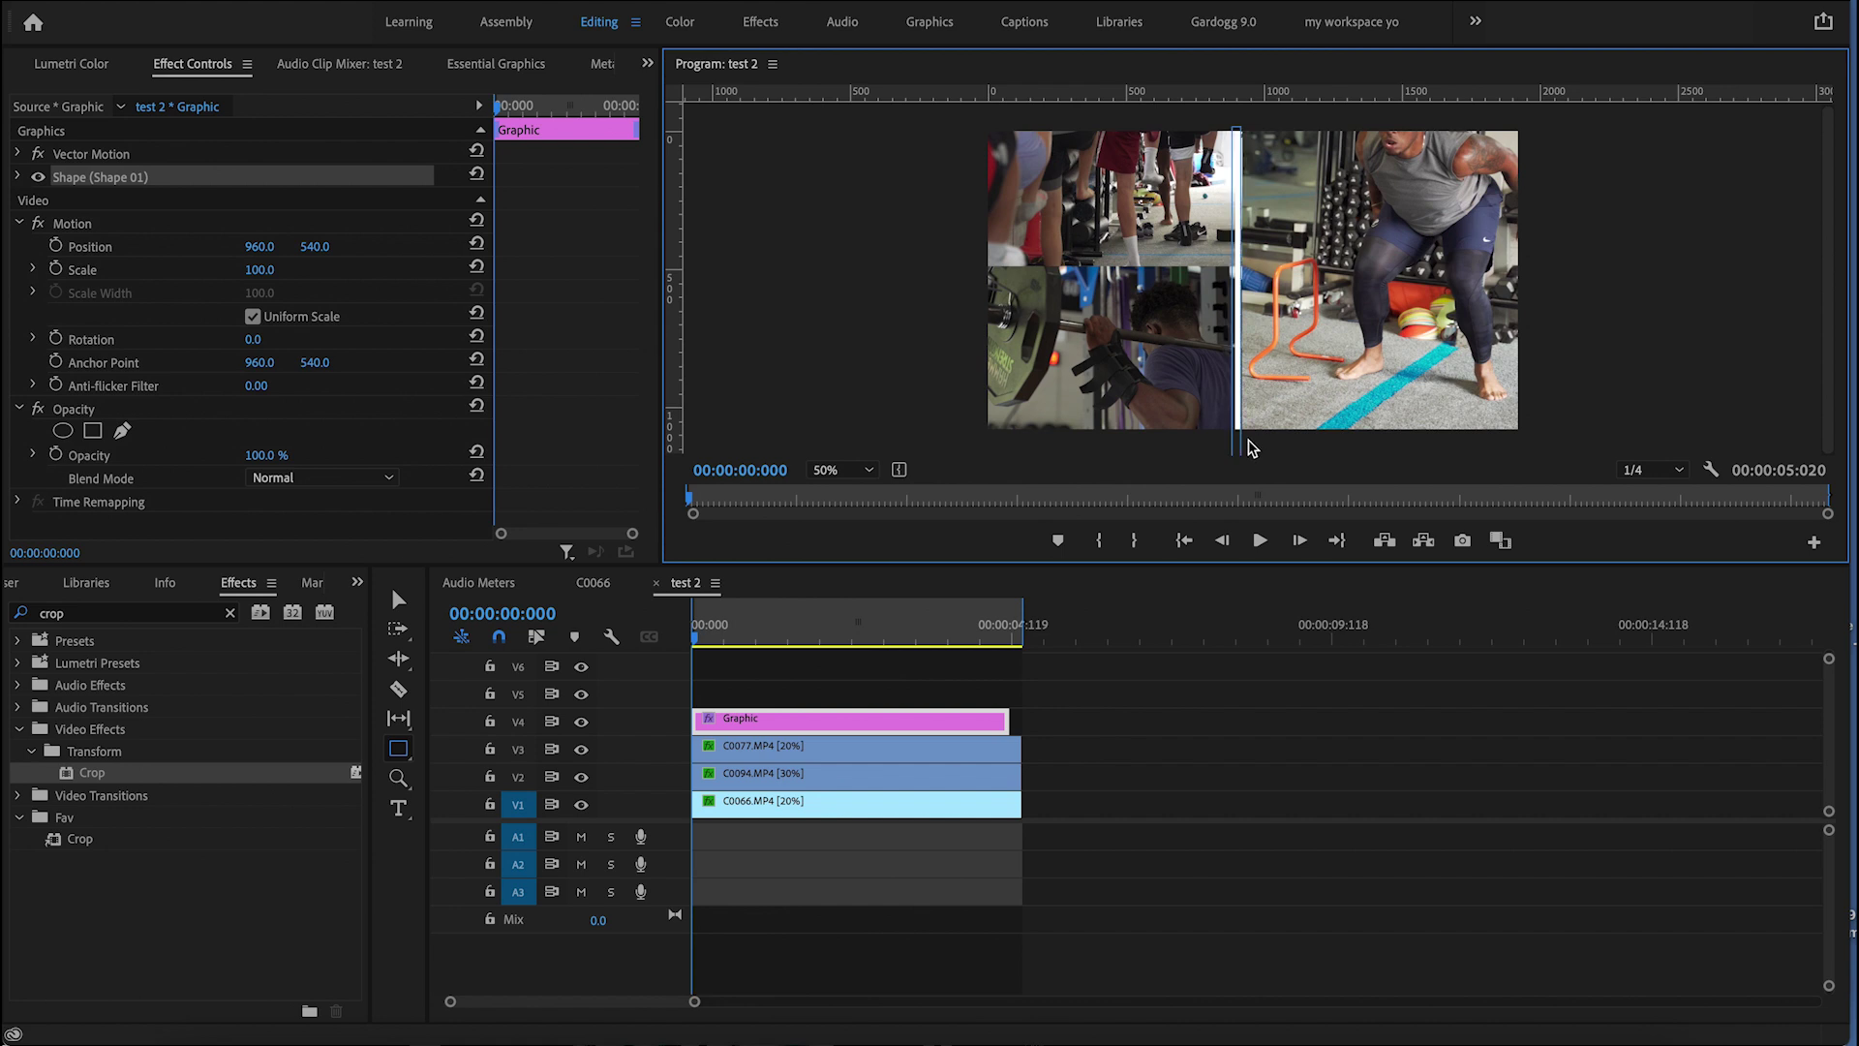
drag(1249, 447, 1247, 442)
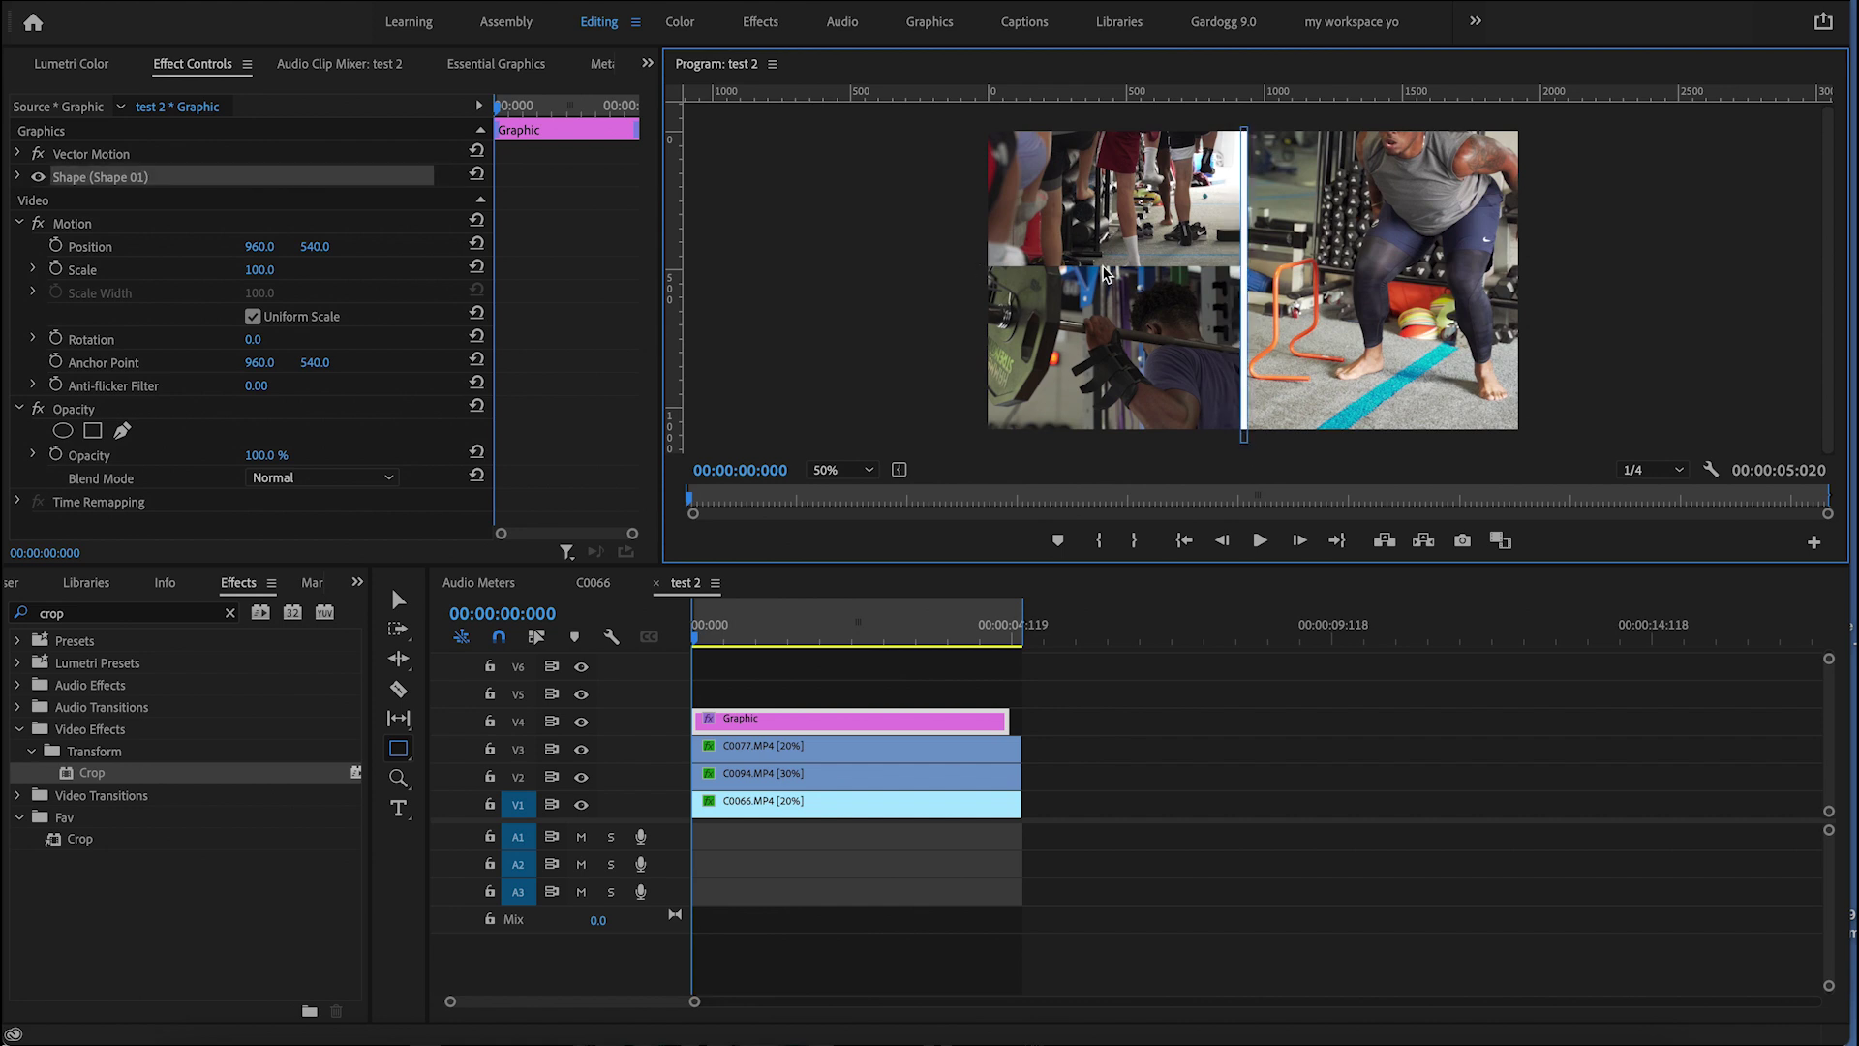
drag(971, 261, 1223, 268)
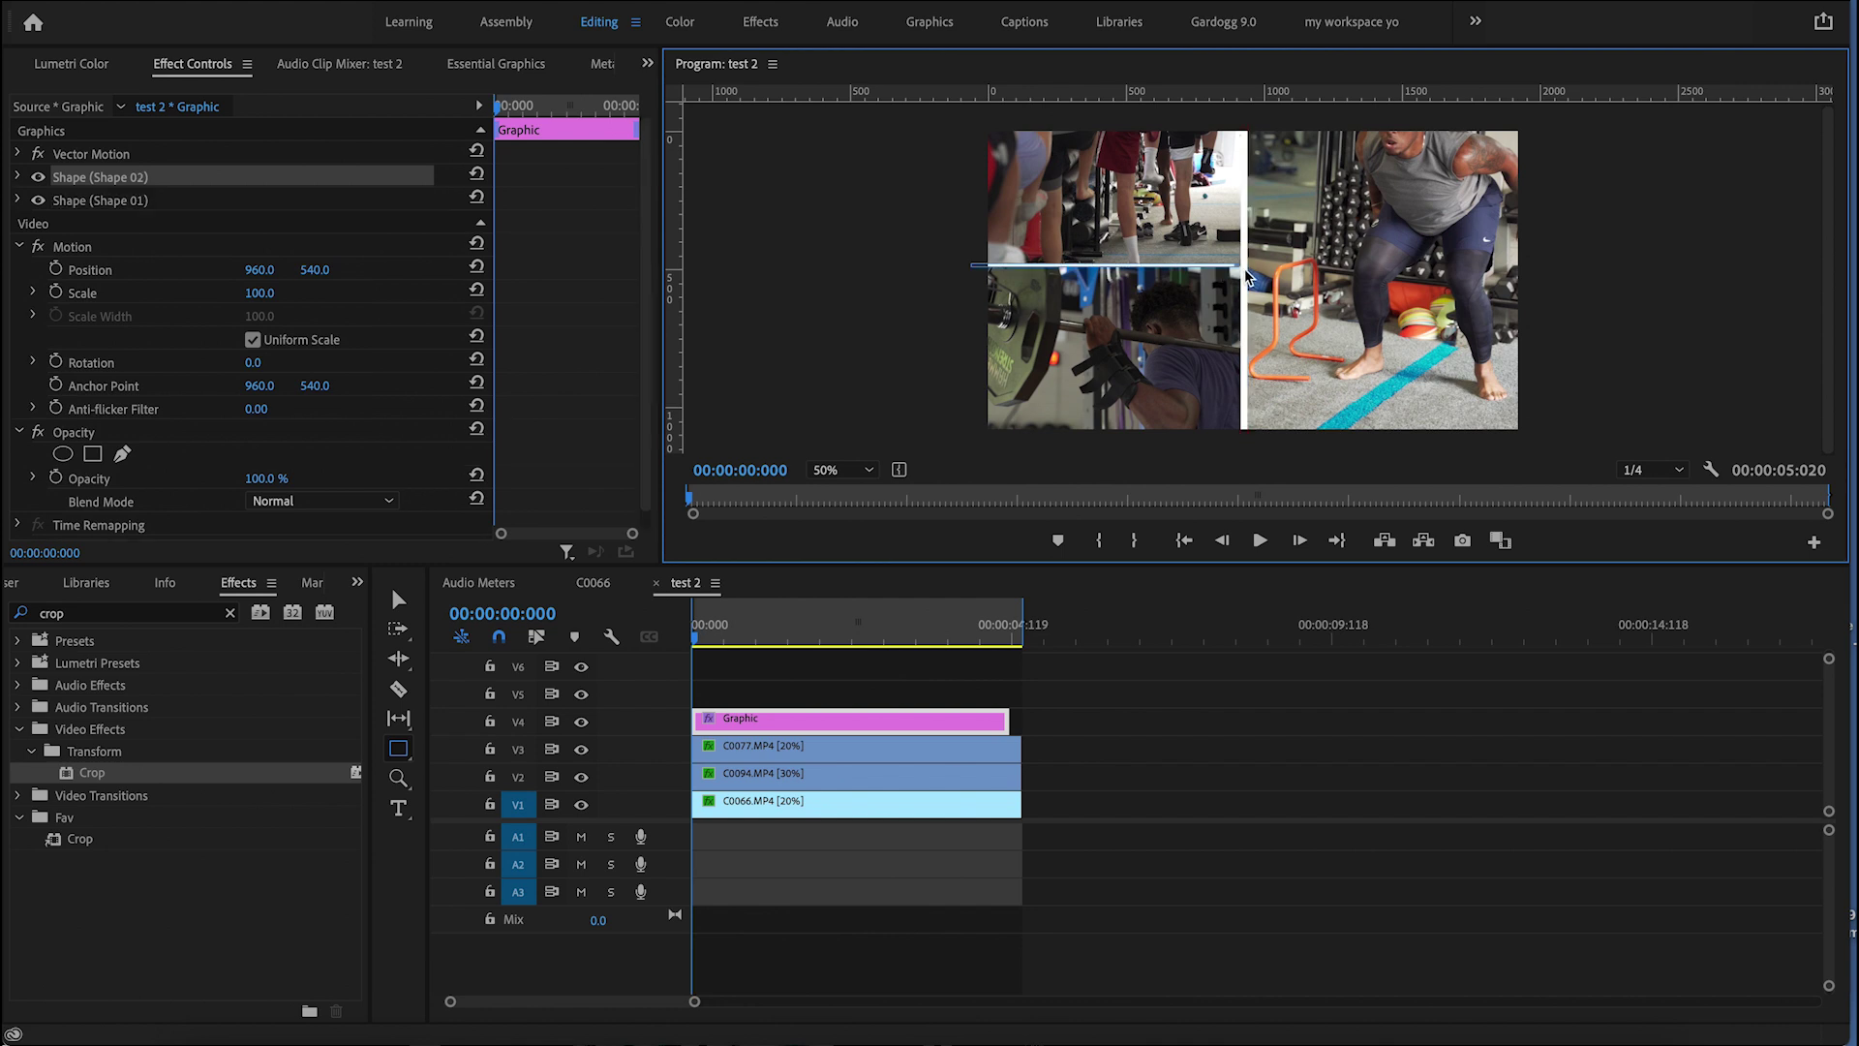
drag(1247, 278, 1248, 277)
click(886, 688)
key(space)
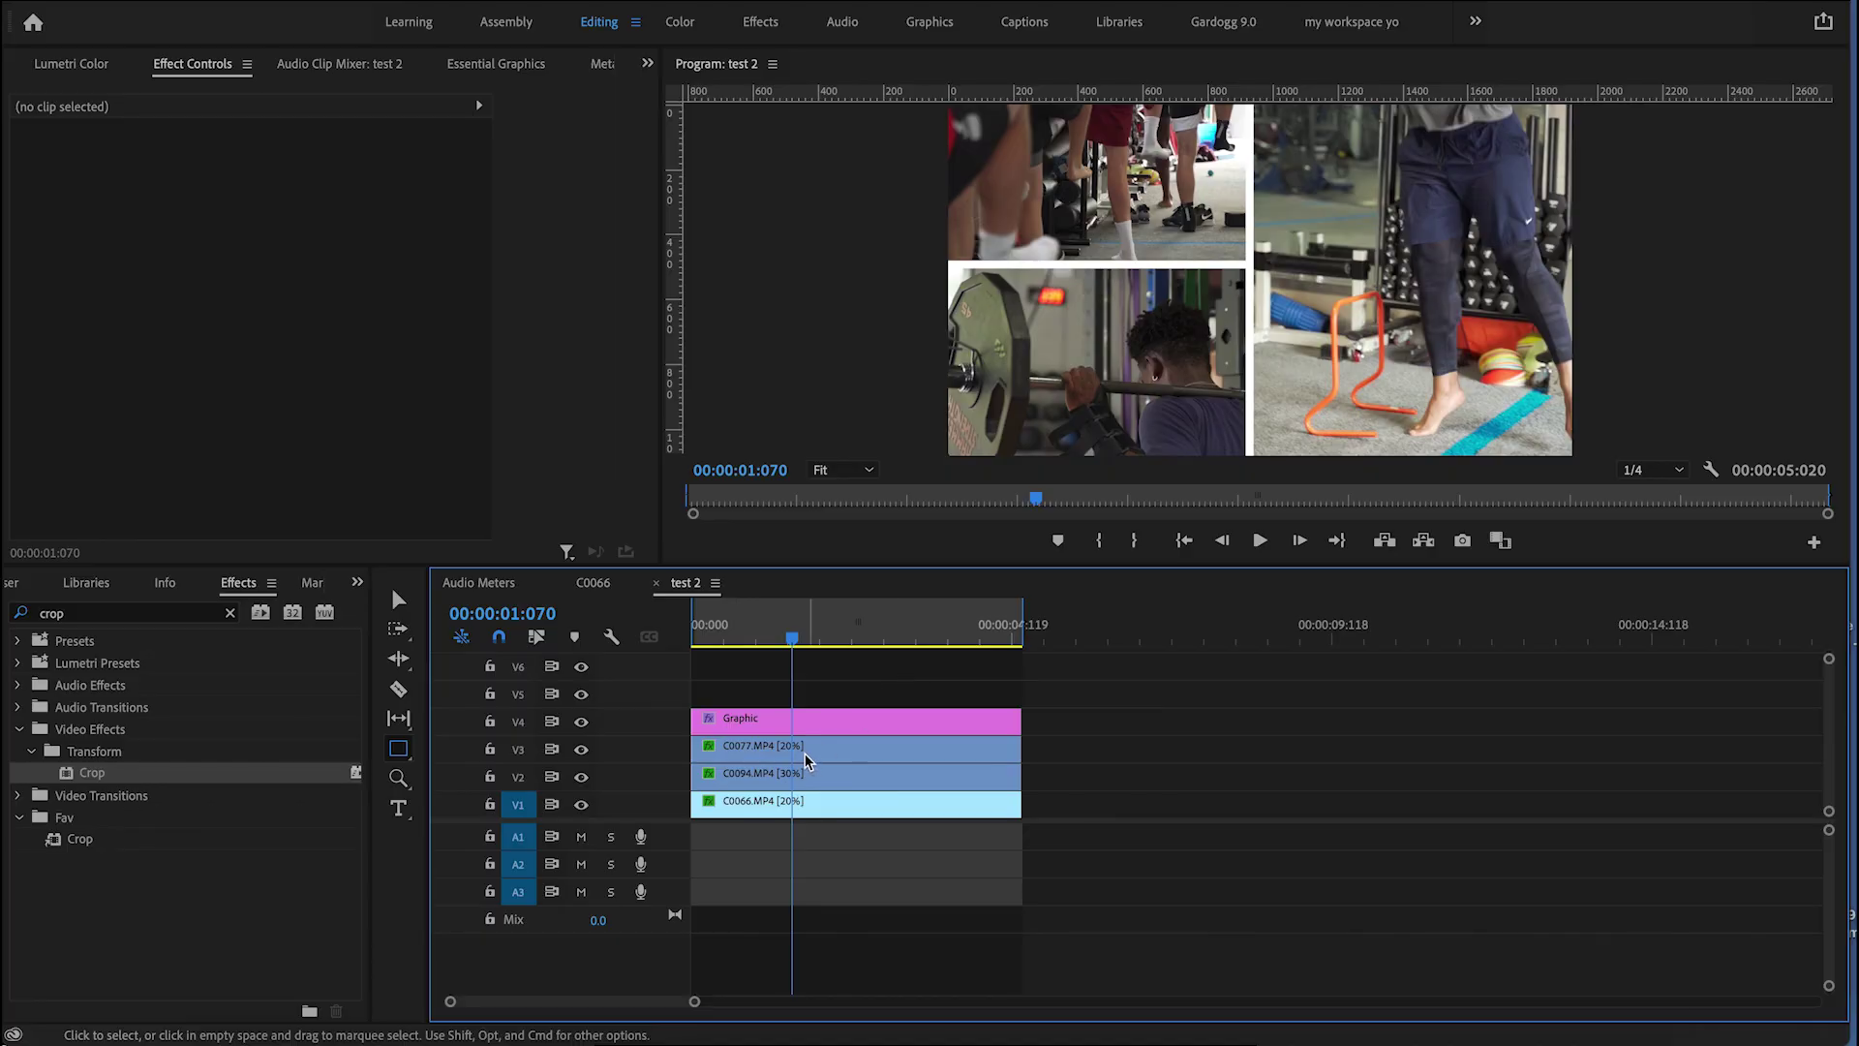
Step: Scrub through the split-screen sequence and turn on Safe Margins in the Program monitor
mouse_move(775, 619)
mouse_down()
mouse_move(693, 631)
mouse_move(954, 620)
mouse_move(750, 624)
mouse_up()
key(shift+1)
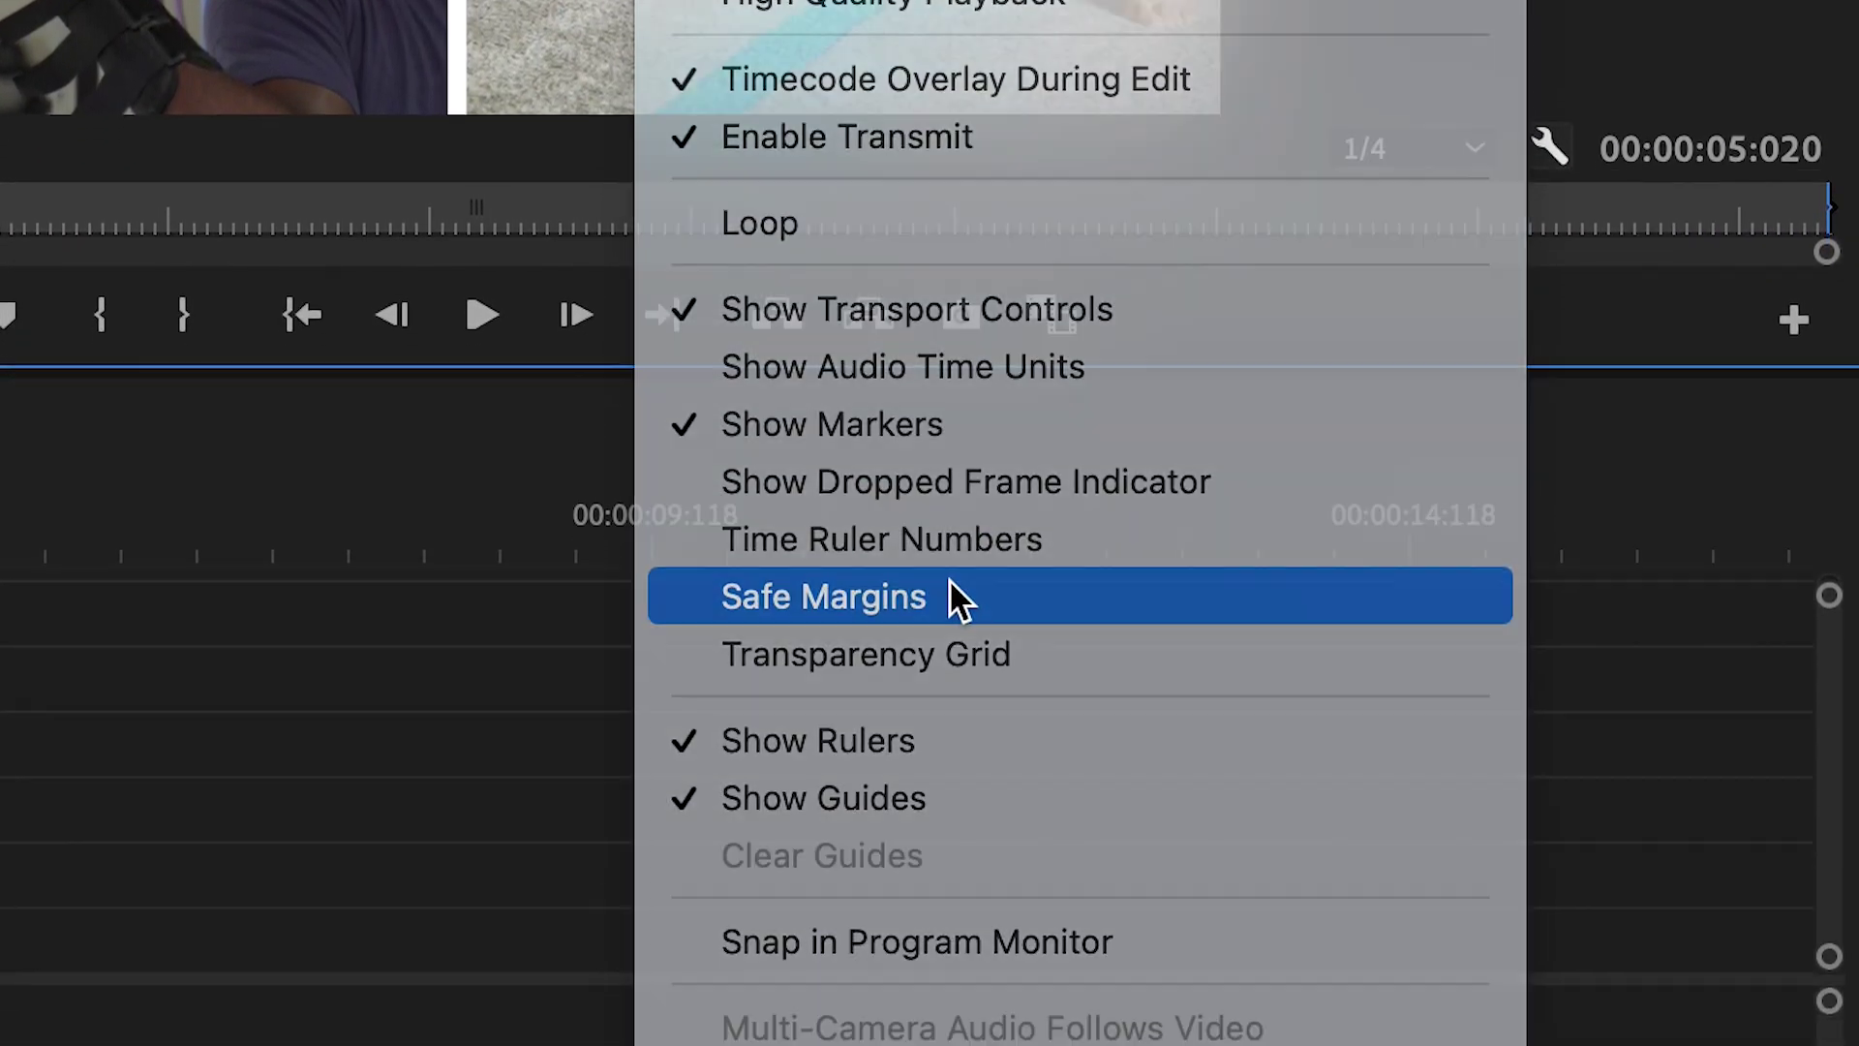
click(954, 722)
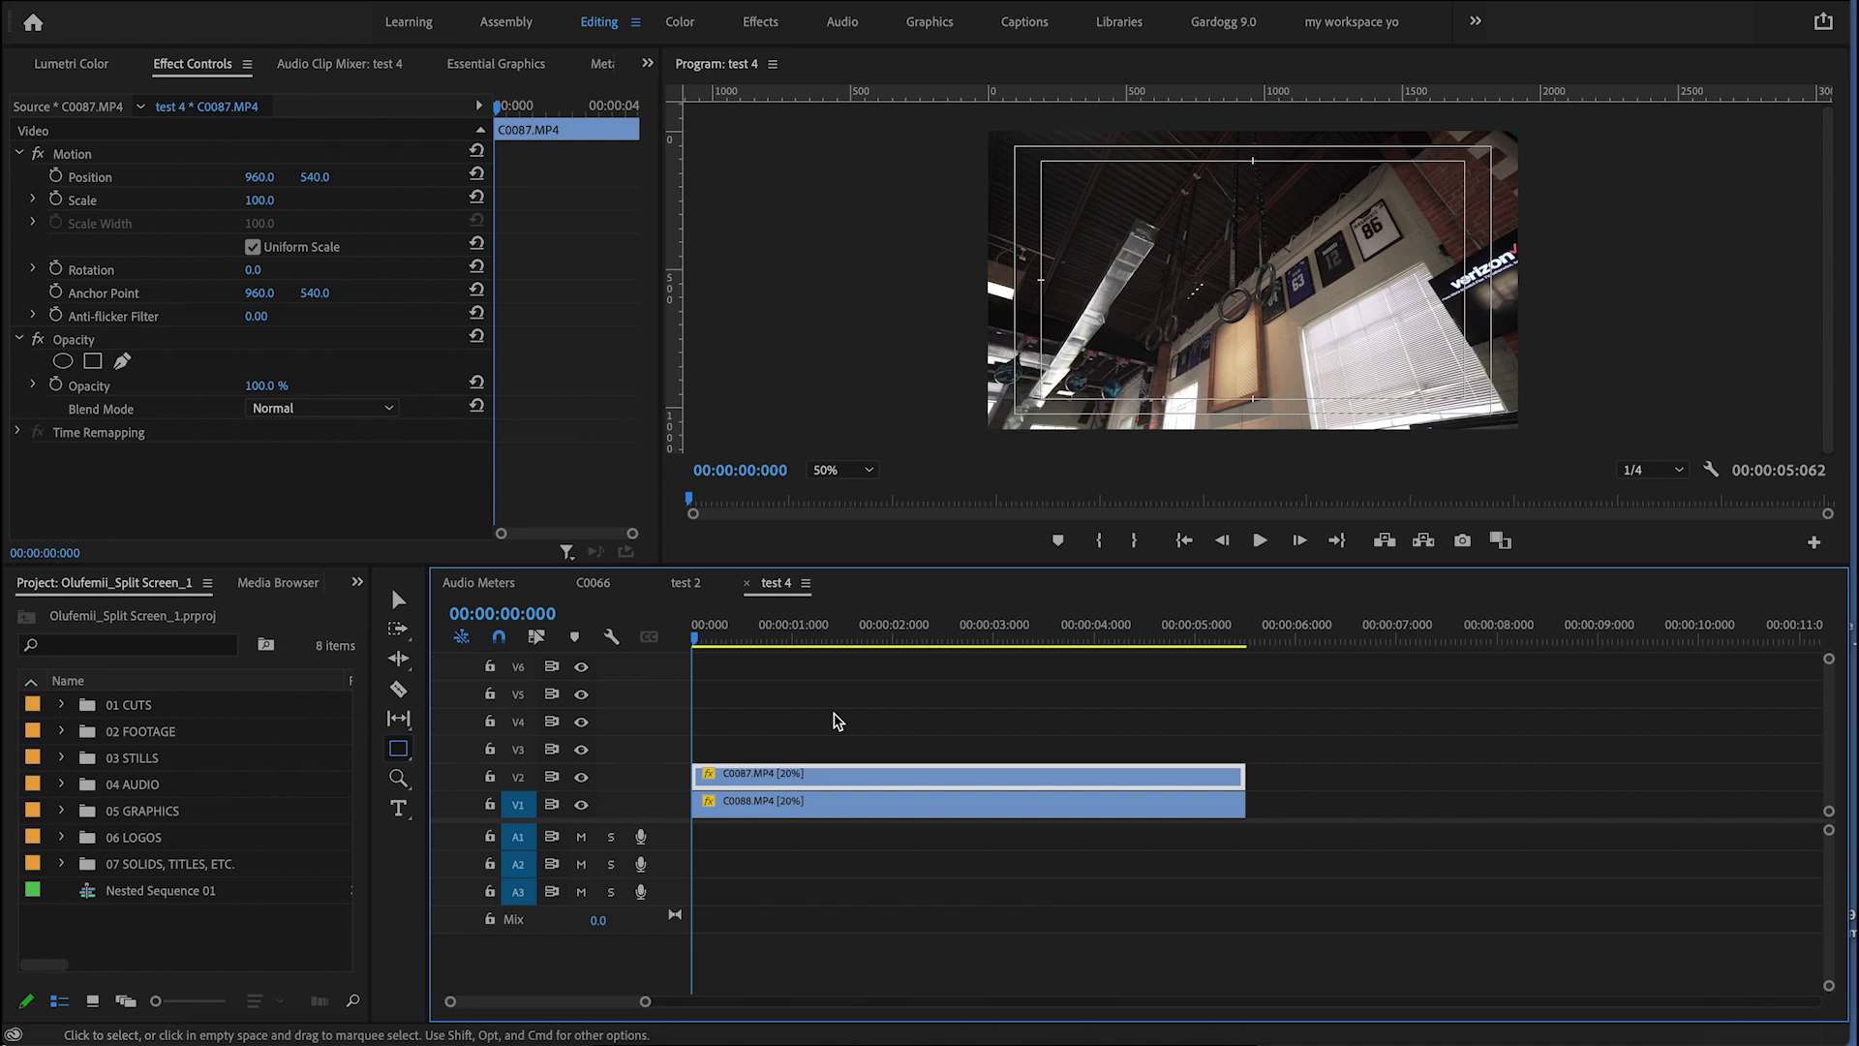
Step: Compare the layers by toggling V2 visibility, then shift C0087 to Position X 510
click(771, 773)
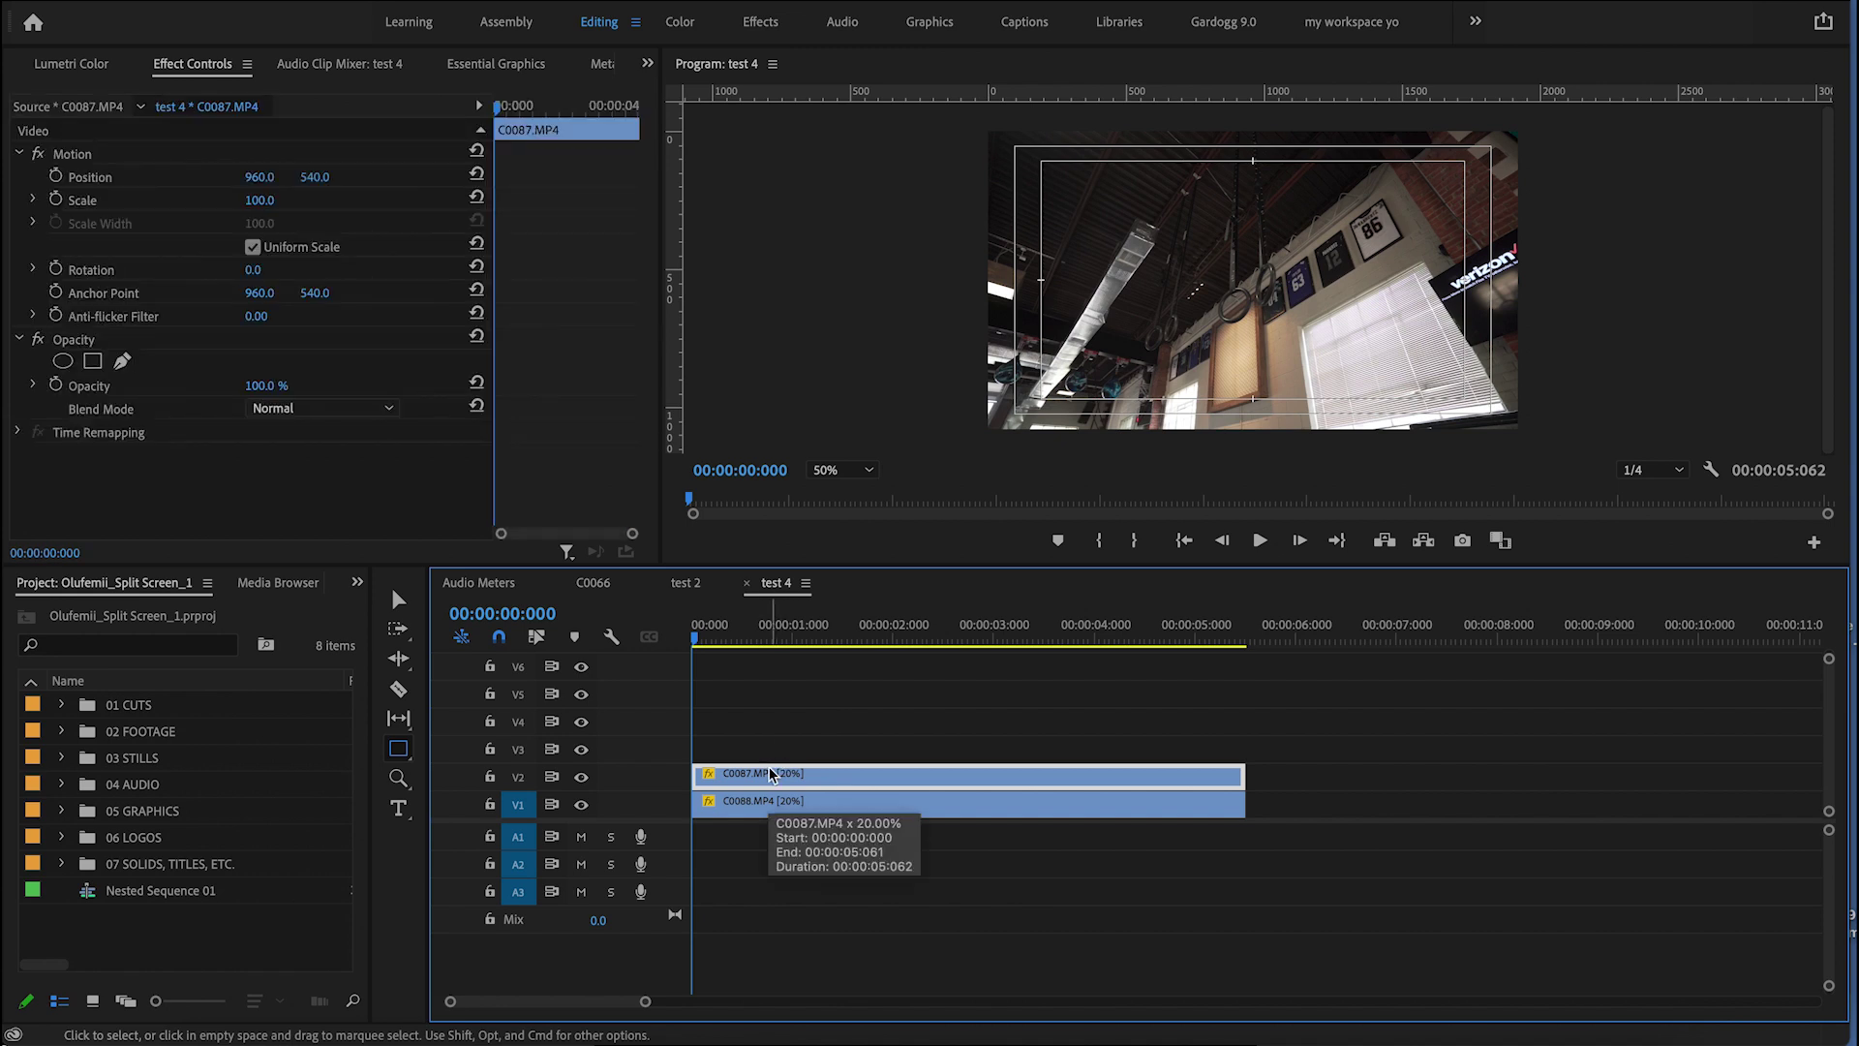
click(581, 778)
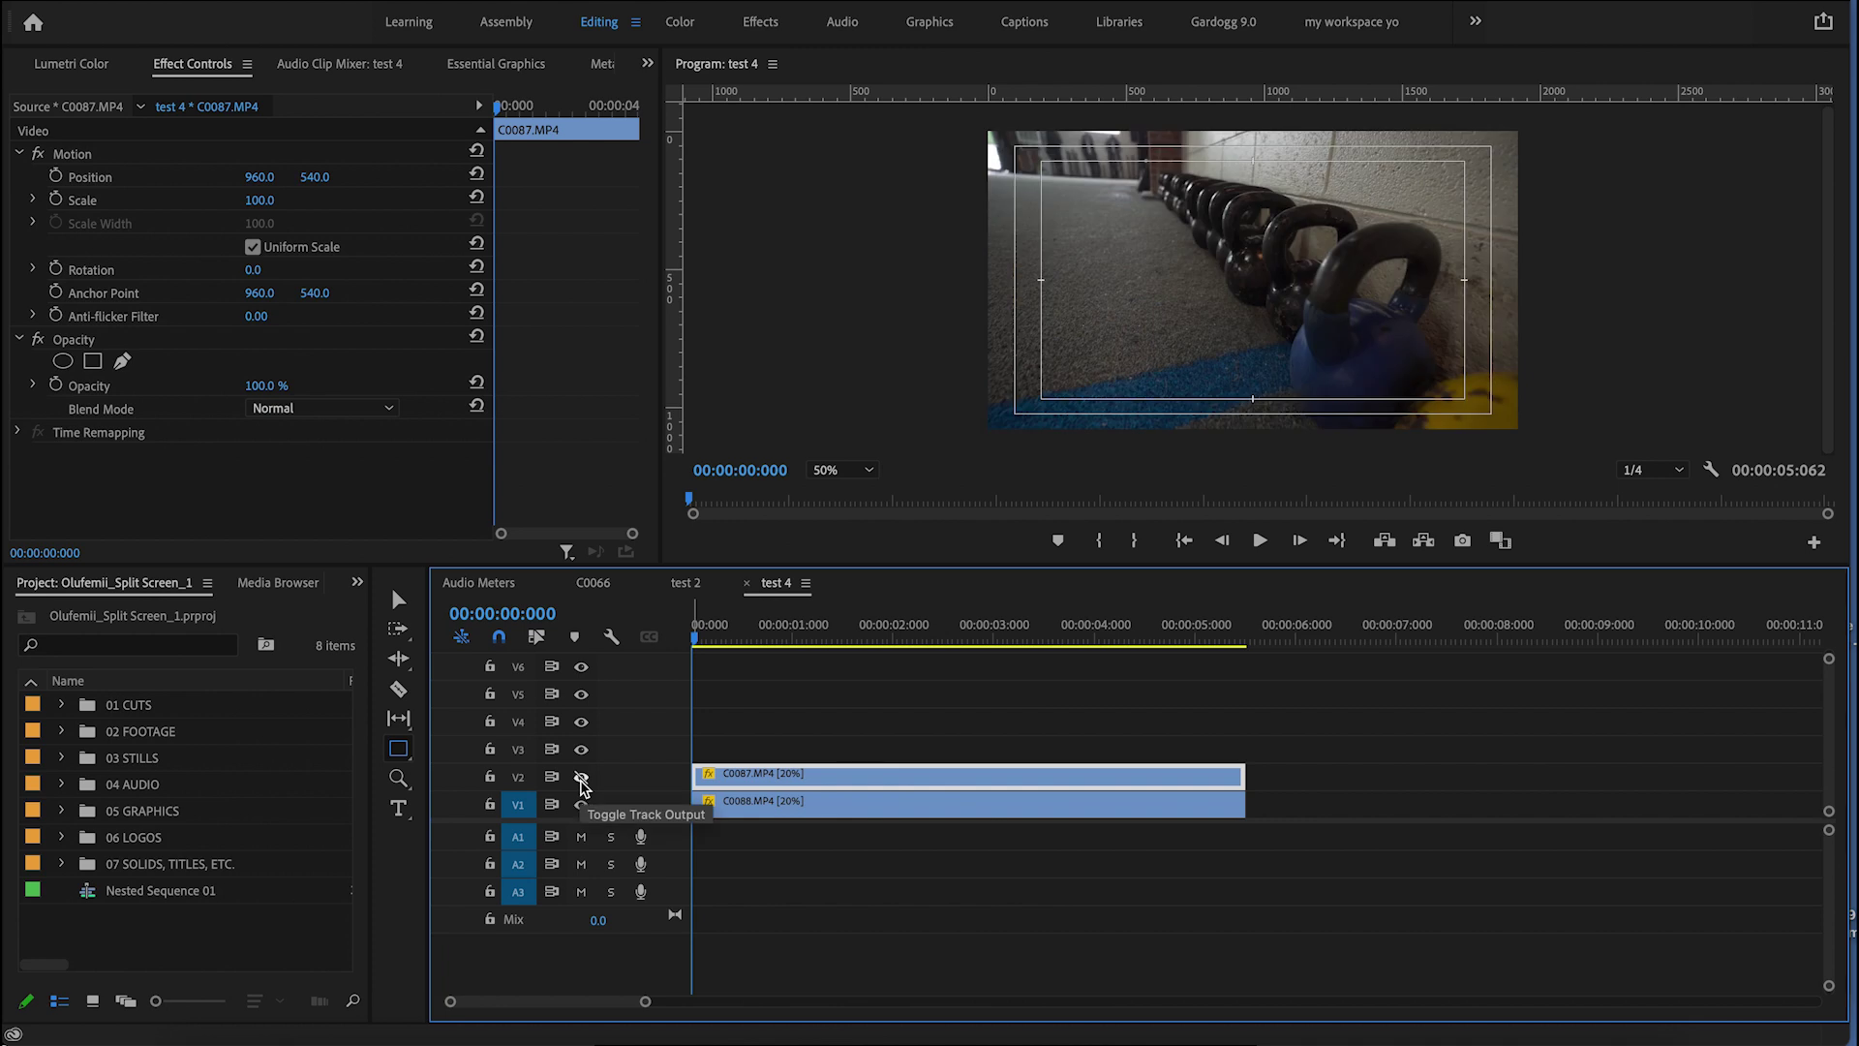
click(581, 778)
click(581, 777)
click(581, 777)
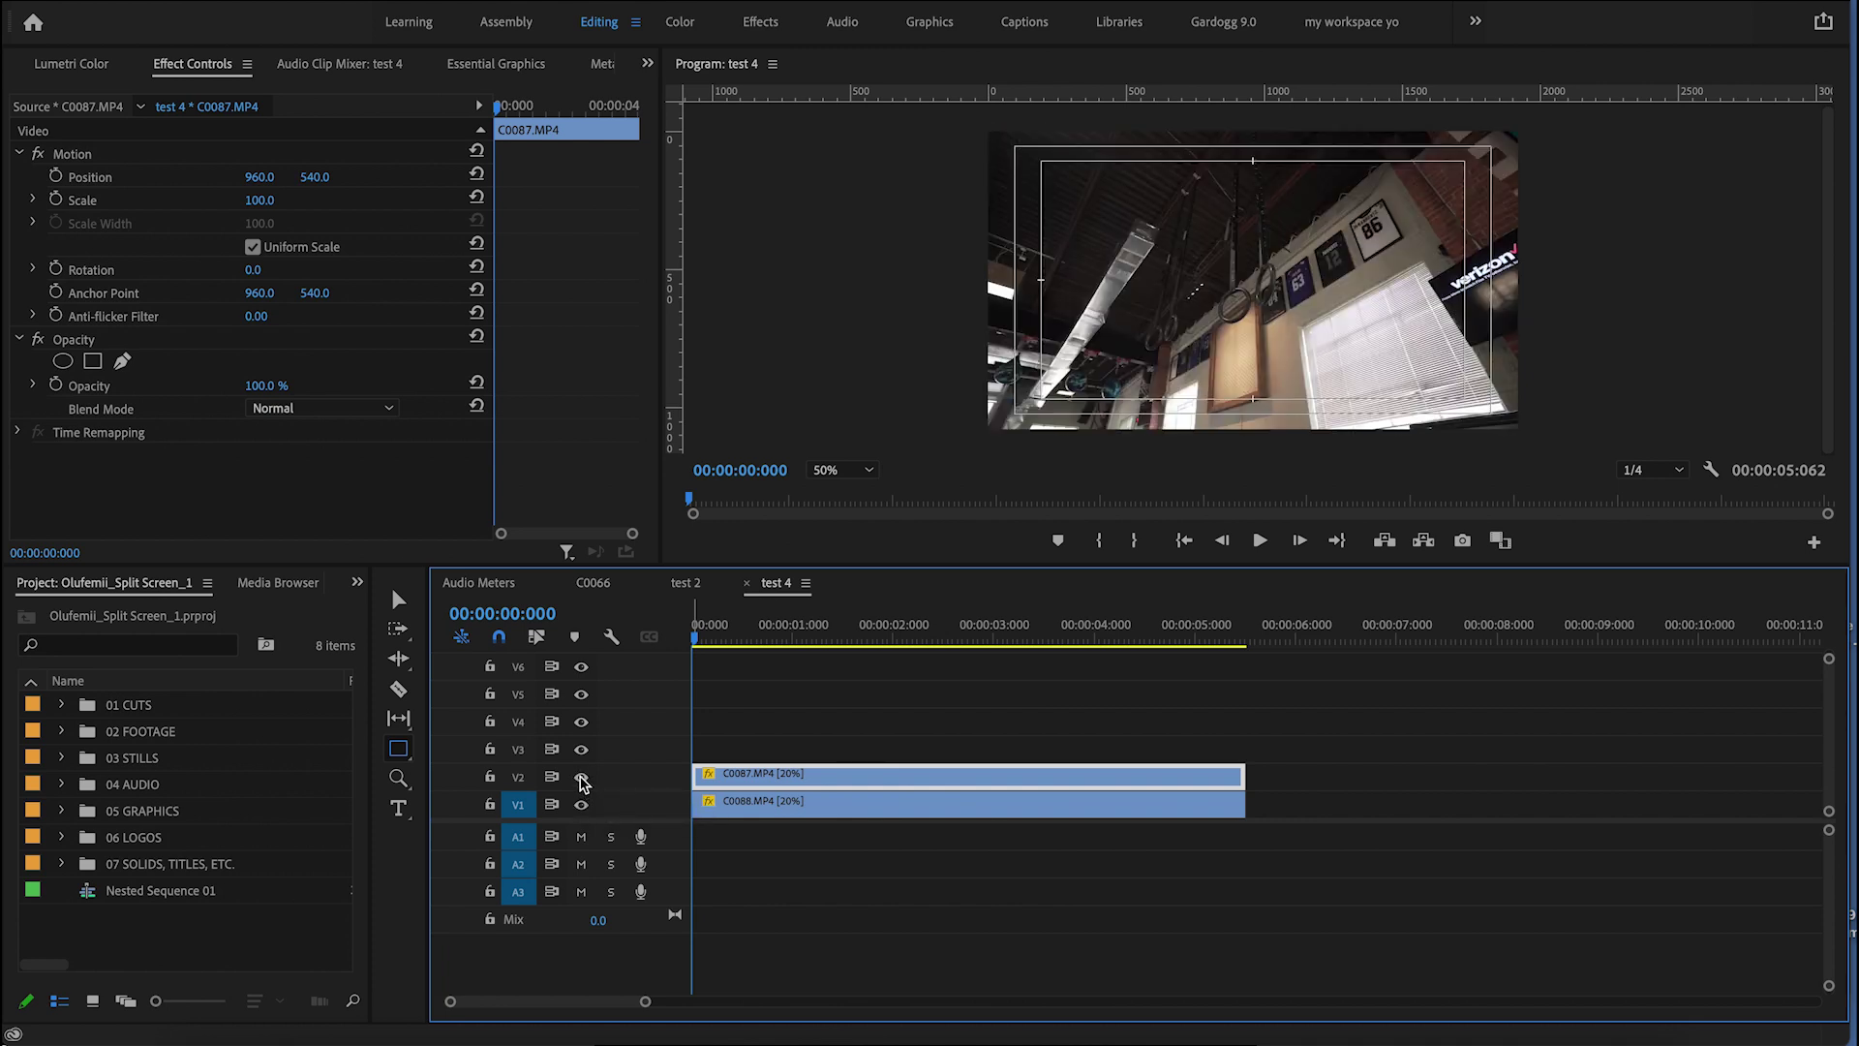
click(581, 778)
click(581, 777)
drag(260, 178, 13, 177)
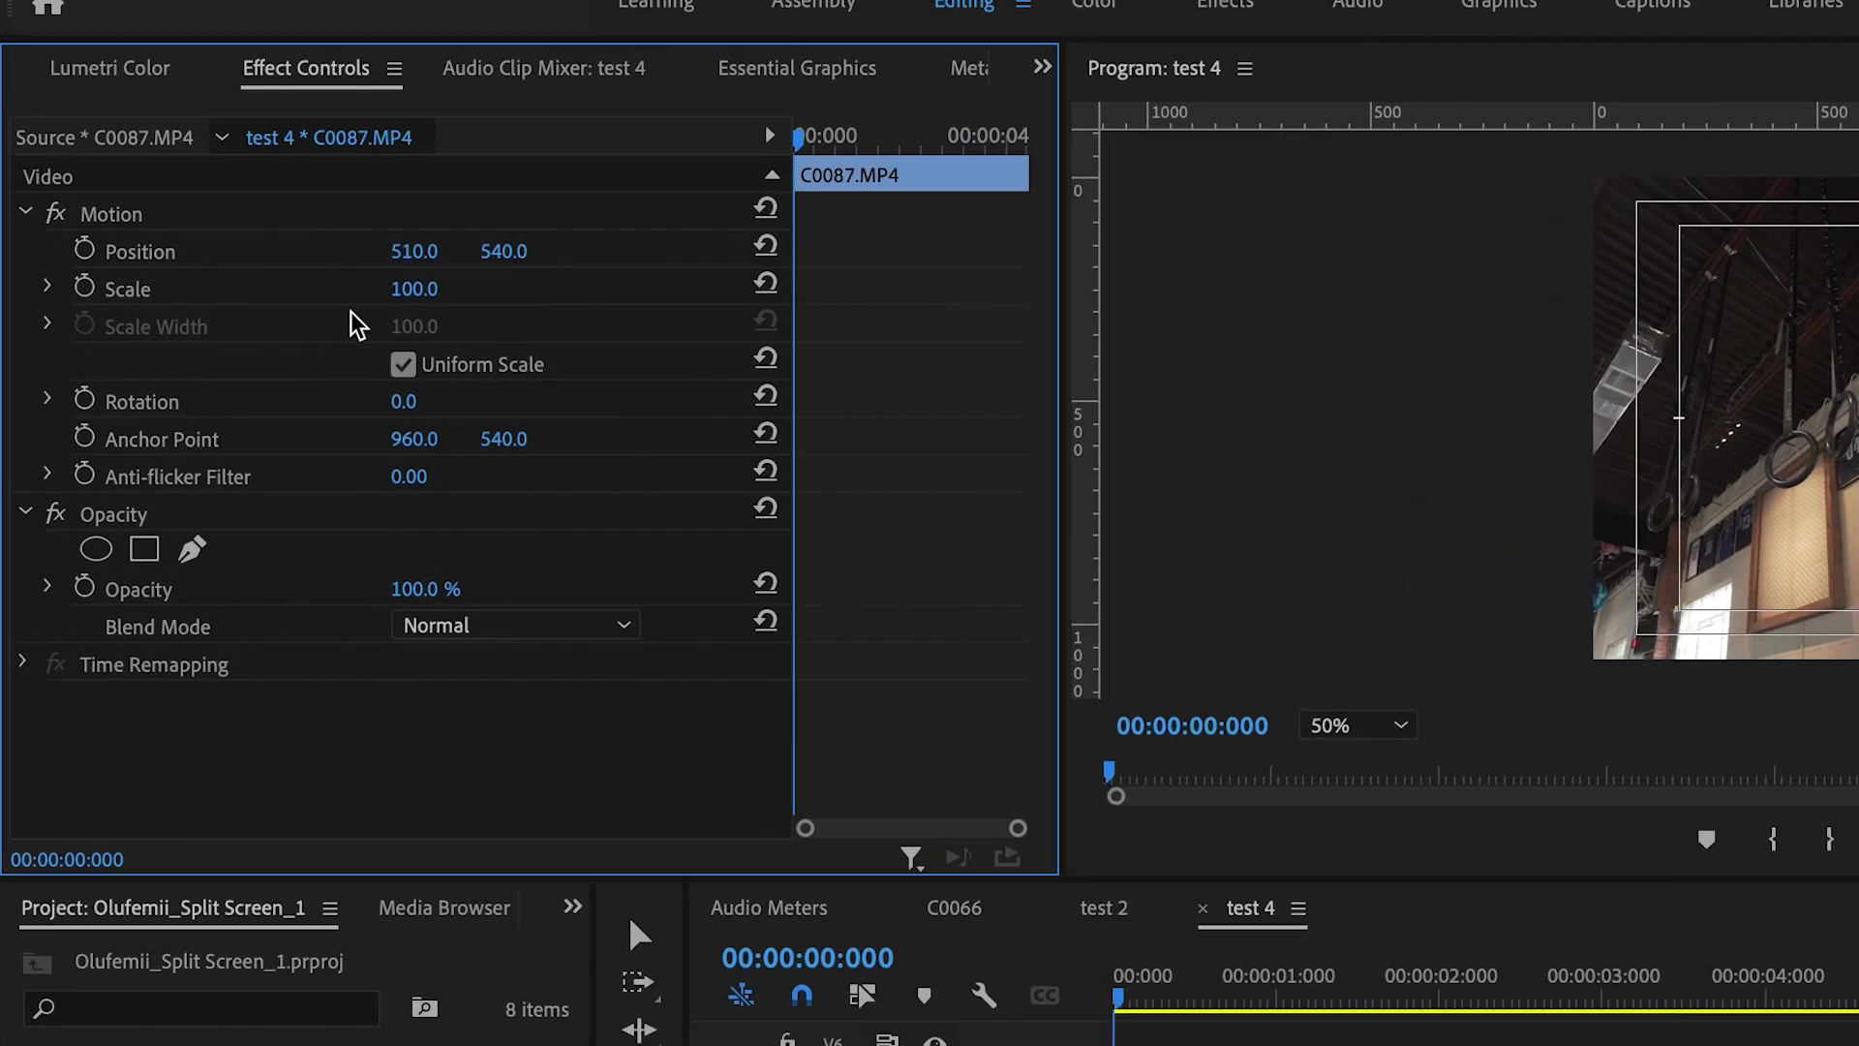
click(126, 518)
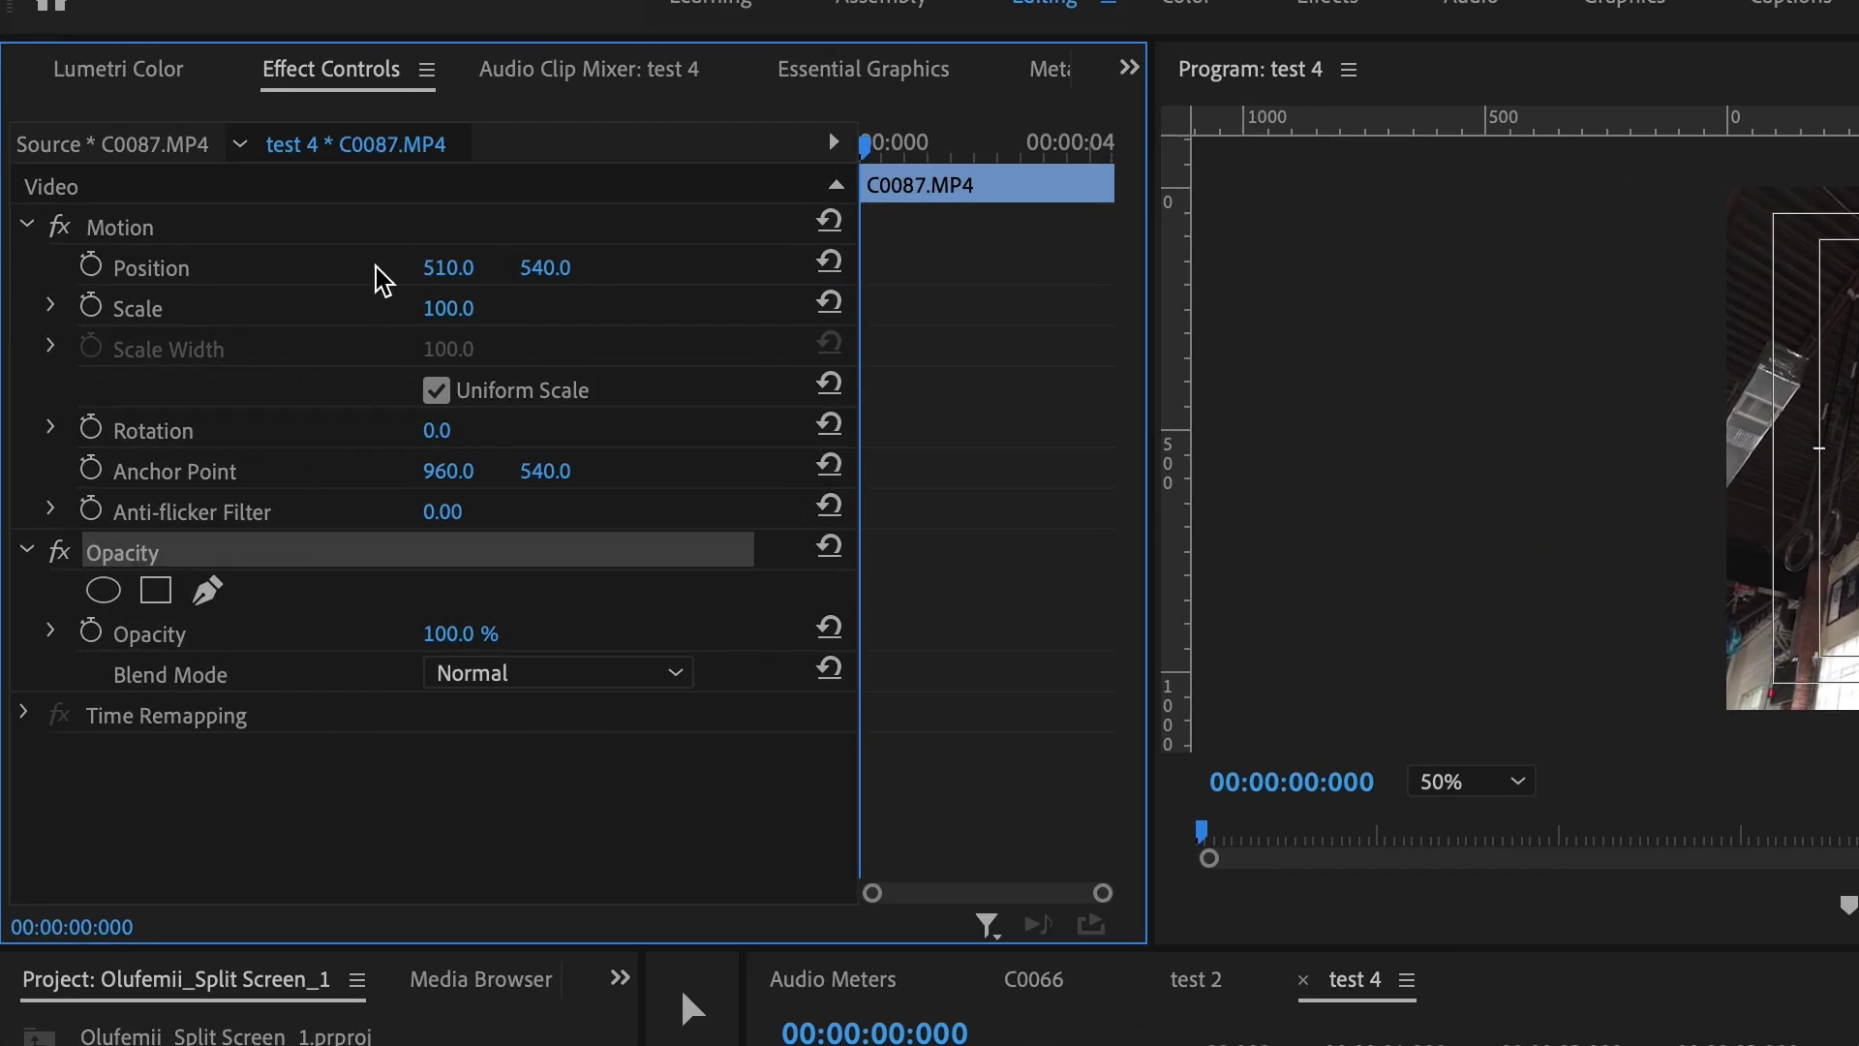
Step: Draw a closed diagonal Pen mask on C0087's Opacity and lower its right corner
click(207, 595)
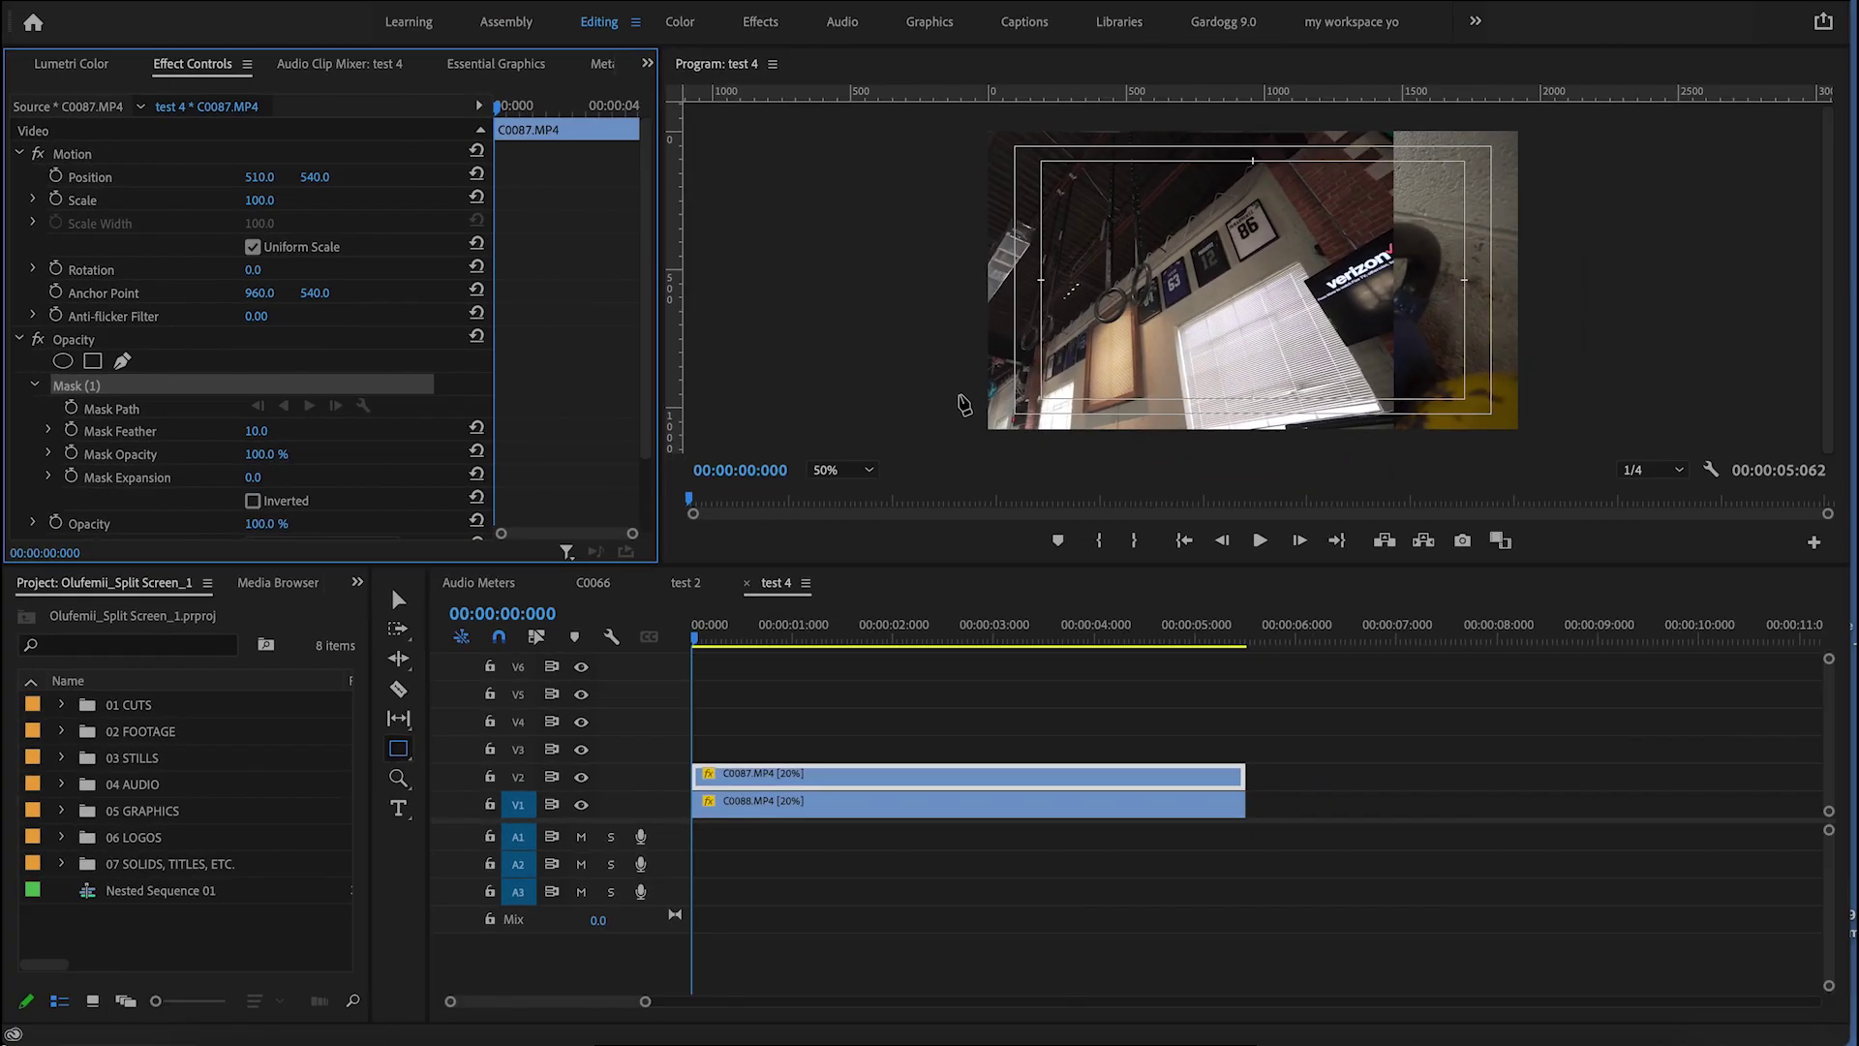
click(964, 415)
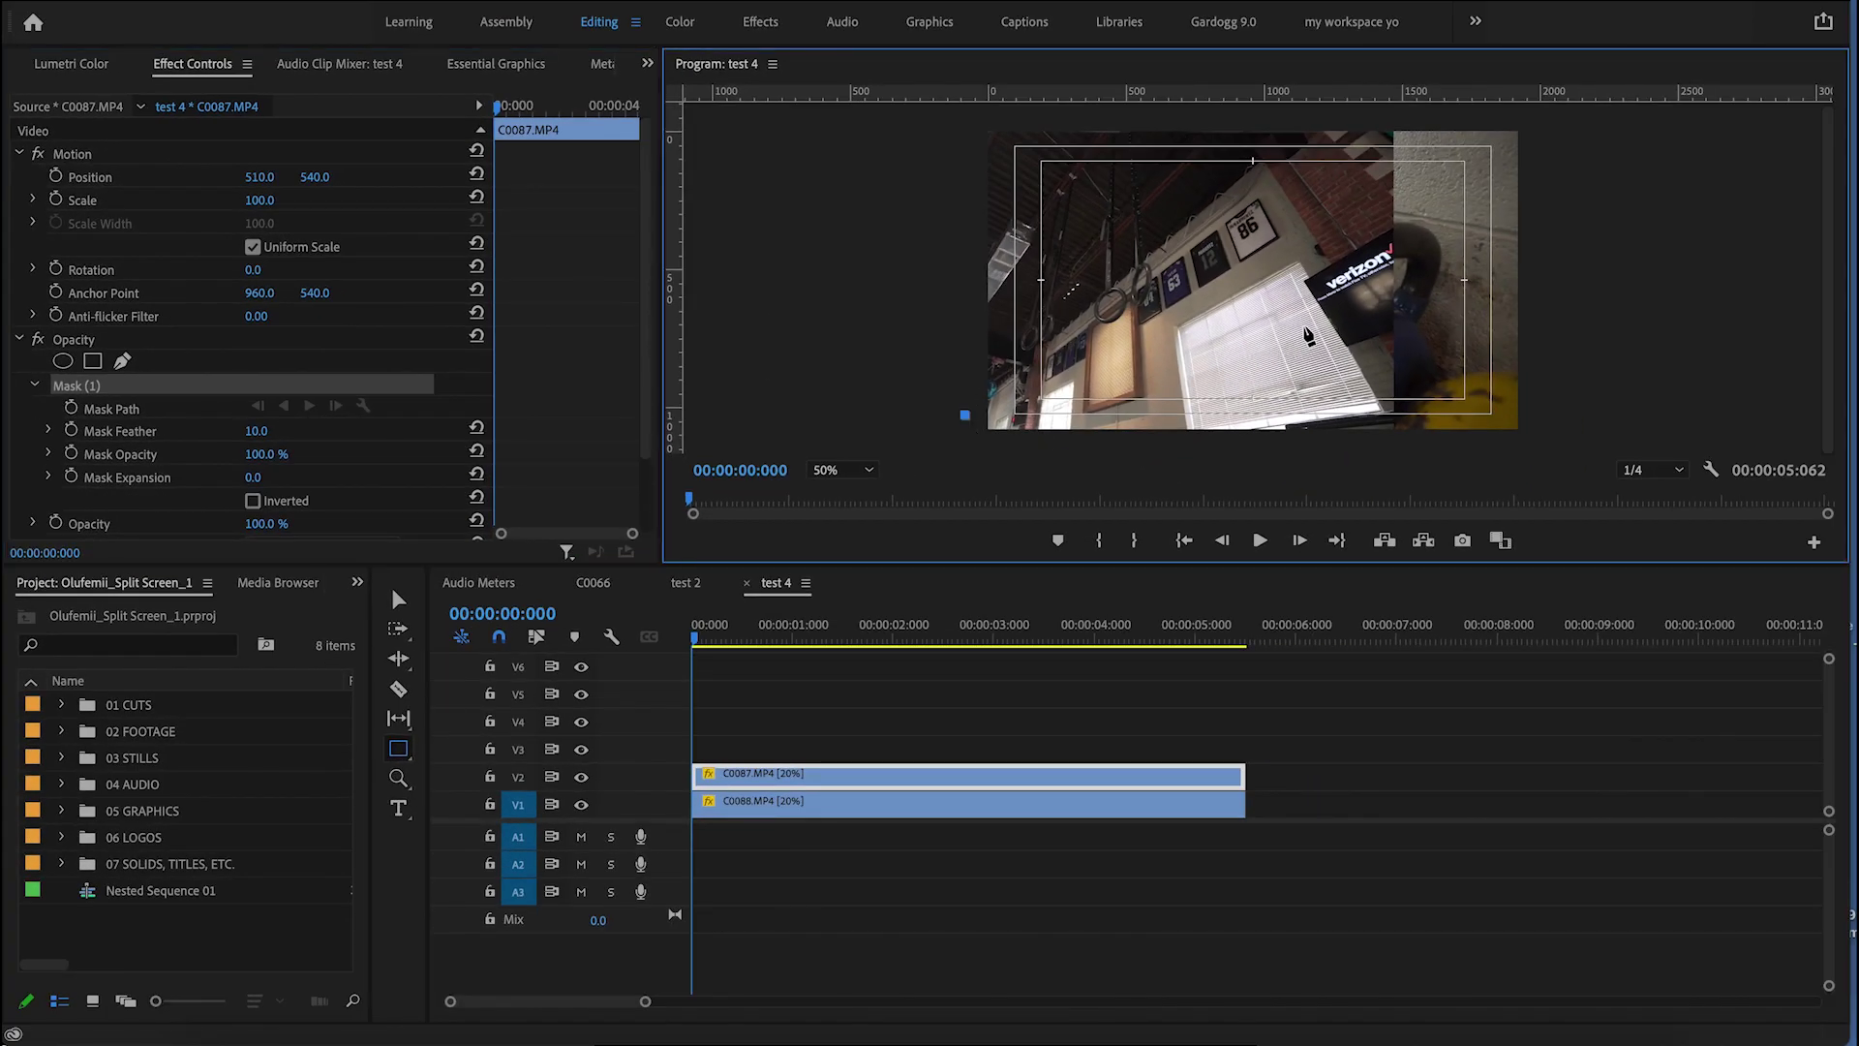
click(946, 451)
click(1286, 299)
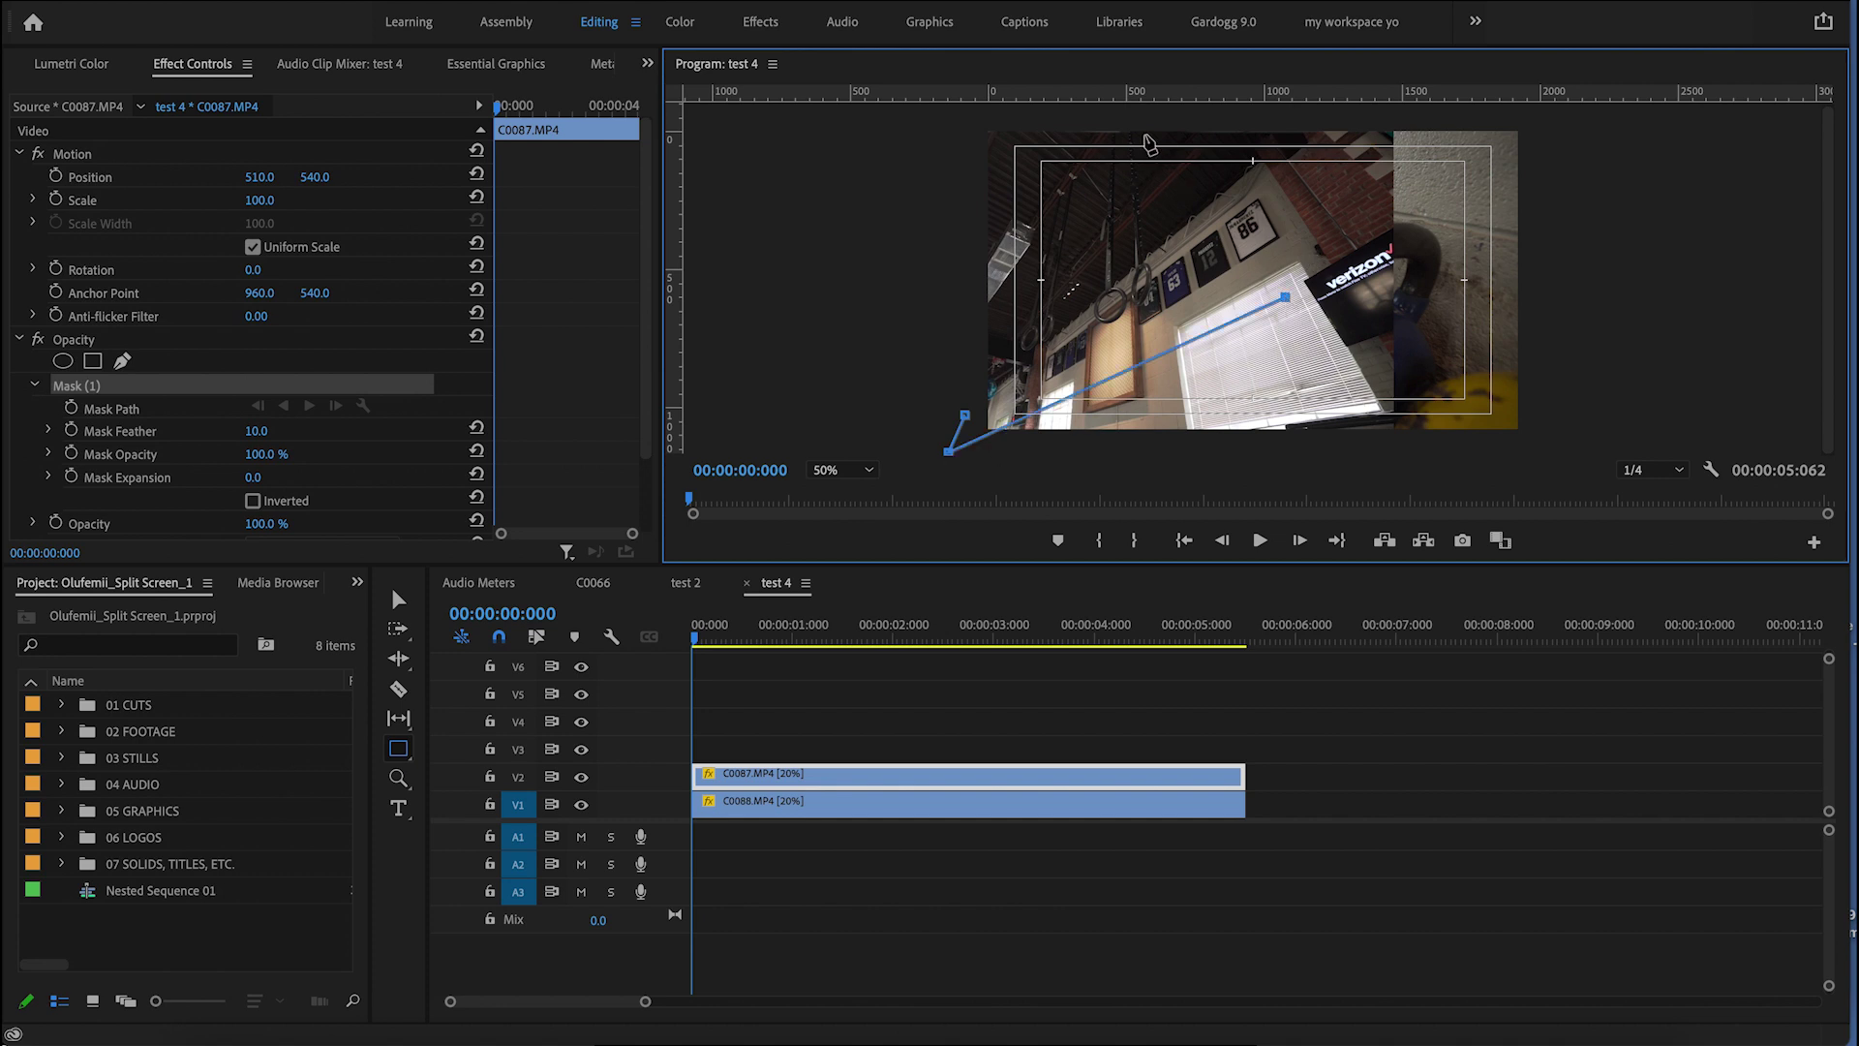
click(1207, 118)
click(947, 122)
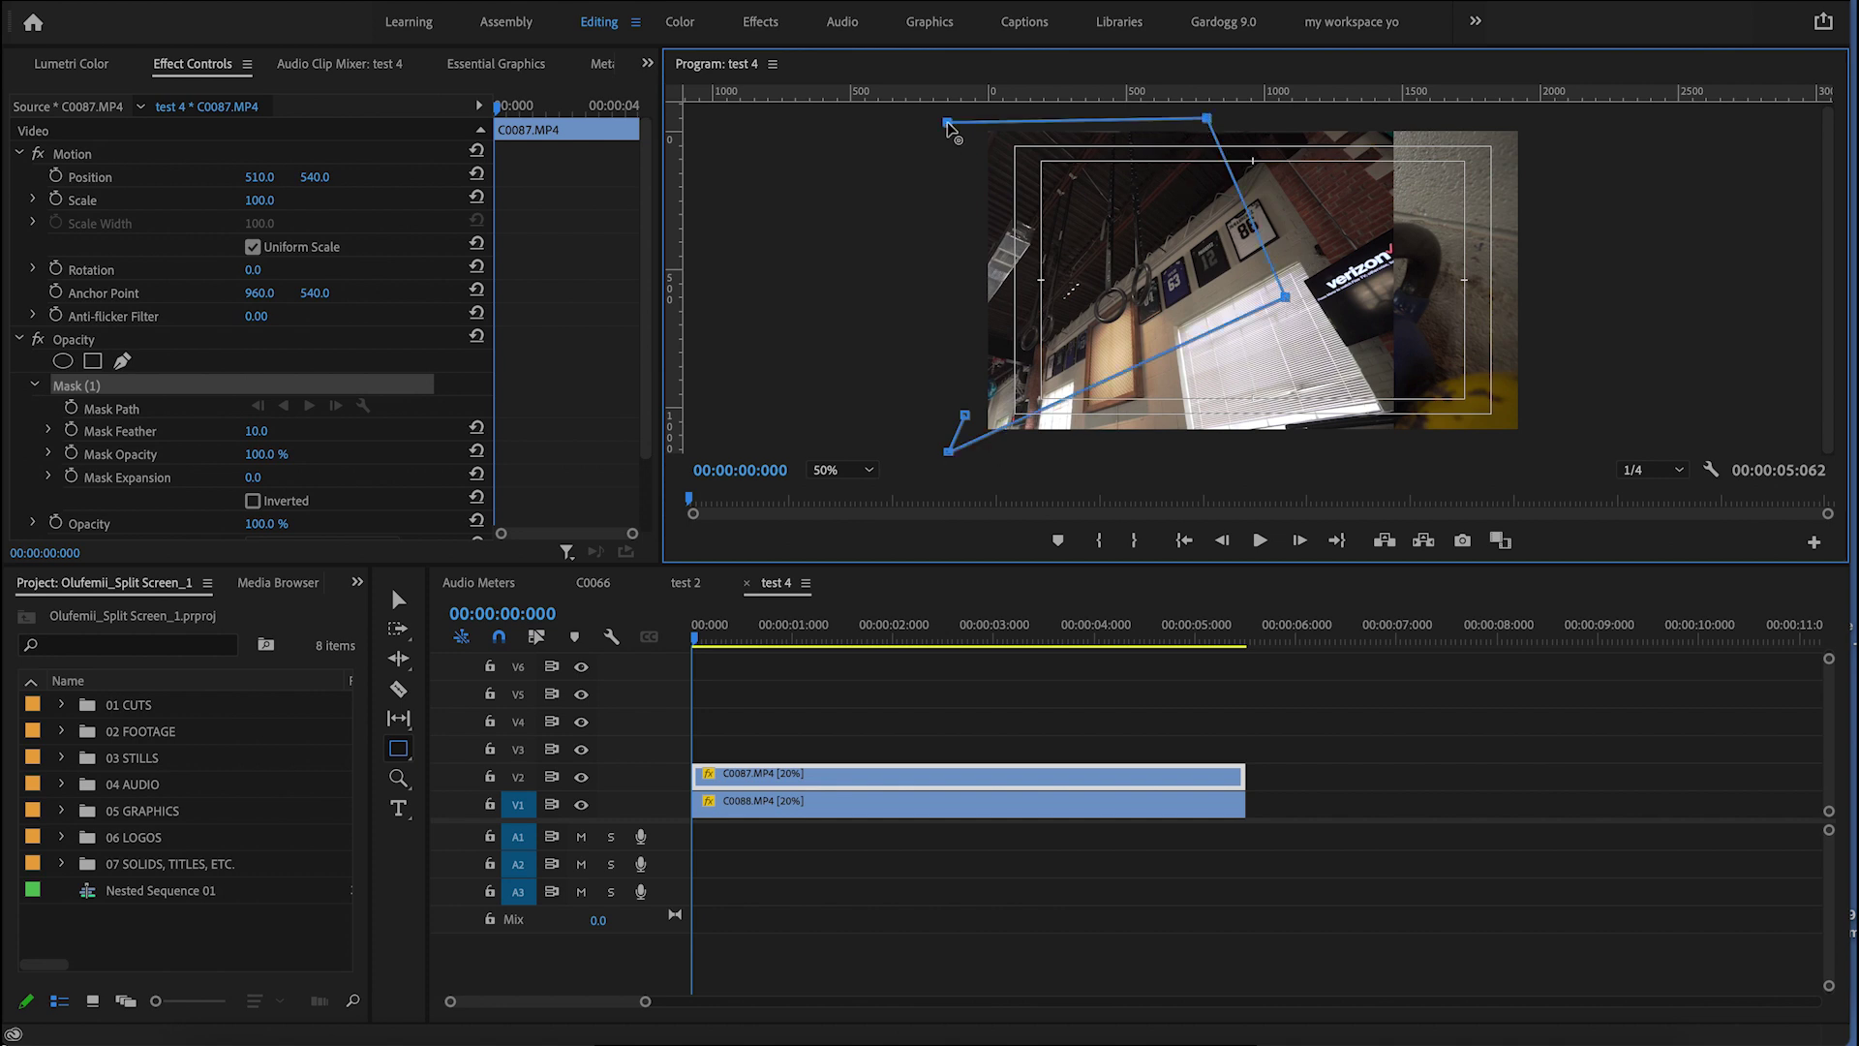
click(965, 416)
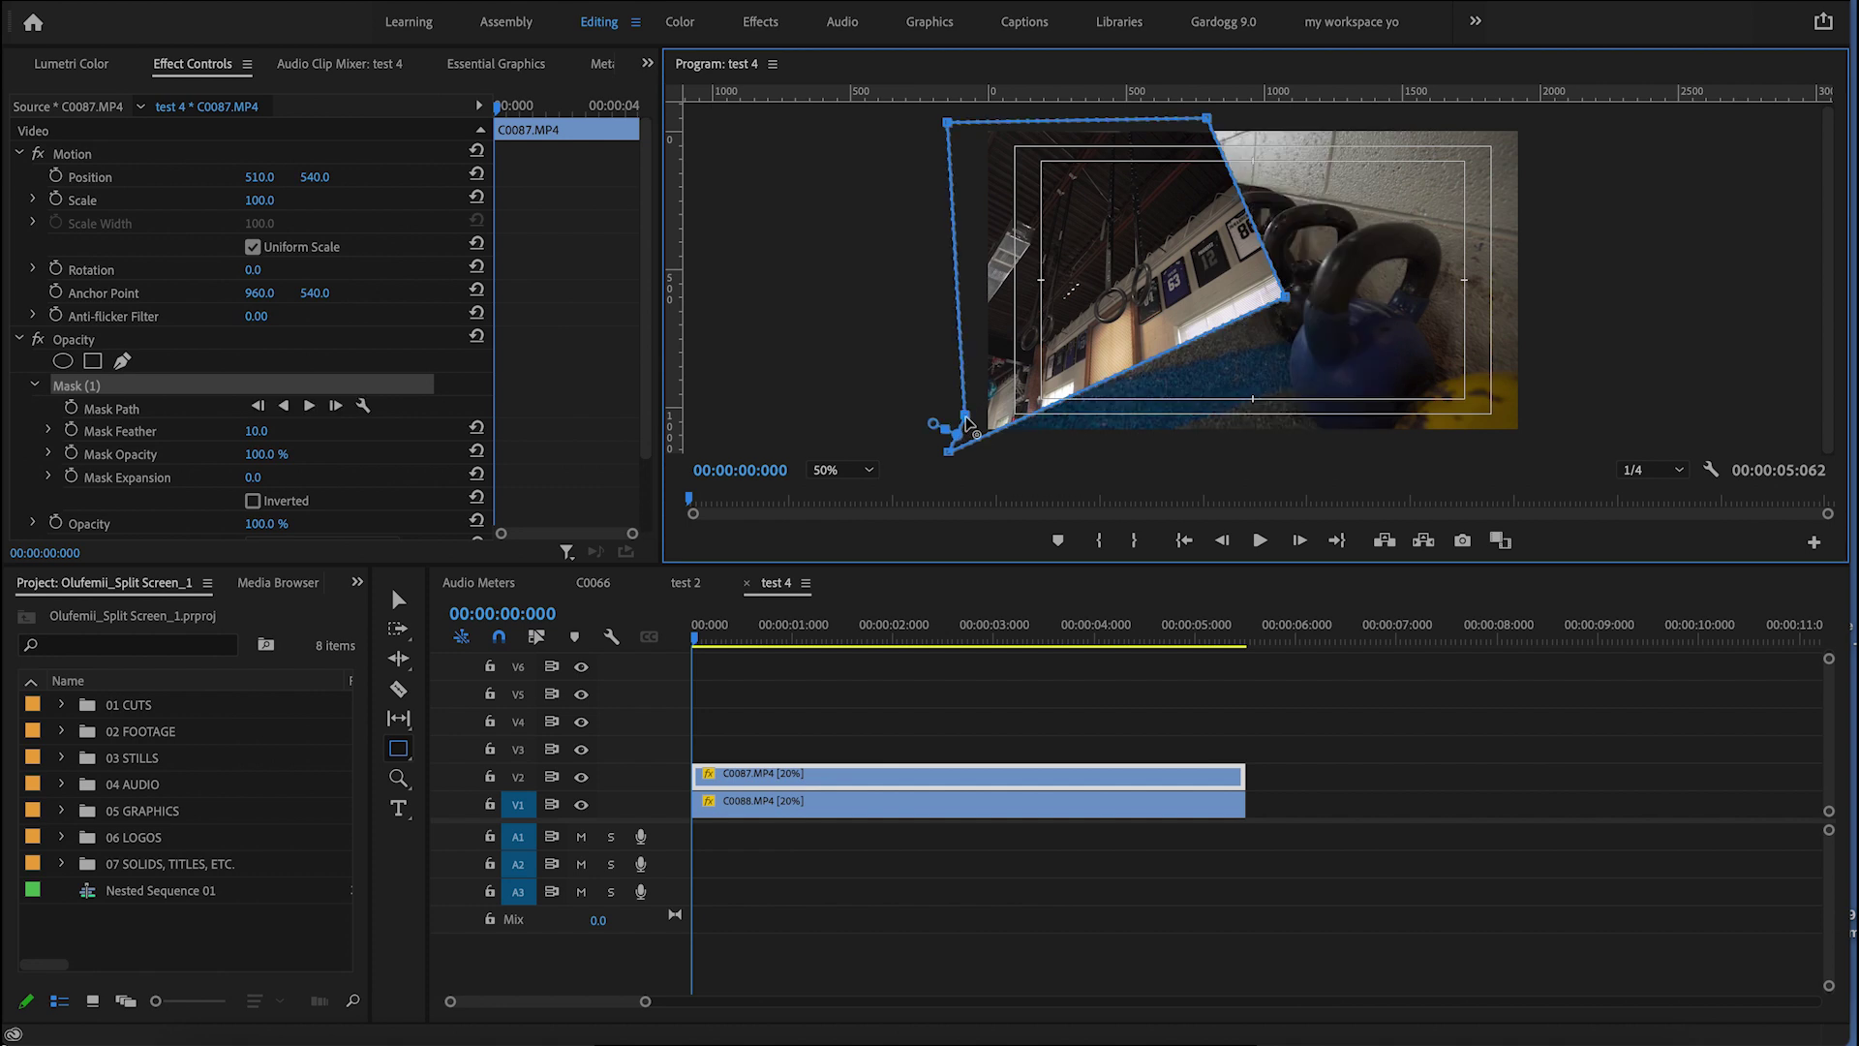
drag(1285, 299, 1262, 357)
Step: Scrub to check the diagonal split and set Mask Feather to 0
click(714, 634)
mouse_move(717, 634)
mouse_down()
mouse_move(871, 635)
mouse_move(718, 635)
mouse_up()
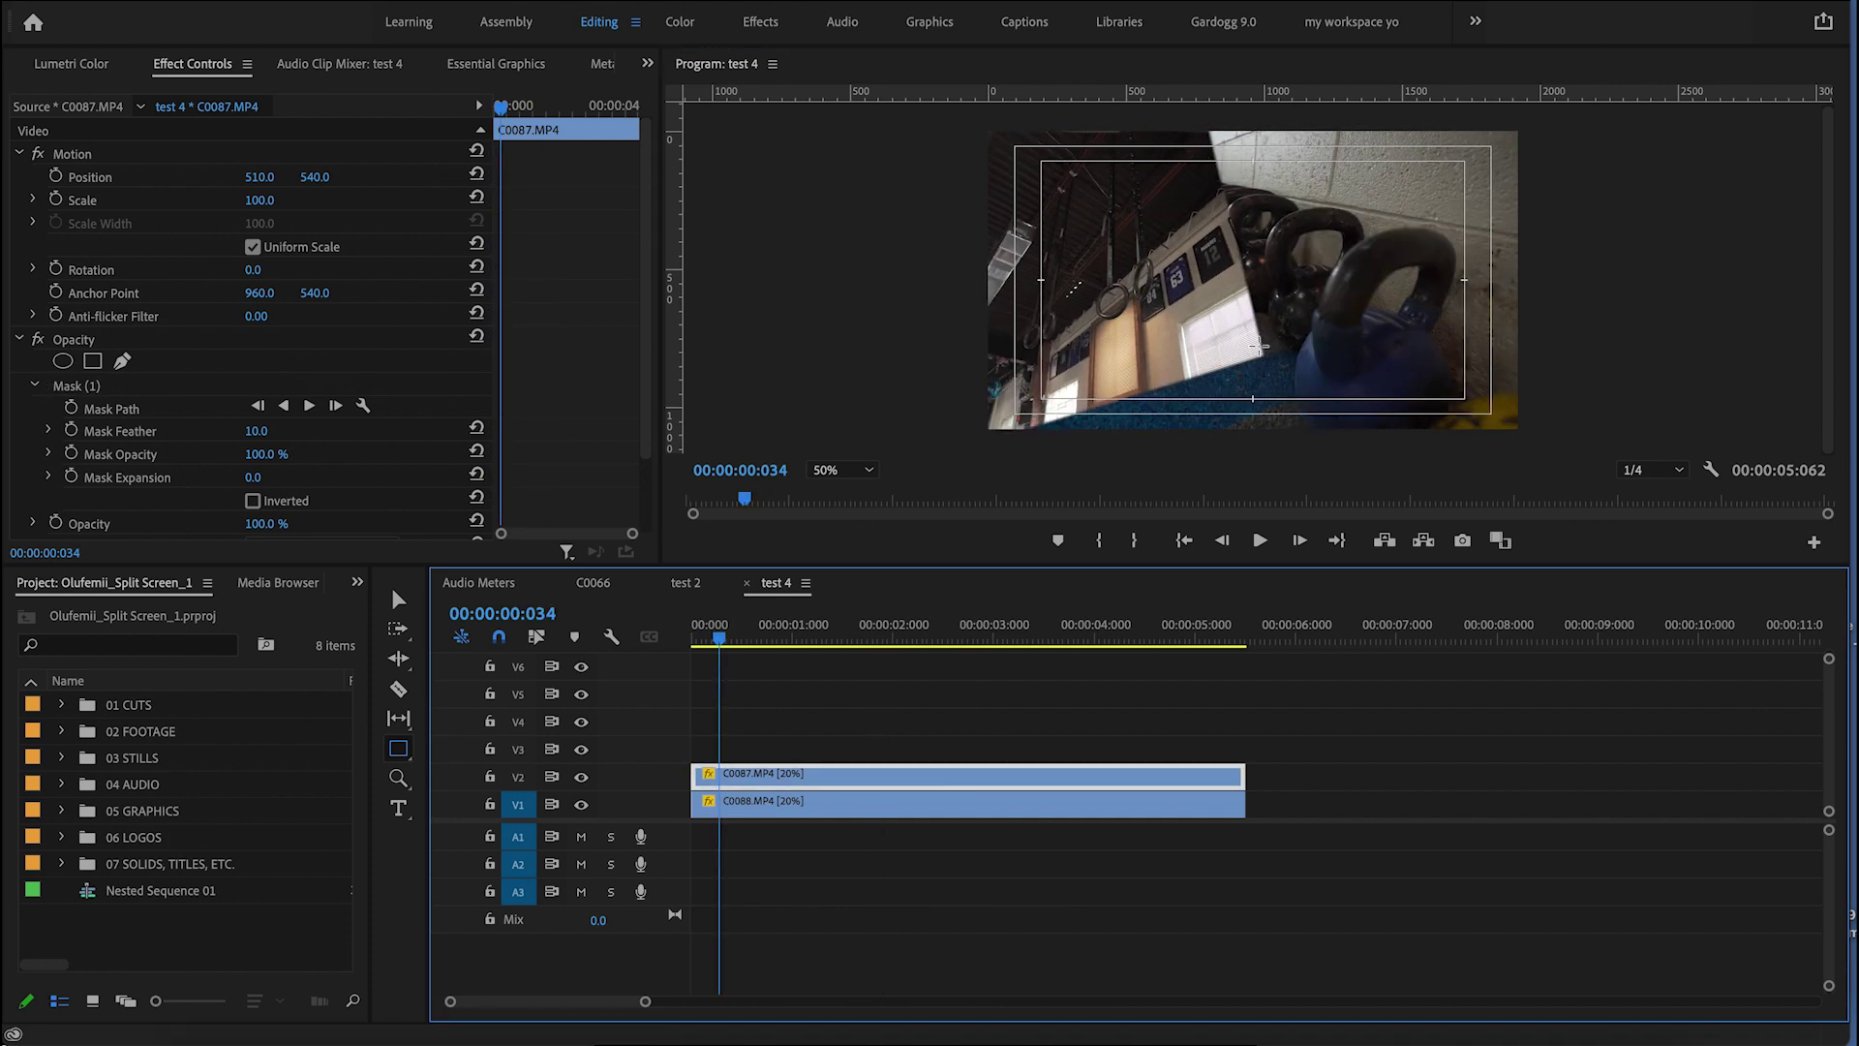
scroll(352, 382, down, 1)
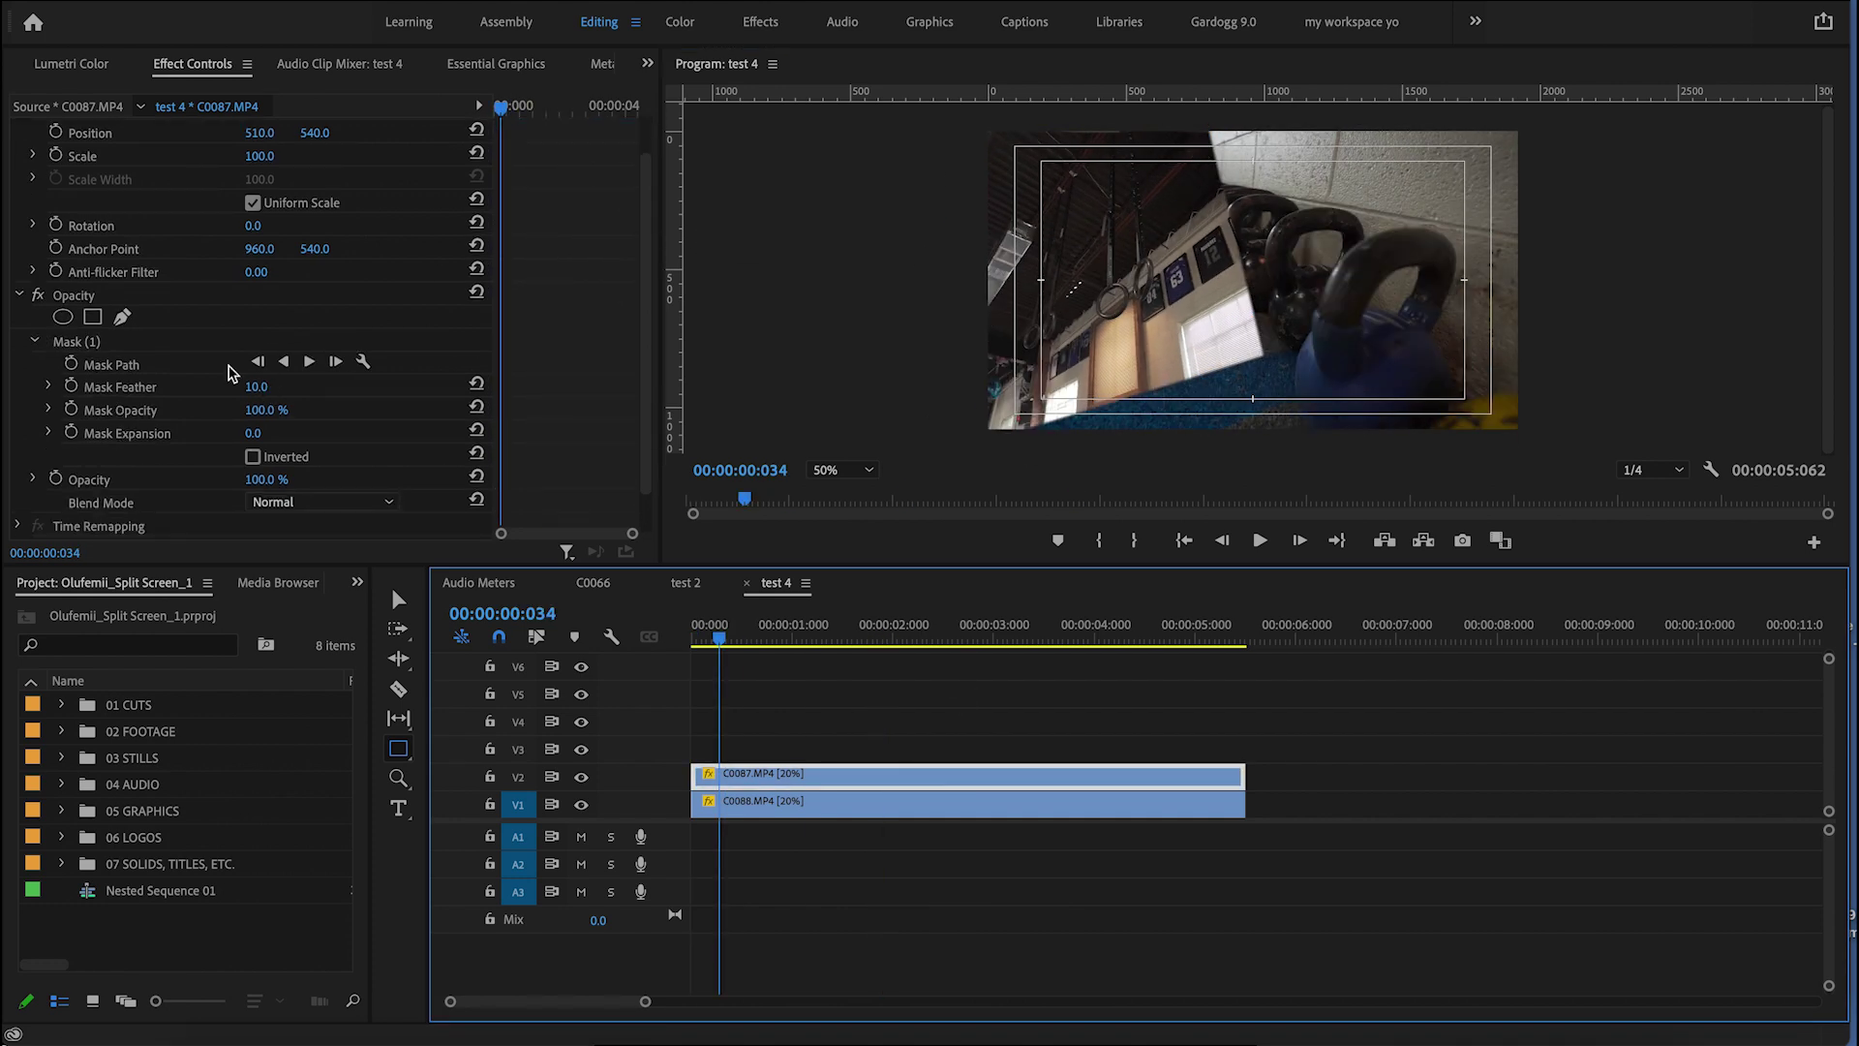
drag(256, 387, 233, 387)
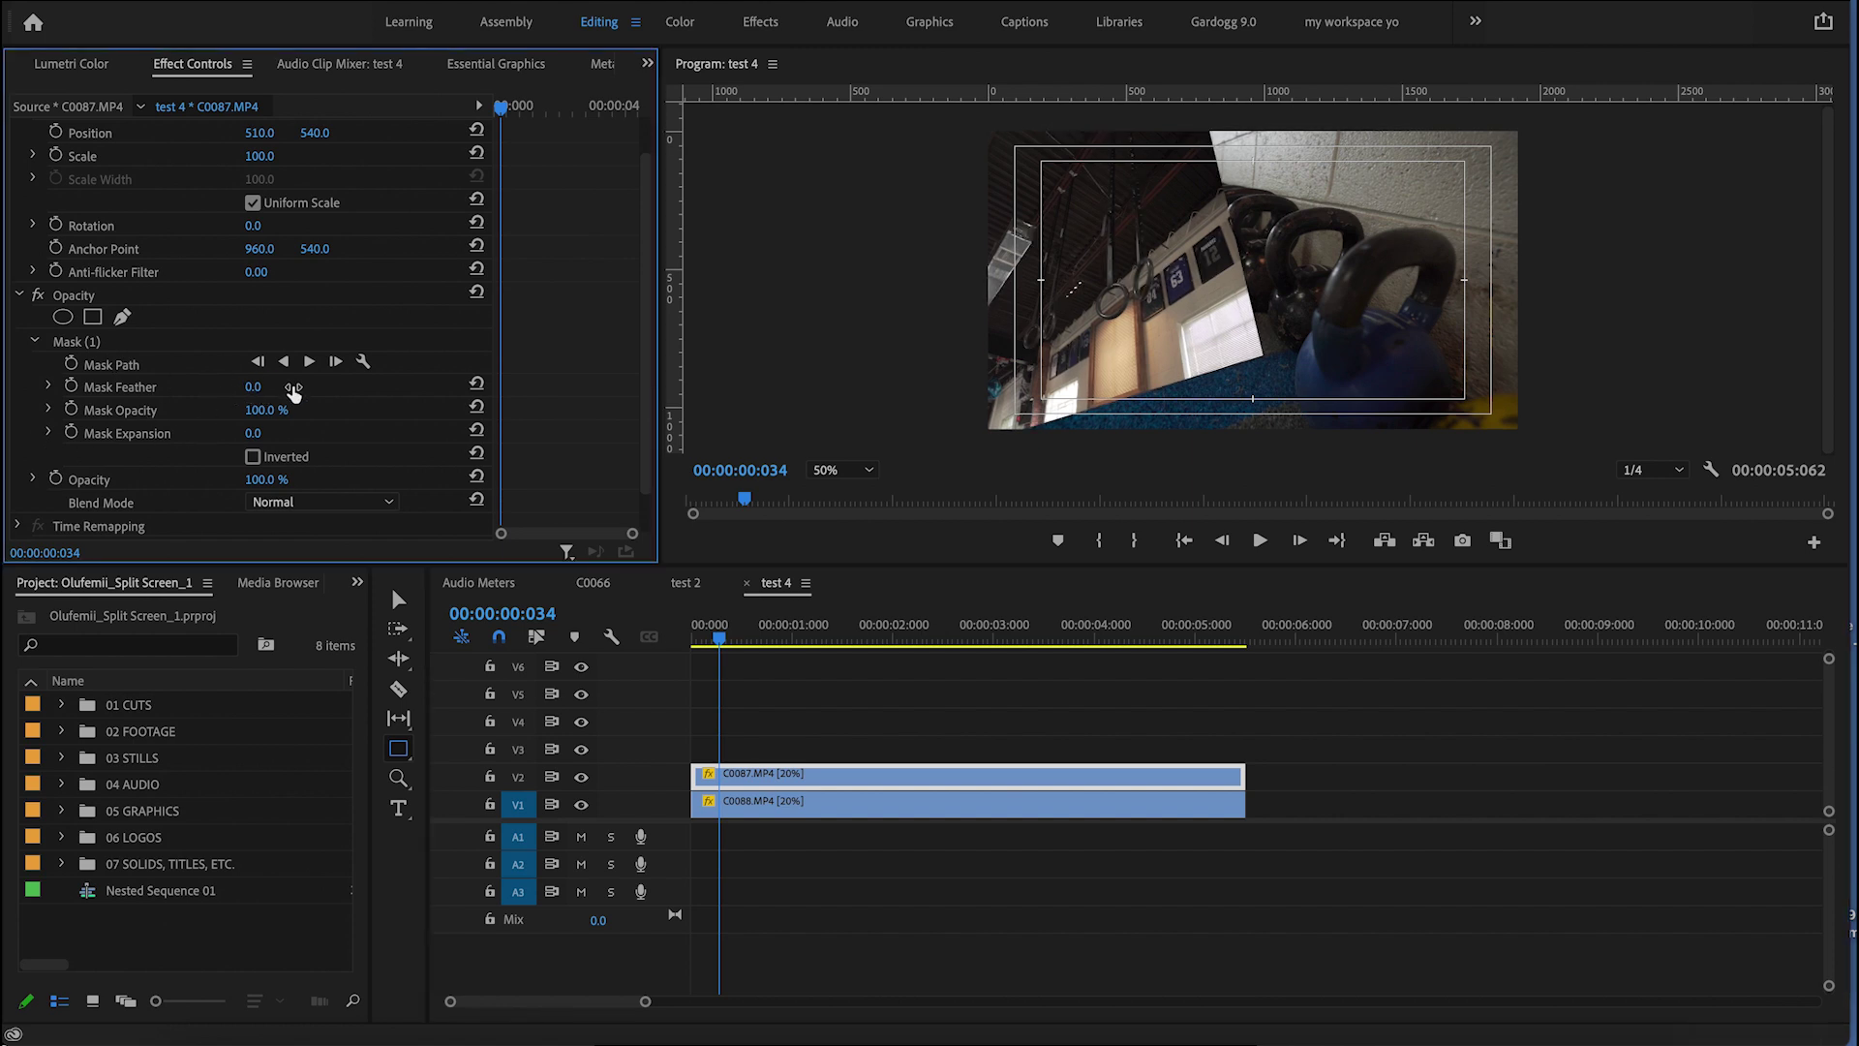
click(725, 812)
drag(271, 179, 467, 179)
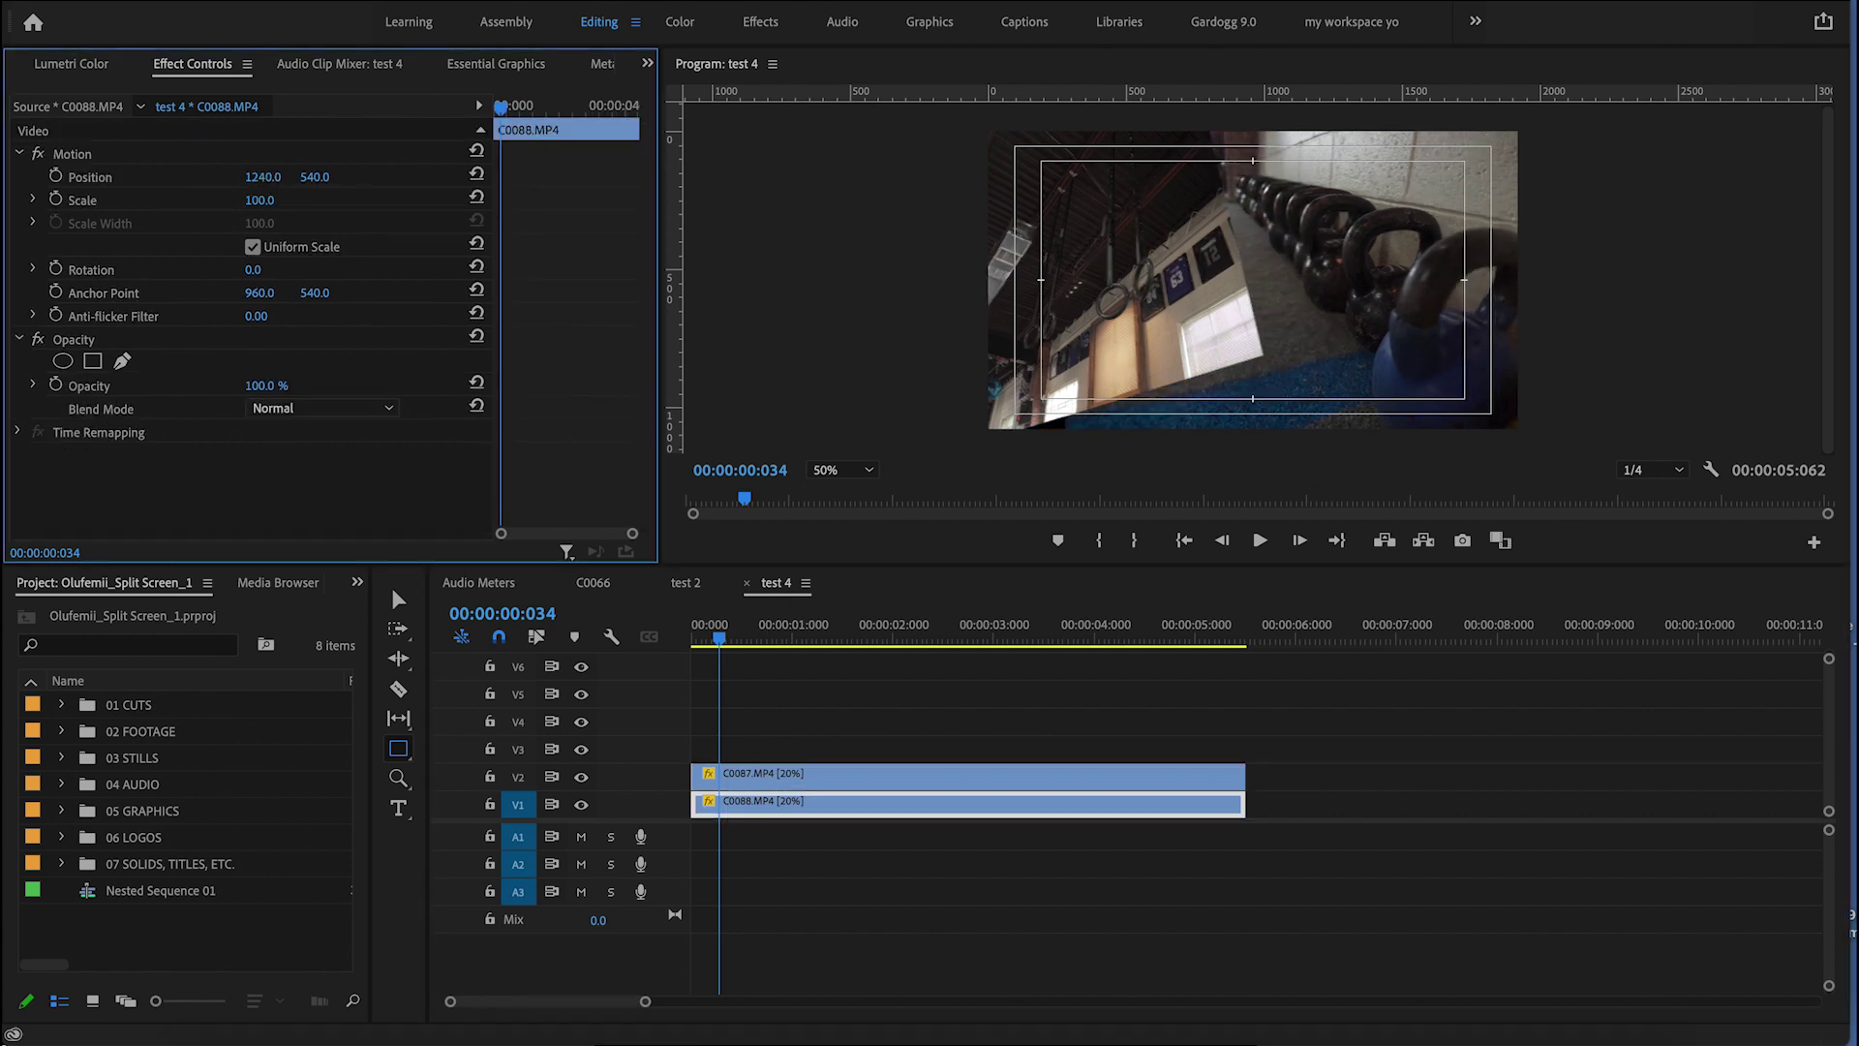
key(space)
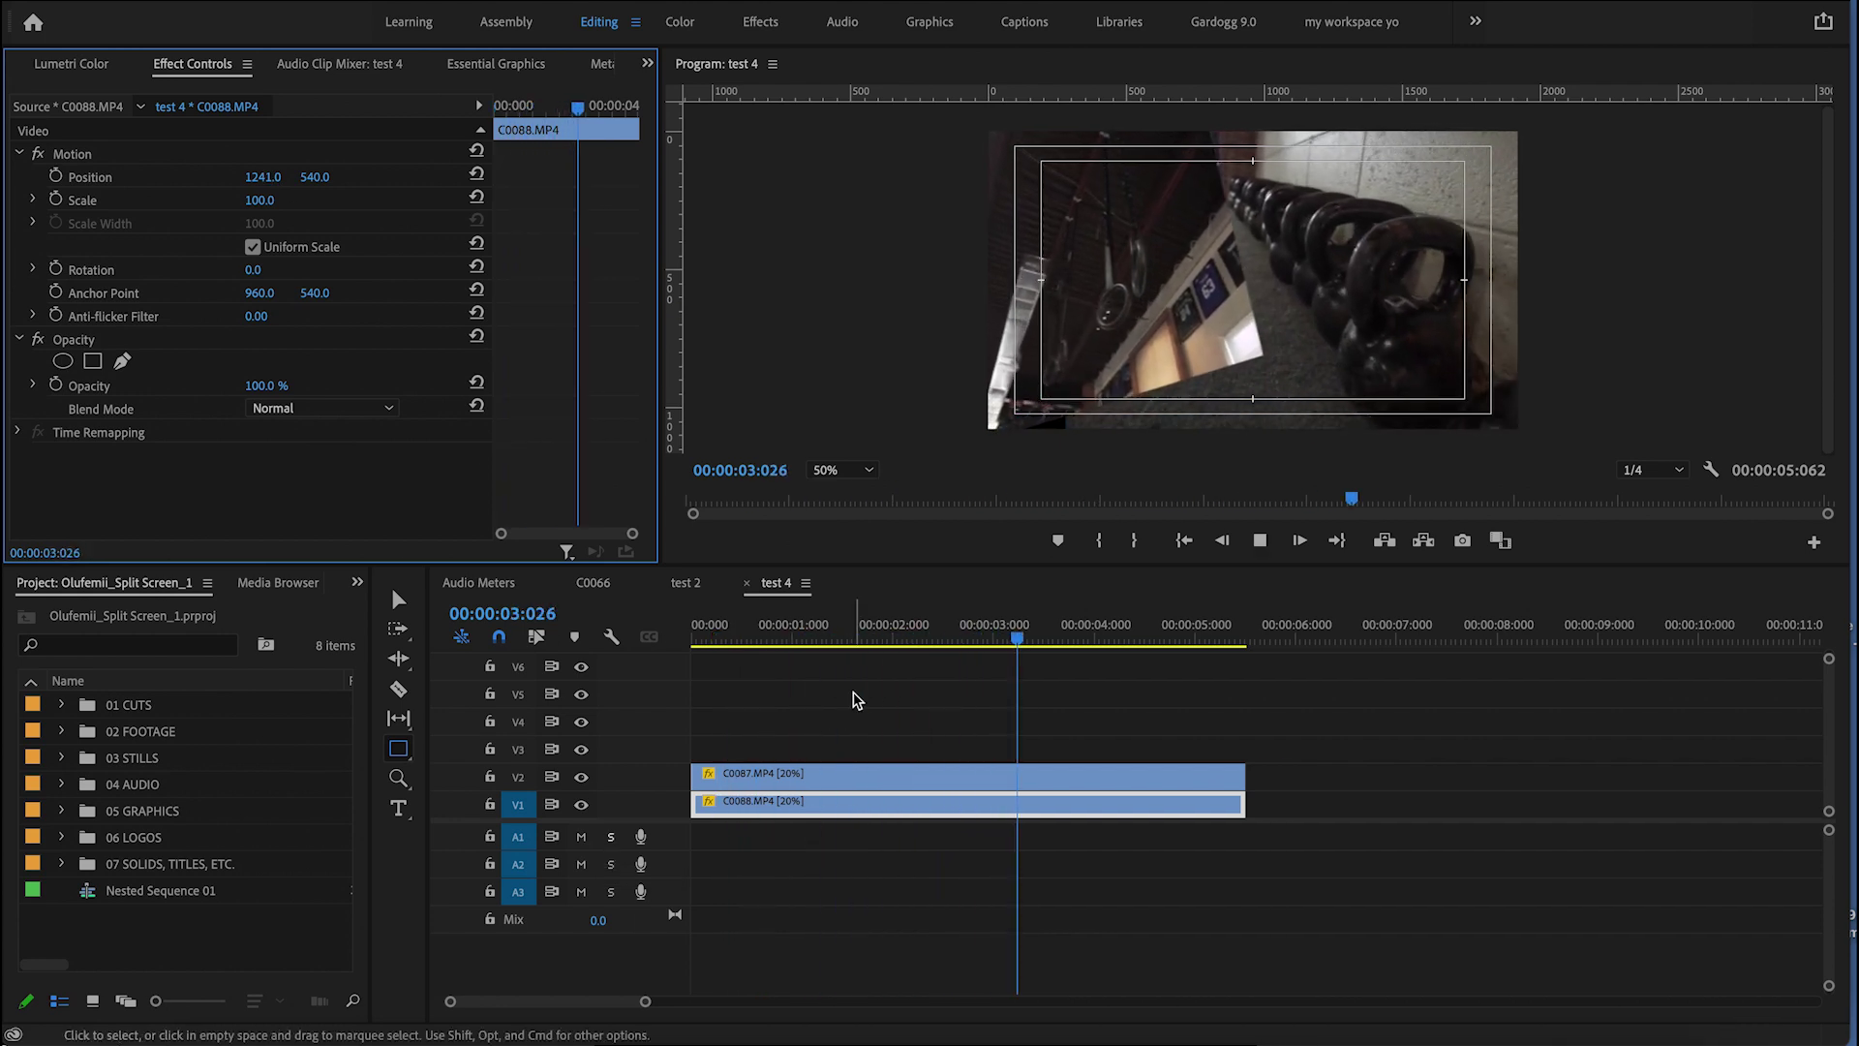
key(space)
click(712, 746)
key(Home)
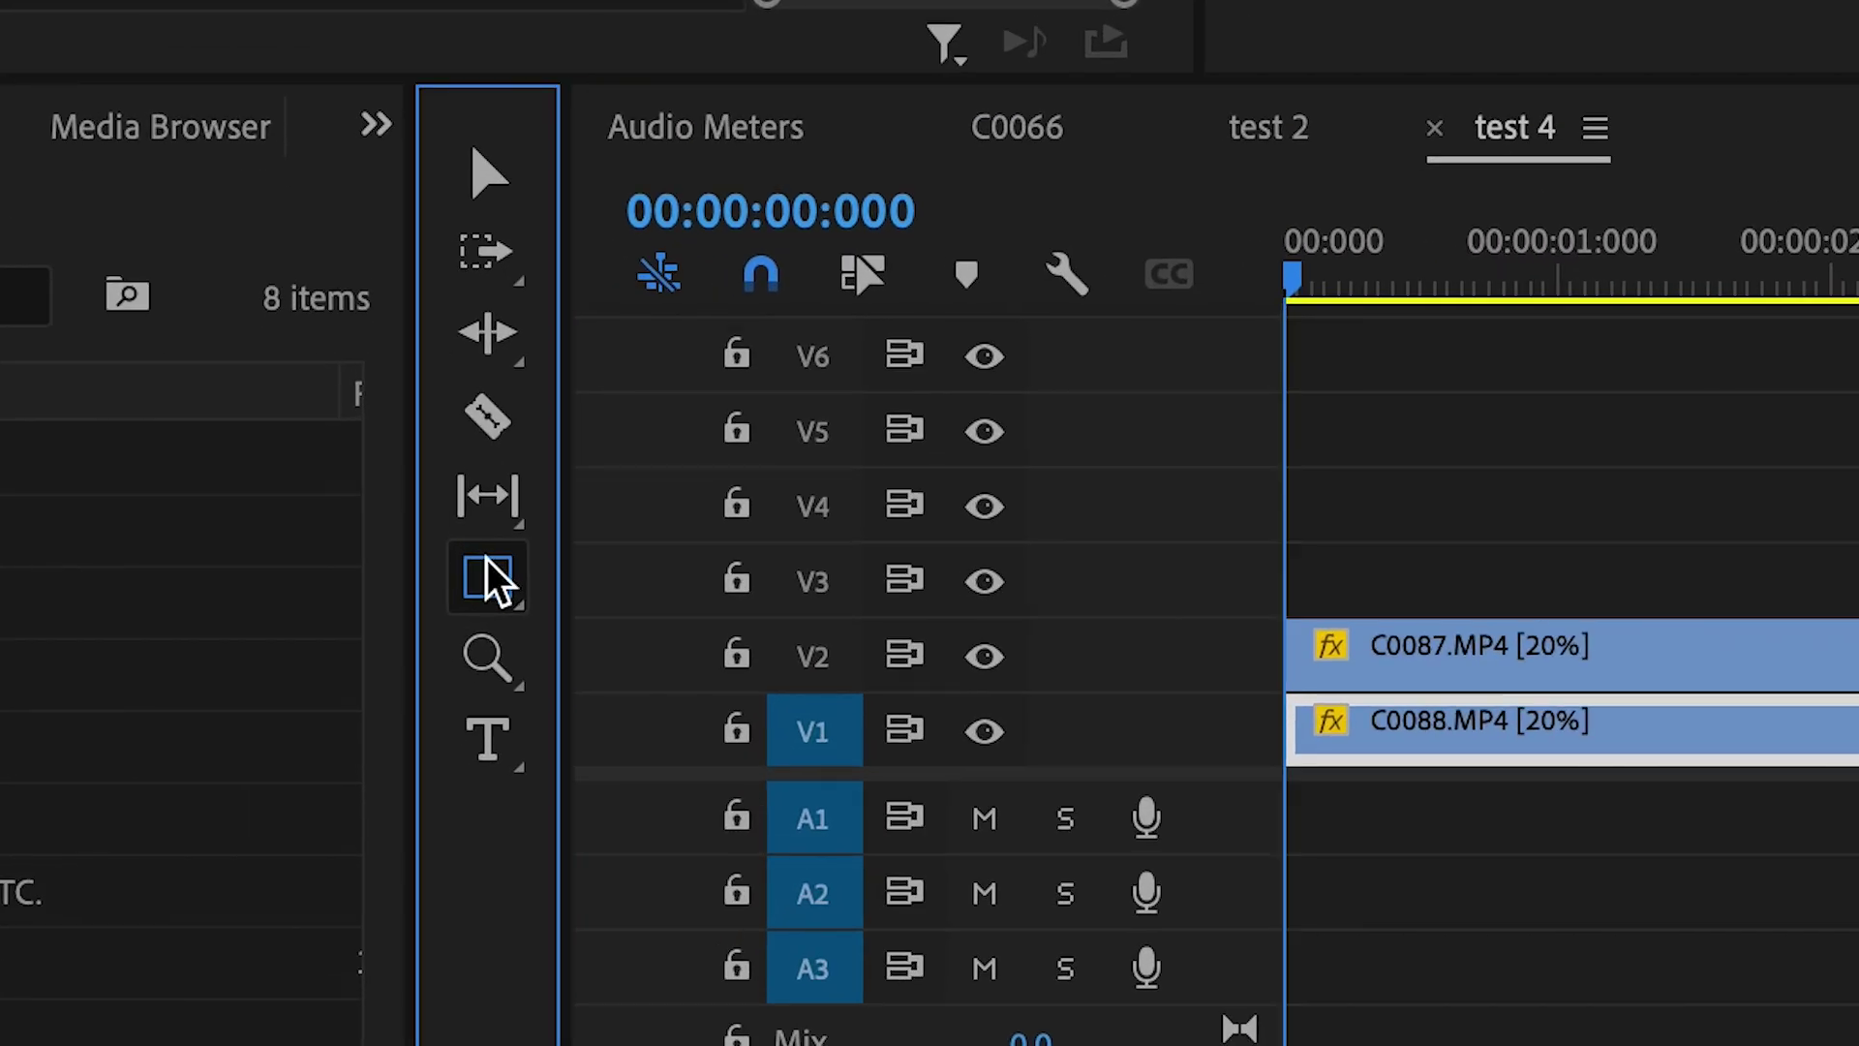
click(486, 559)
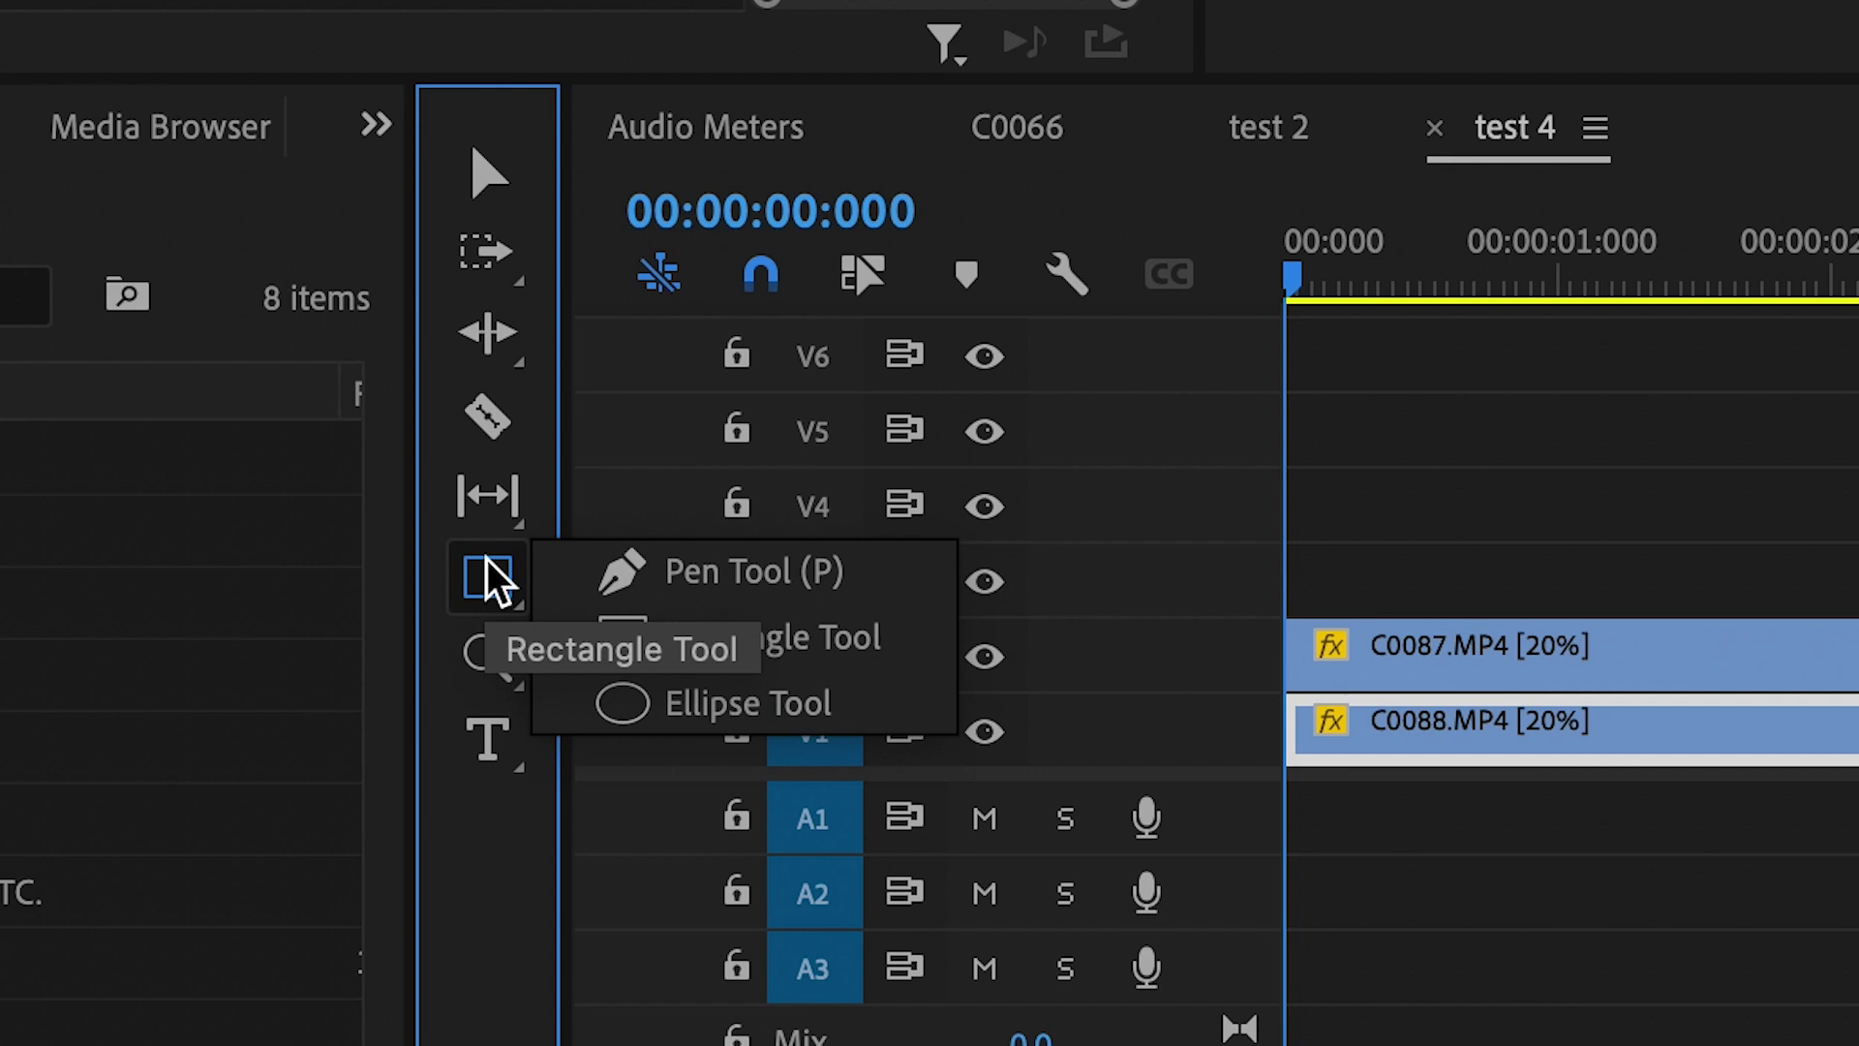
Step: Set the monitor zoom to Fit and draw a white Pen triangle along the split
click(670, 575)
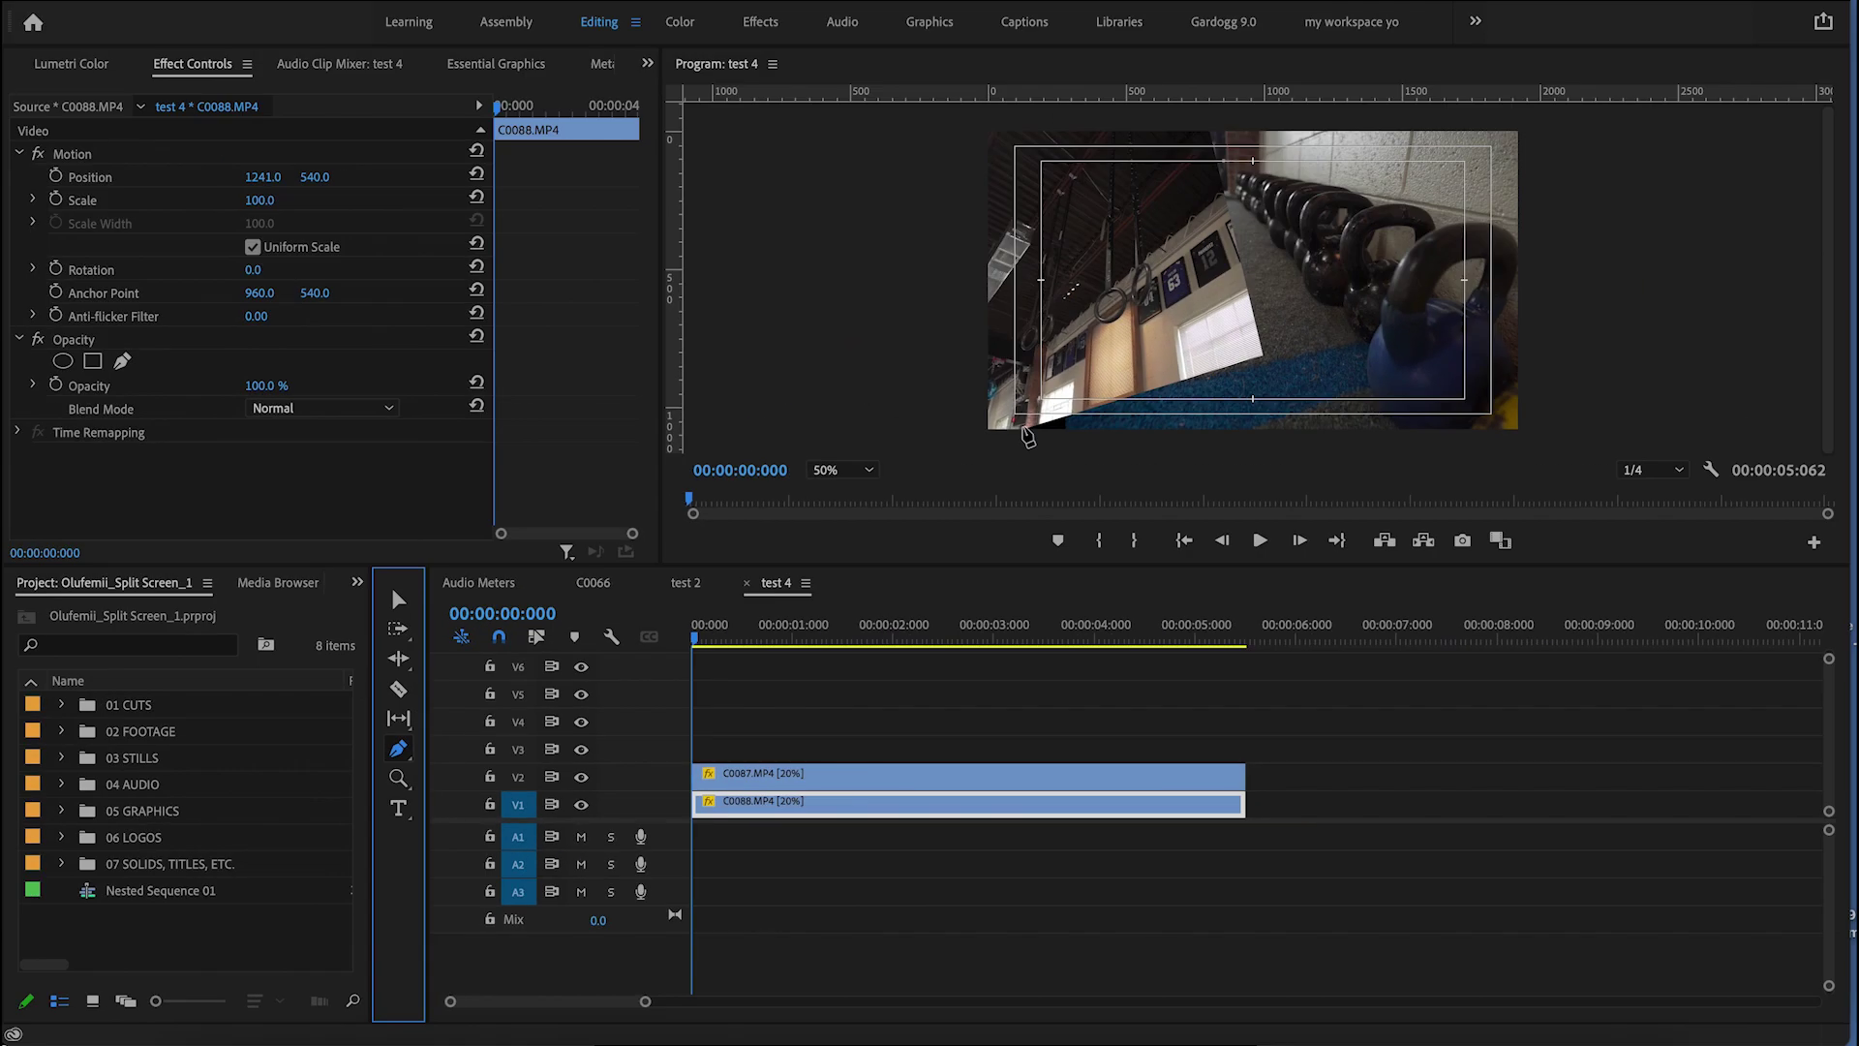
click(869, 470)
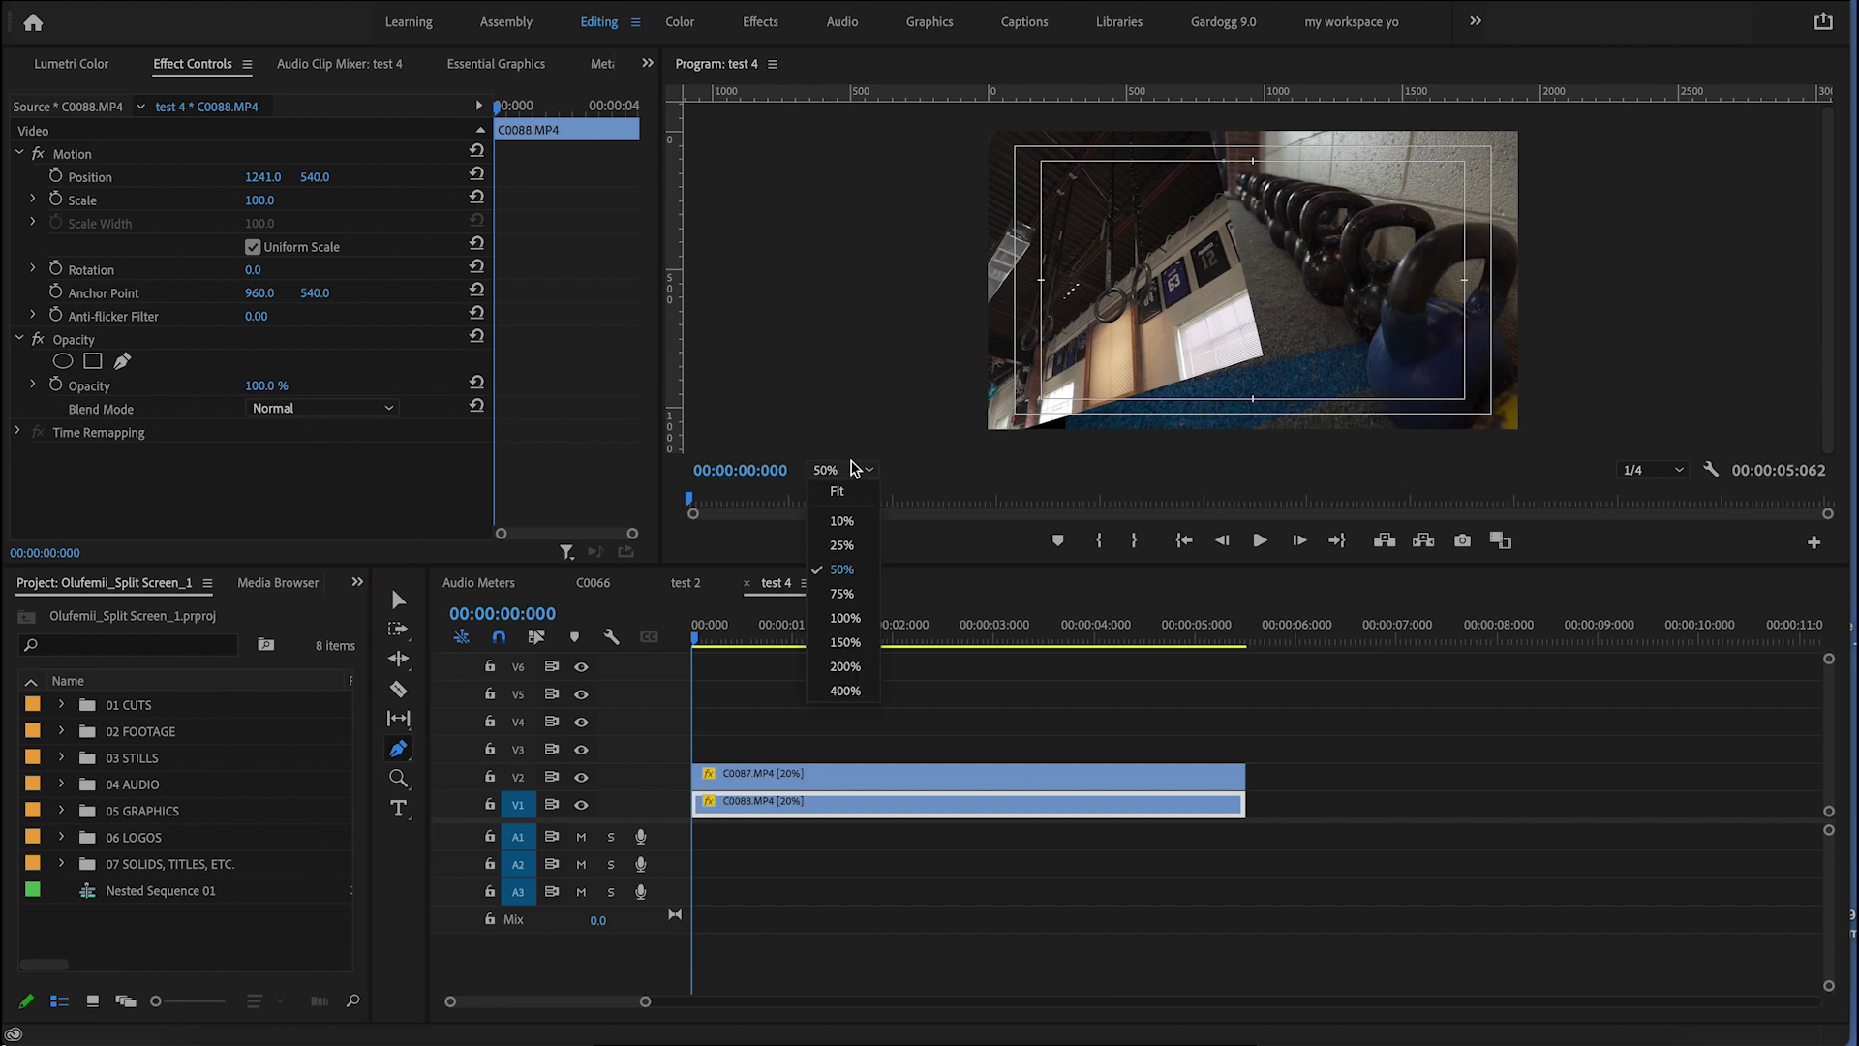
click(840, 492)
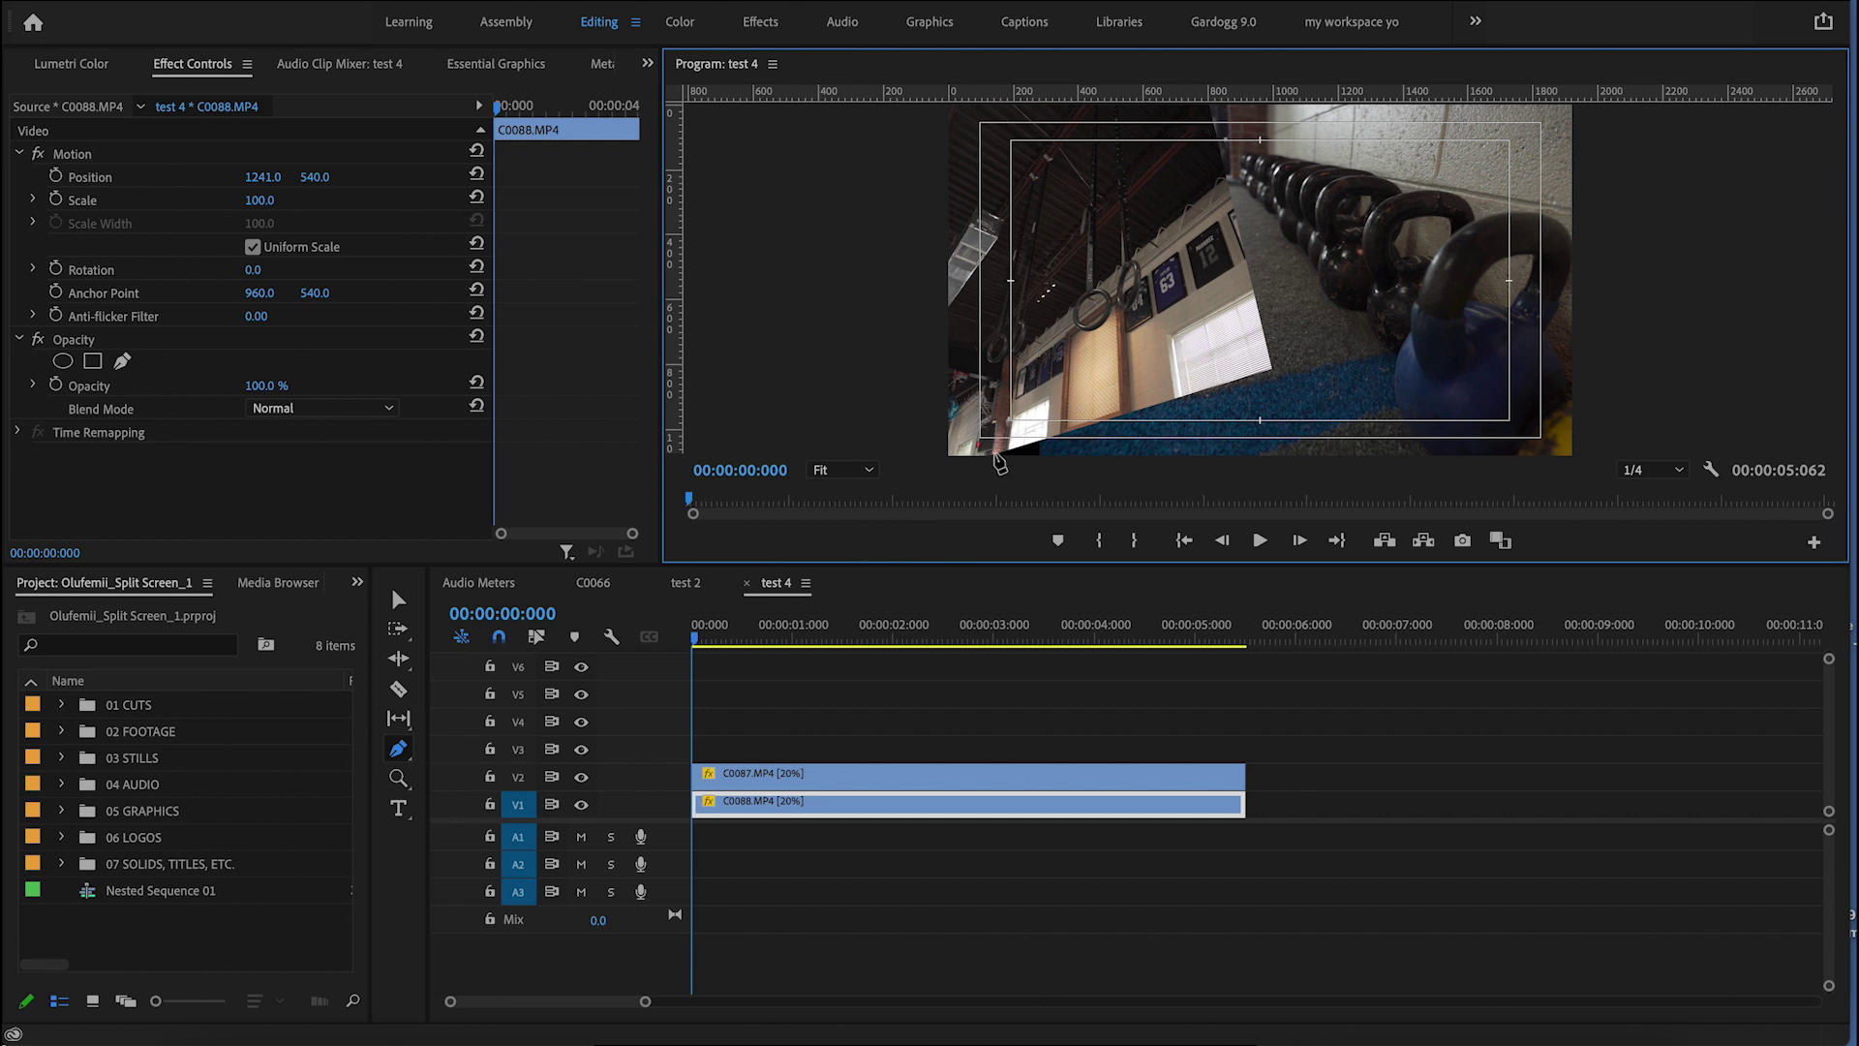
click(1213, 380)
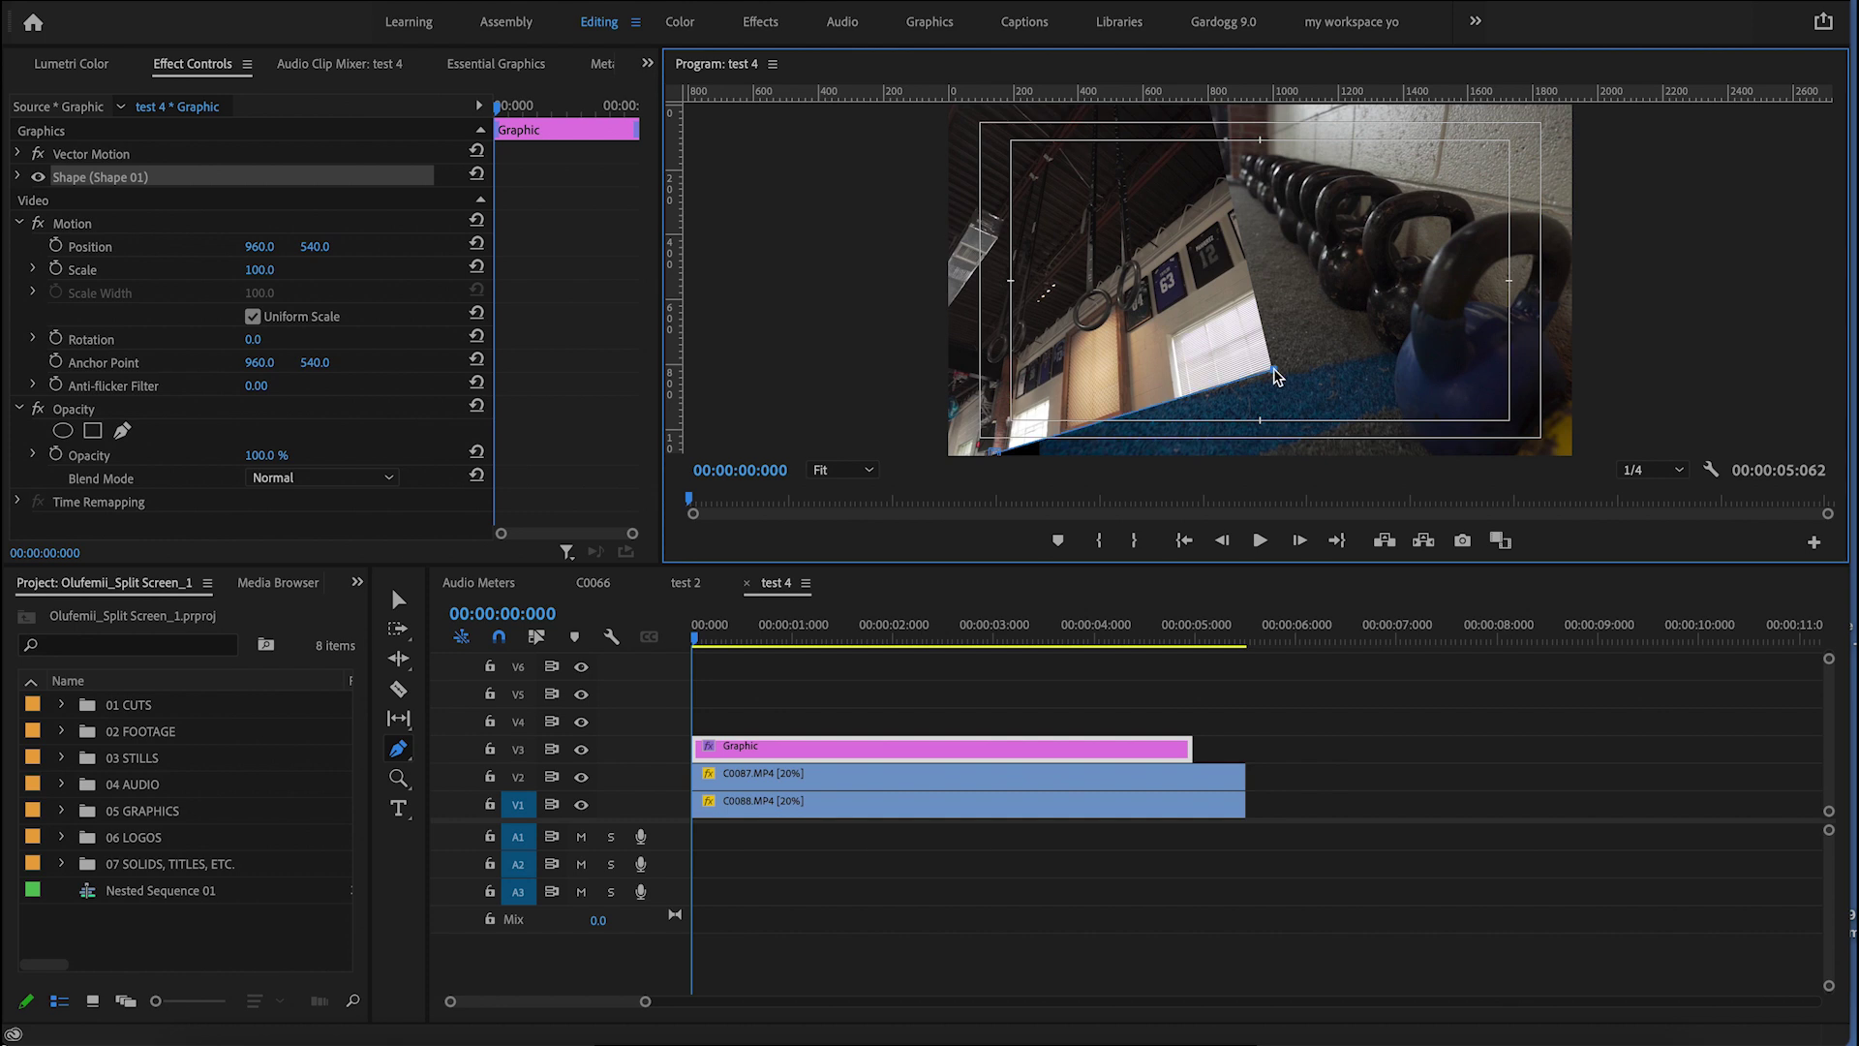
click(1207, 110)
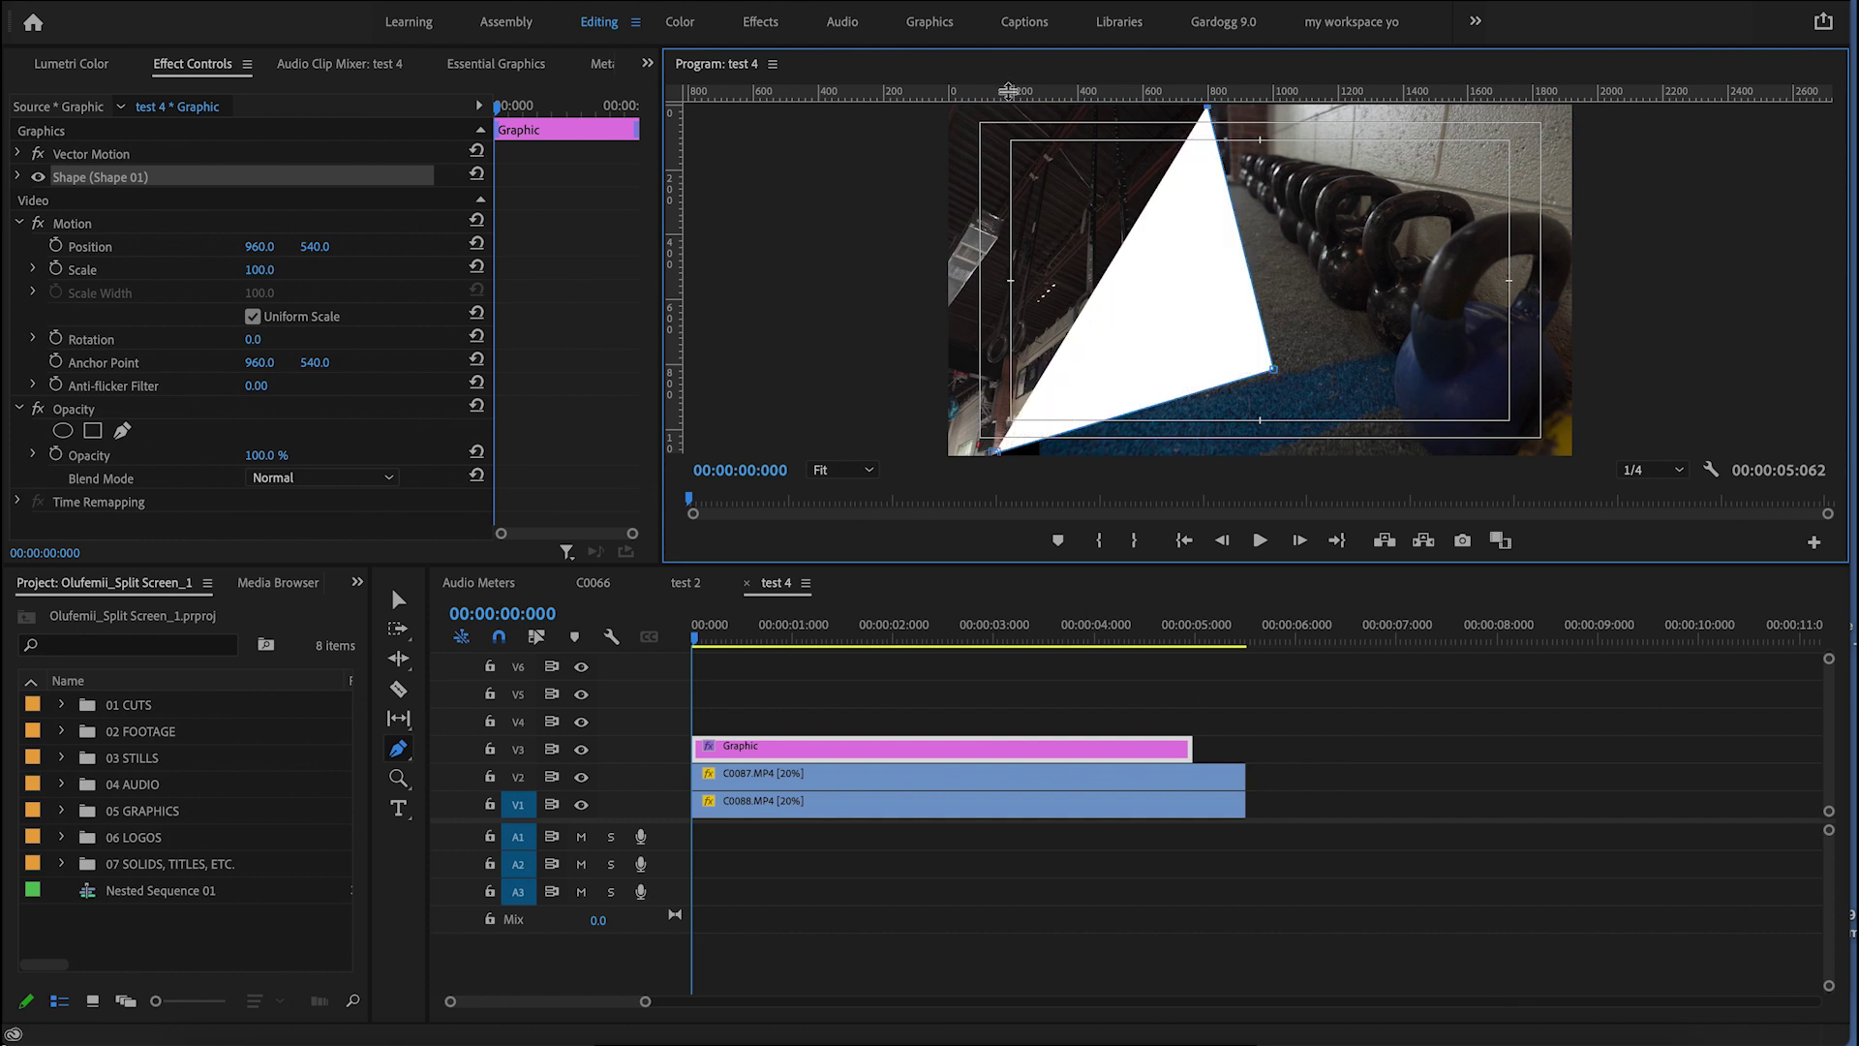
key(v)
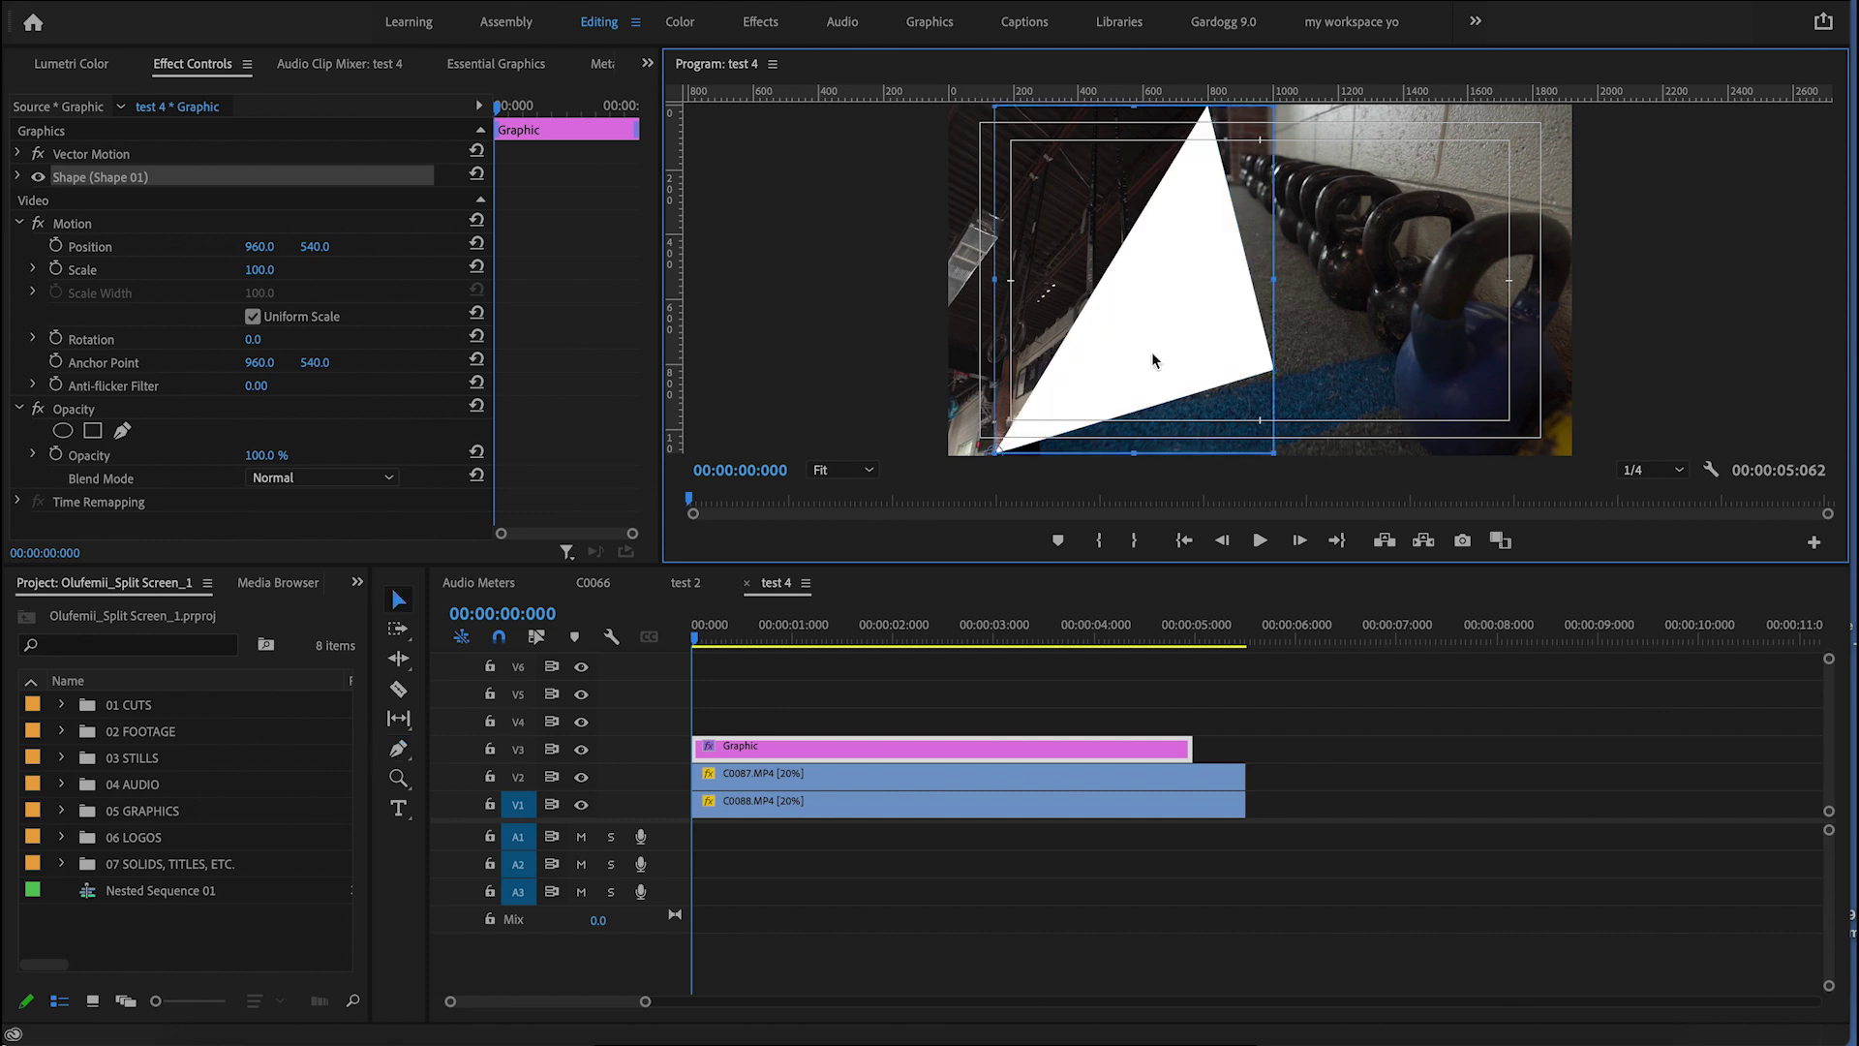
click(480, 66)
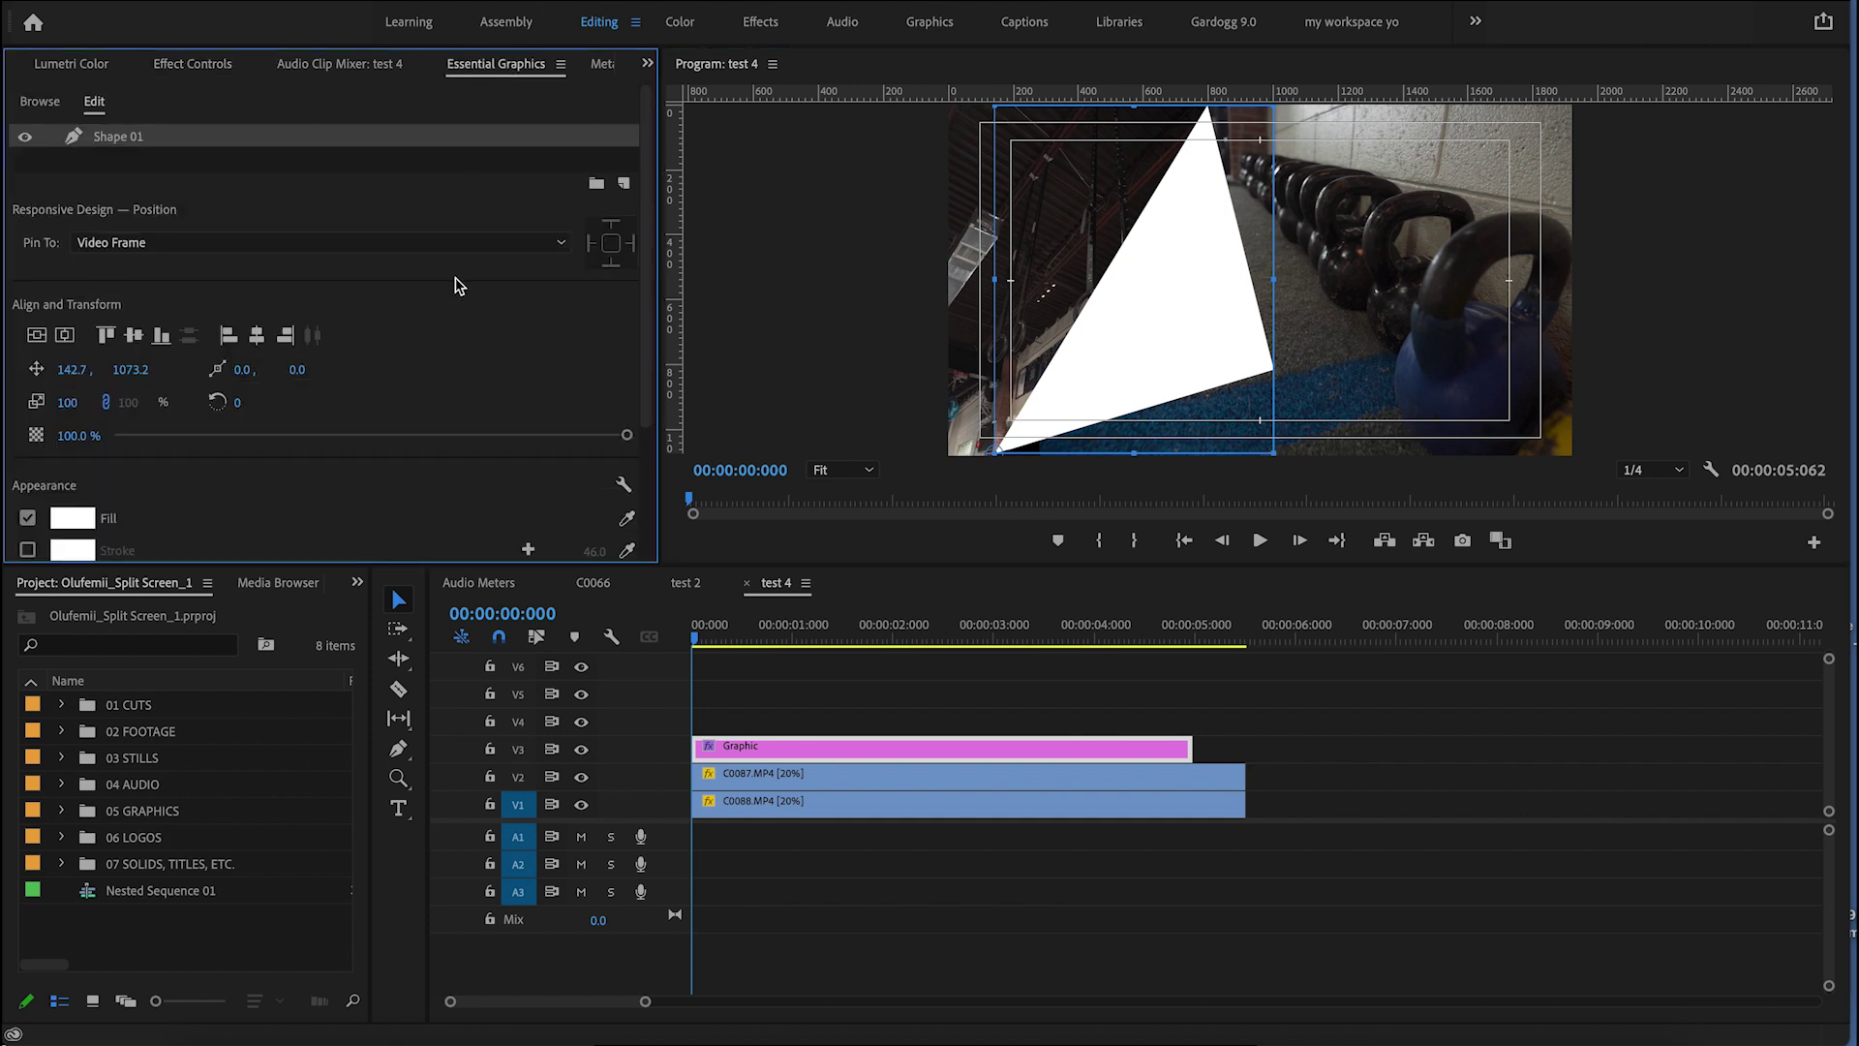
Step: Turn off the triangle's fill and give it a thin white stroke of about 15
scroll(458, 285, down, 3)
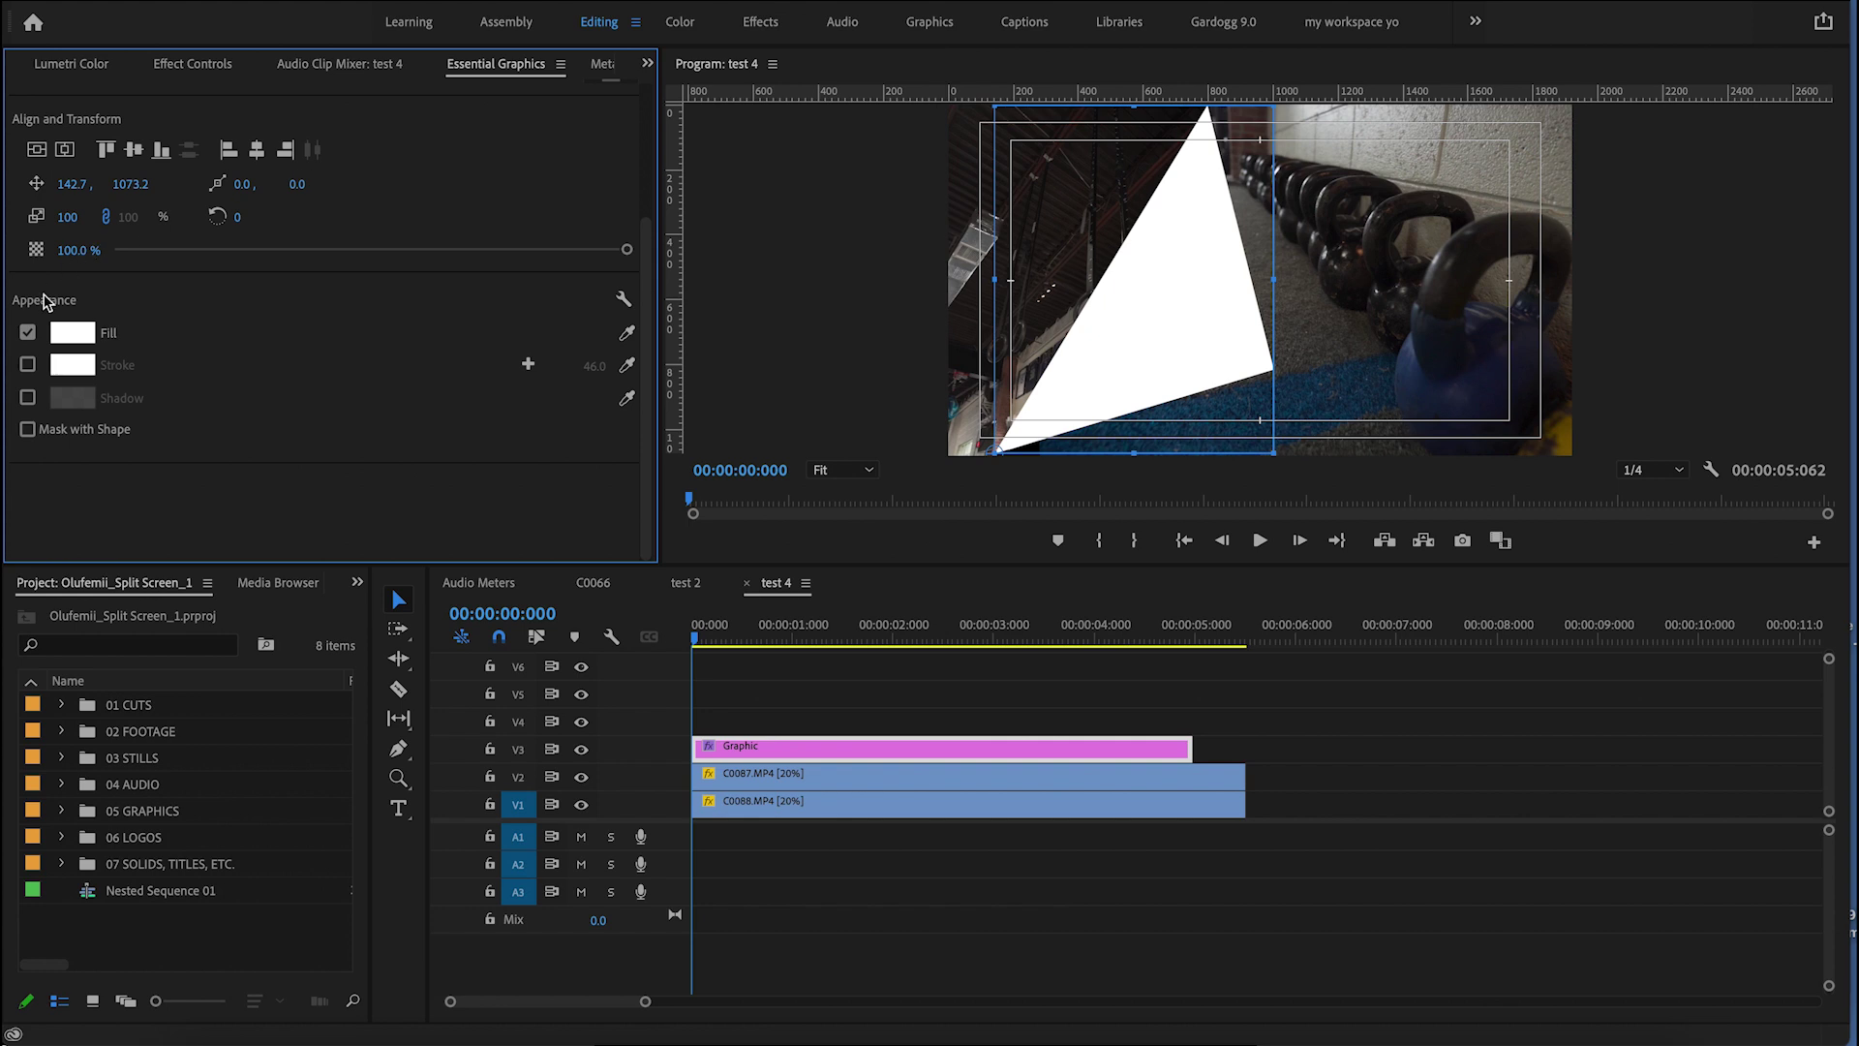
click(28, 333)
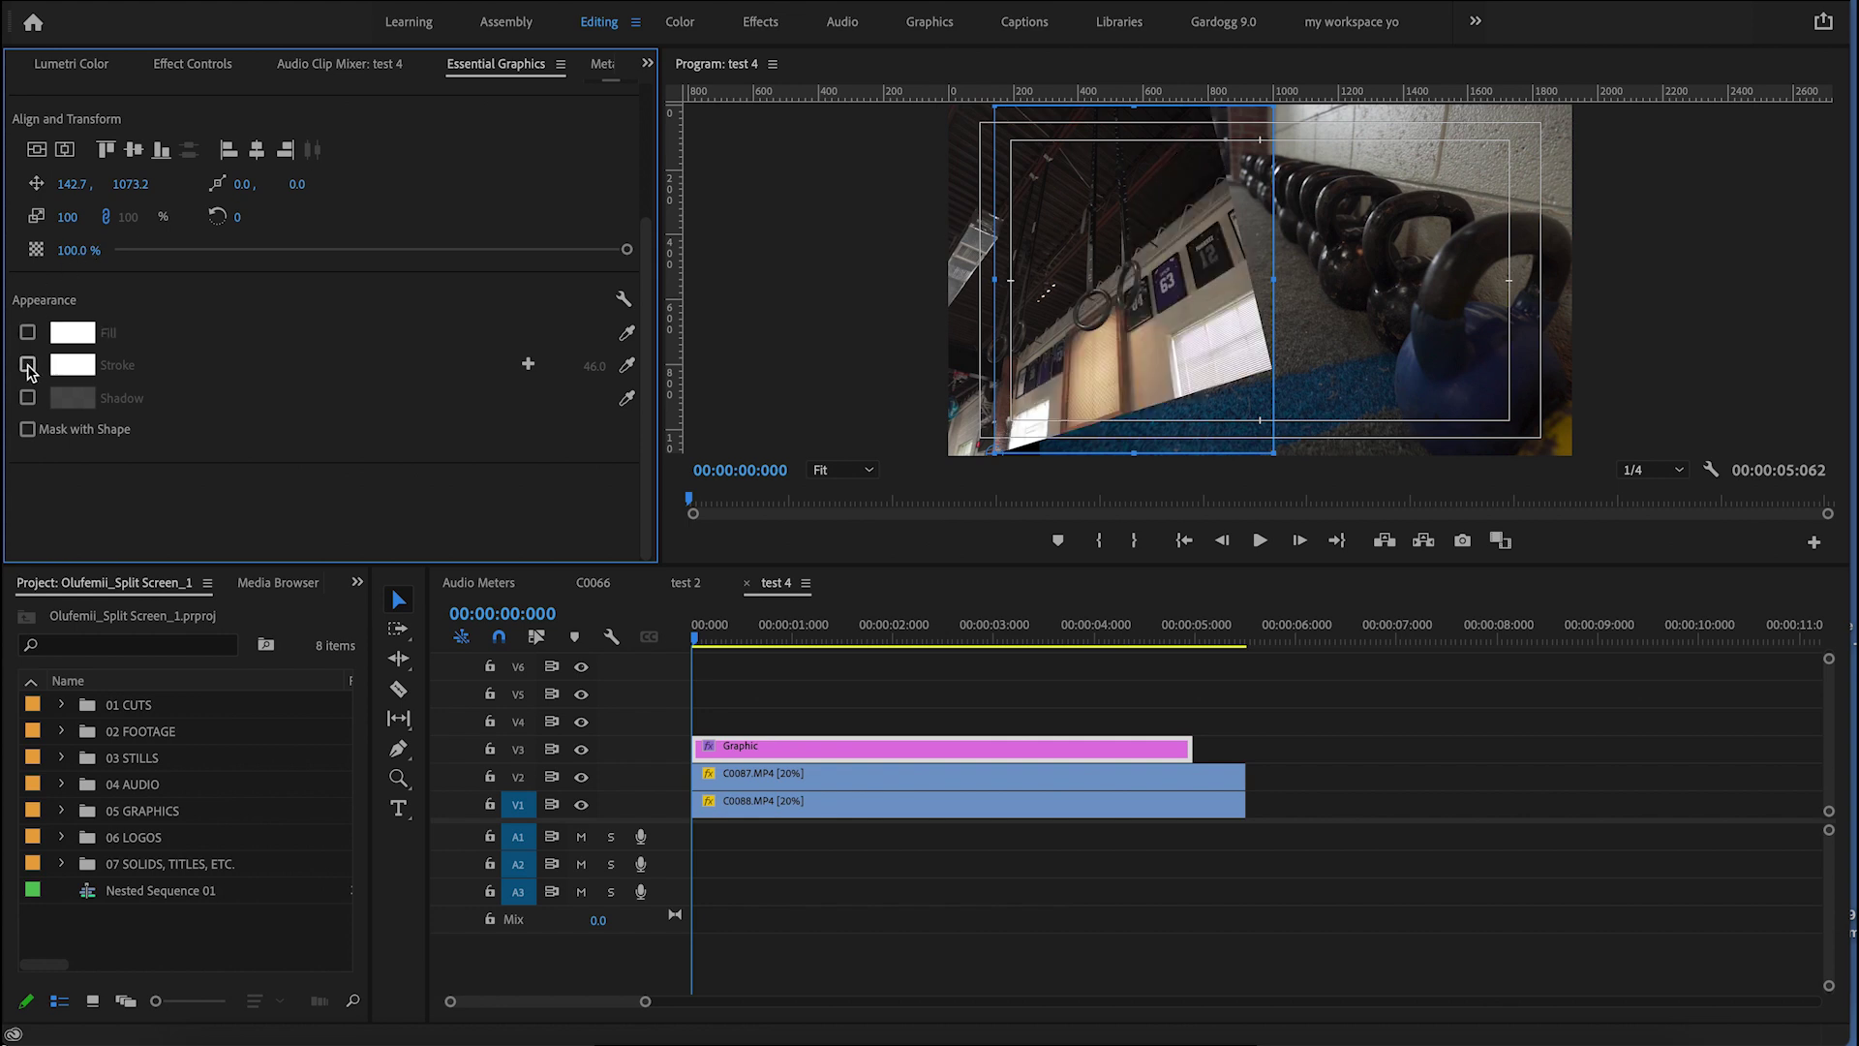
click(28, 365)
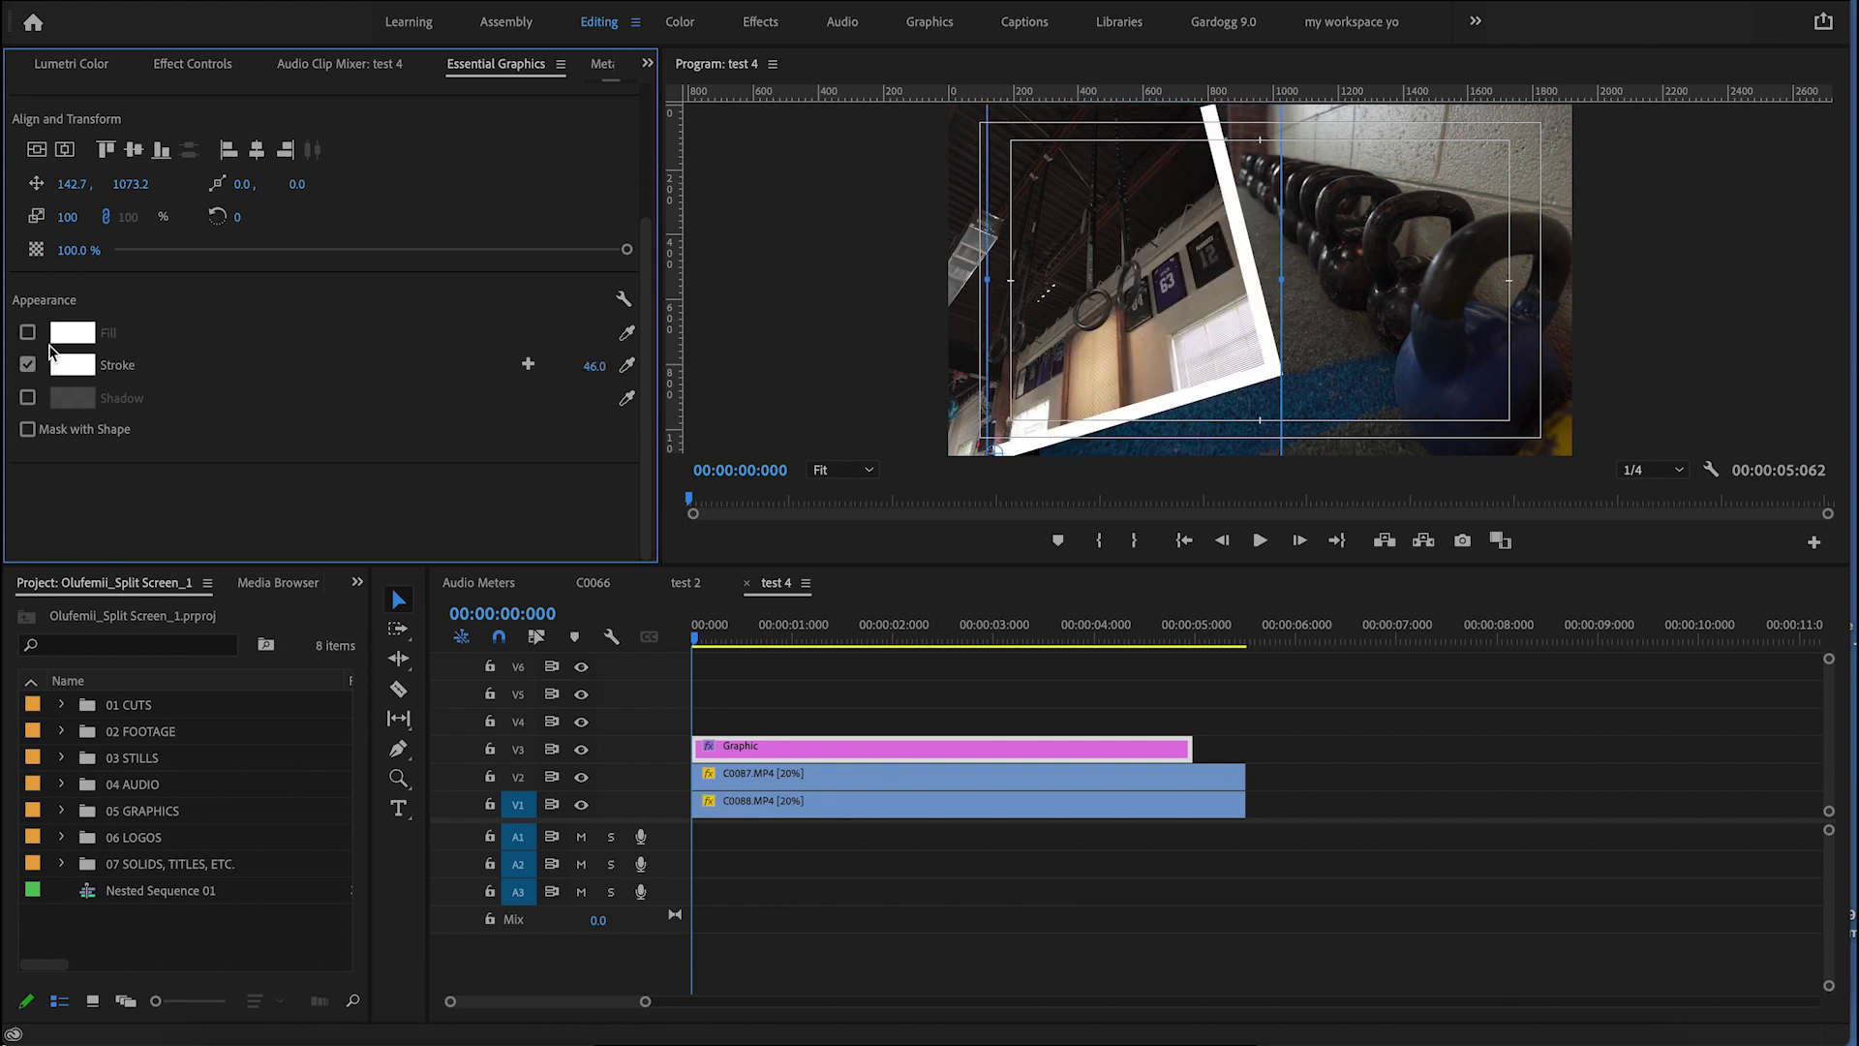
drag(596, 368, 569, 368)
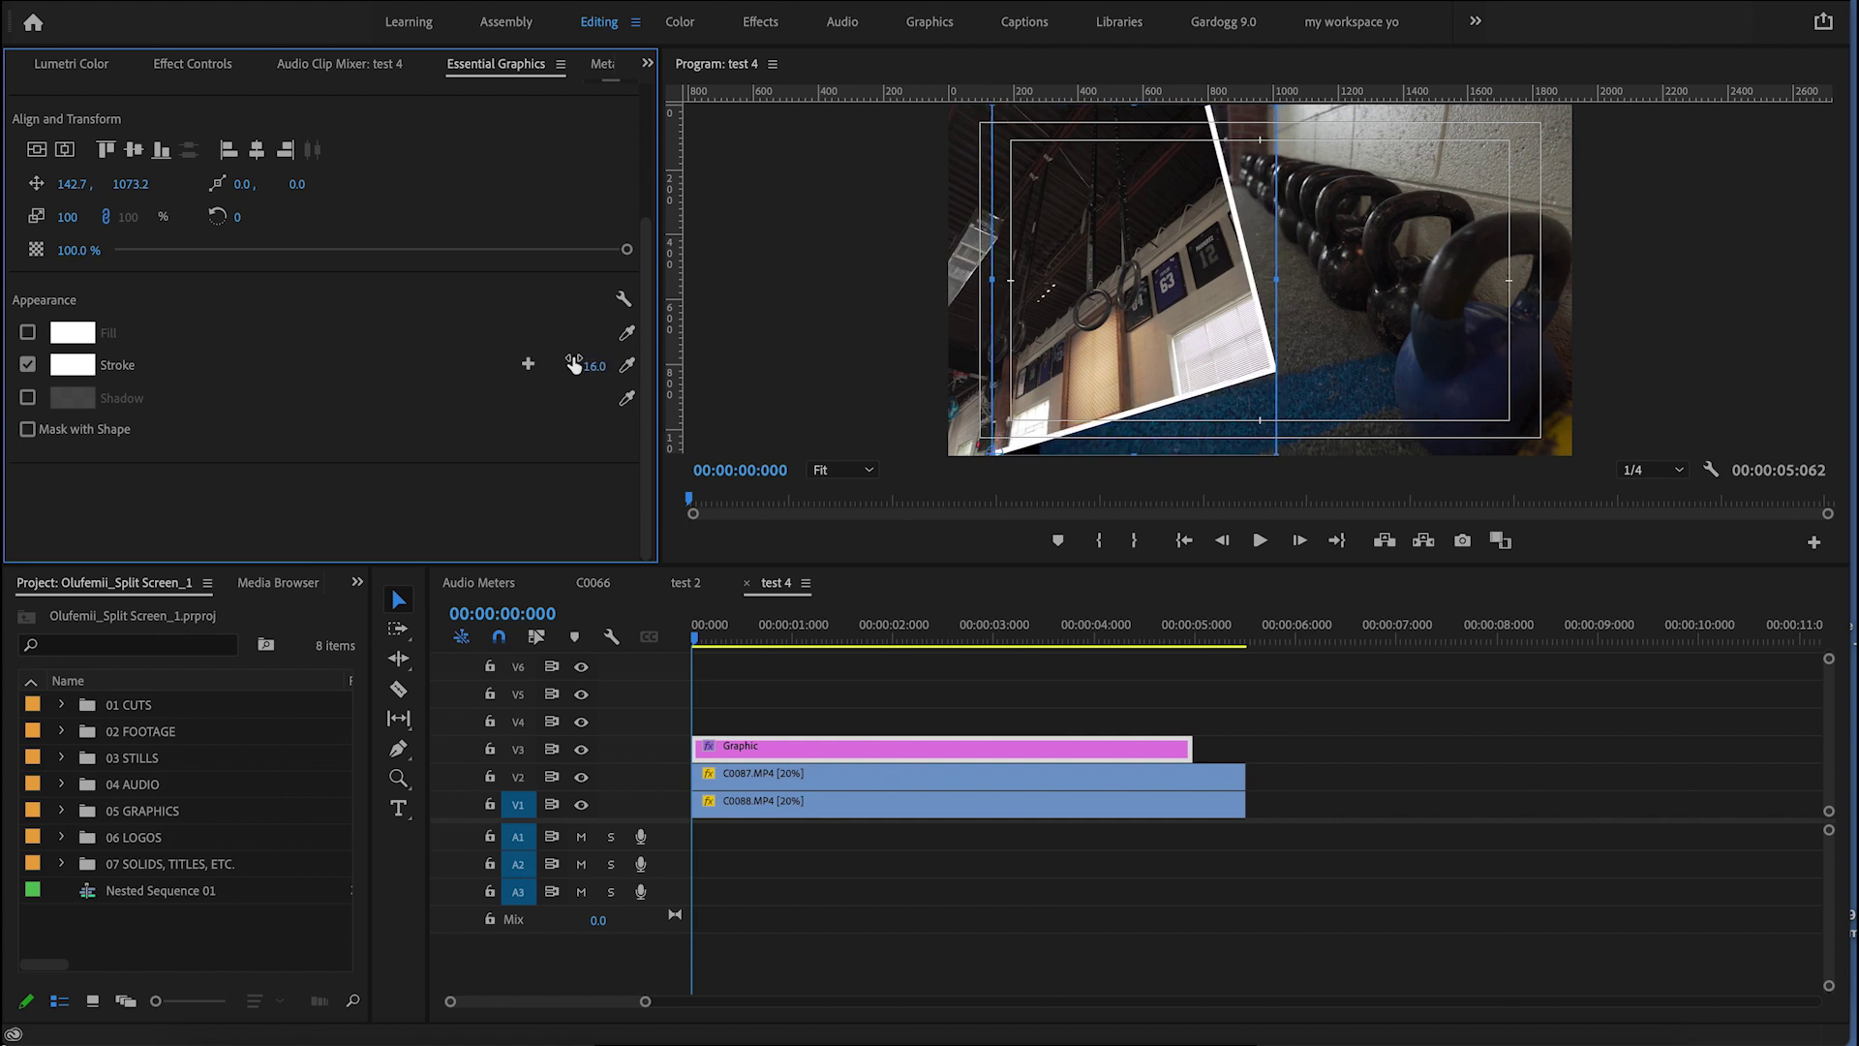
Step: Play the sequence to preview the outlined diagonal split
click(905, 716)
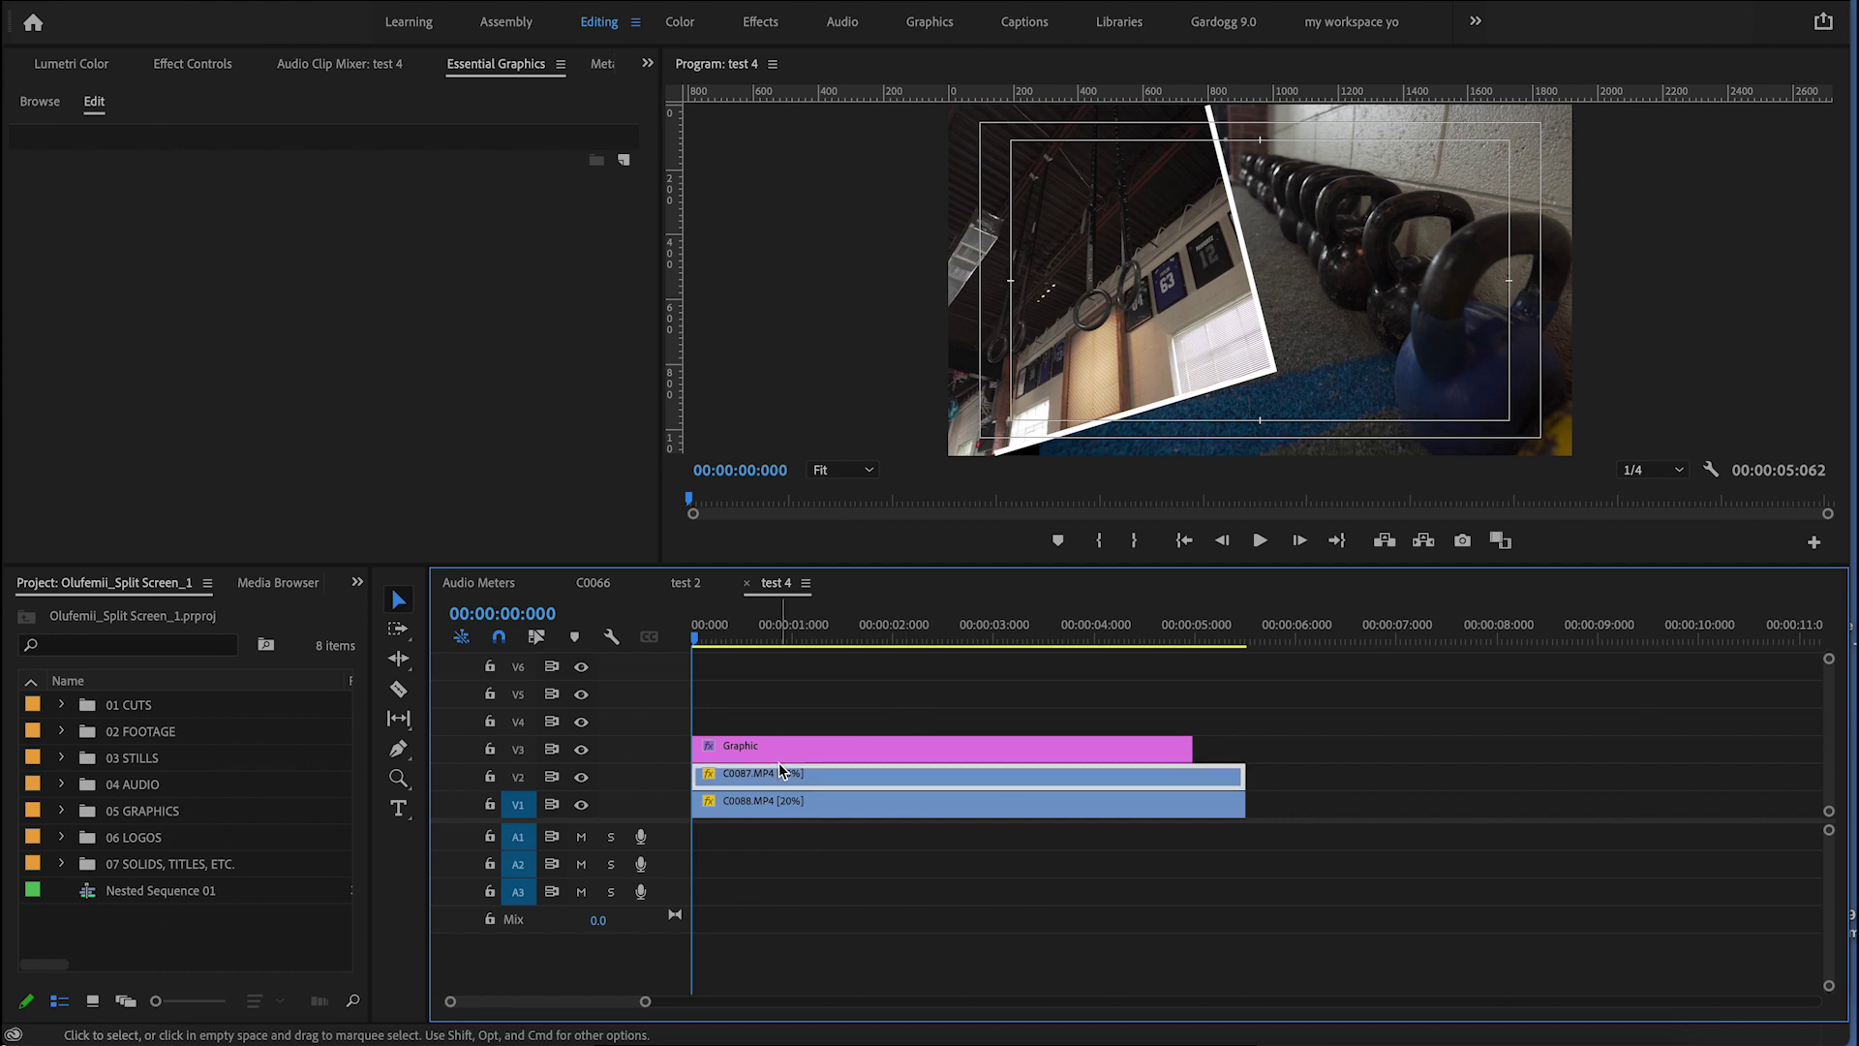
key(space)
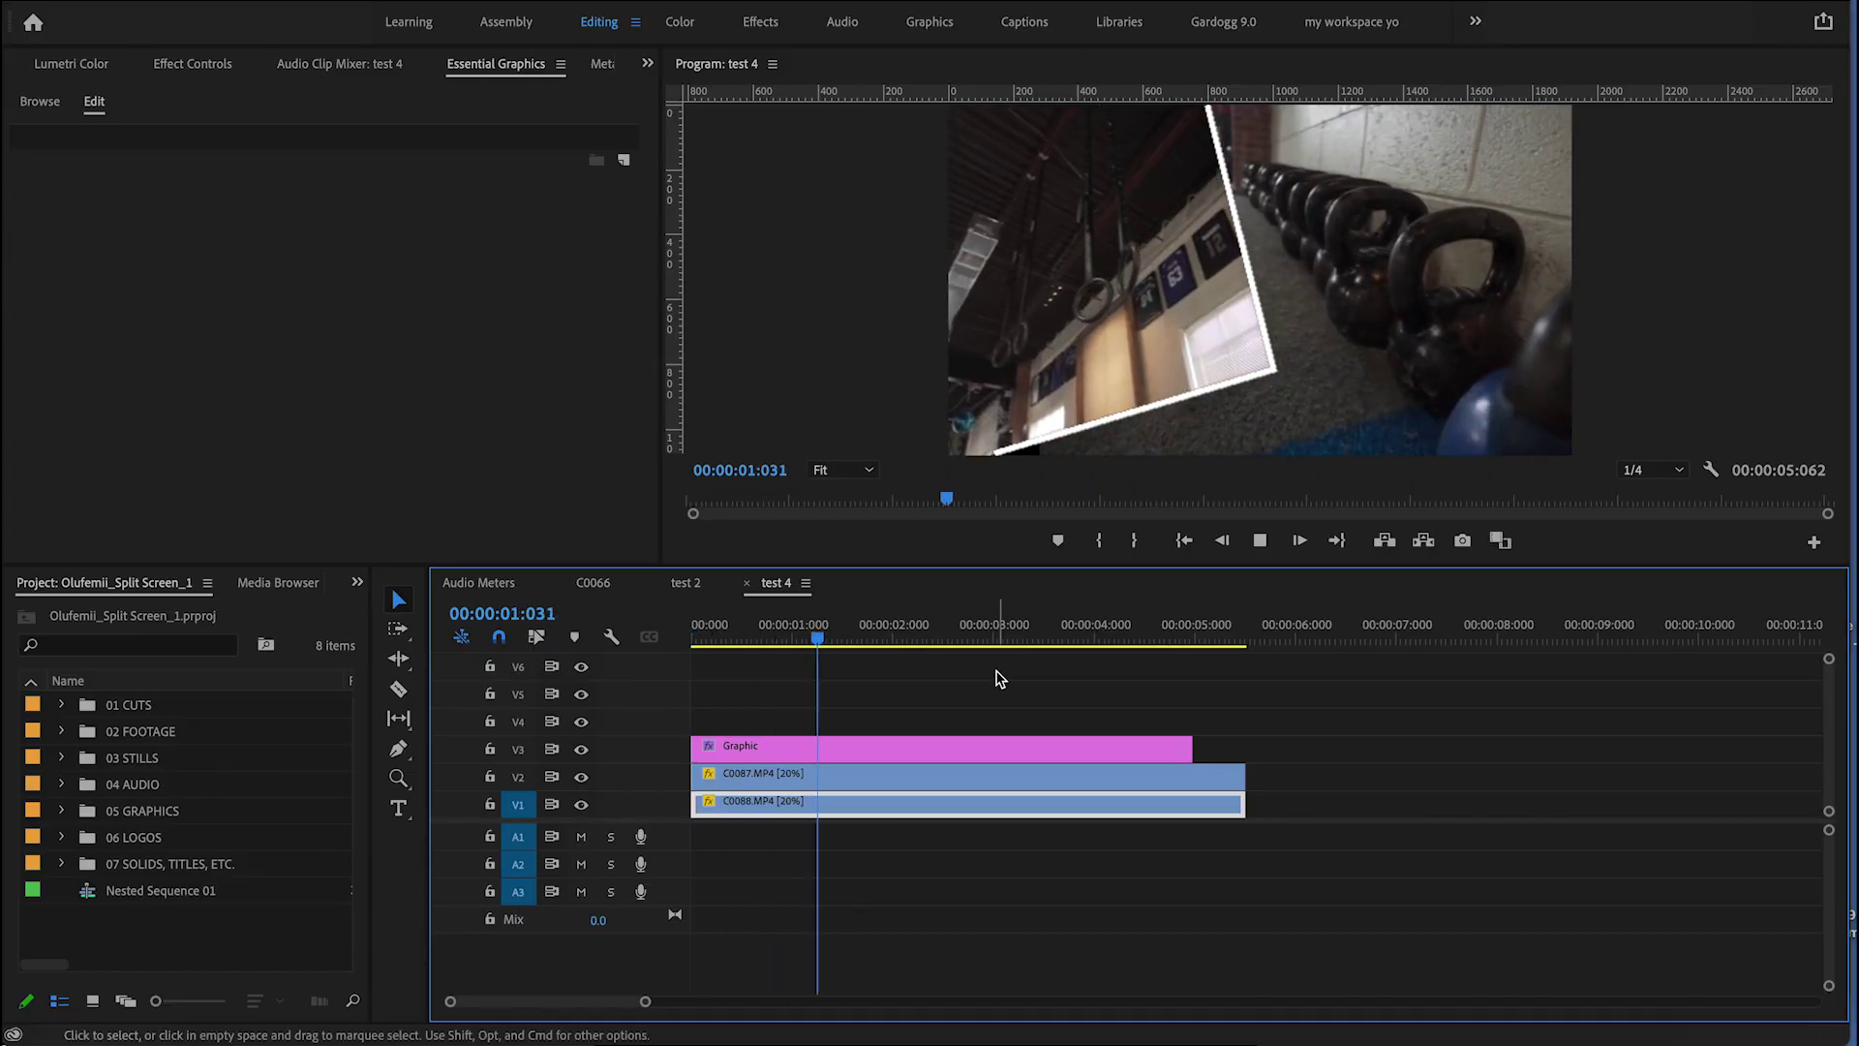
key(space)
Step: Start a second Pen shape on the Graphic clip, abandon it, and deselect
click(915, 752)
click(397, 752)
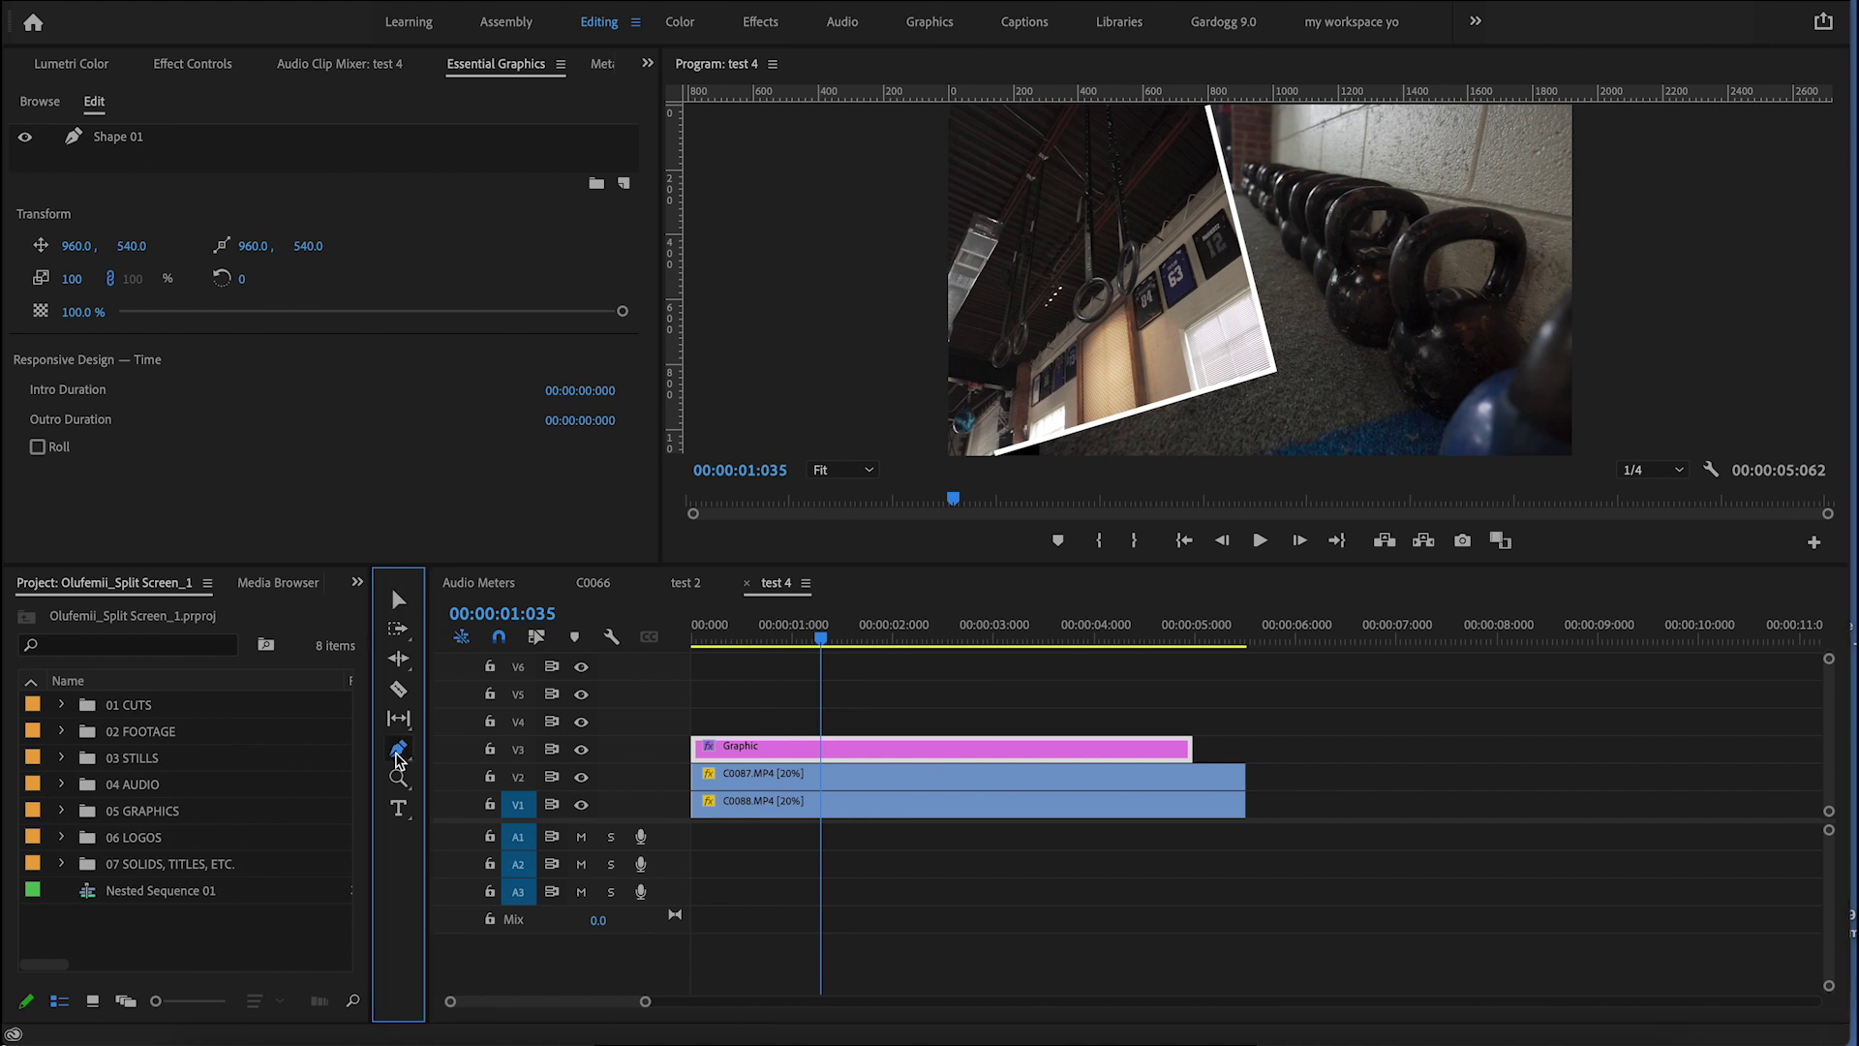
click(1274, 369)
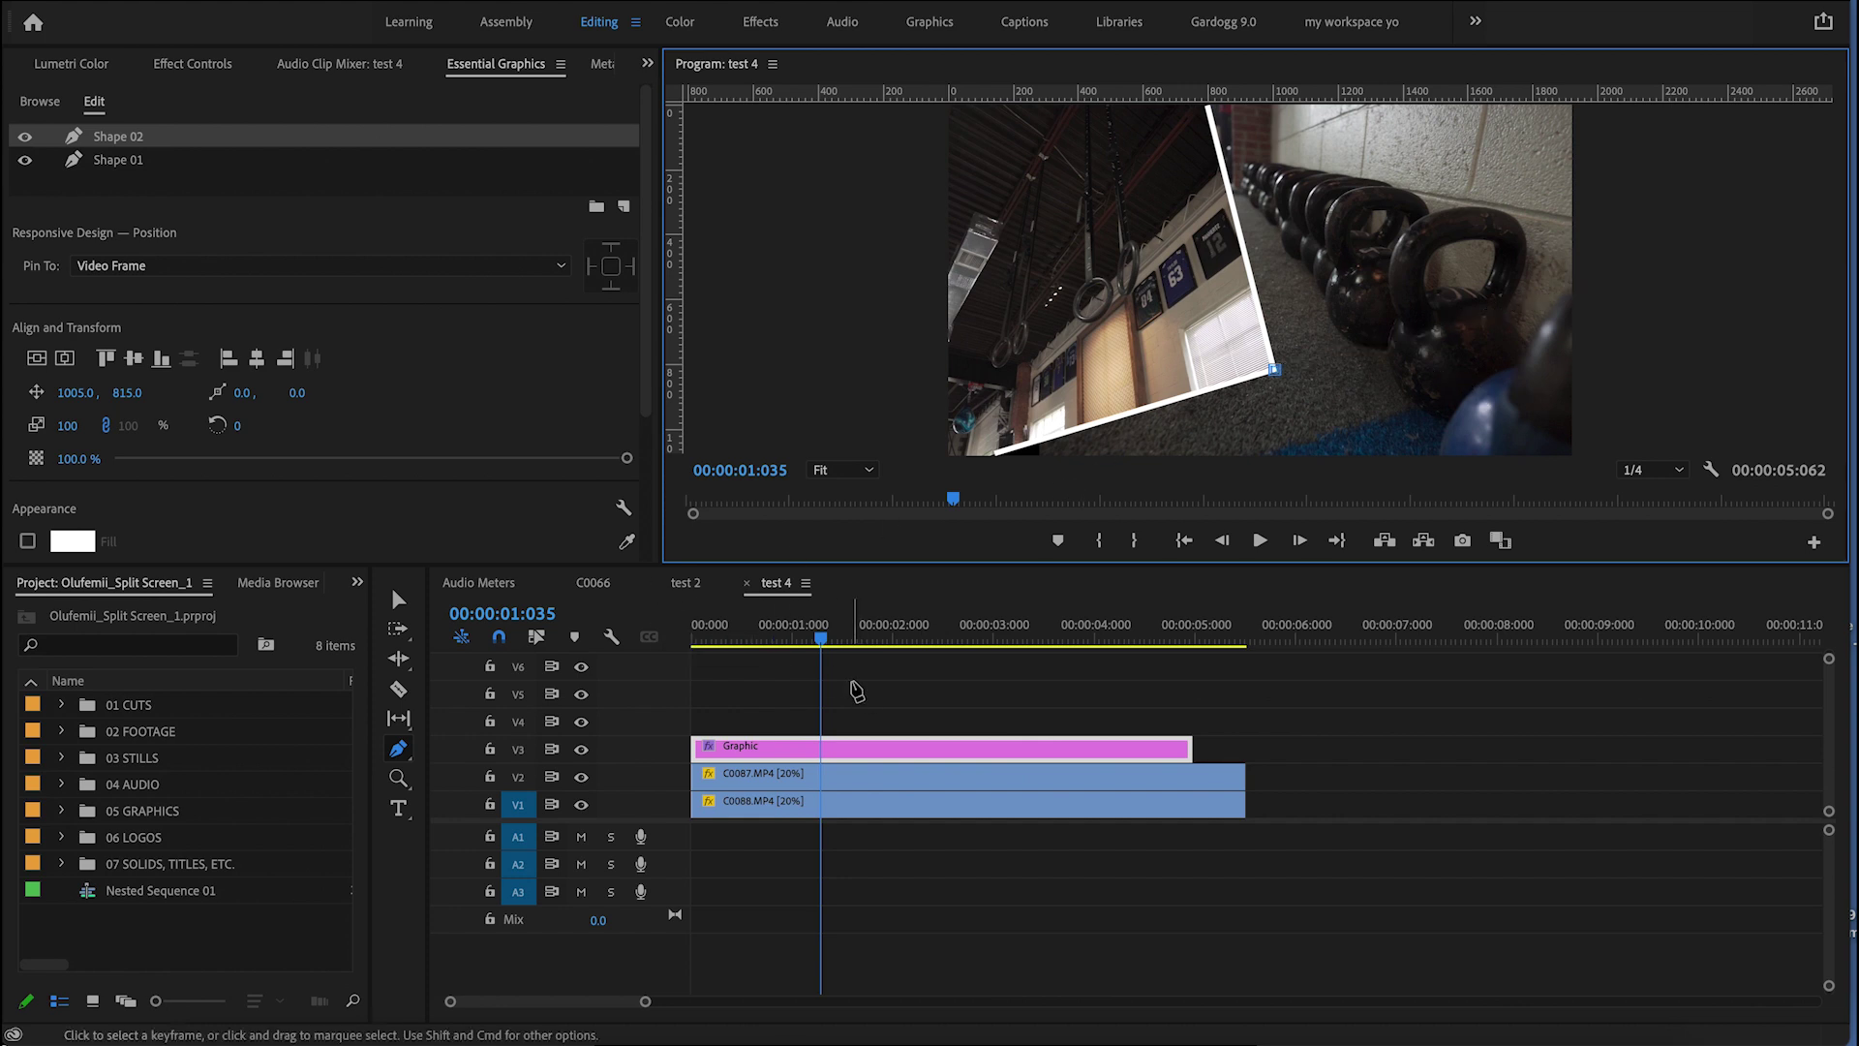
key(v)
click(854, 690)
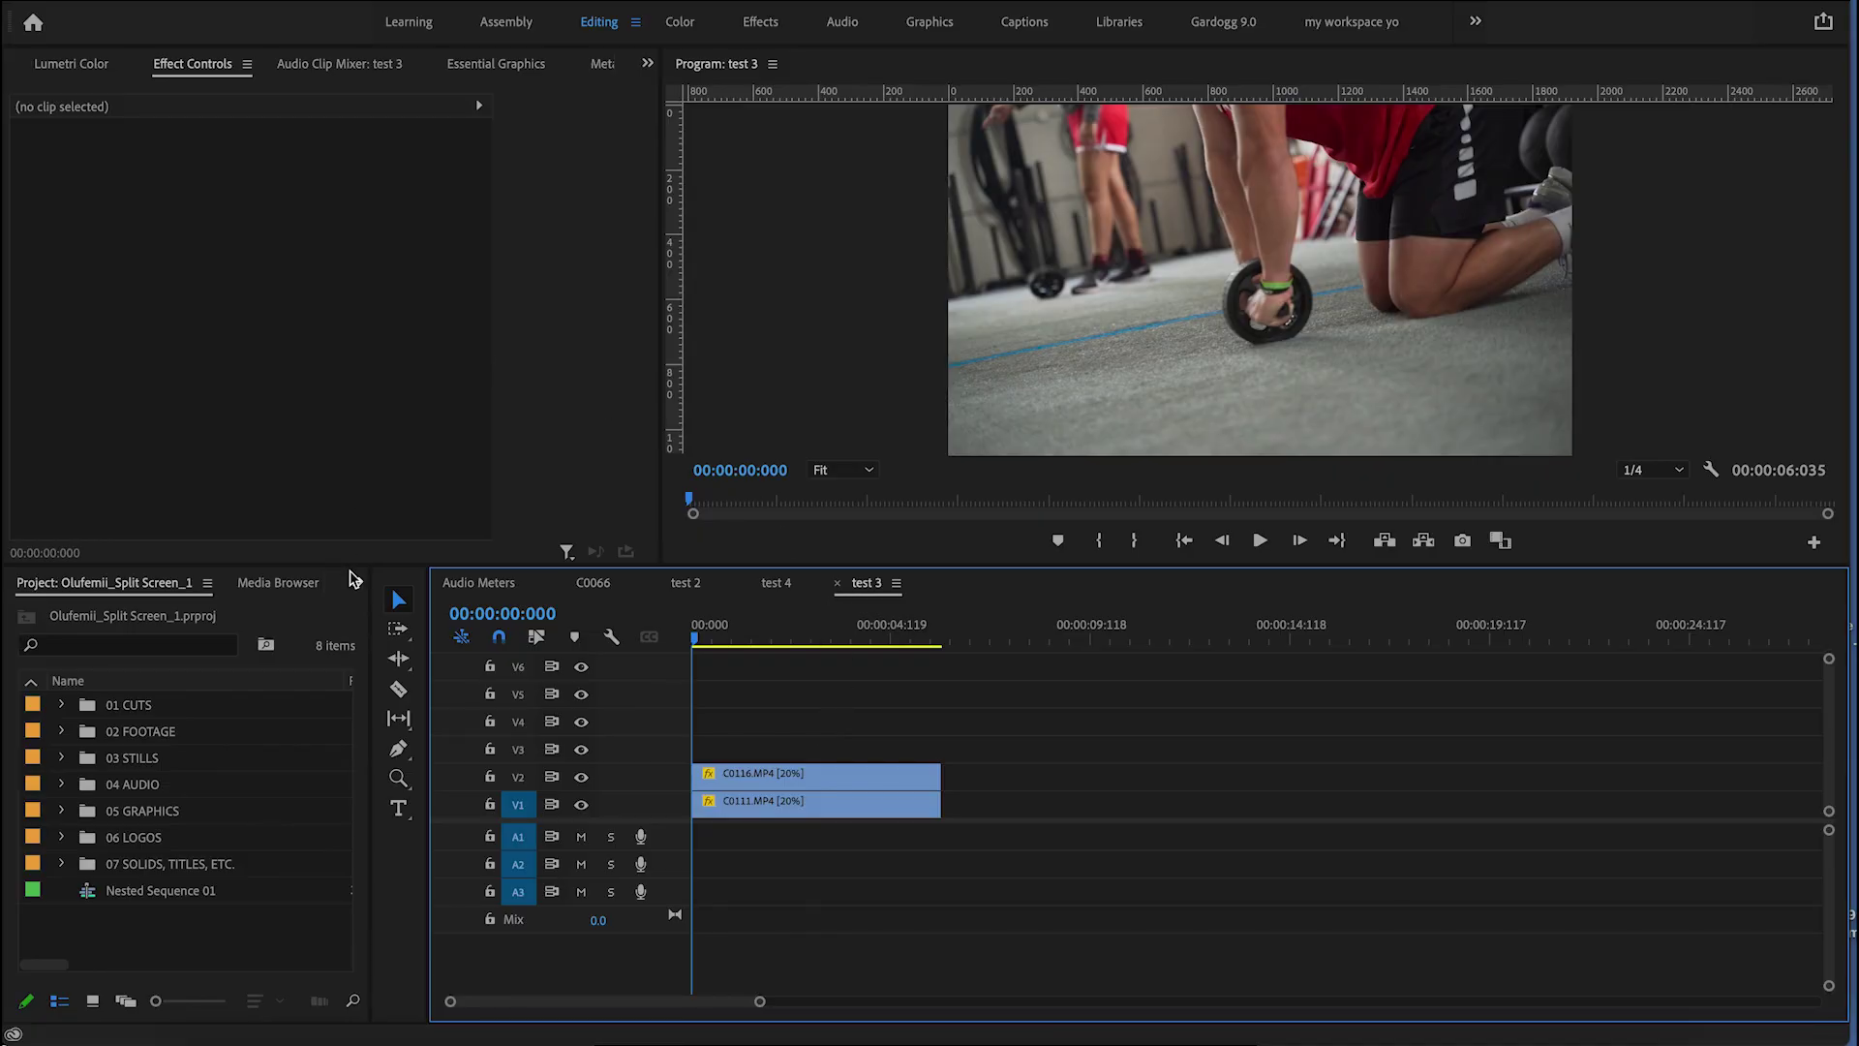
click(354, 579)
Step: Search the Effects panel for "radial" and apply Radial Wipe to C0116
click(375, 703)
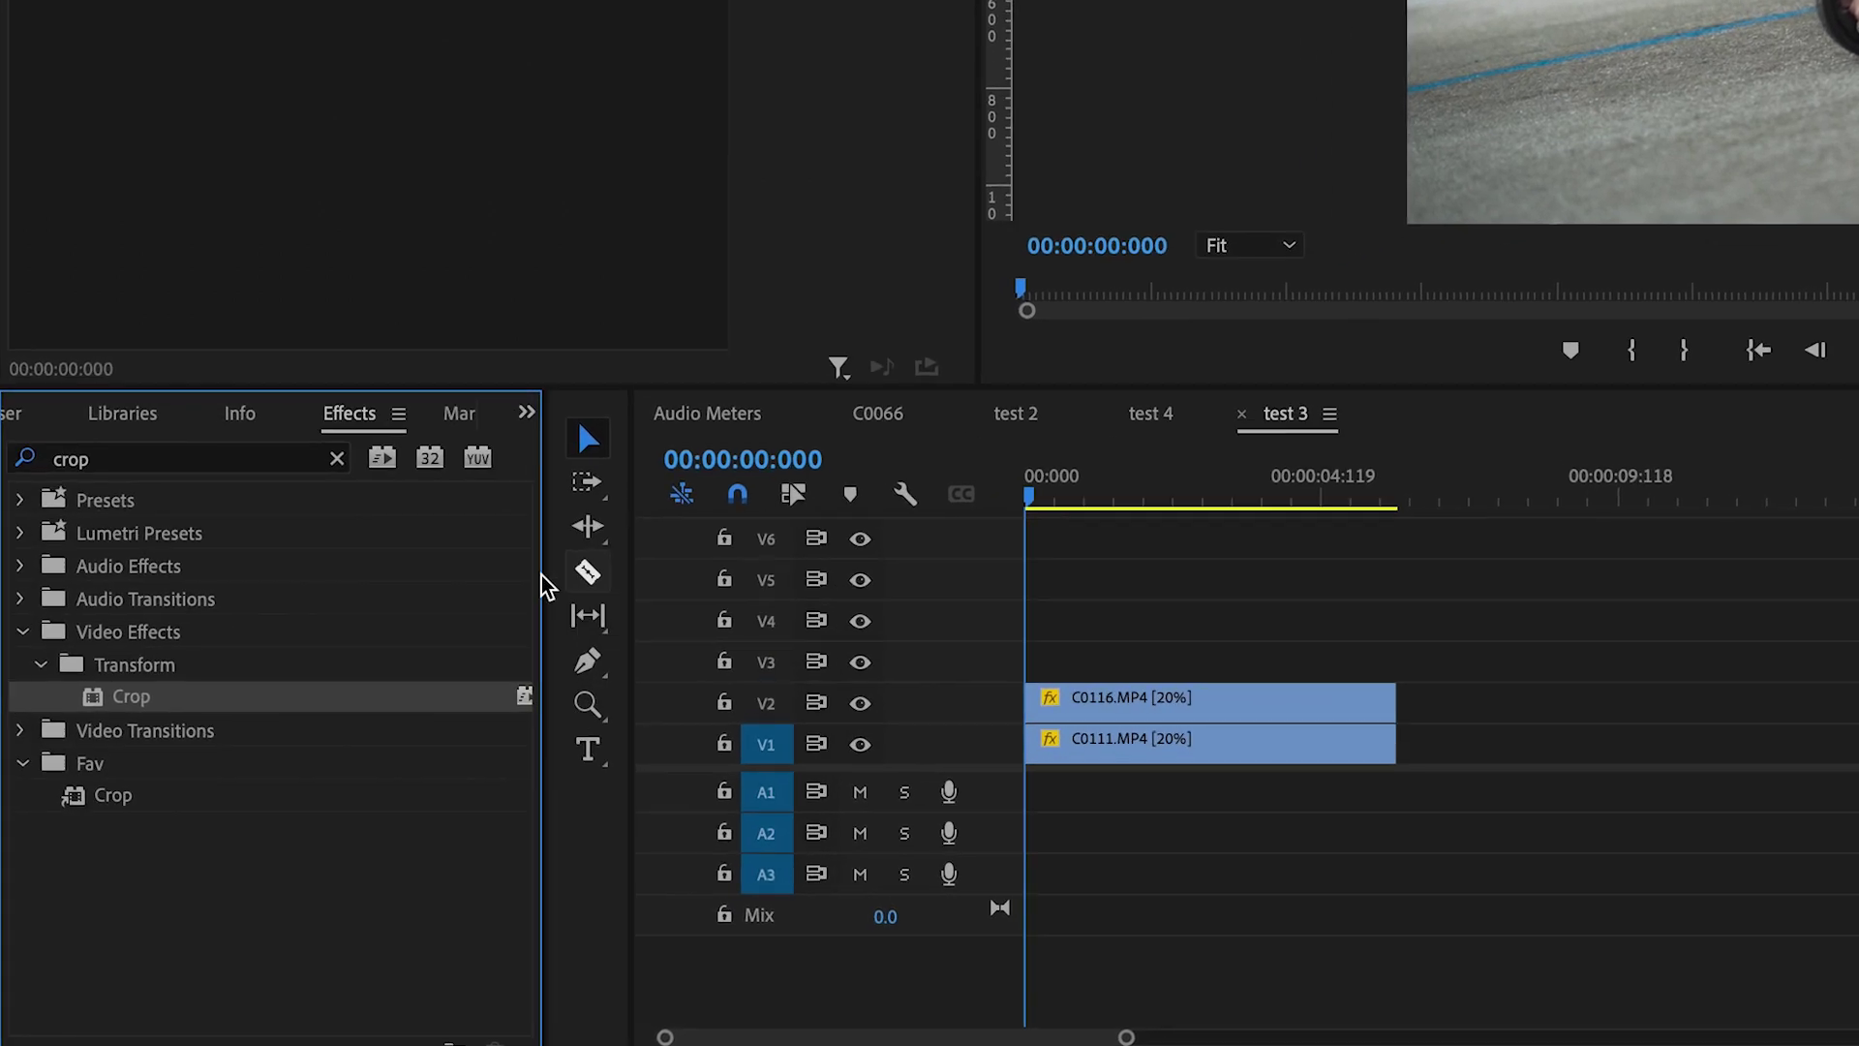
click(218, 466)
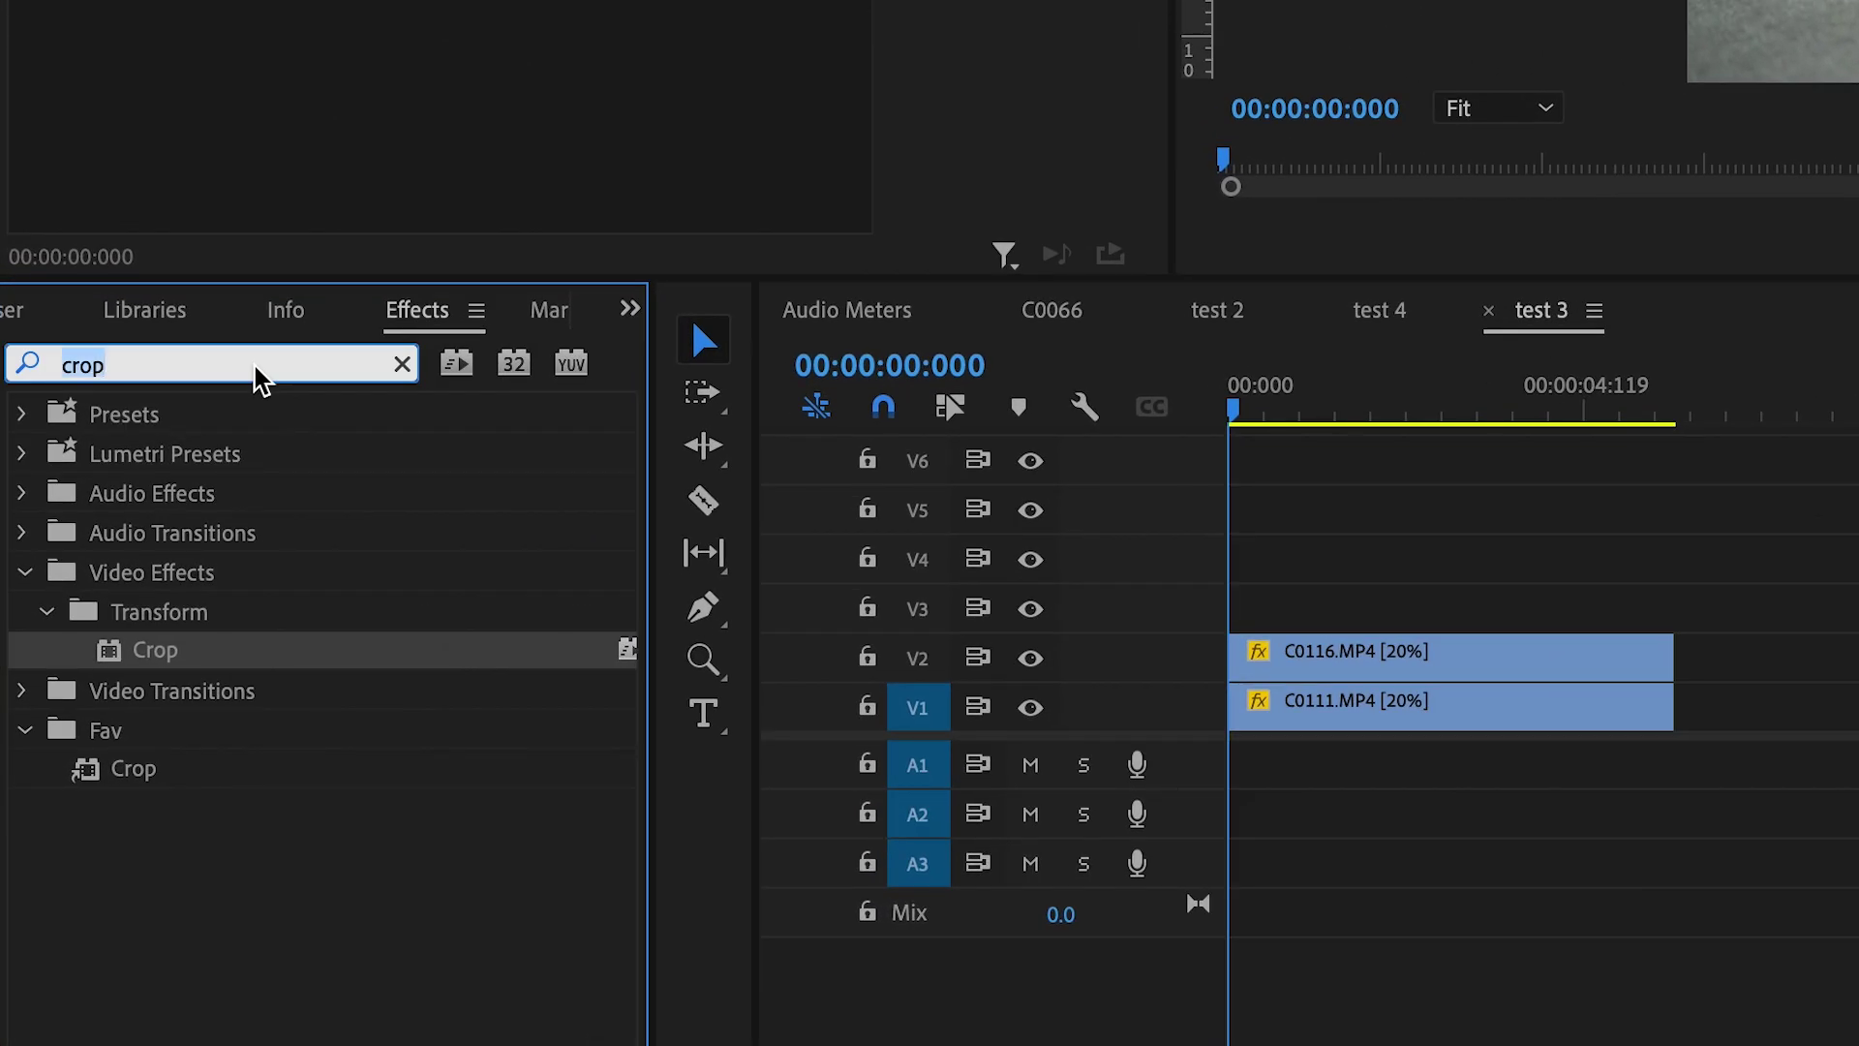
text(radial)
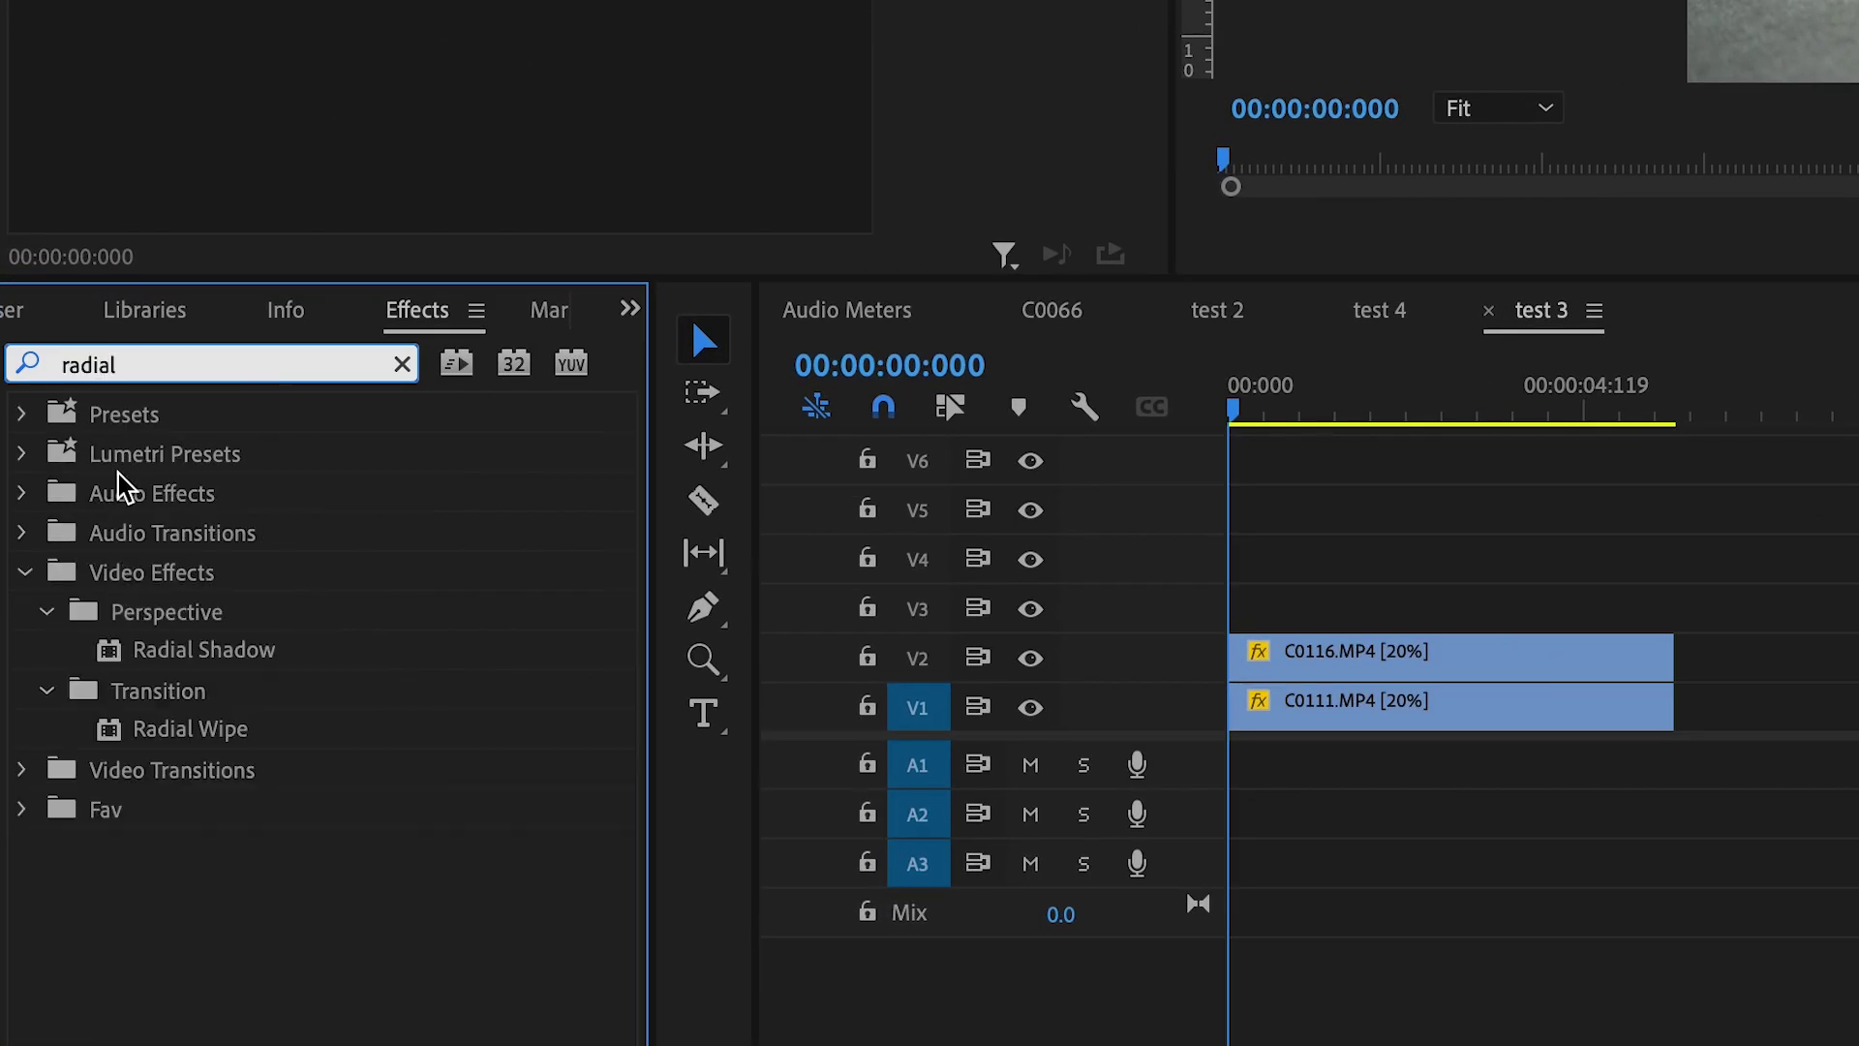
drag(187, 743, 1406, 656)
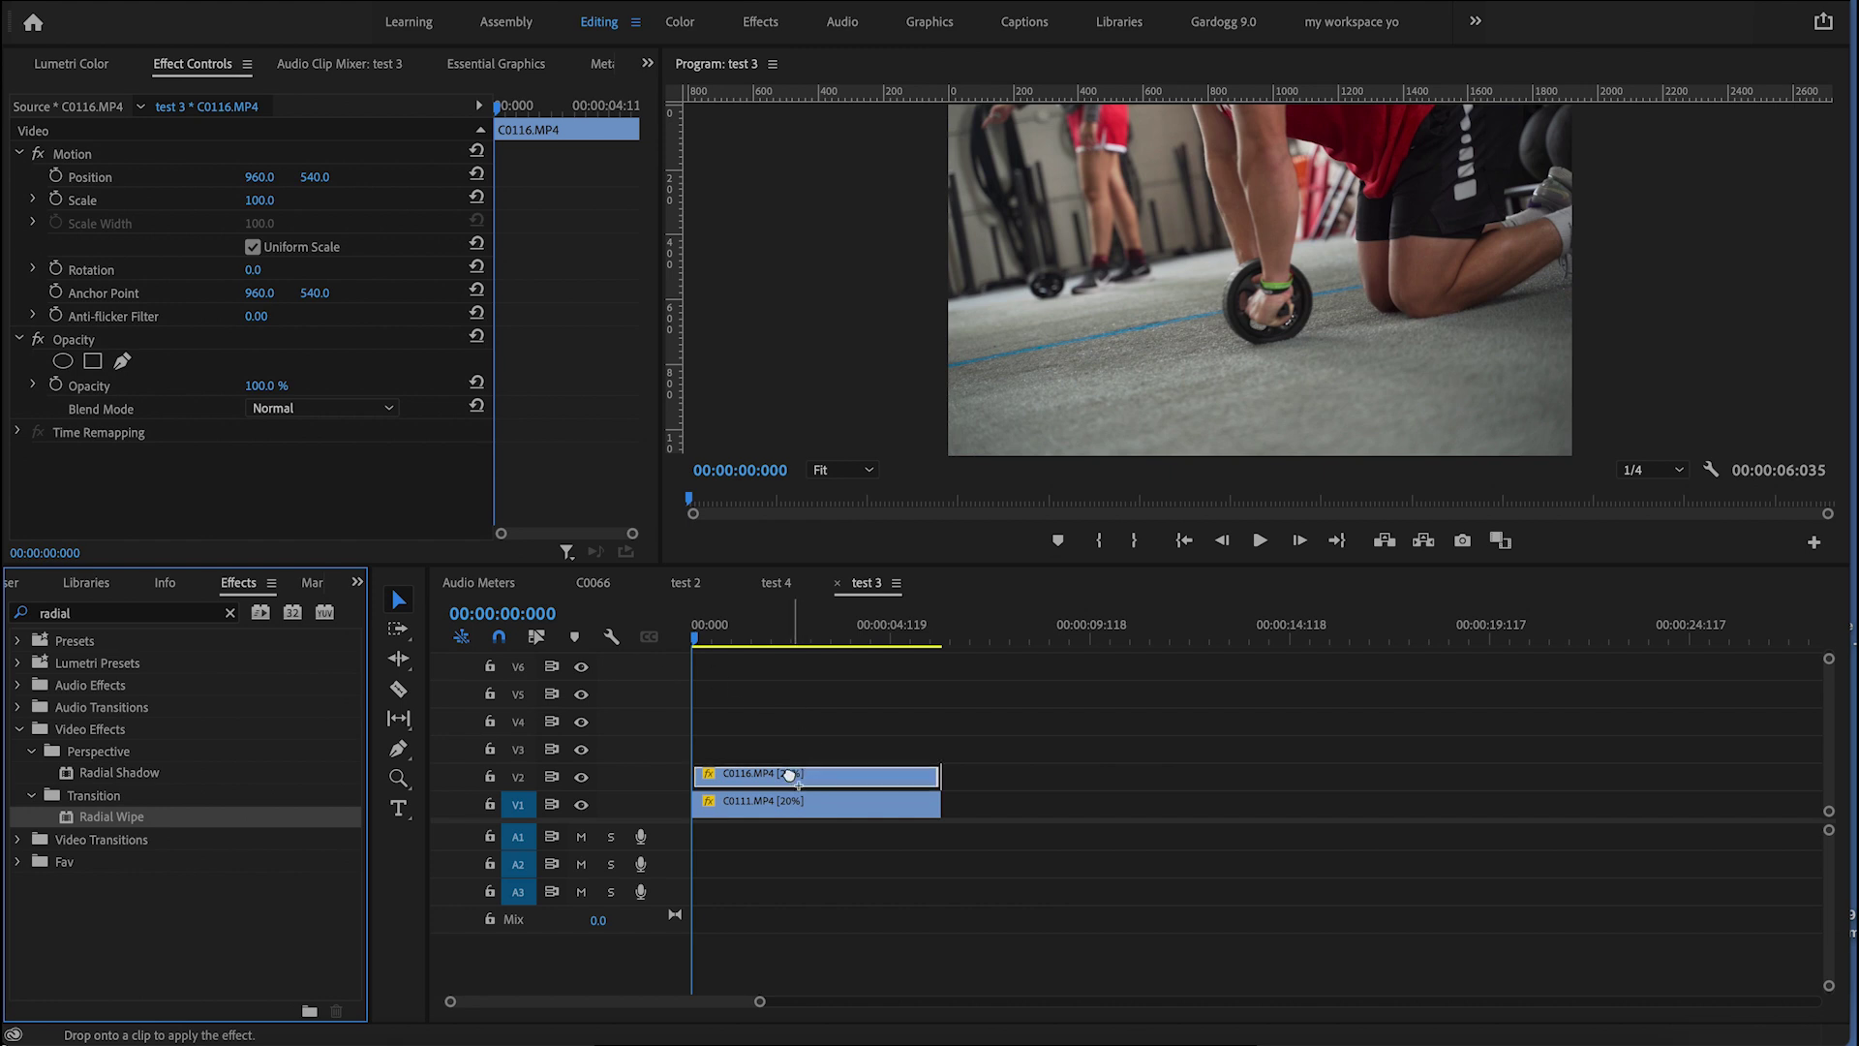
drag(789, 774, 792, 774)
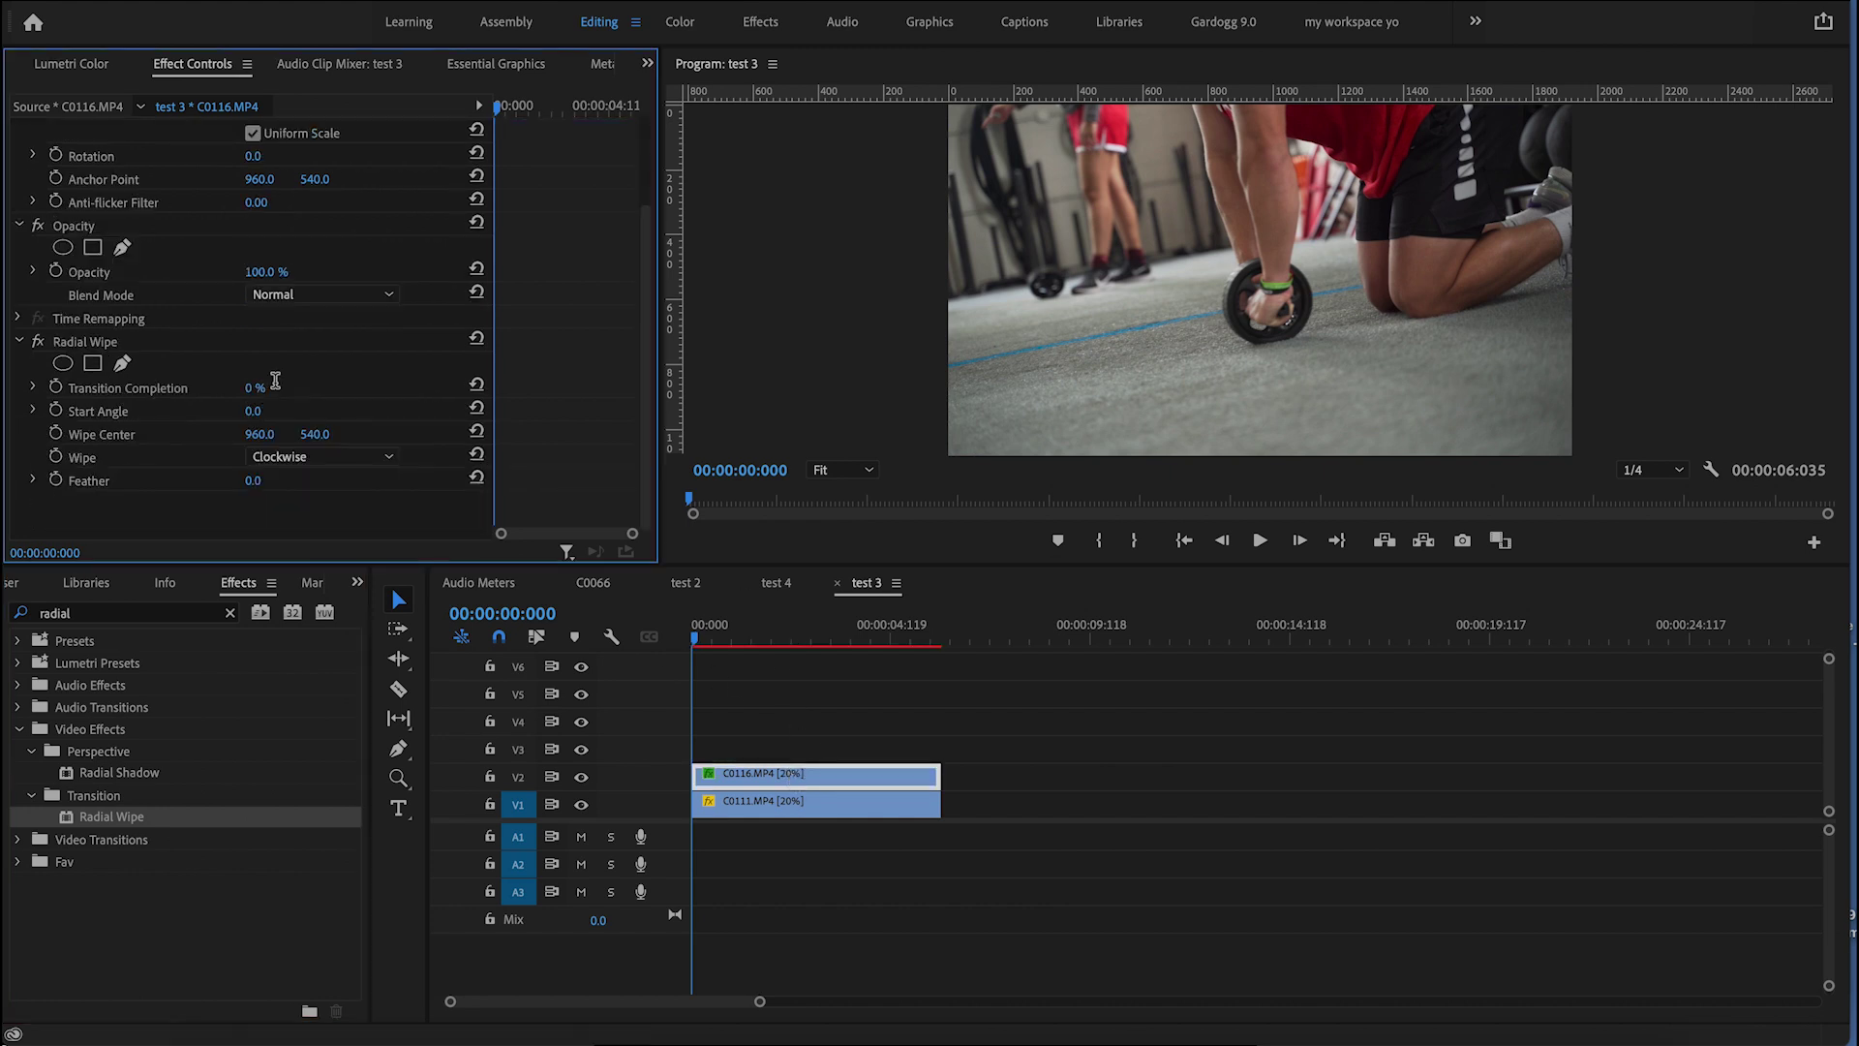
Step: Set Radial Wipe Transition Completion to 50% and Start Angle to about 70°
click(254, 387)
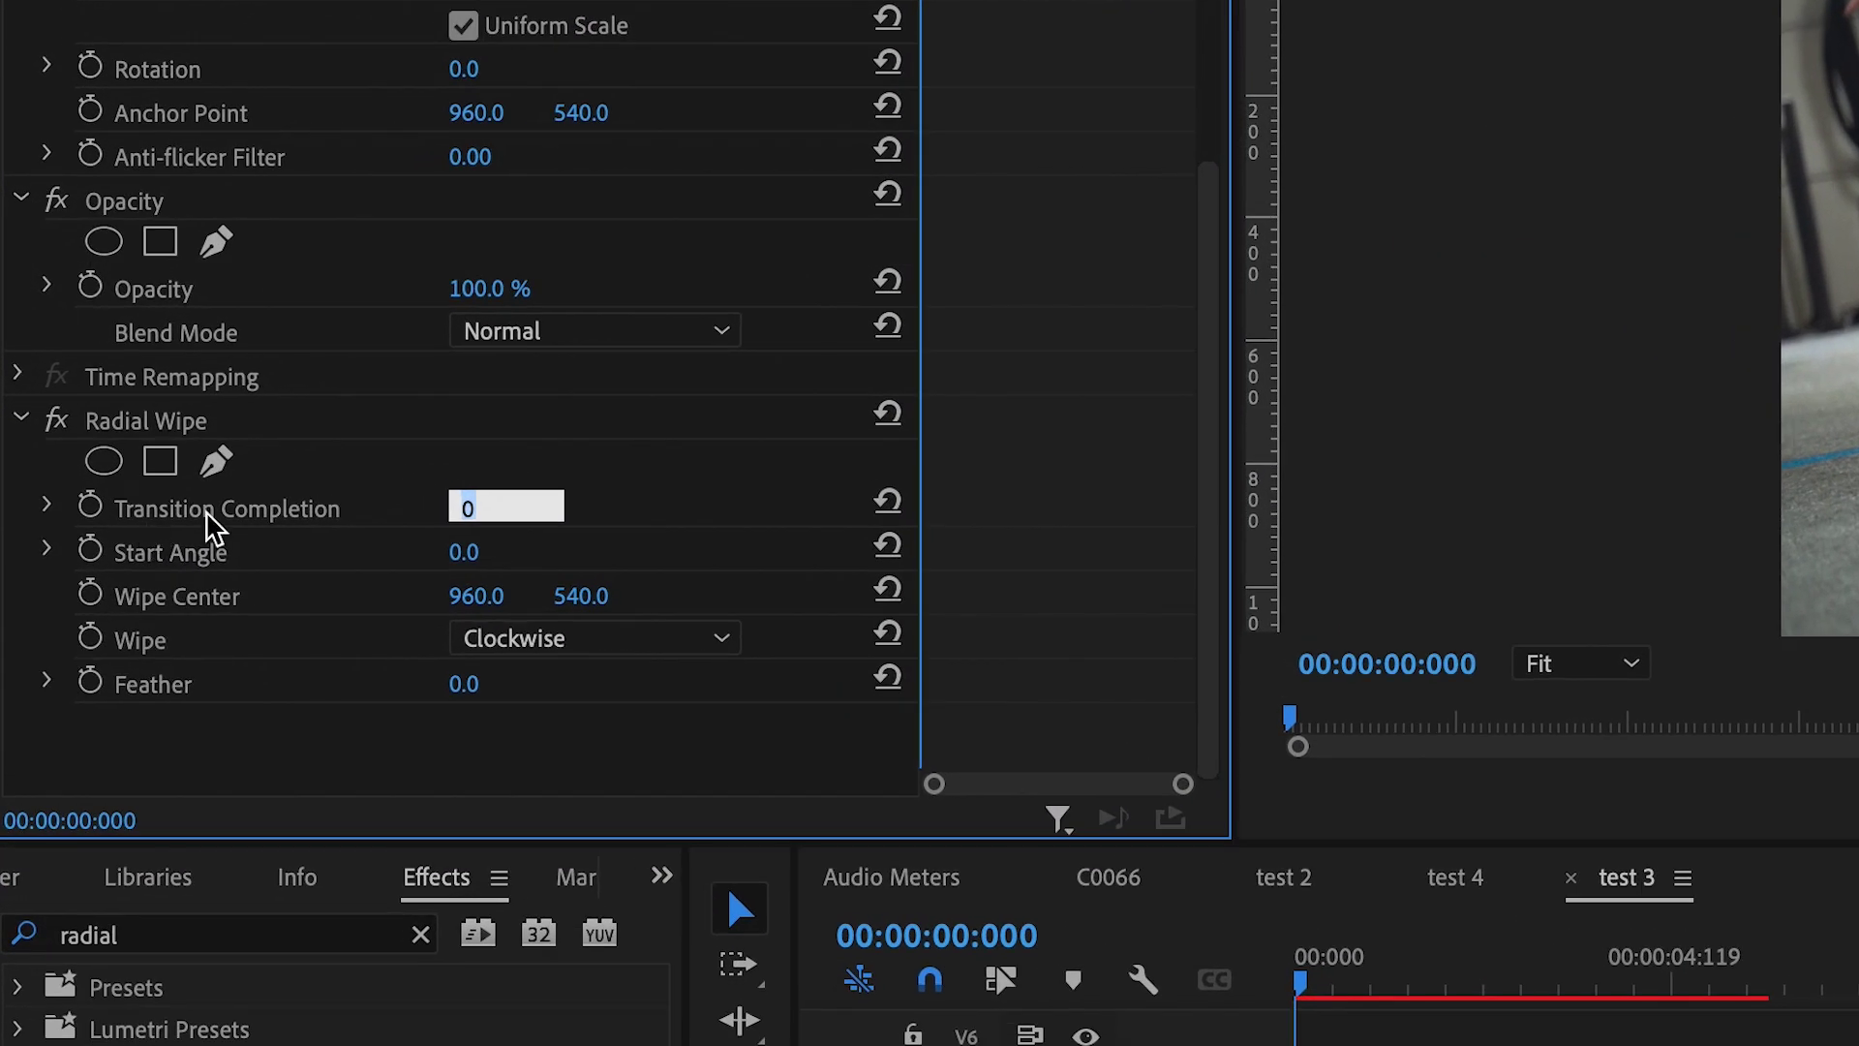
text(50)
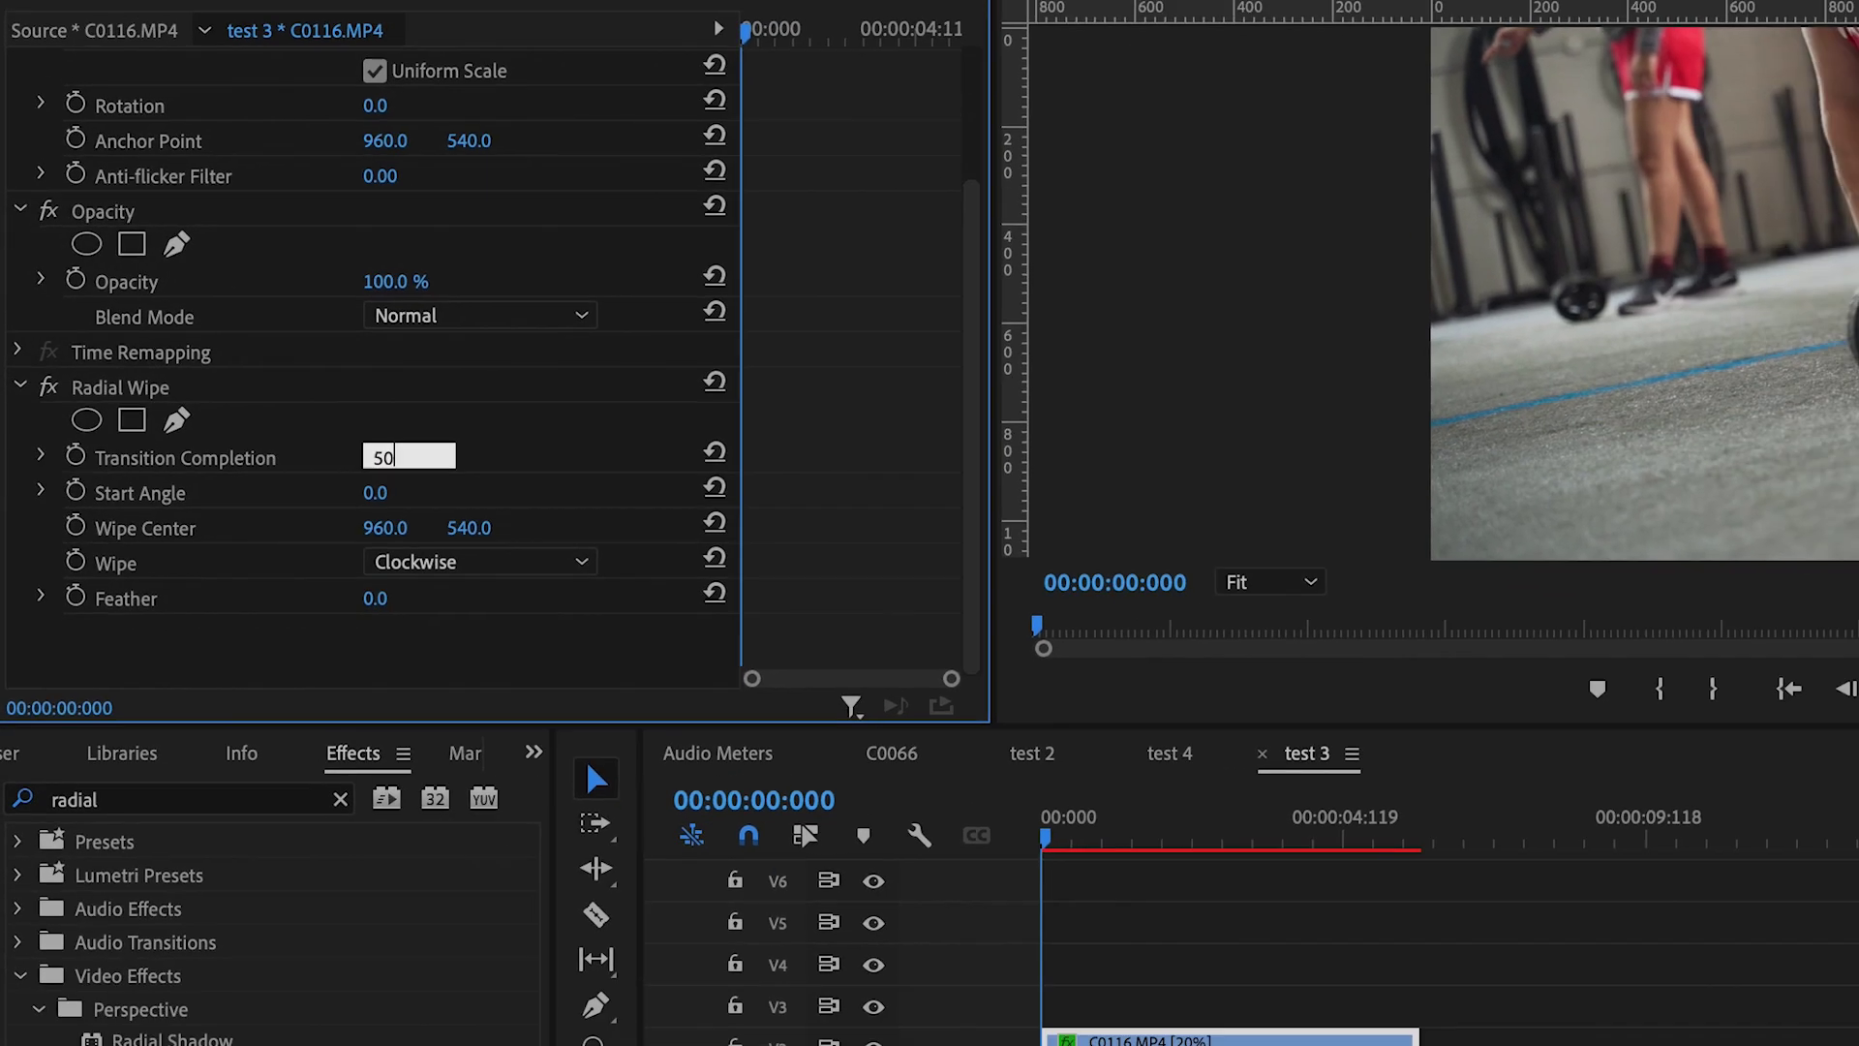
key(Return)
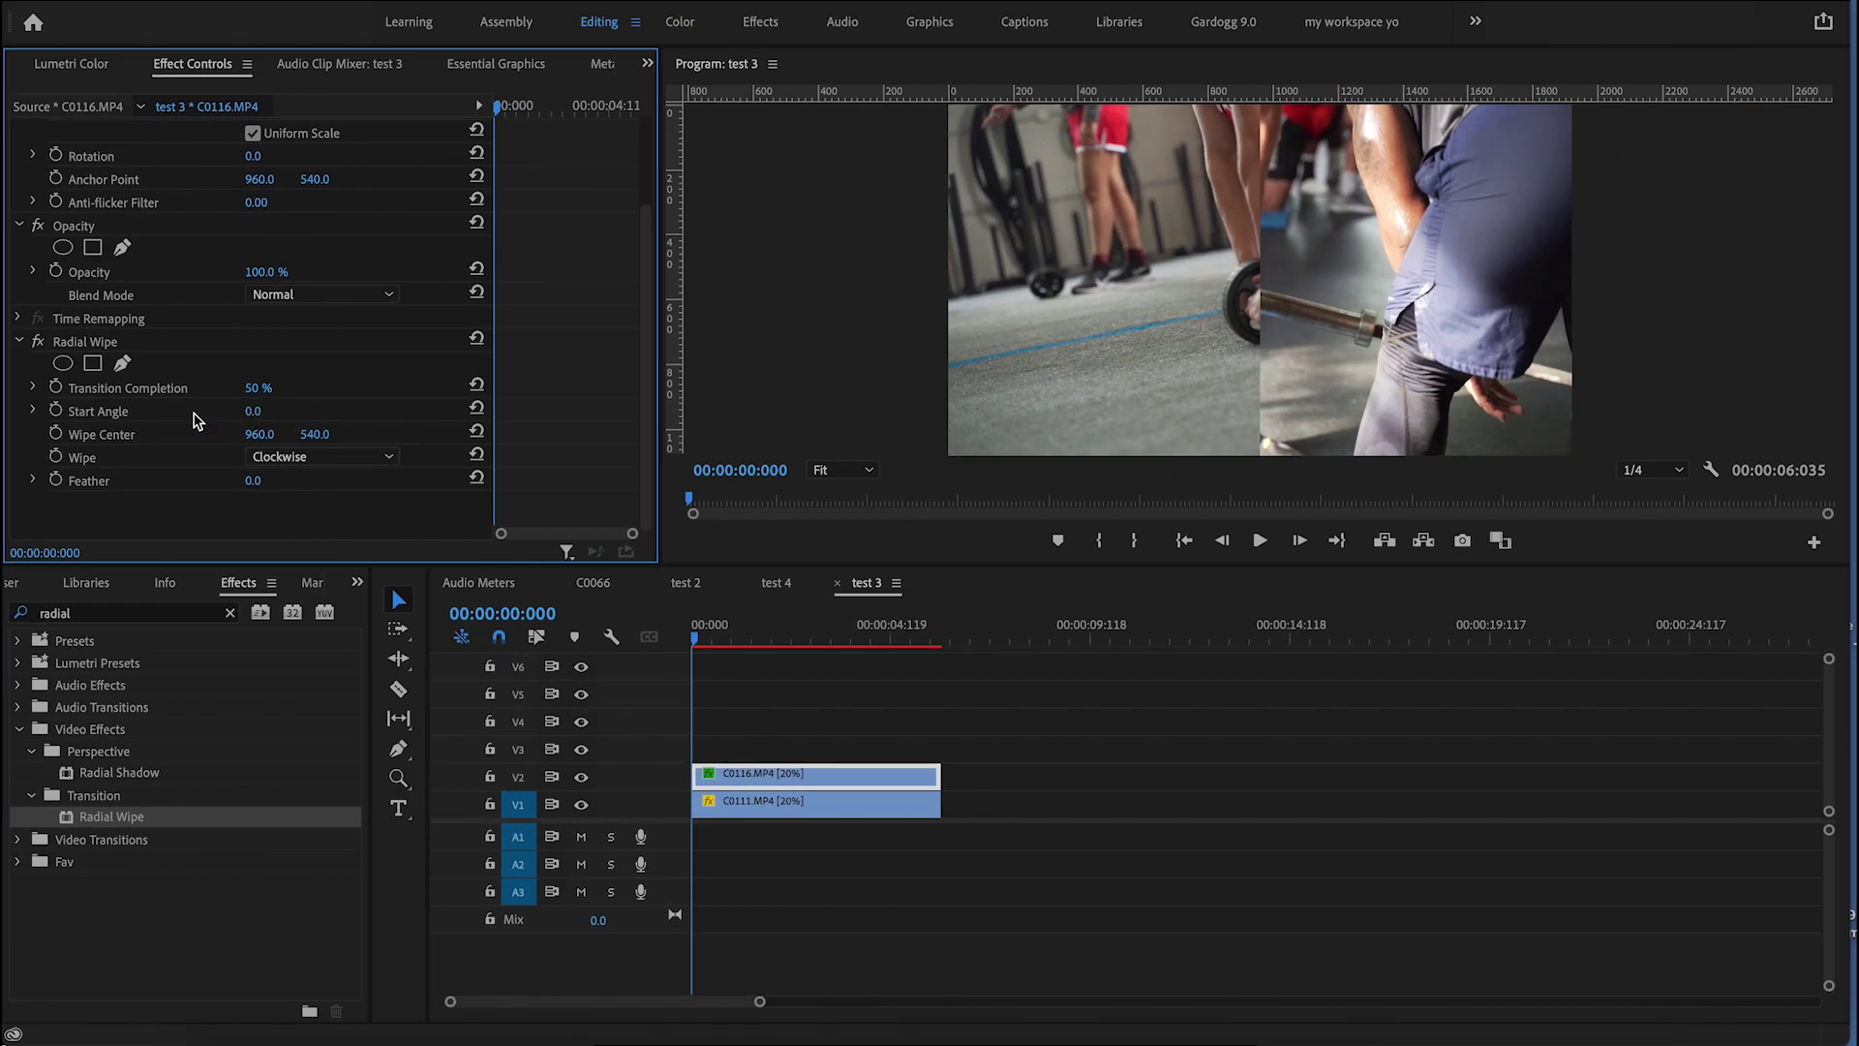
drag(253, 410, 339, 433)
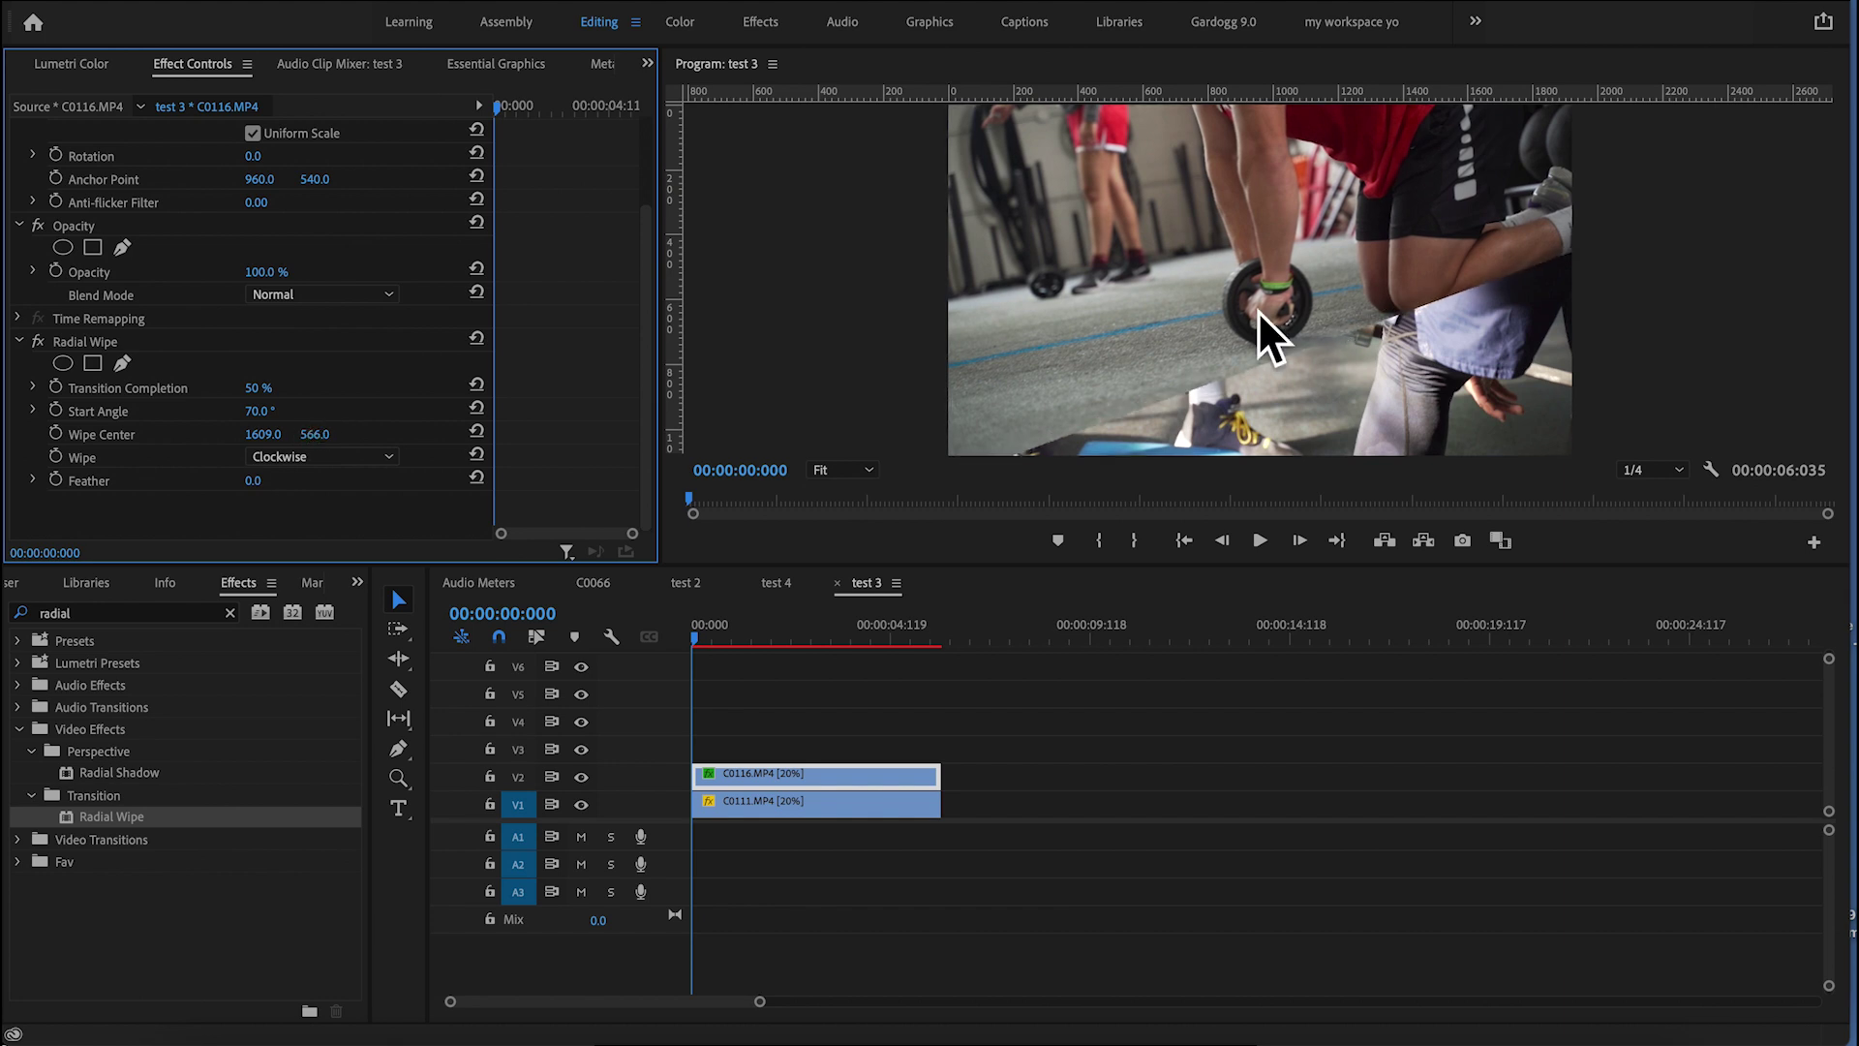
Step: Nudge C0116's Position to frame its half, then scrub the sequence to check the split
scroll(329, 238, up, 3)
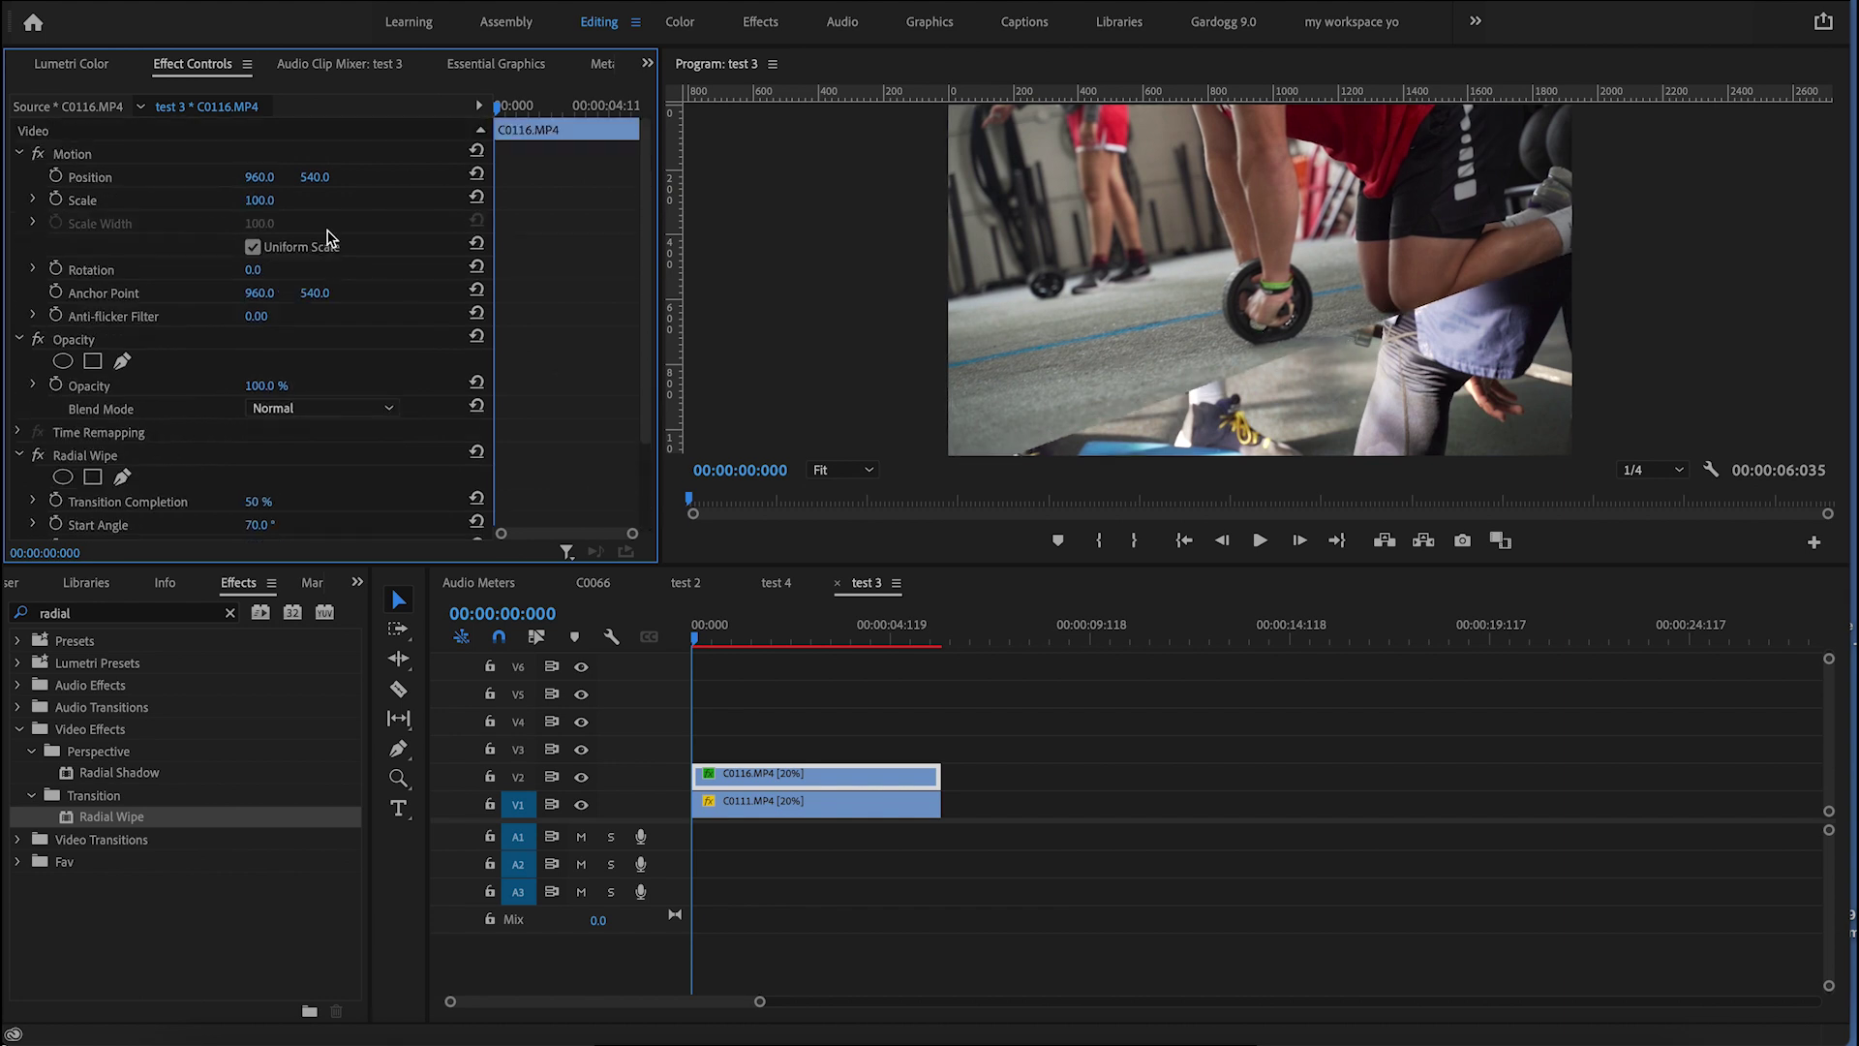
mouse_move(269, 177)
mouse_down()
mouse_move(240, 177)
mouse_move(319, 178)
mouse_move(271, 178)
mouse_up()
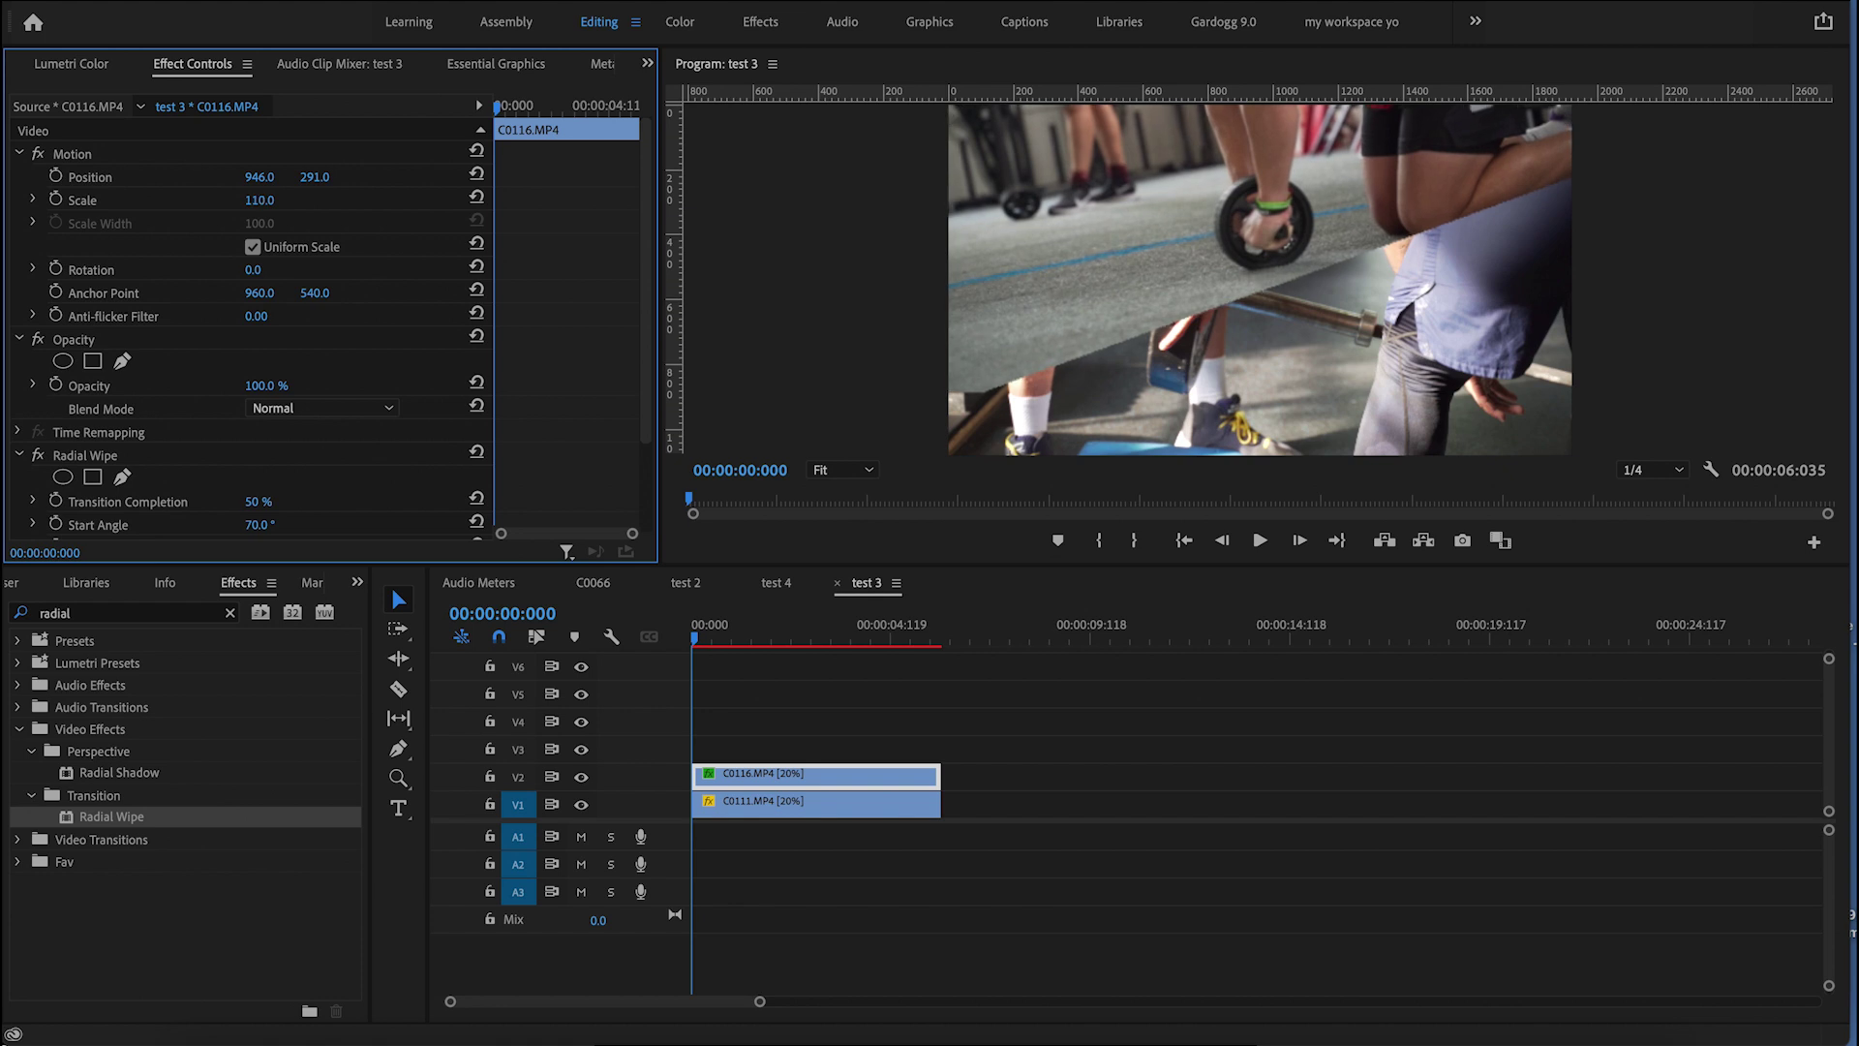
scroll(259, 290, down, 2)
click(678, 664)
mouse_move(694, 637)
mouse_down()
mouse_move(780, 637)
mouse_move(695, 637)
mouse_up()
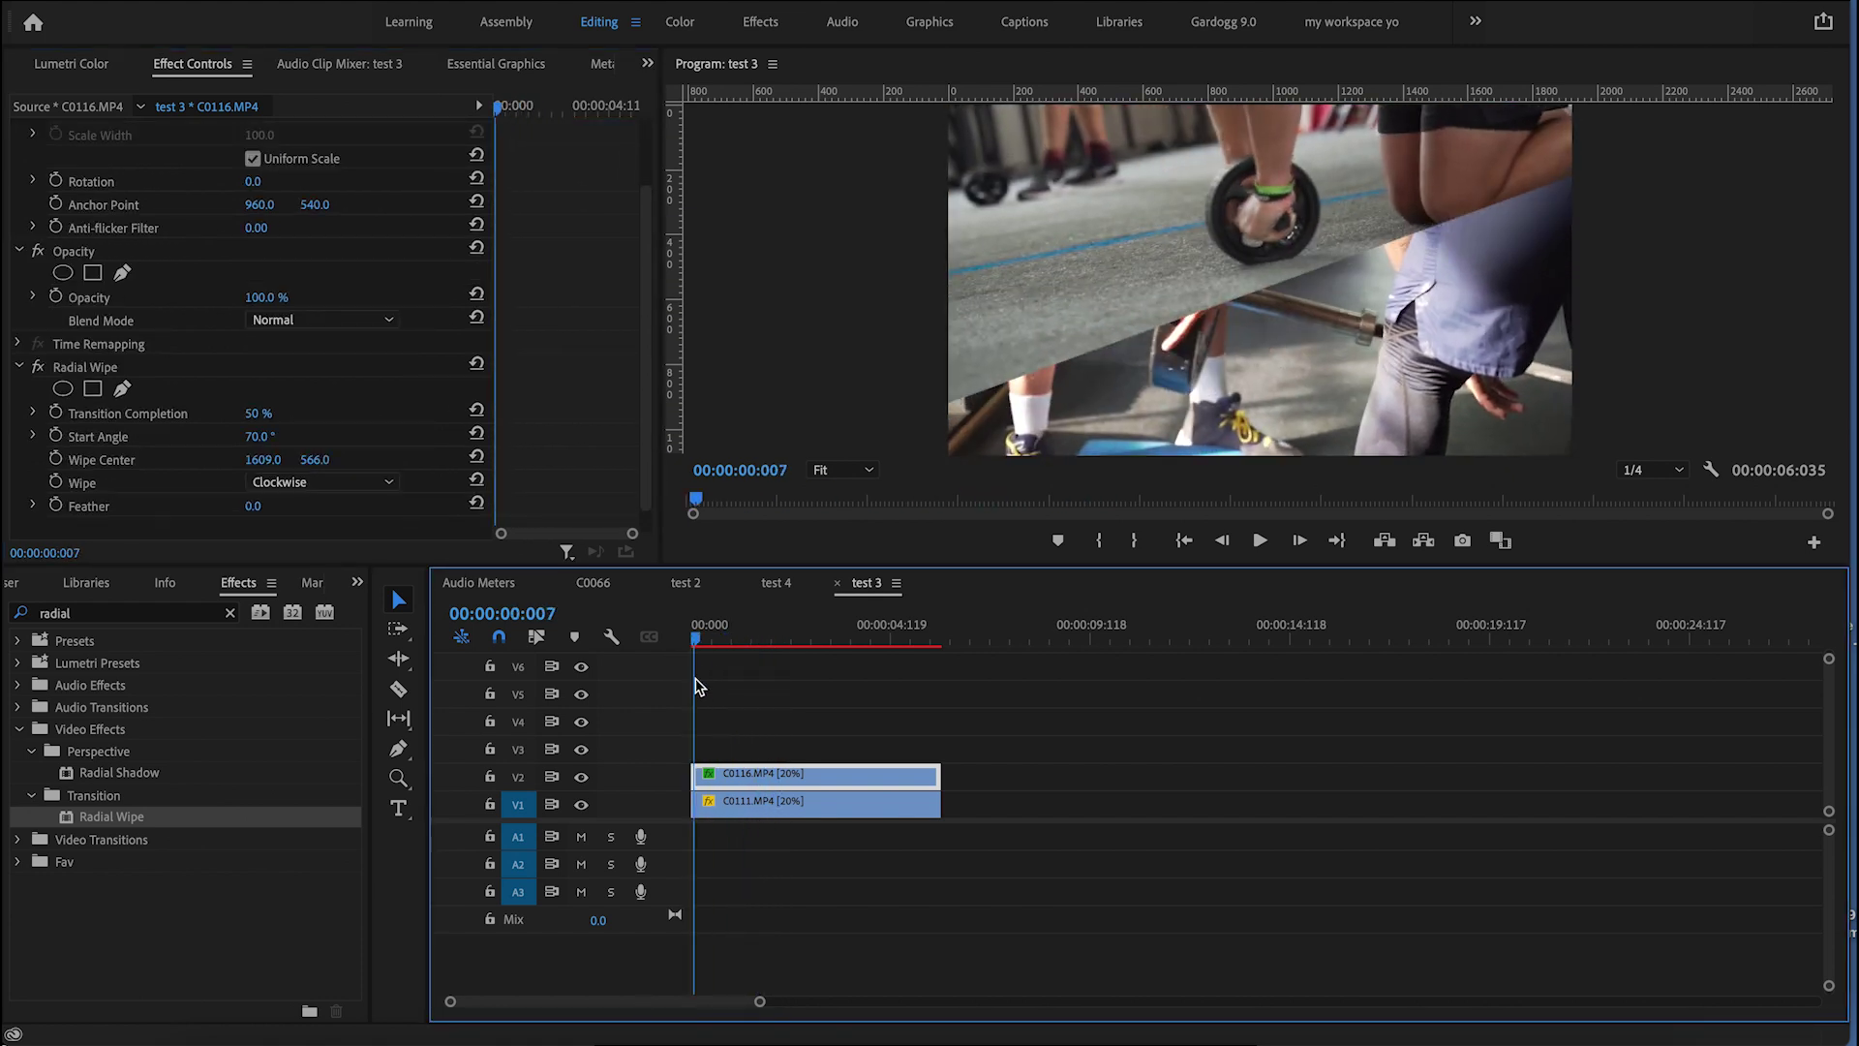
Step: Reframe C0111 to Position 971, 775 and Scale 112 beneath the diagonal split
key(d)
drag(320, 184, 269, 178)
drag(260, 199, 281, 200)
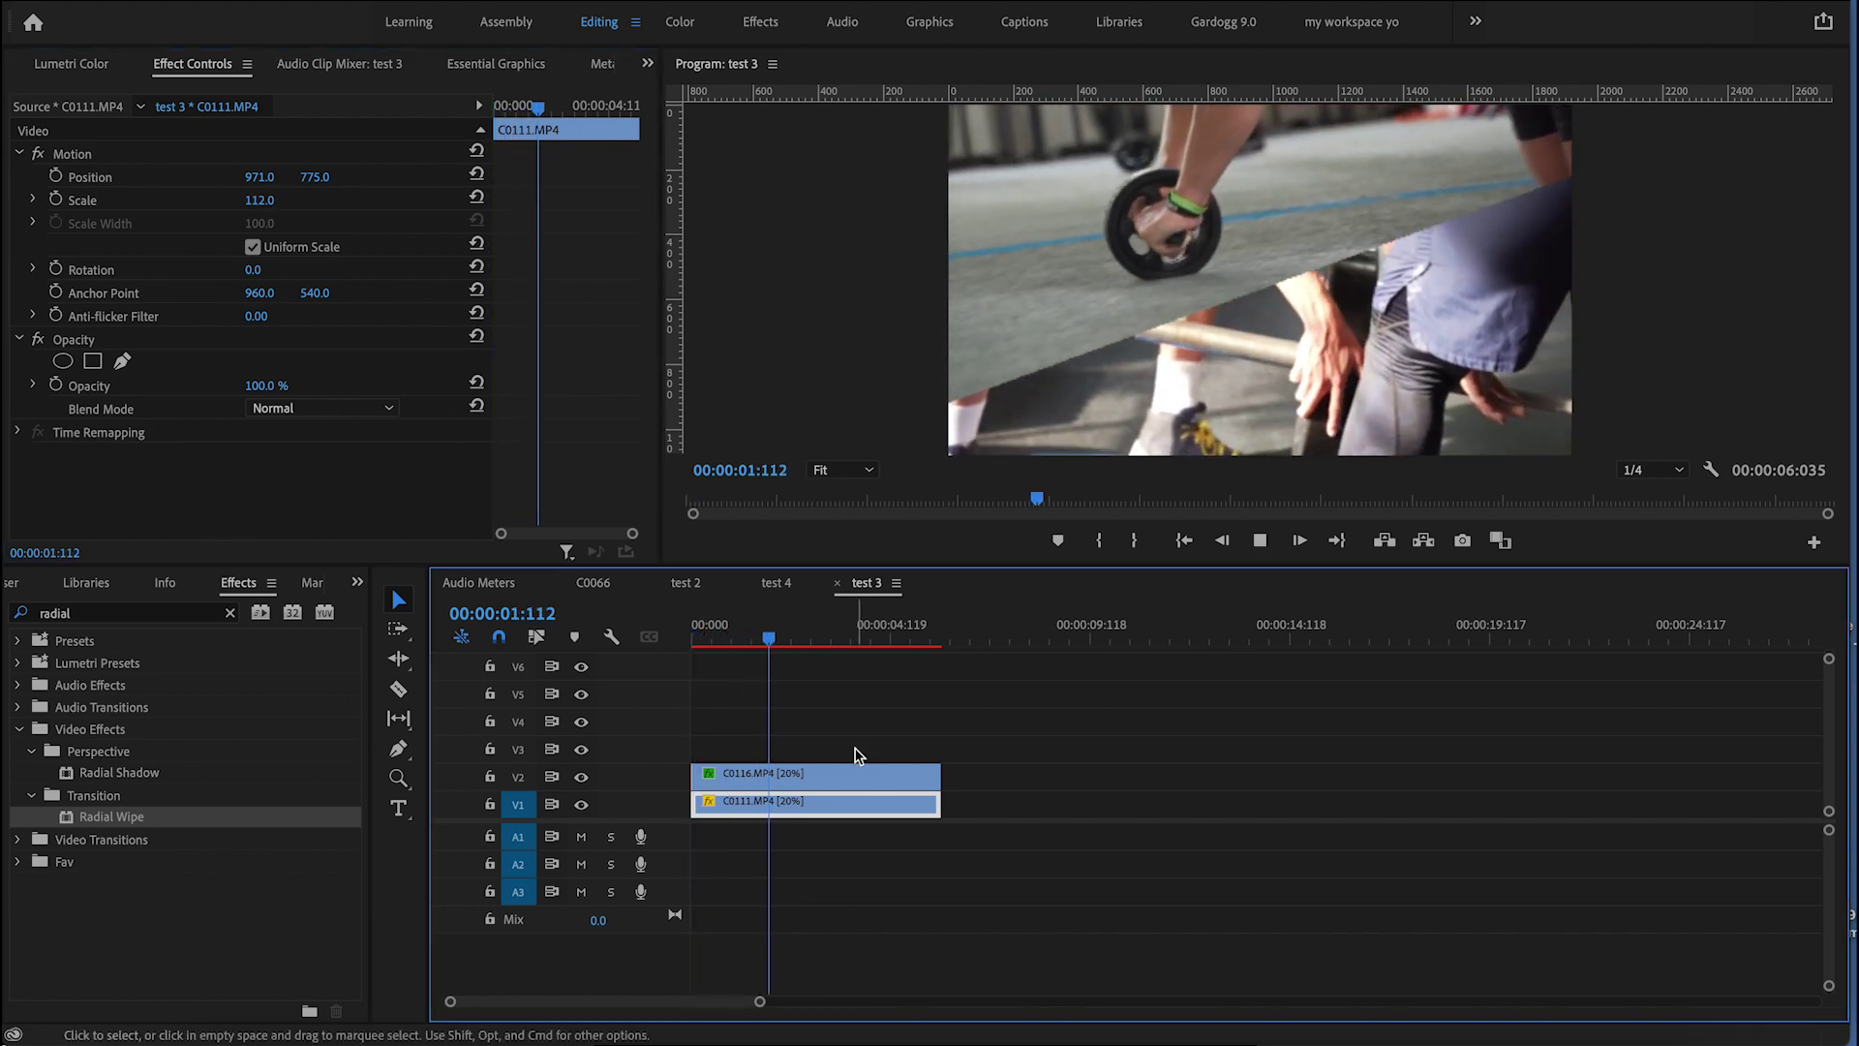
click(852, 776)
scroll(325, 435, down, 3)
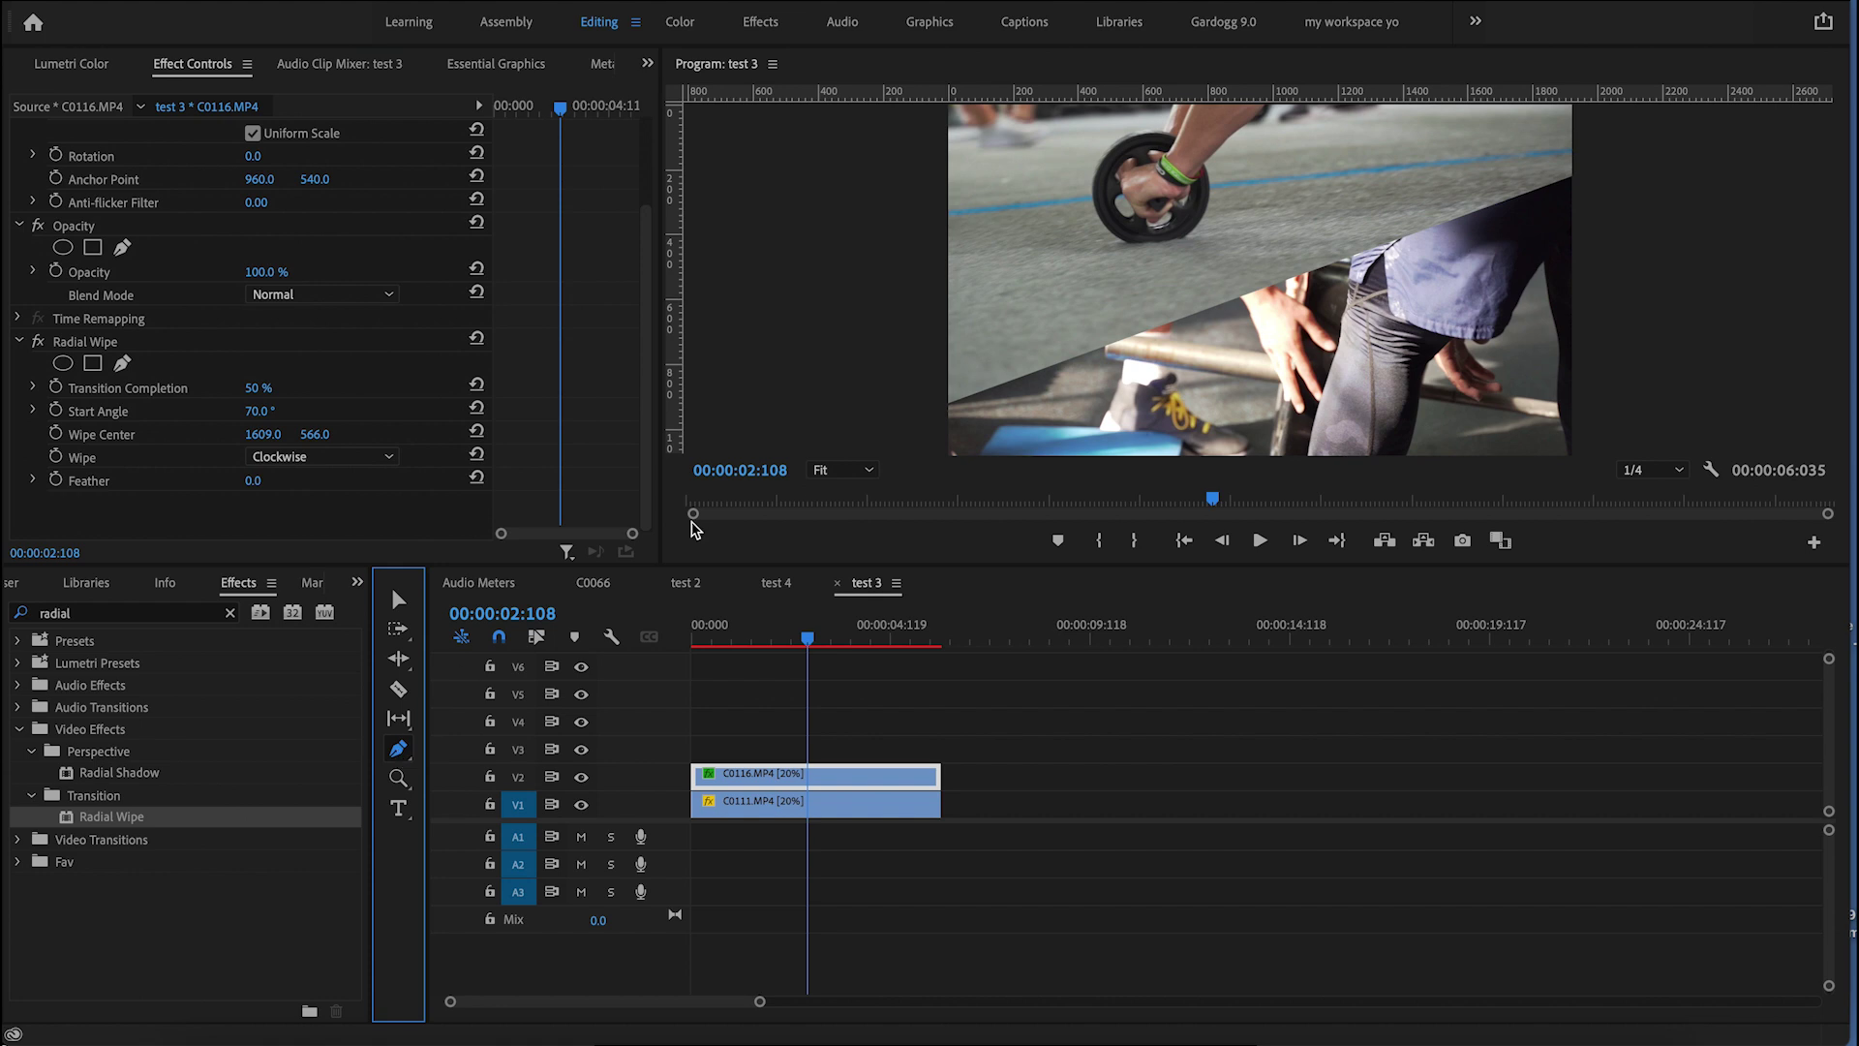
Step: Place the first pen point on the diagonal edge, creating a new Graphic clip on V3
click(940, 407)
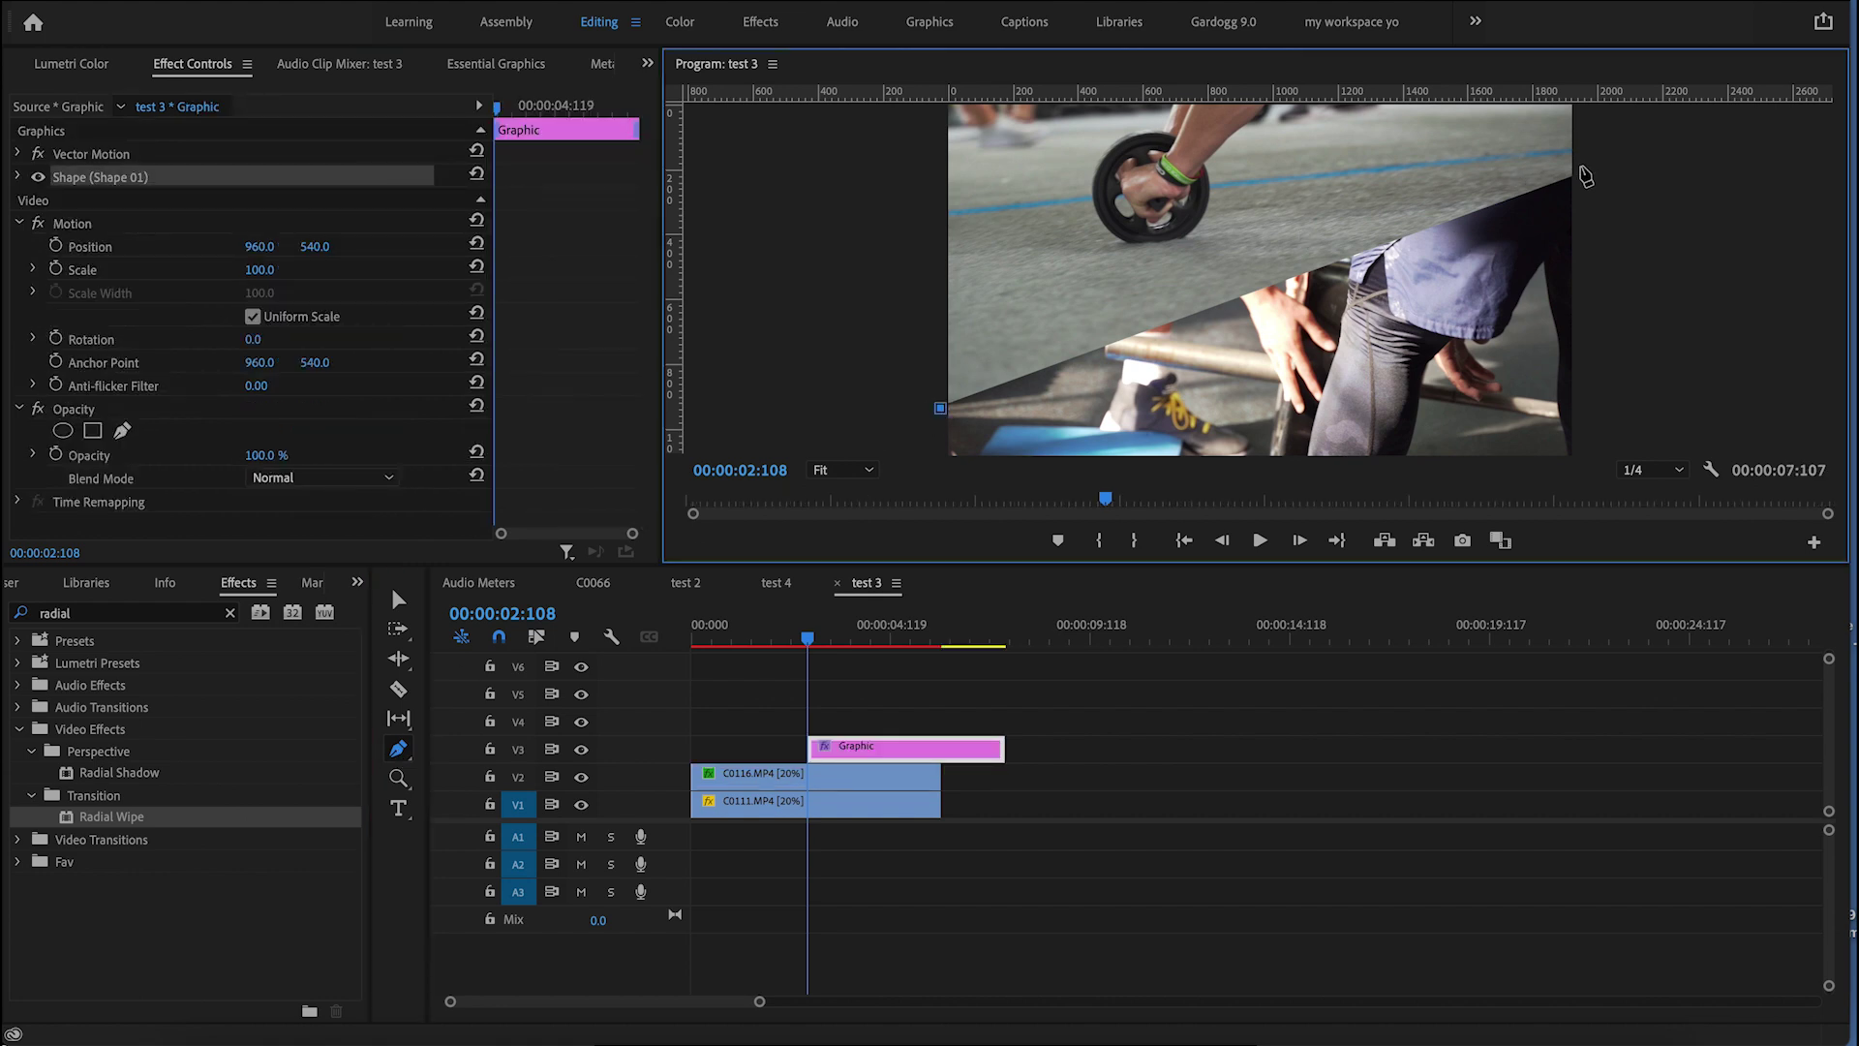